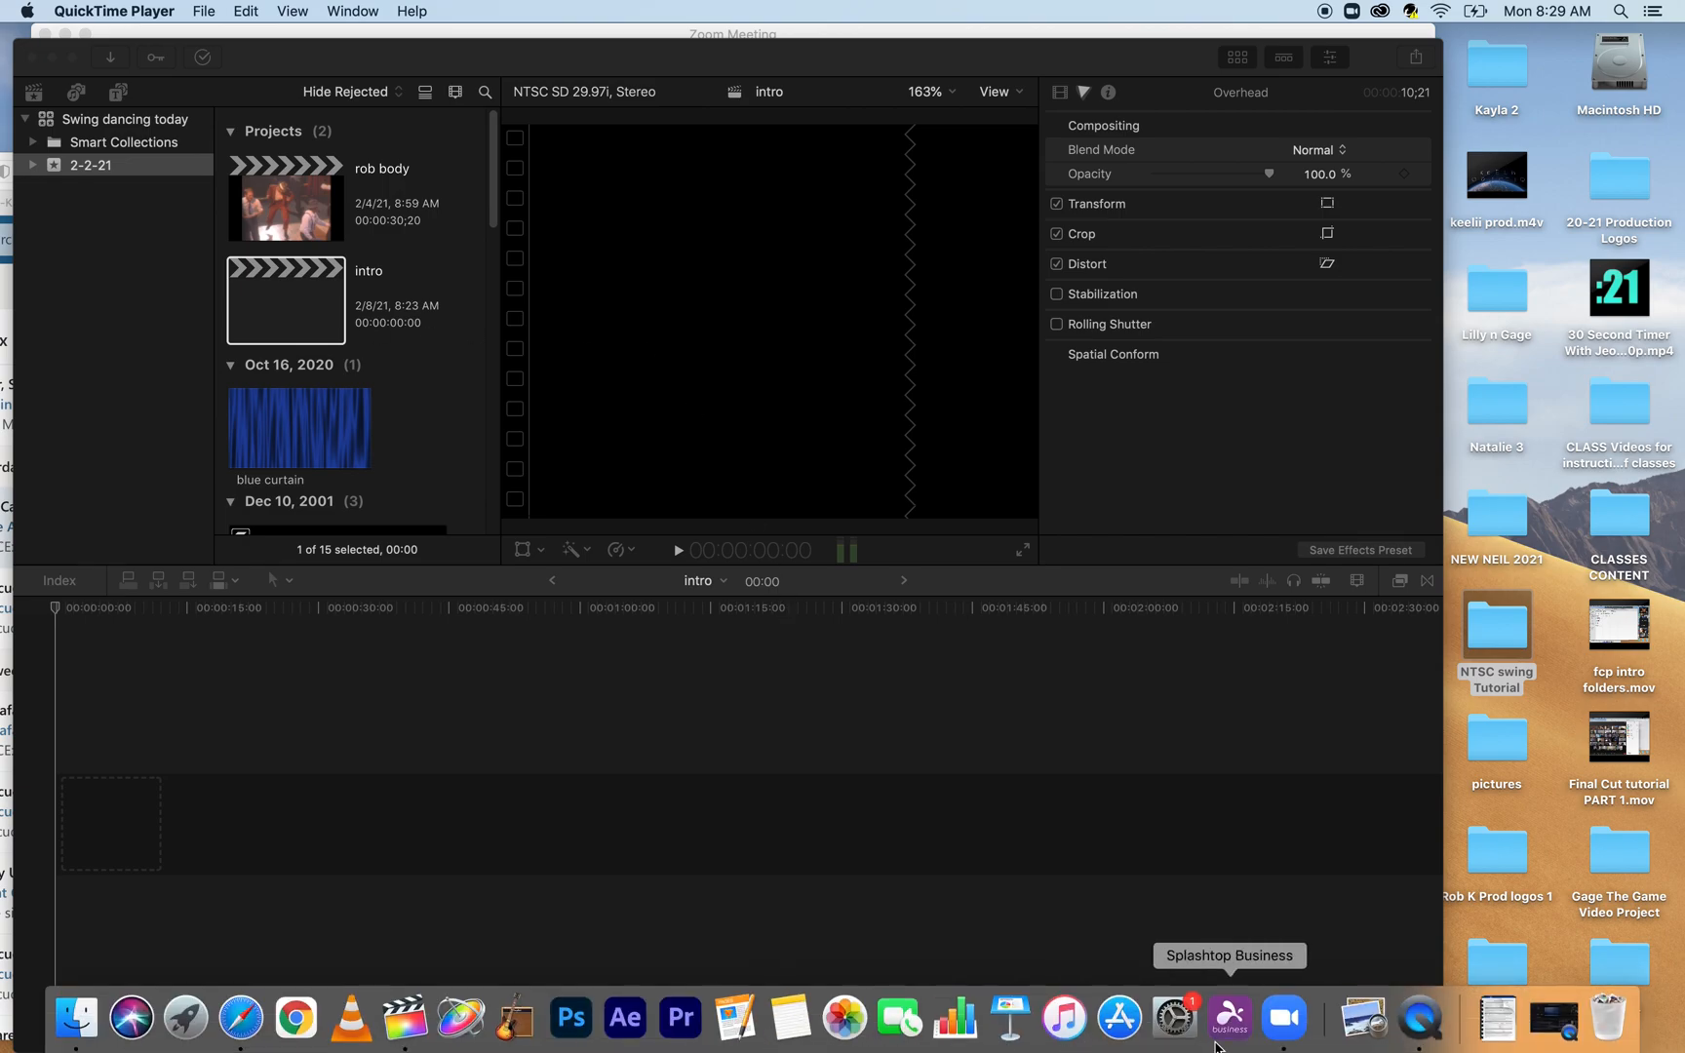
# - Switch to the Zoom meeting and share the Final Cut Pro window with the participants
pyautogui.click(1283, 1017)
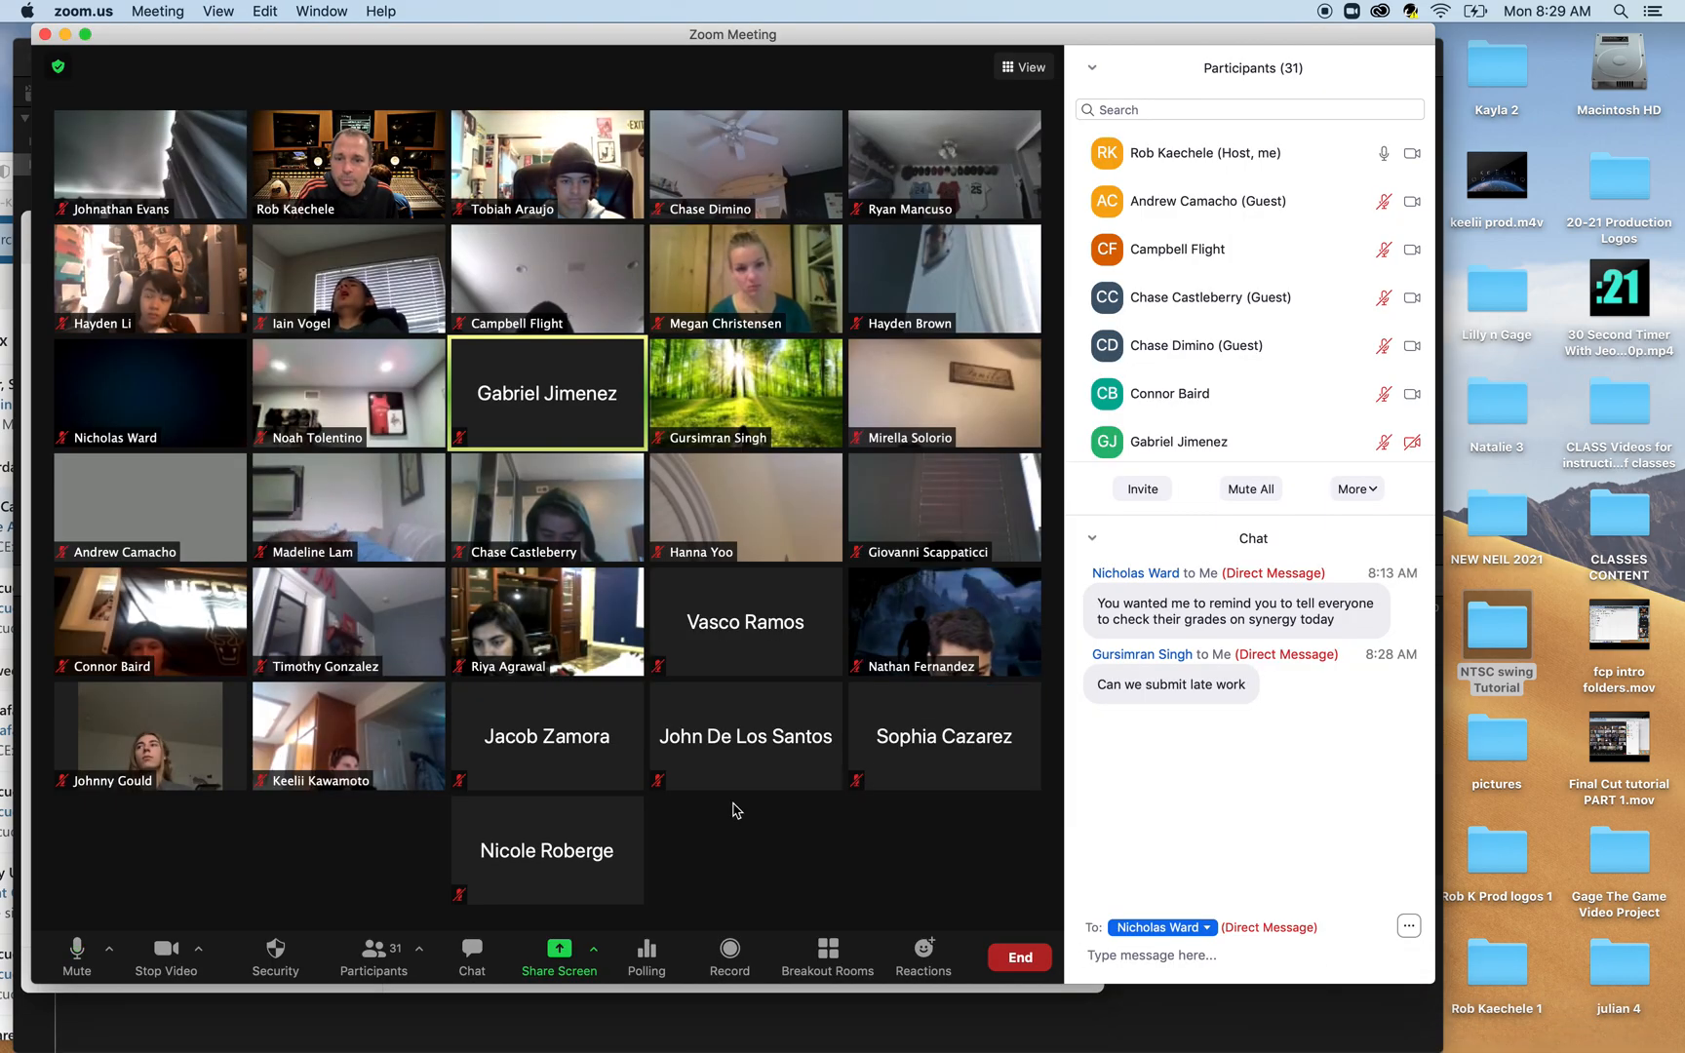
pyautogui.click(558, 953)
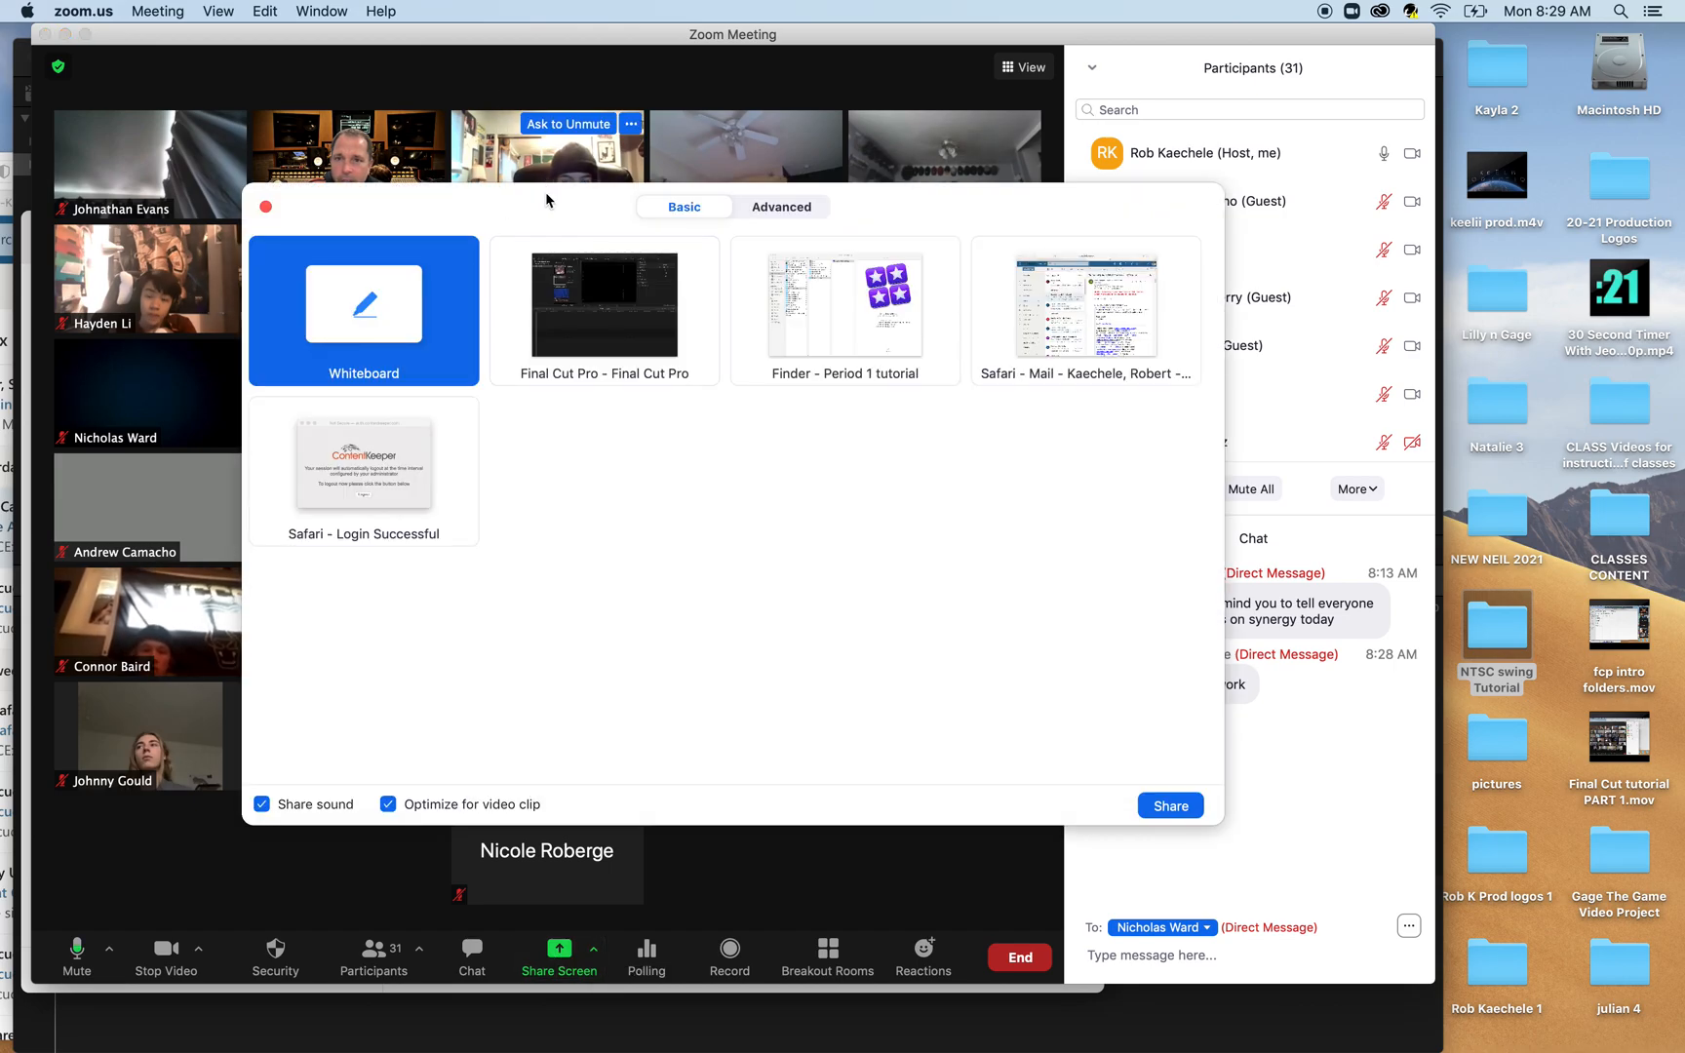
pyautogui.doubleClick(601, 289)
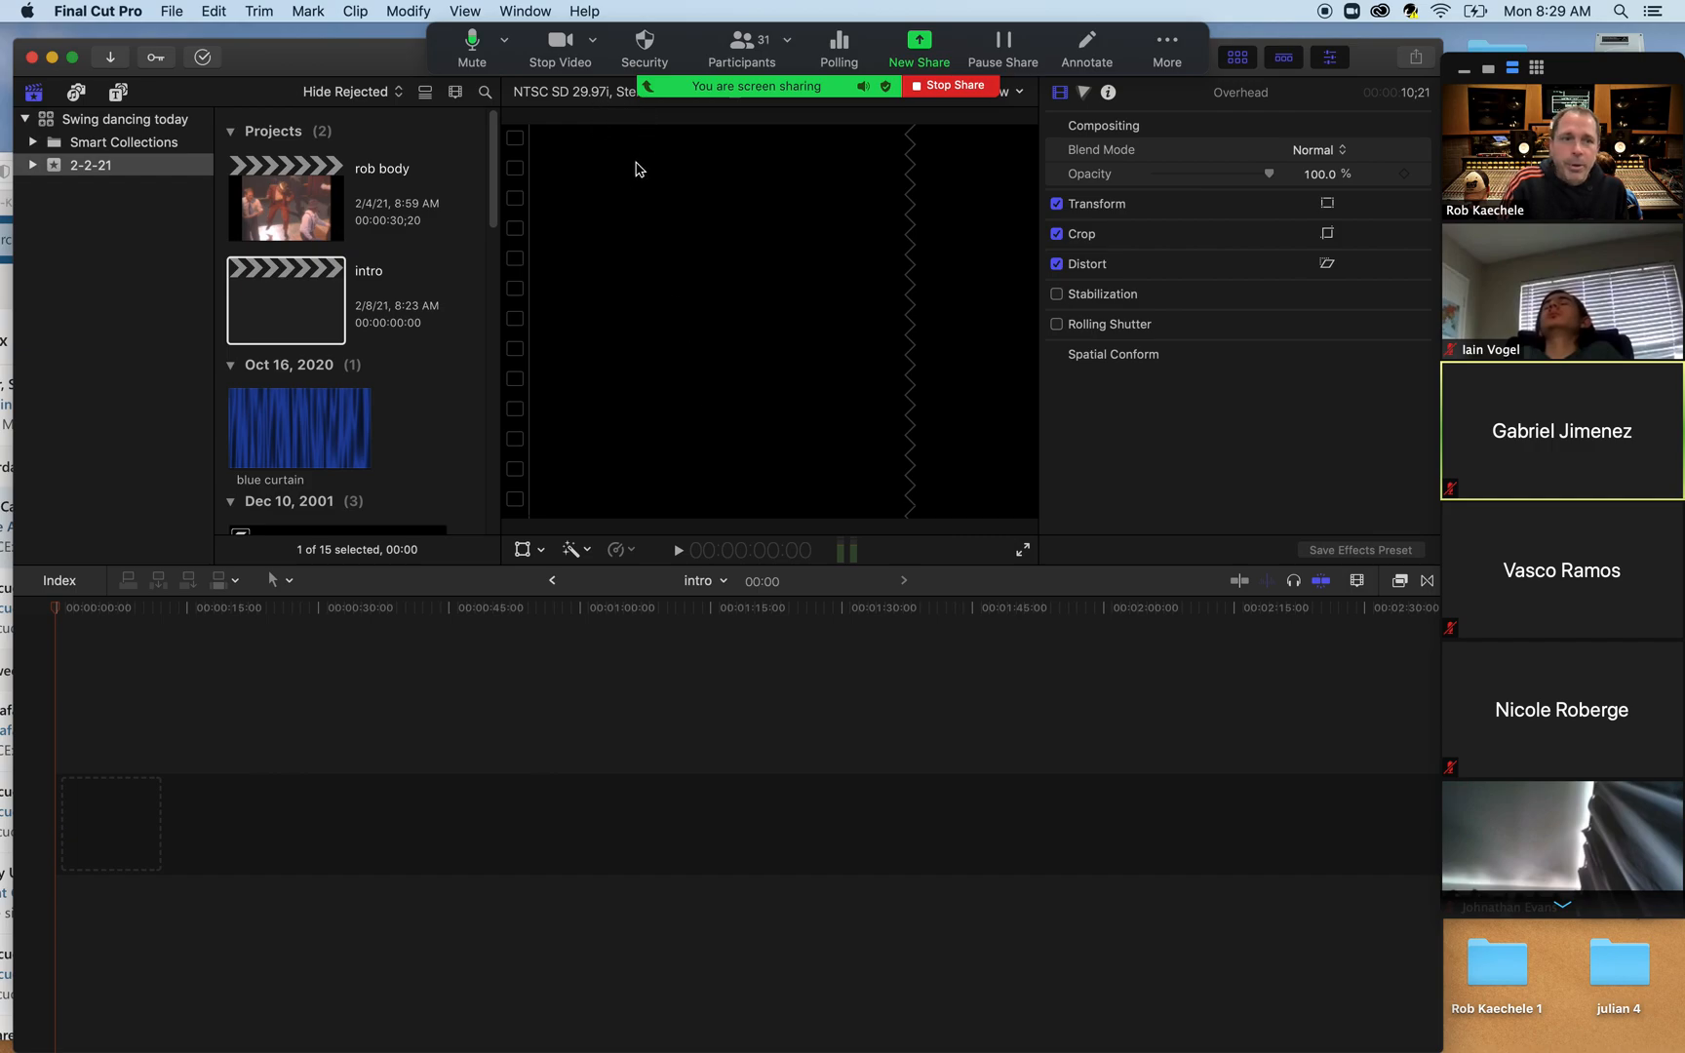
pyautogui.moveTo(1559, 466)
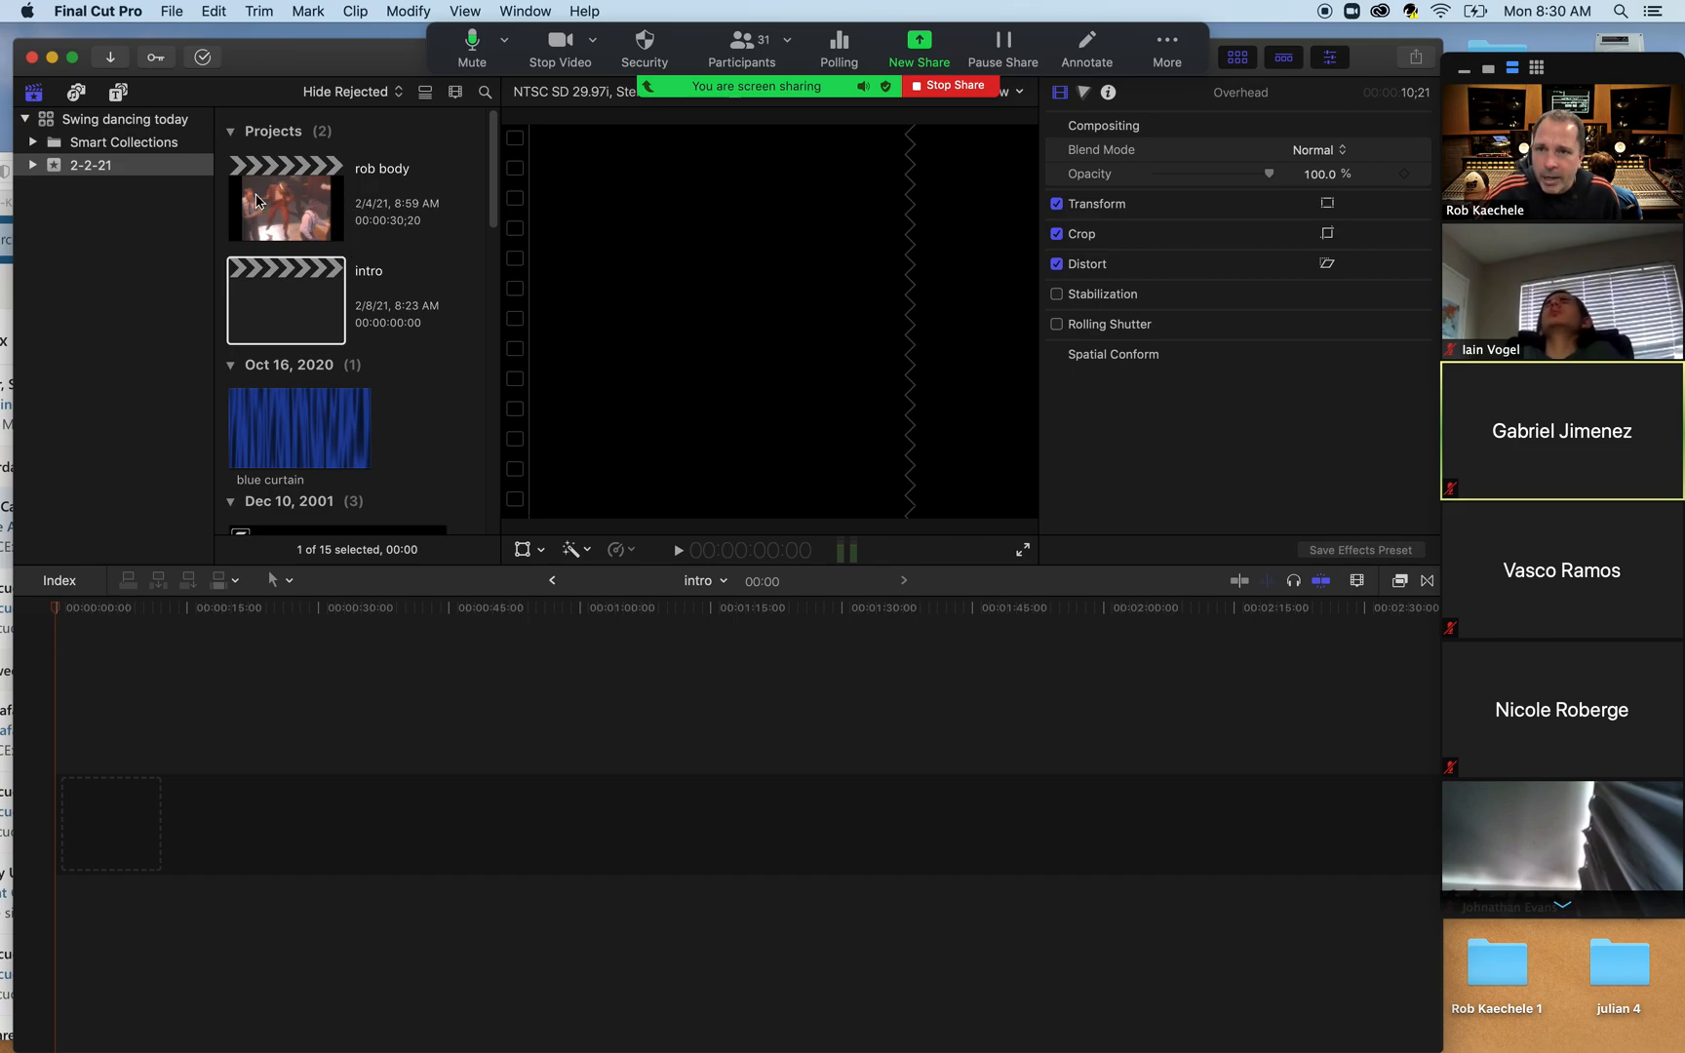
pyautogui.click(172, 10)
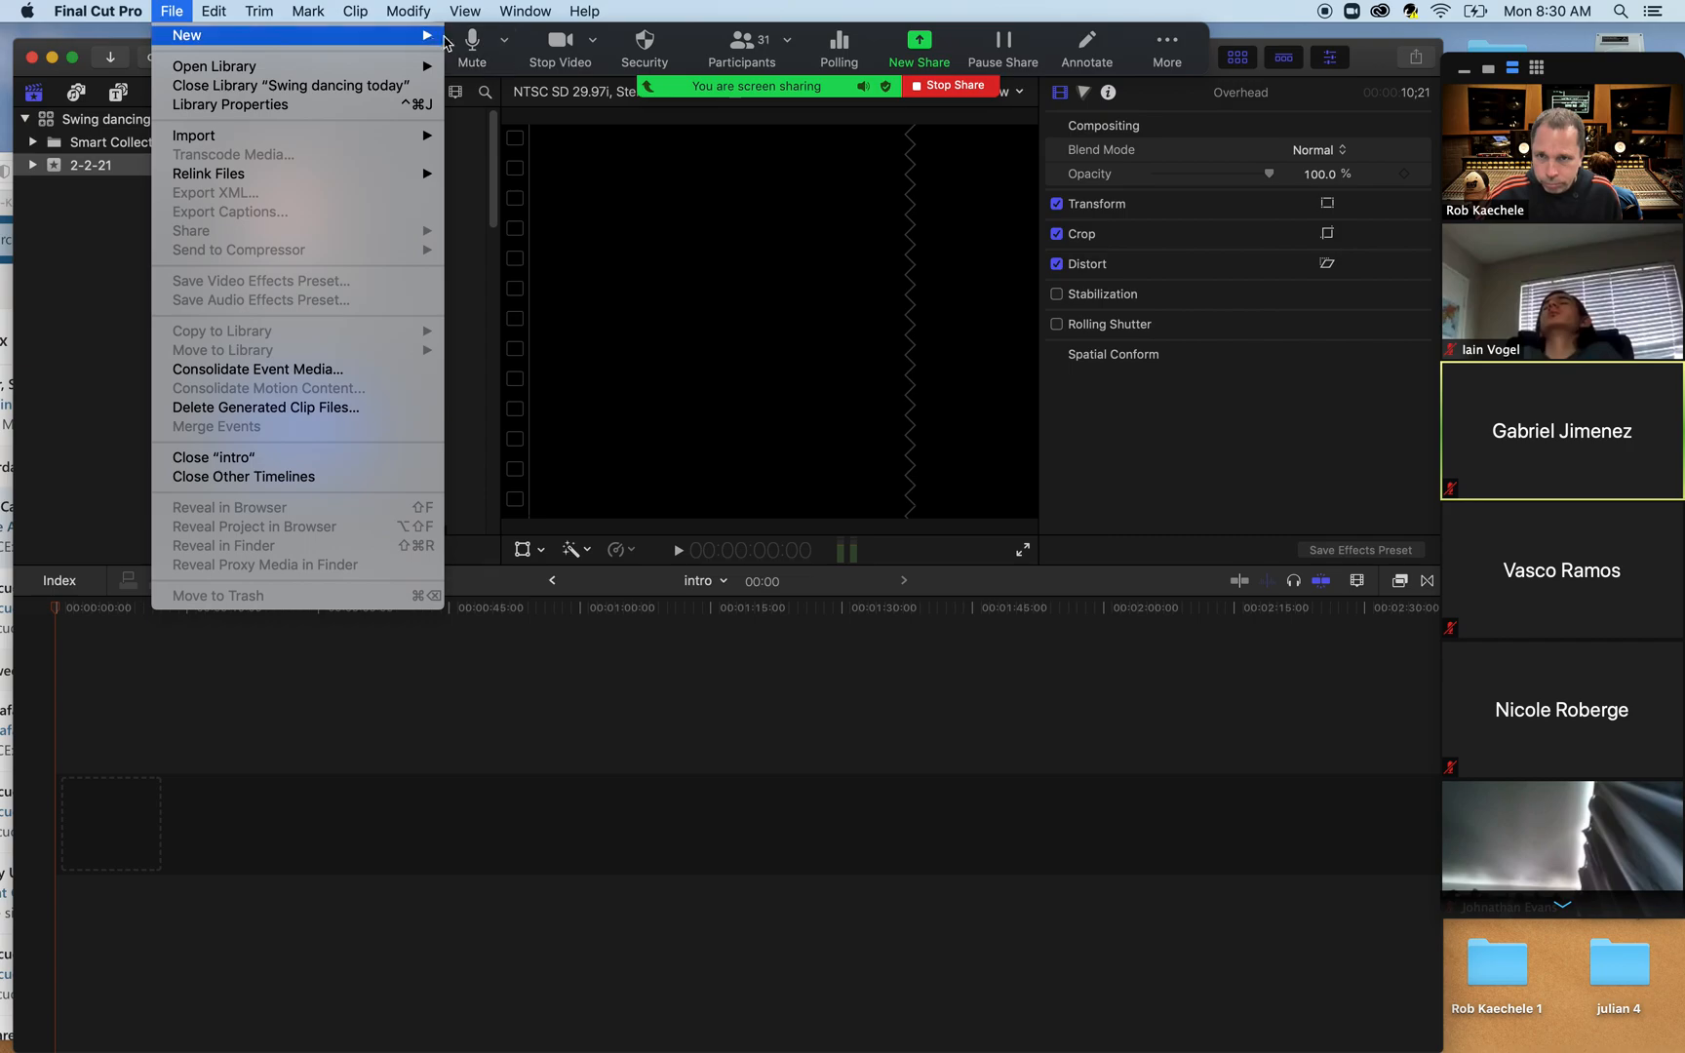
pyautogui.moveTo(298, 47)
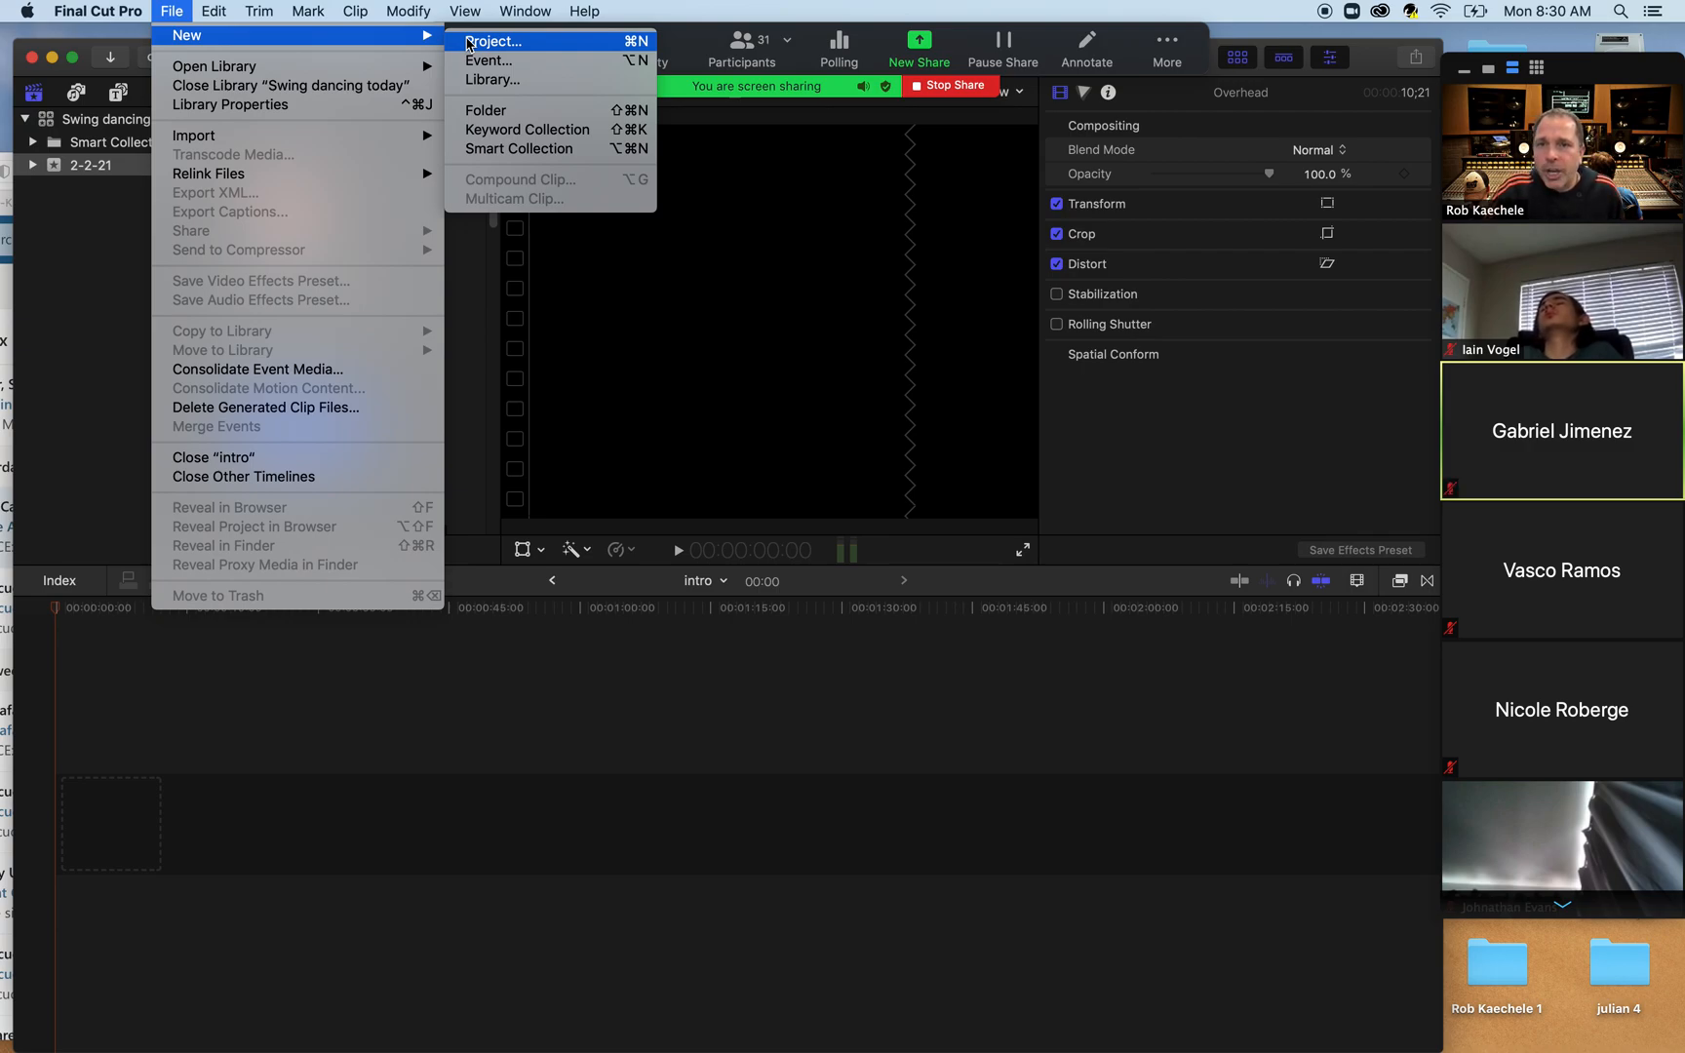
pyautogui.click(473, 287)
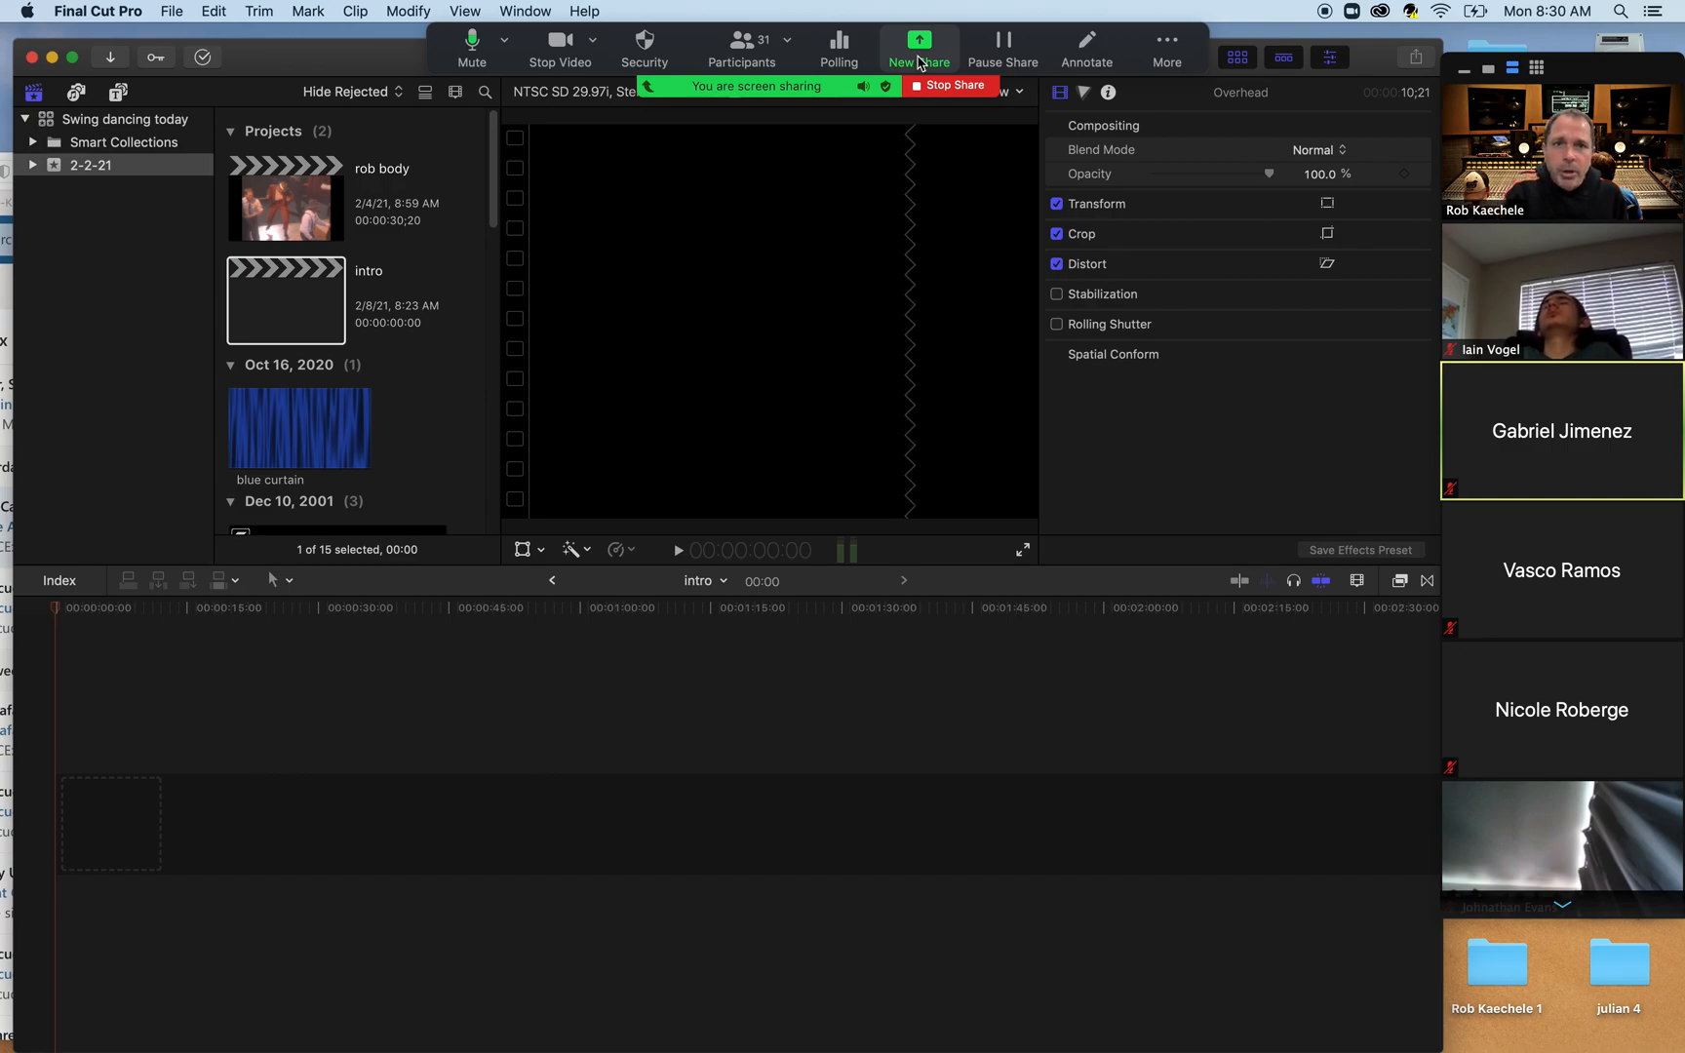
# - Switch the screen share to the Period 1 tutorial Finder window and play the intro movie from the finished films folder
pyautogui.click(917, 62)
pyautogui.doubleClick(946, 332)
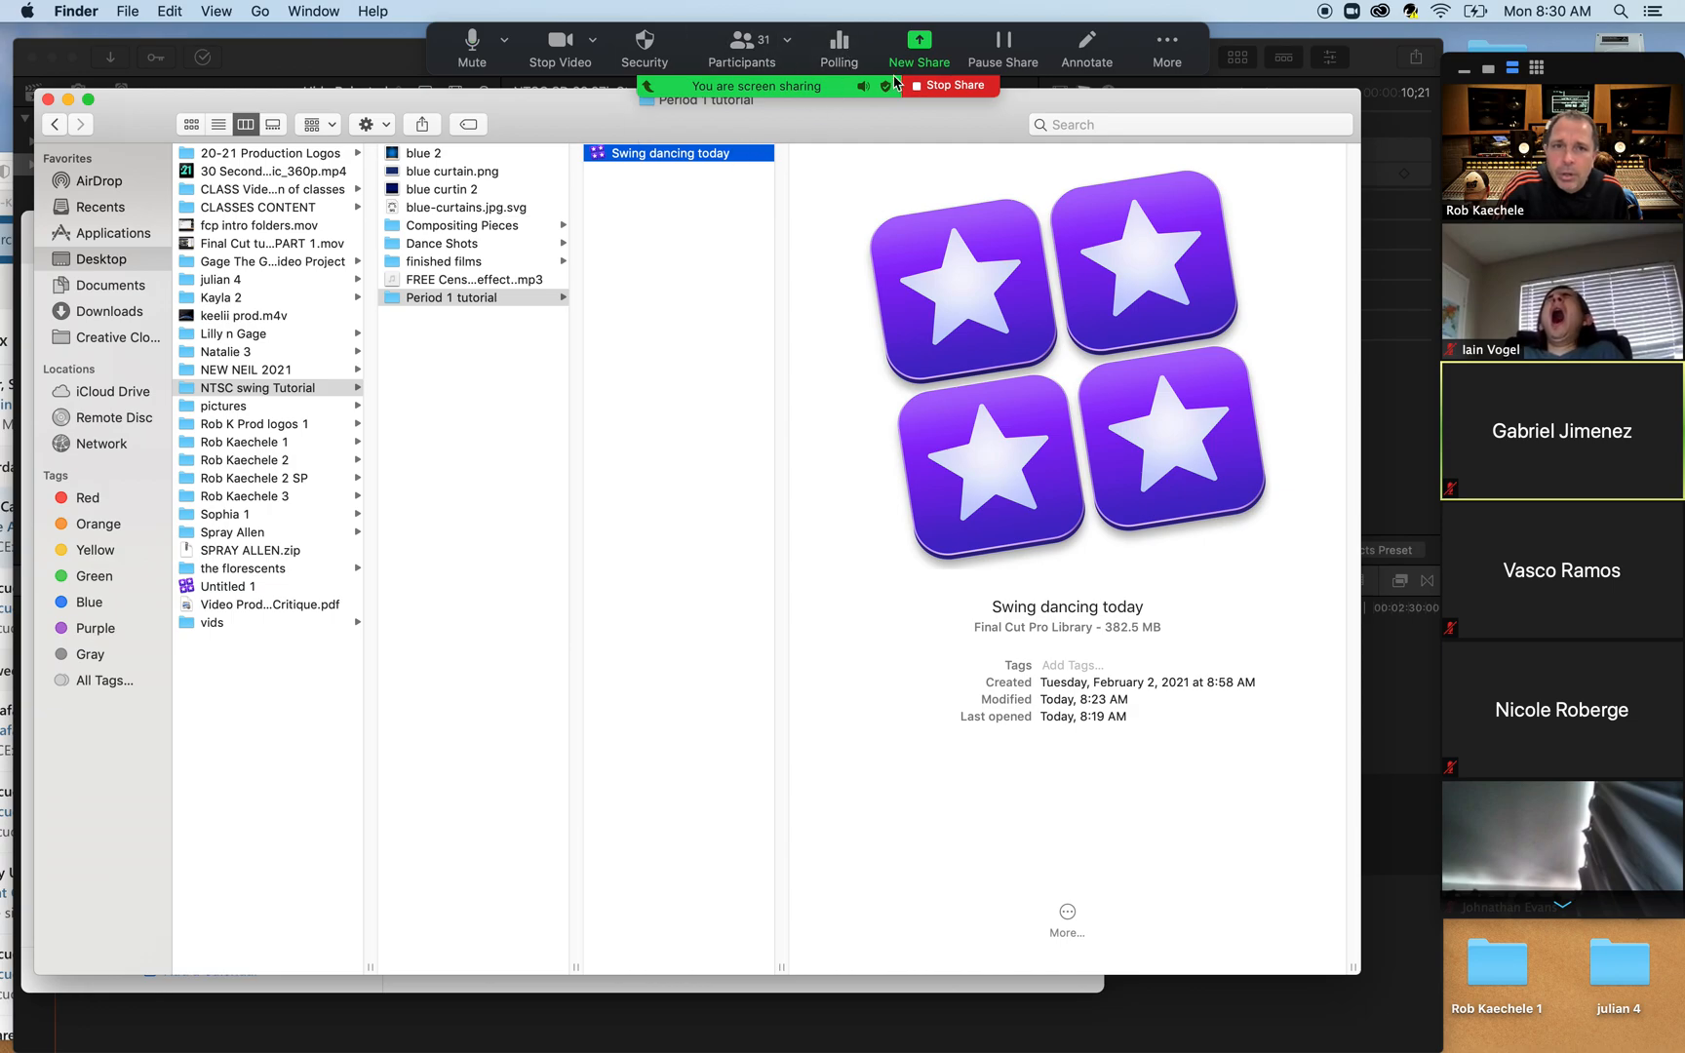
pyautogui.click(454, 262)
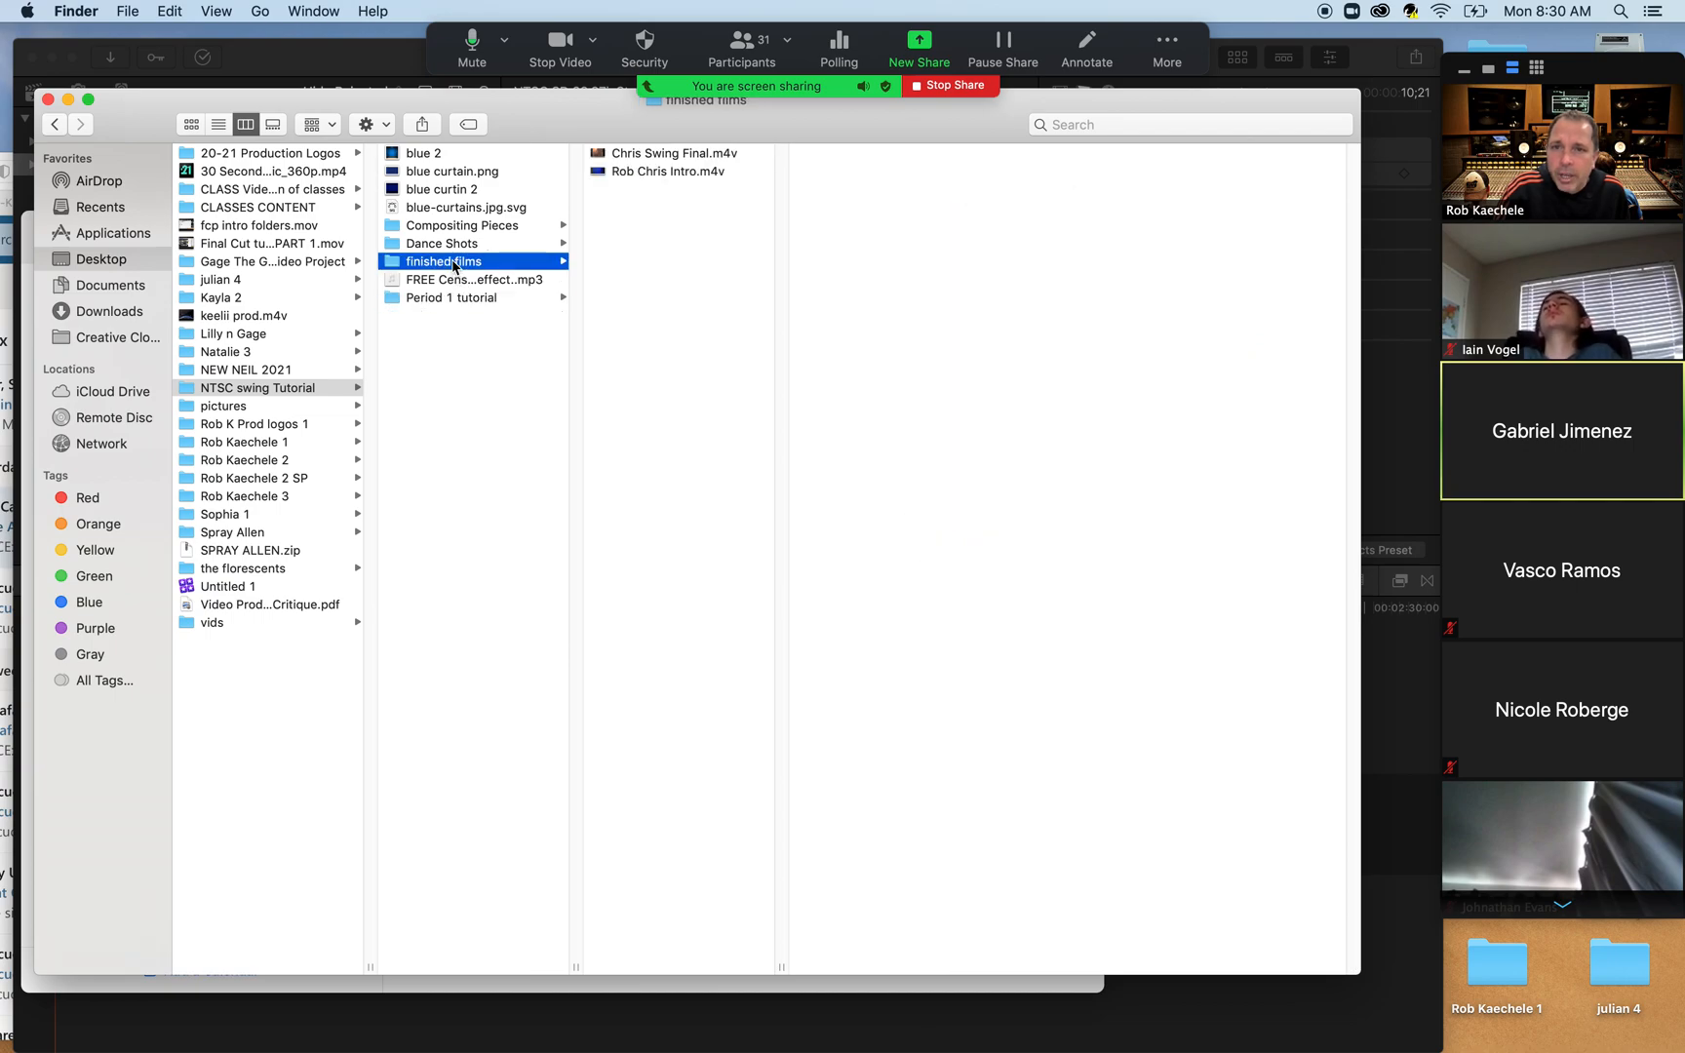
pyautogui.click(650, 171)
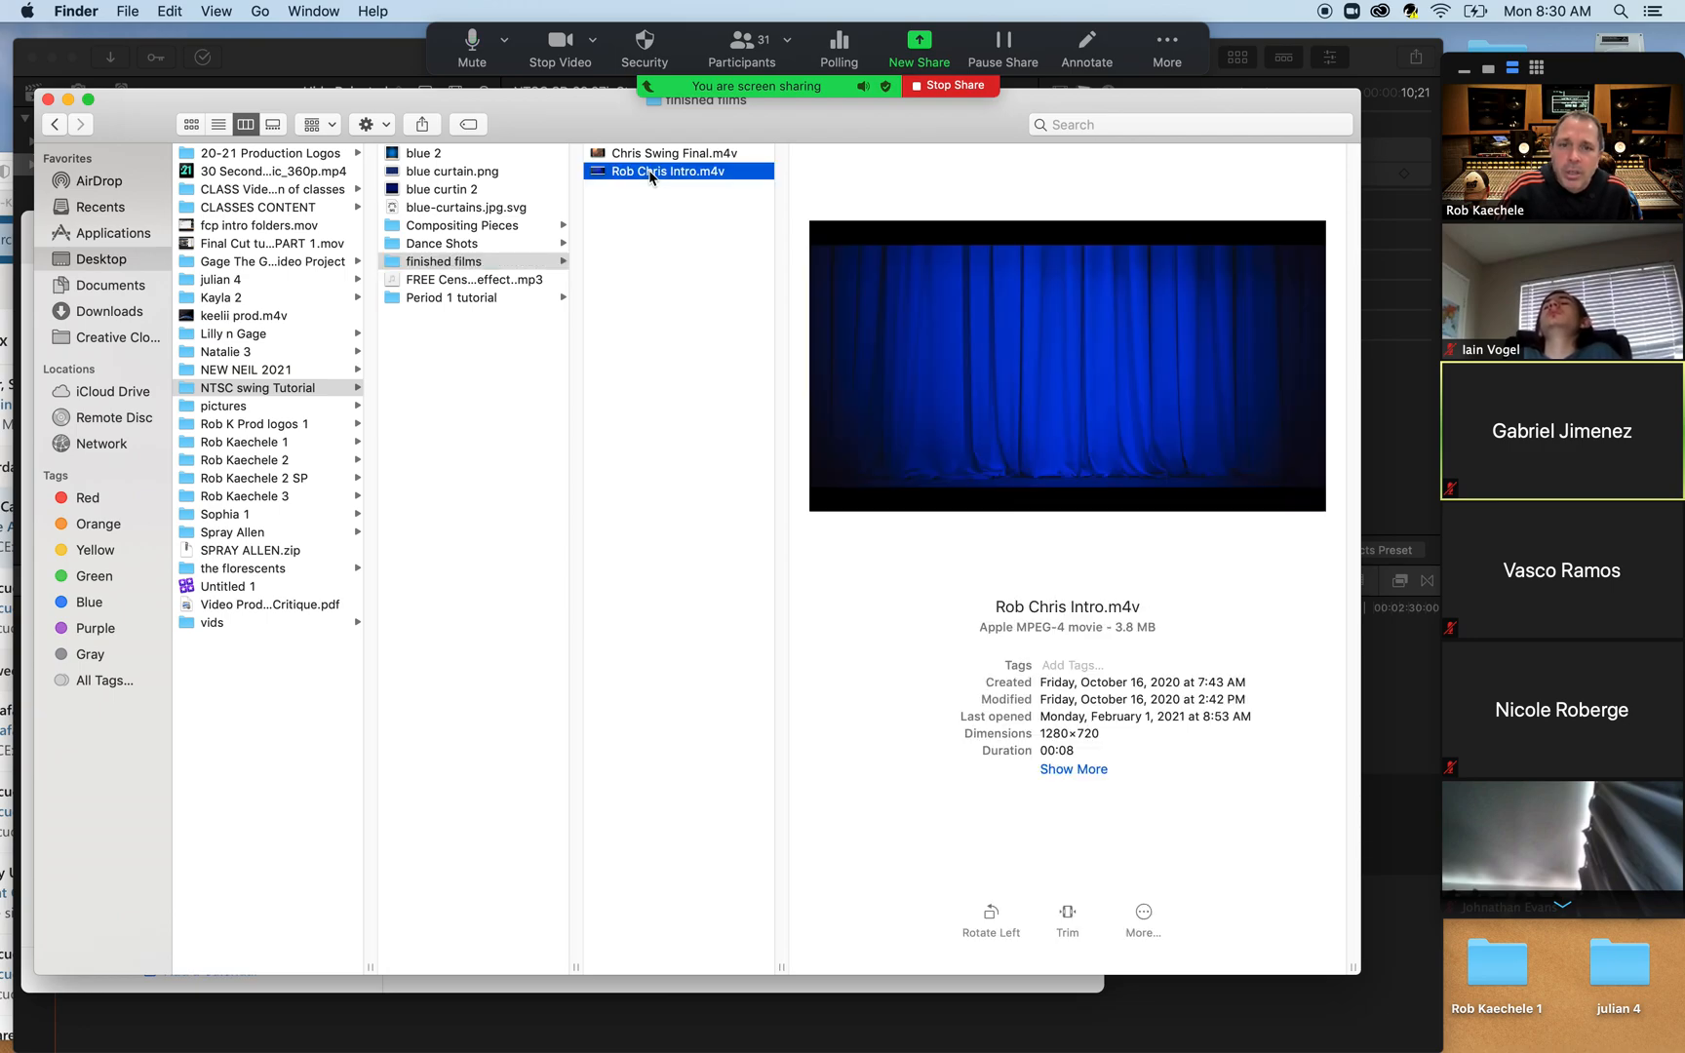
pyautogui.moveTo(956, 447)
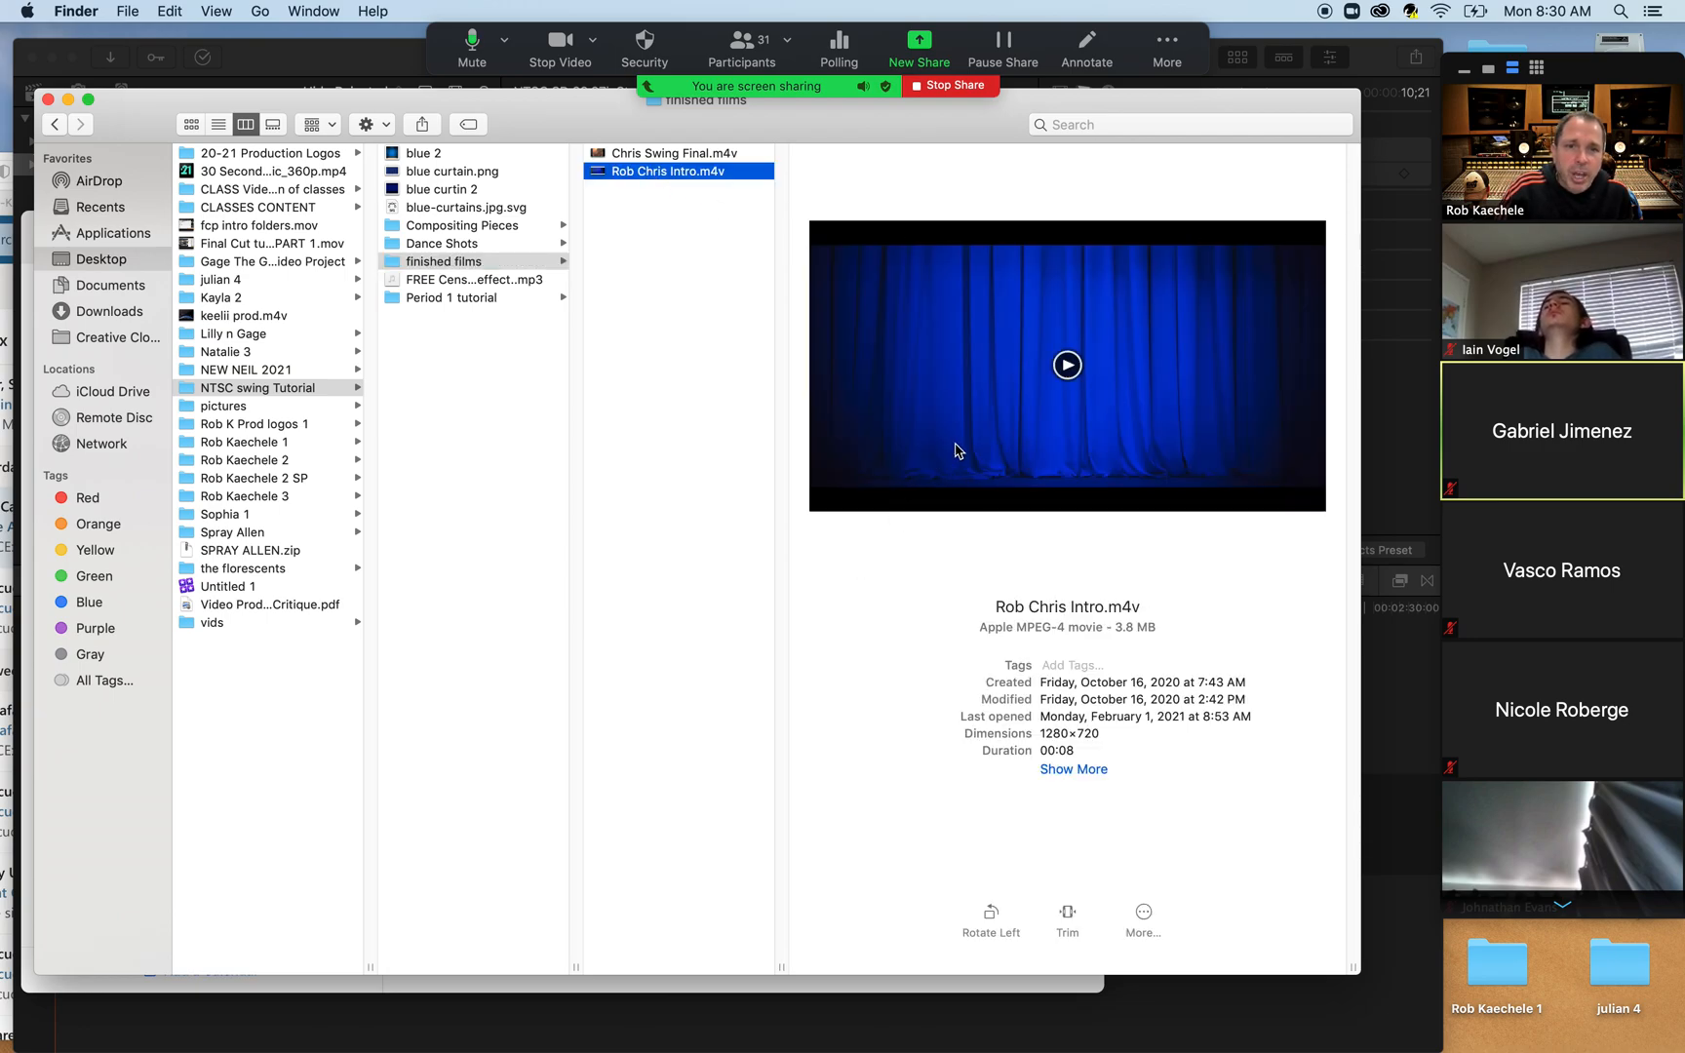
pyautogui.click(1066, 366)
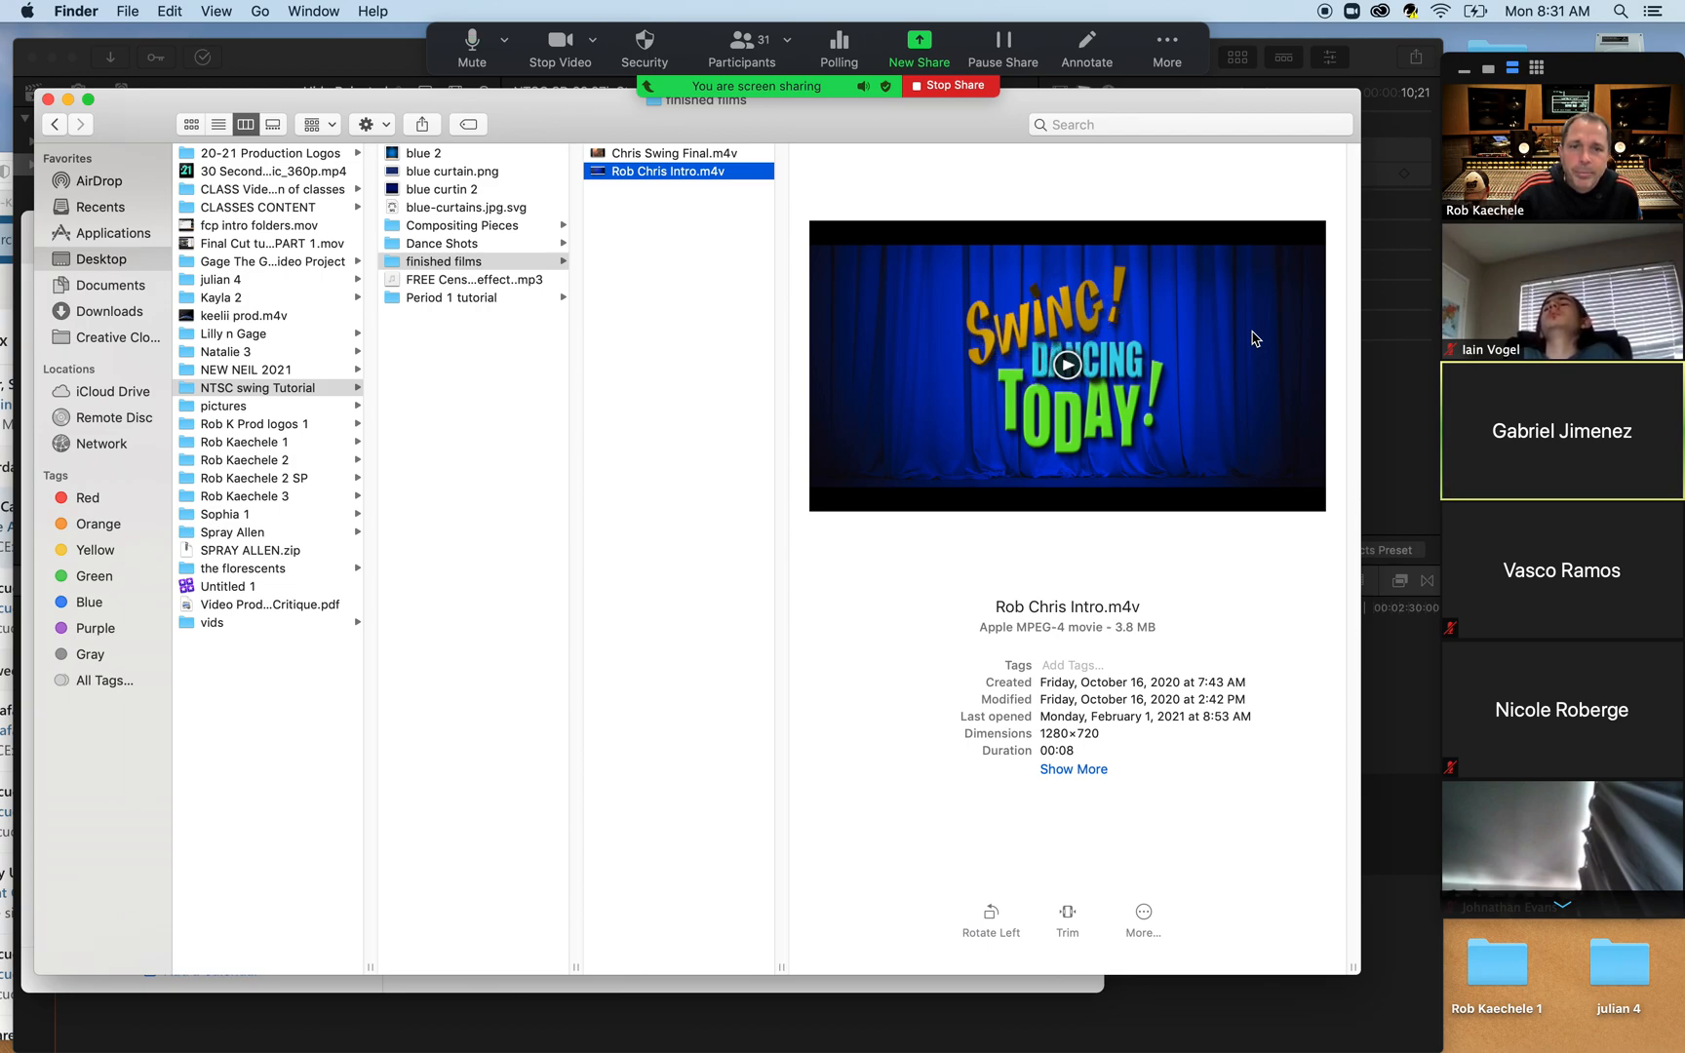
pyautogui.click(1067, 366)
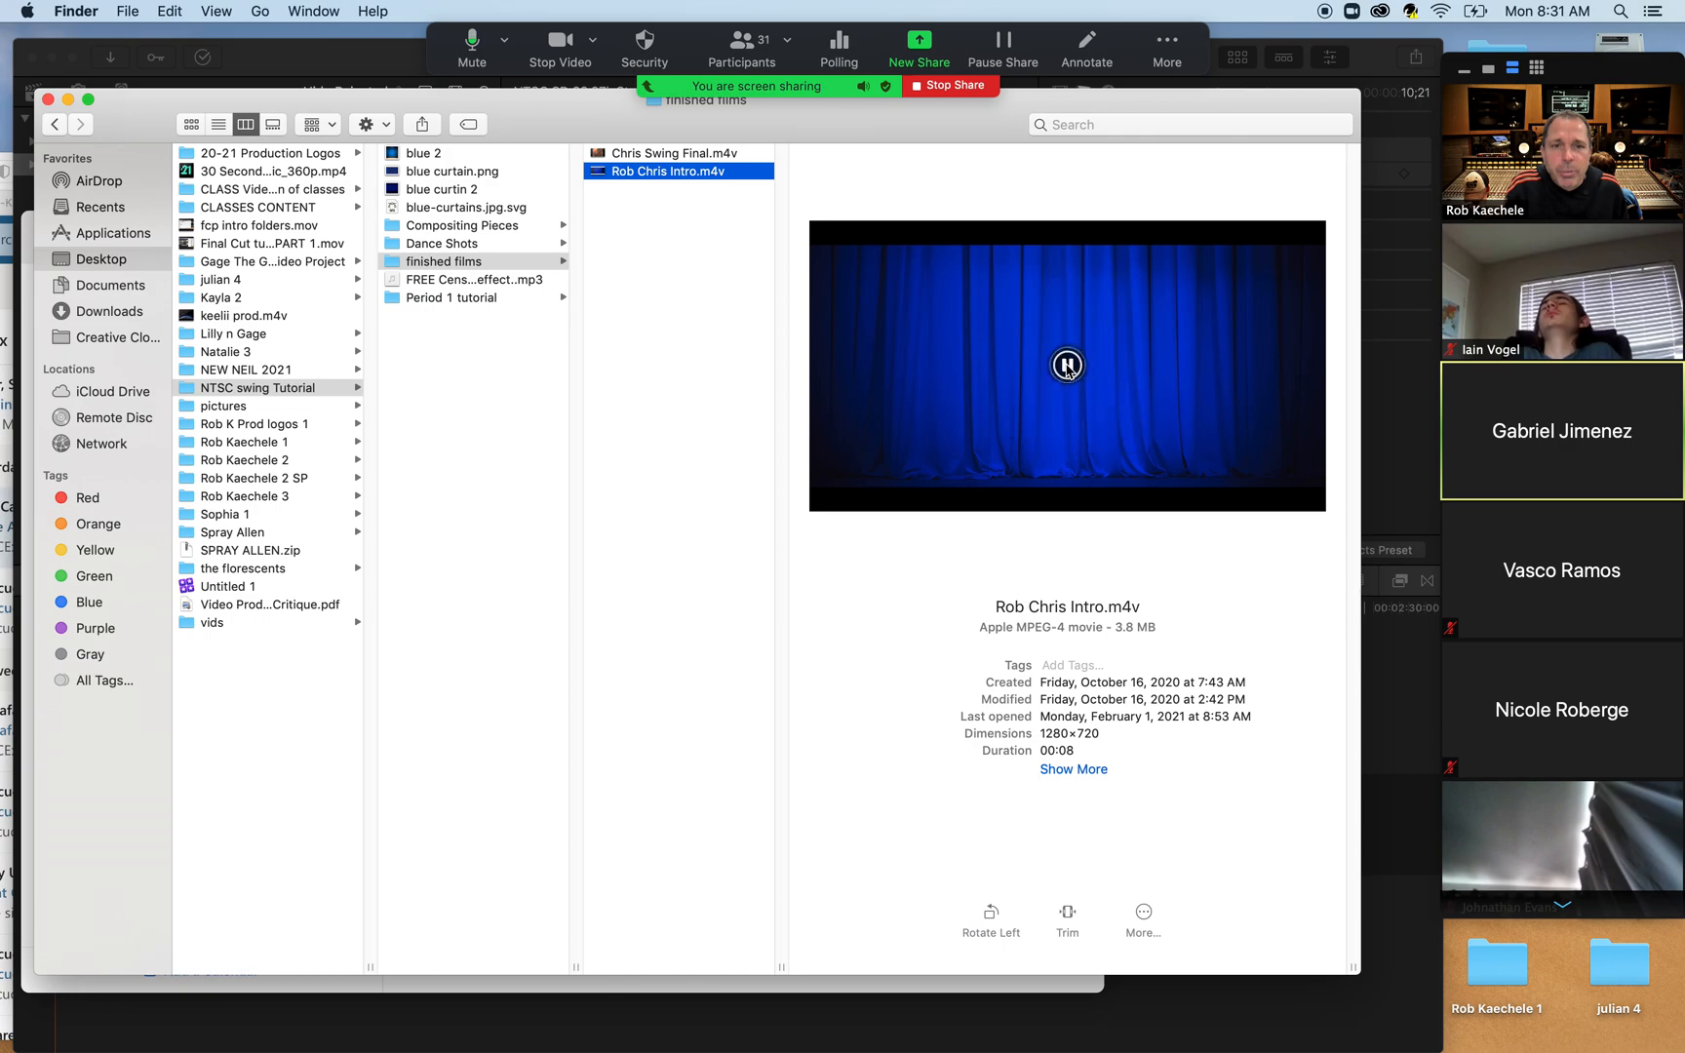
pyautogui.click(1067, 366)
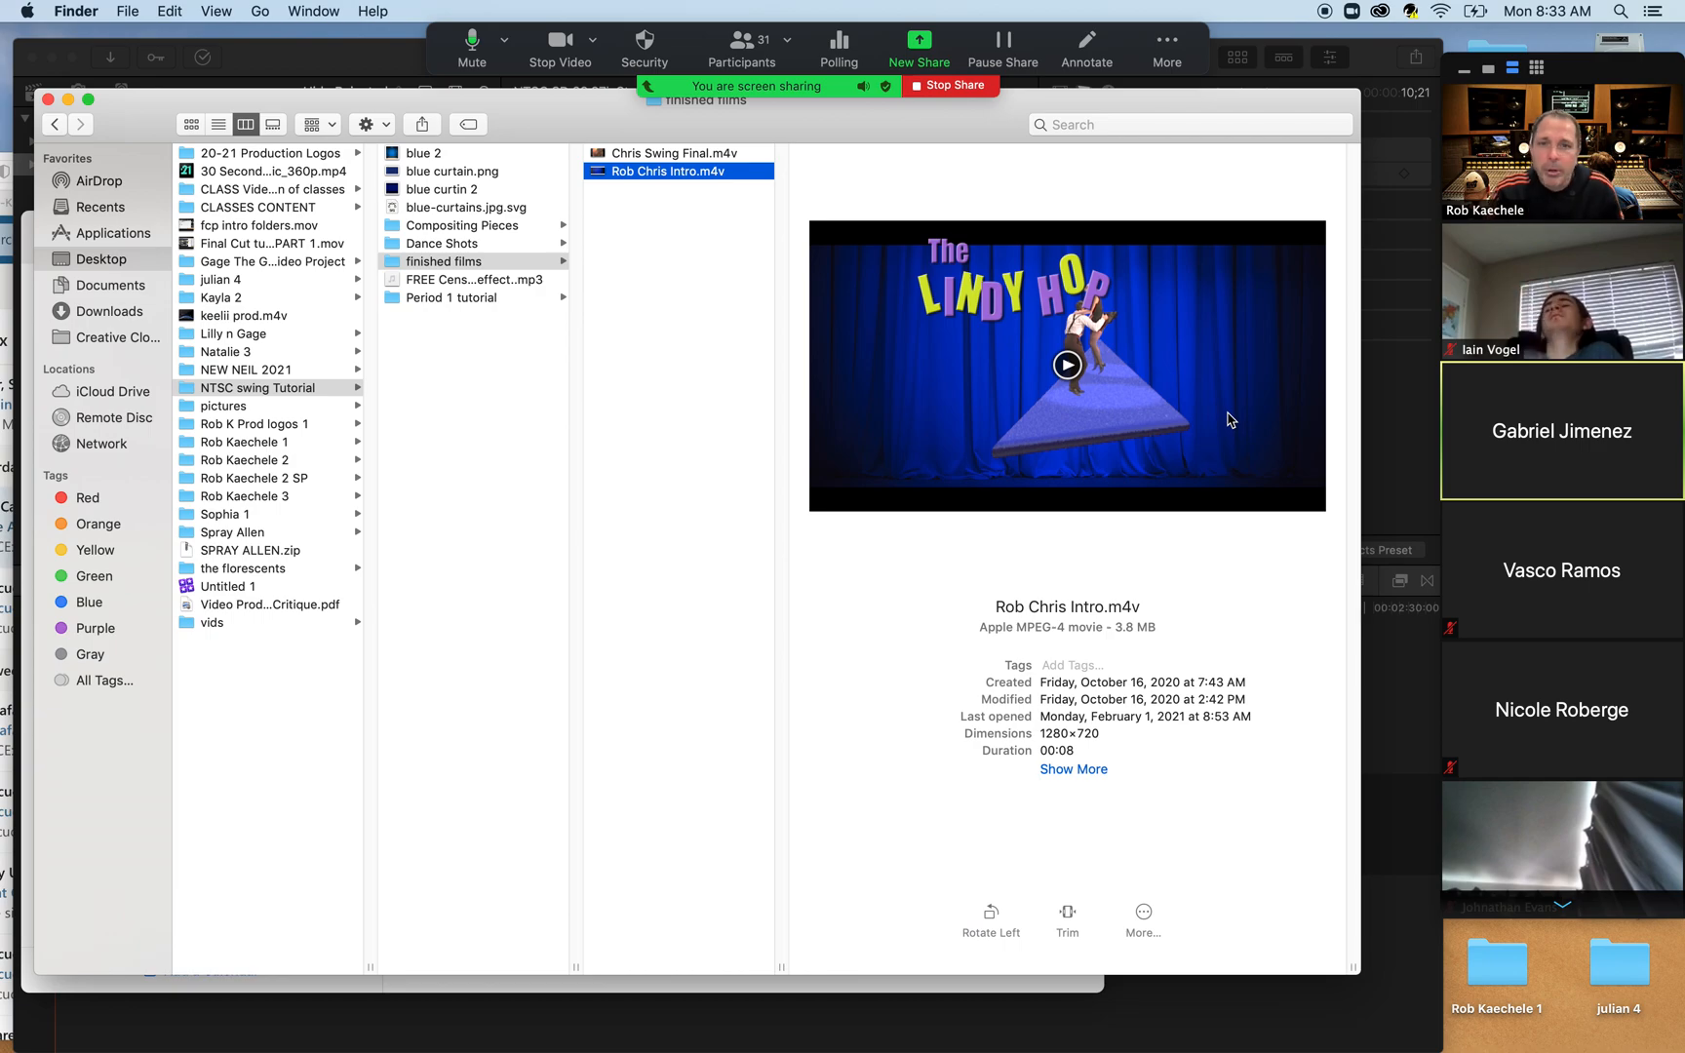
# - Switch the screen share back to Final Cut Pro and bring the blue curtain clip into view
pyautogui.click(918, 49)
pyautogui.doubleClick(934, 317)
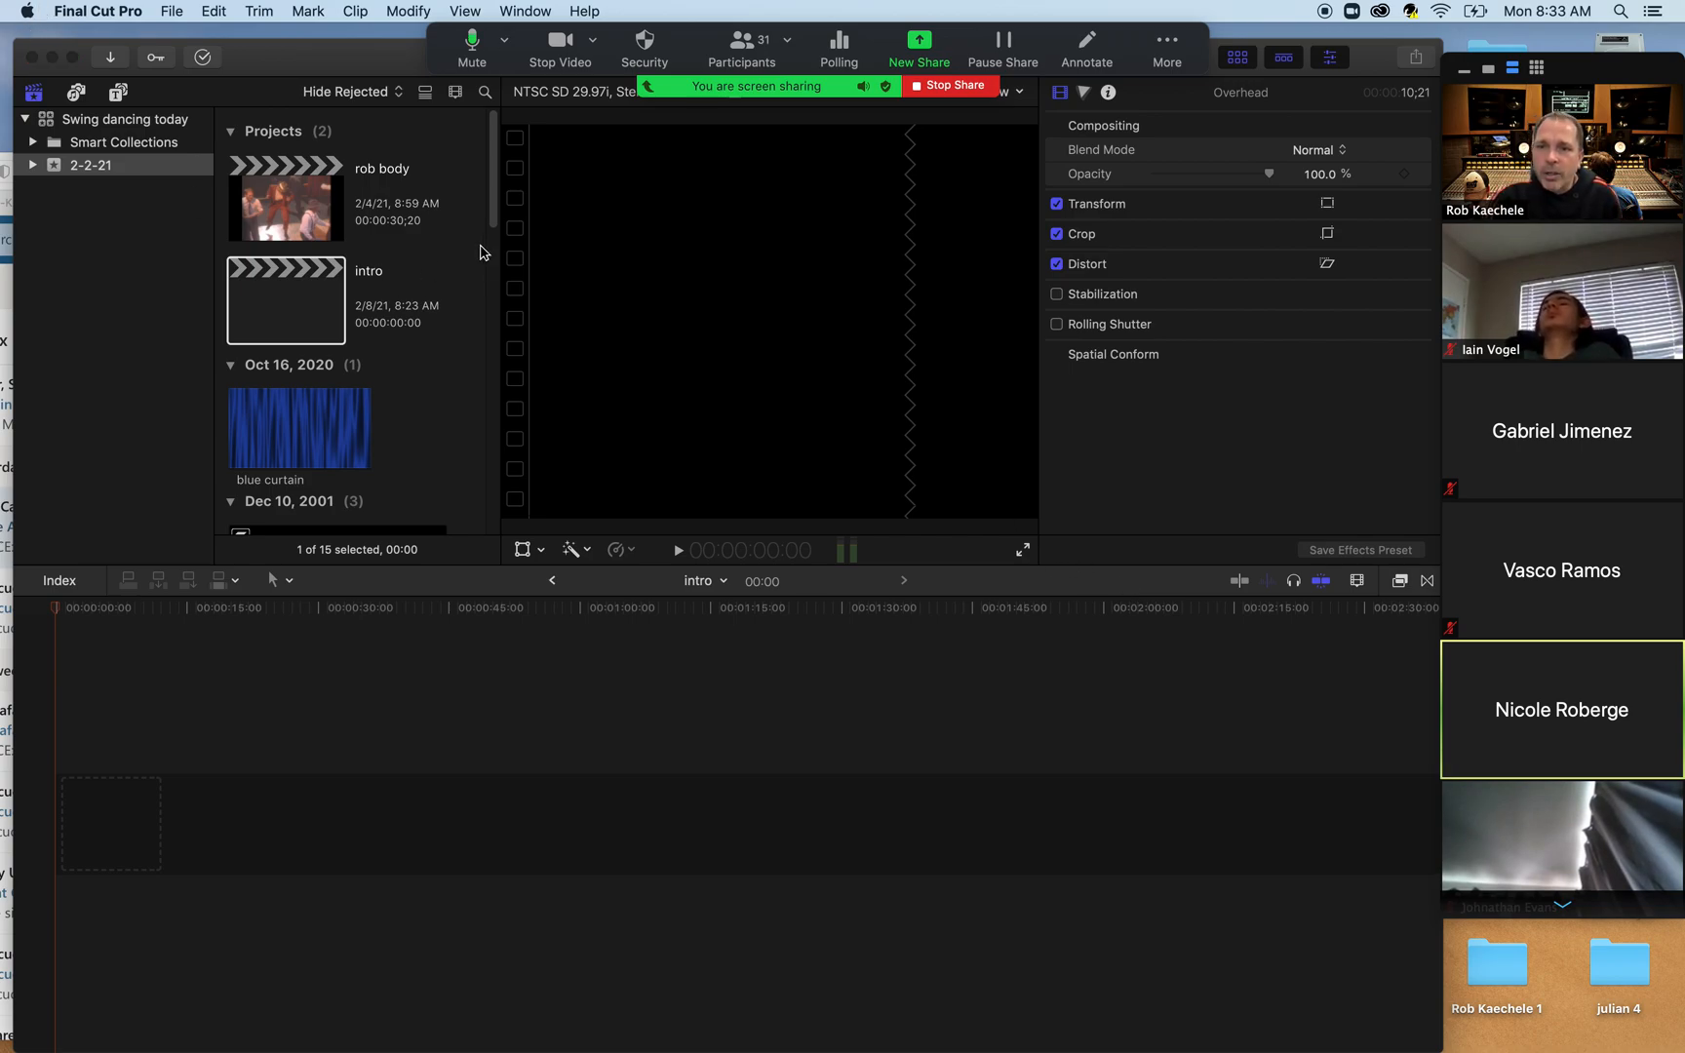
pyautogui.moveTo(492, 223)
pyautogui.mouseDown()
pyautogui.moveTo(504, 331)
pyautogui.moveTo(498, 251)
pyautogui.mouseUp()
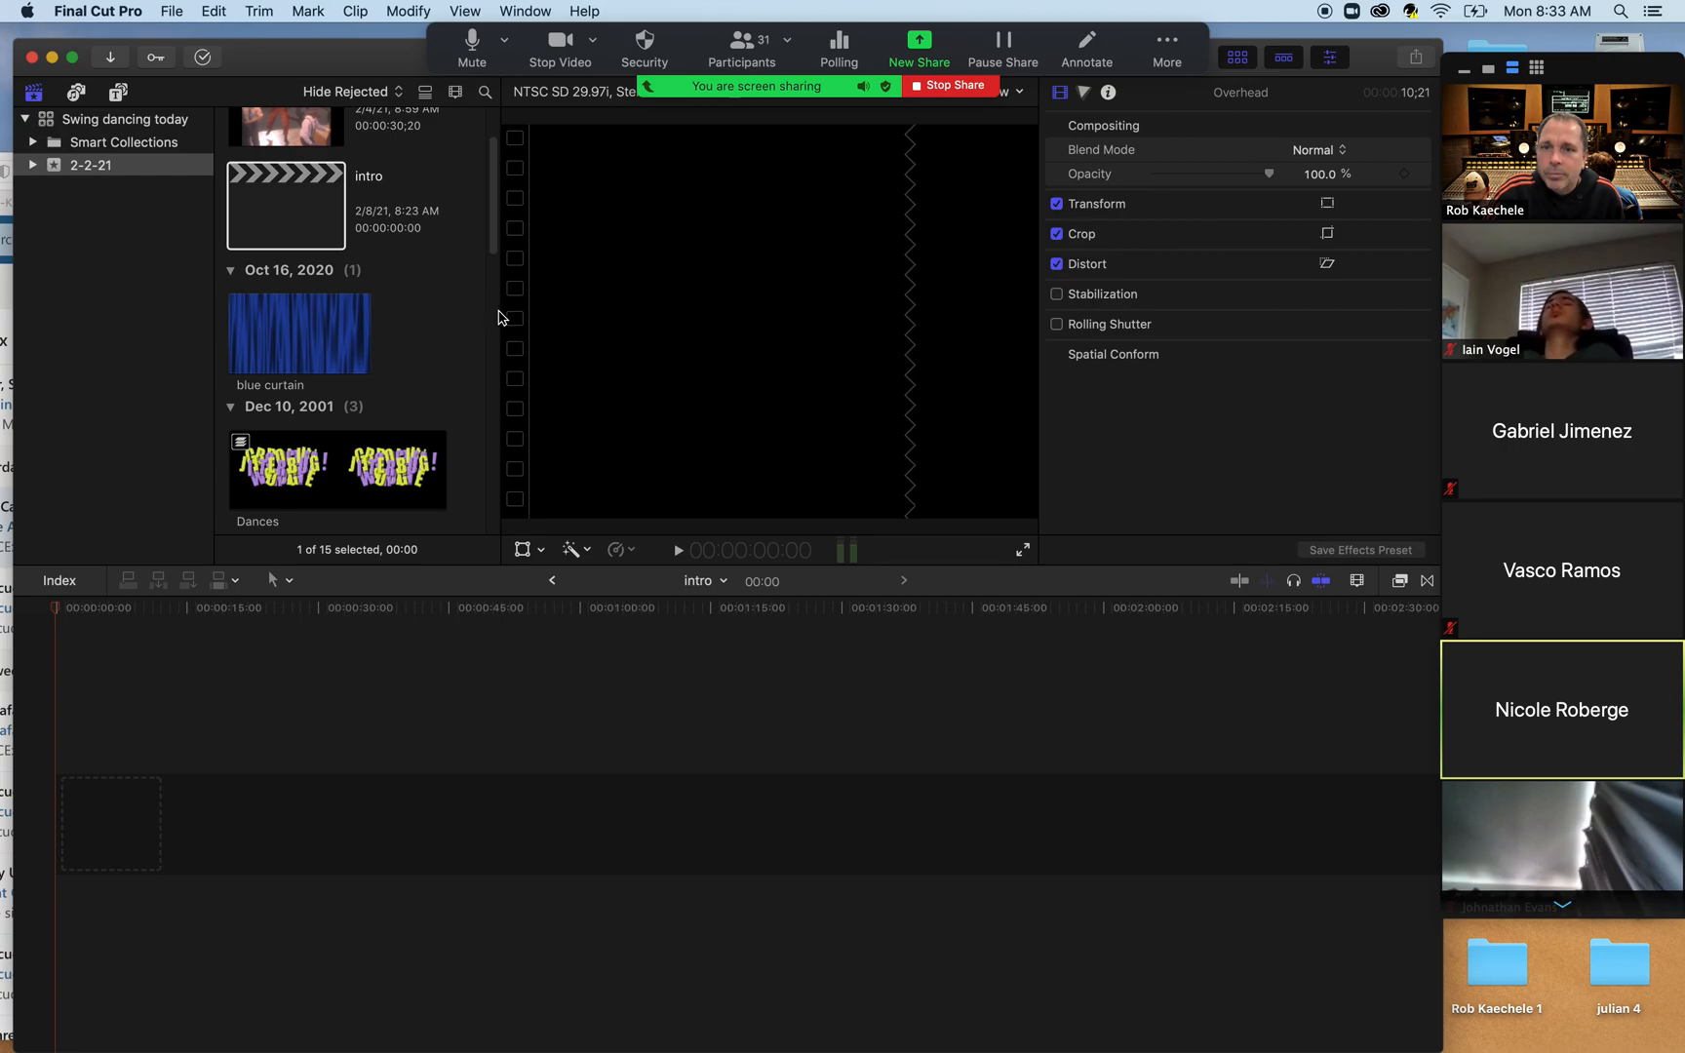
# - Add a 4-second range of the blue curtain clip to the intro timeline, accepting 1080p HD, 1920x1080, 23.98p project settings
pyautogui.click(315, 327)
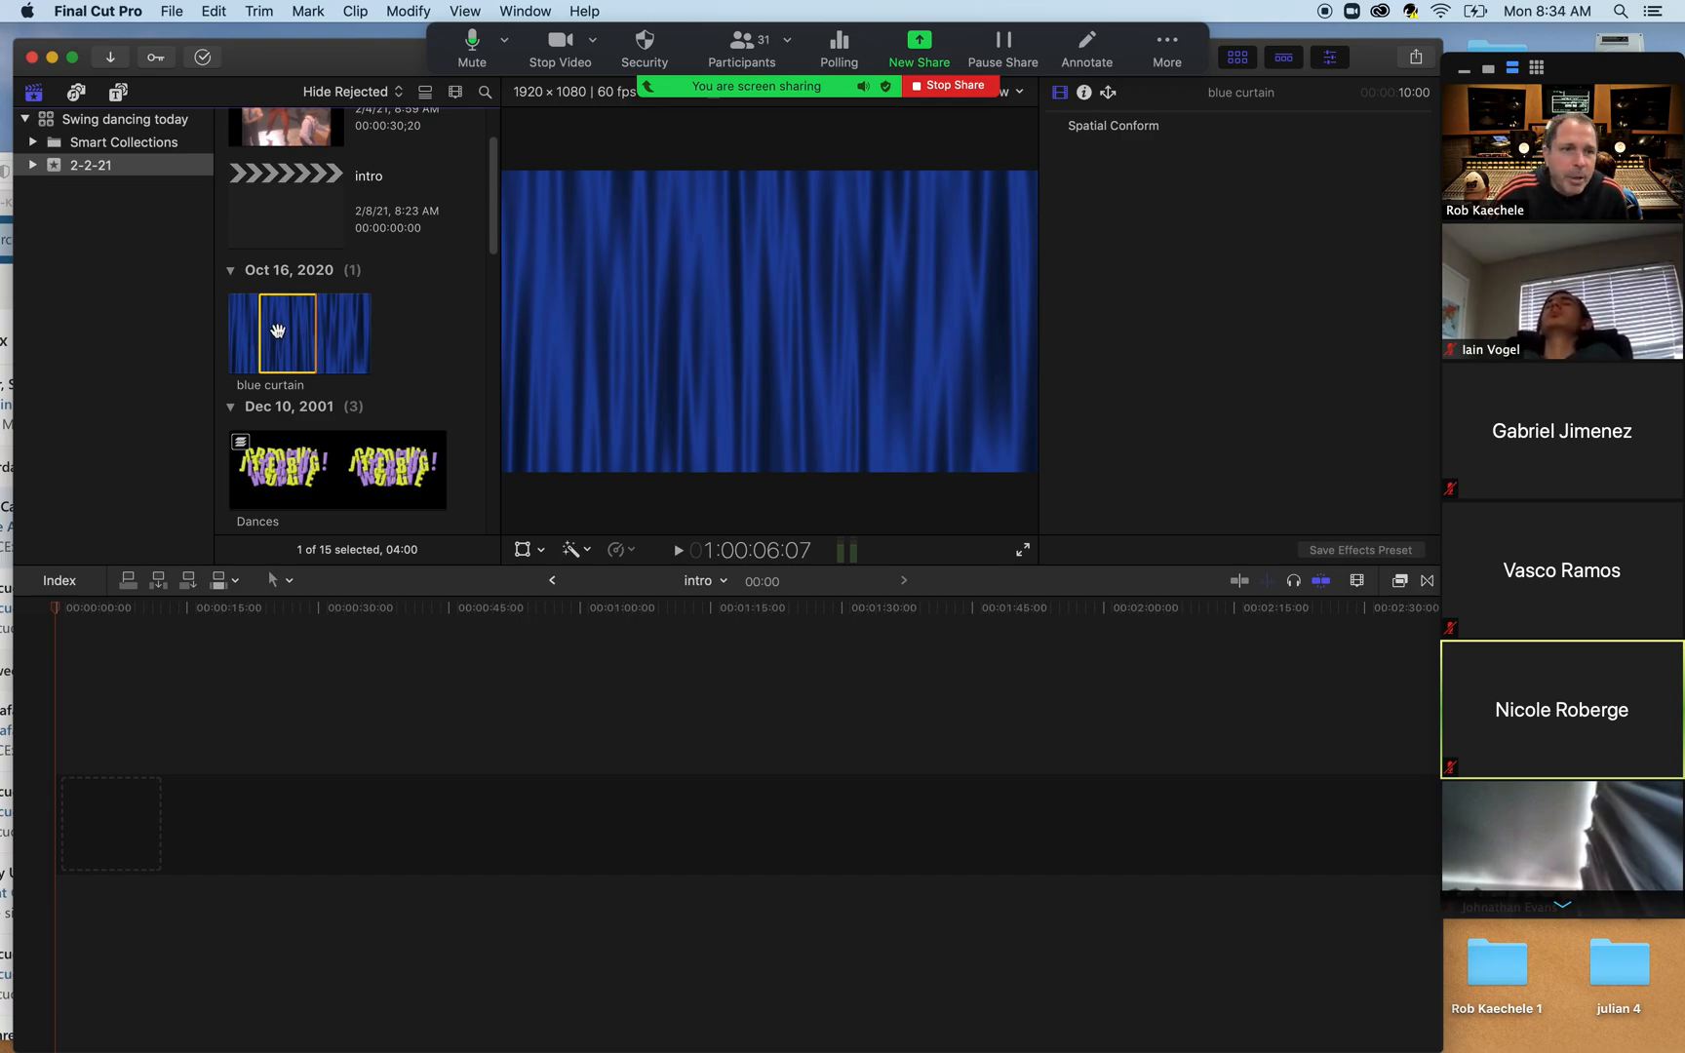
pyautogui.moveTo(287, 326); pyautogui.dragTo(185, 666)
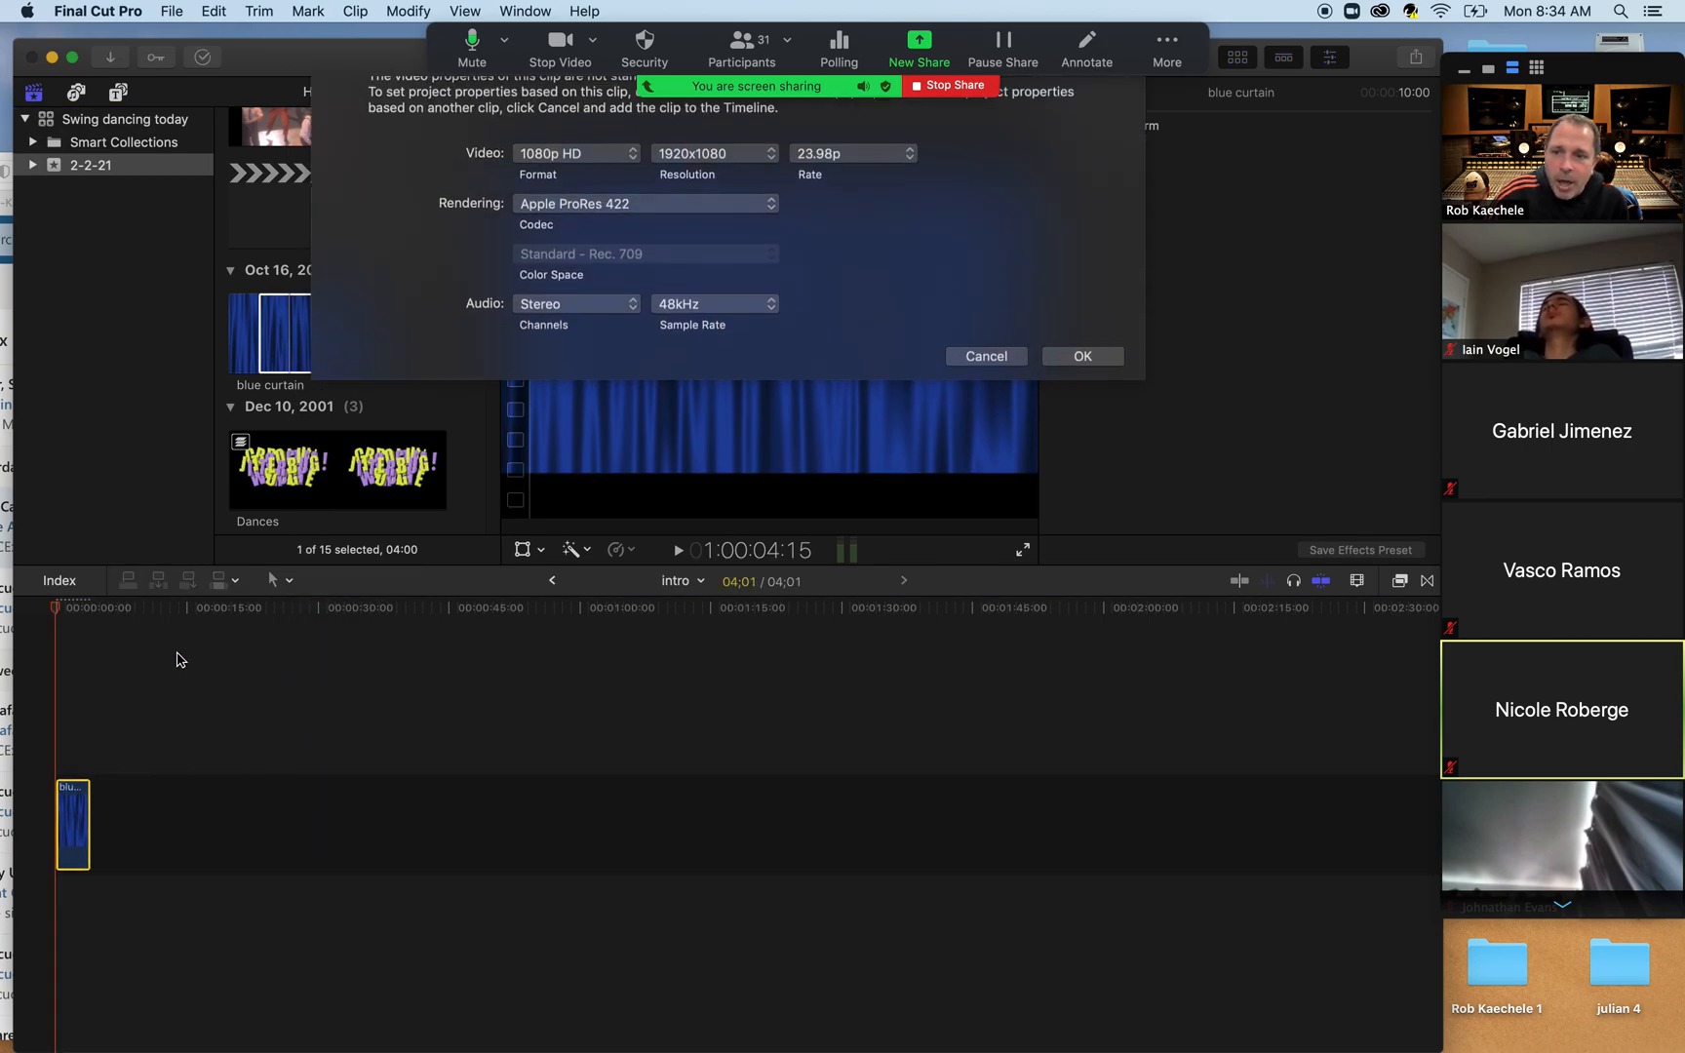
pyautogui.click(1079, 379)
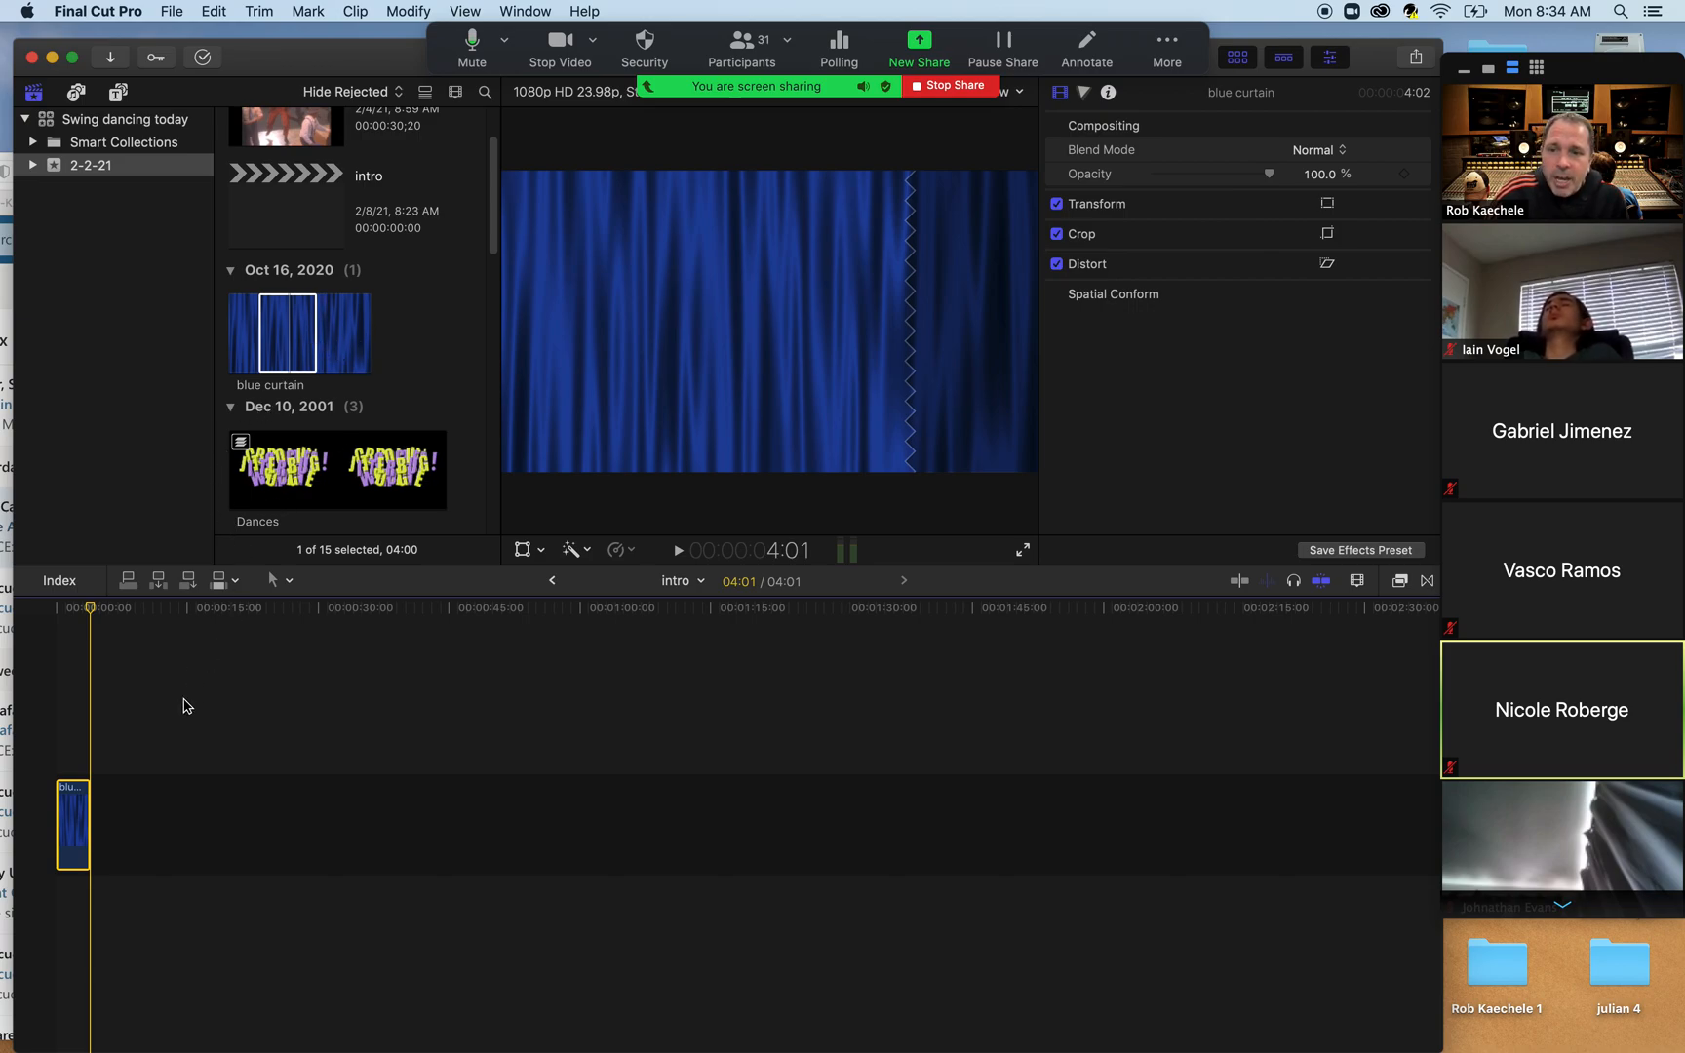
# - Extend the end of the blue curtain clip in the timeline to about 2:11
pyautogui.click(93, 793)
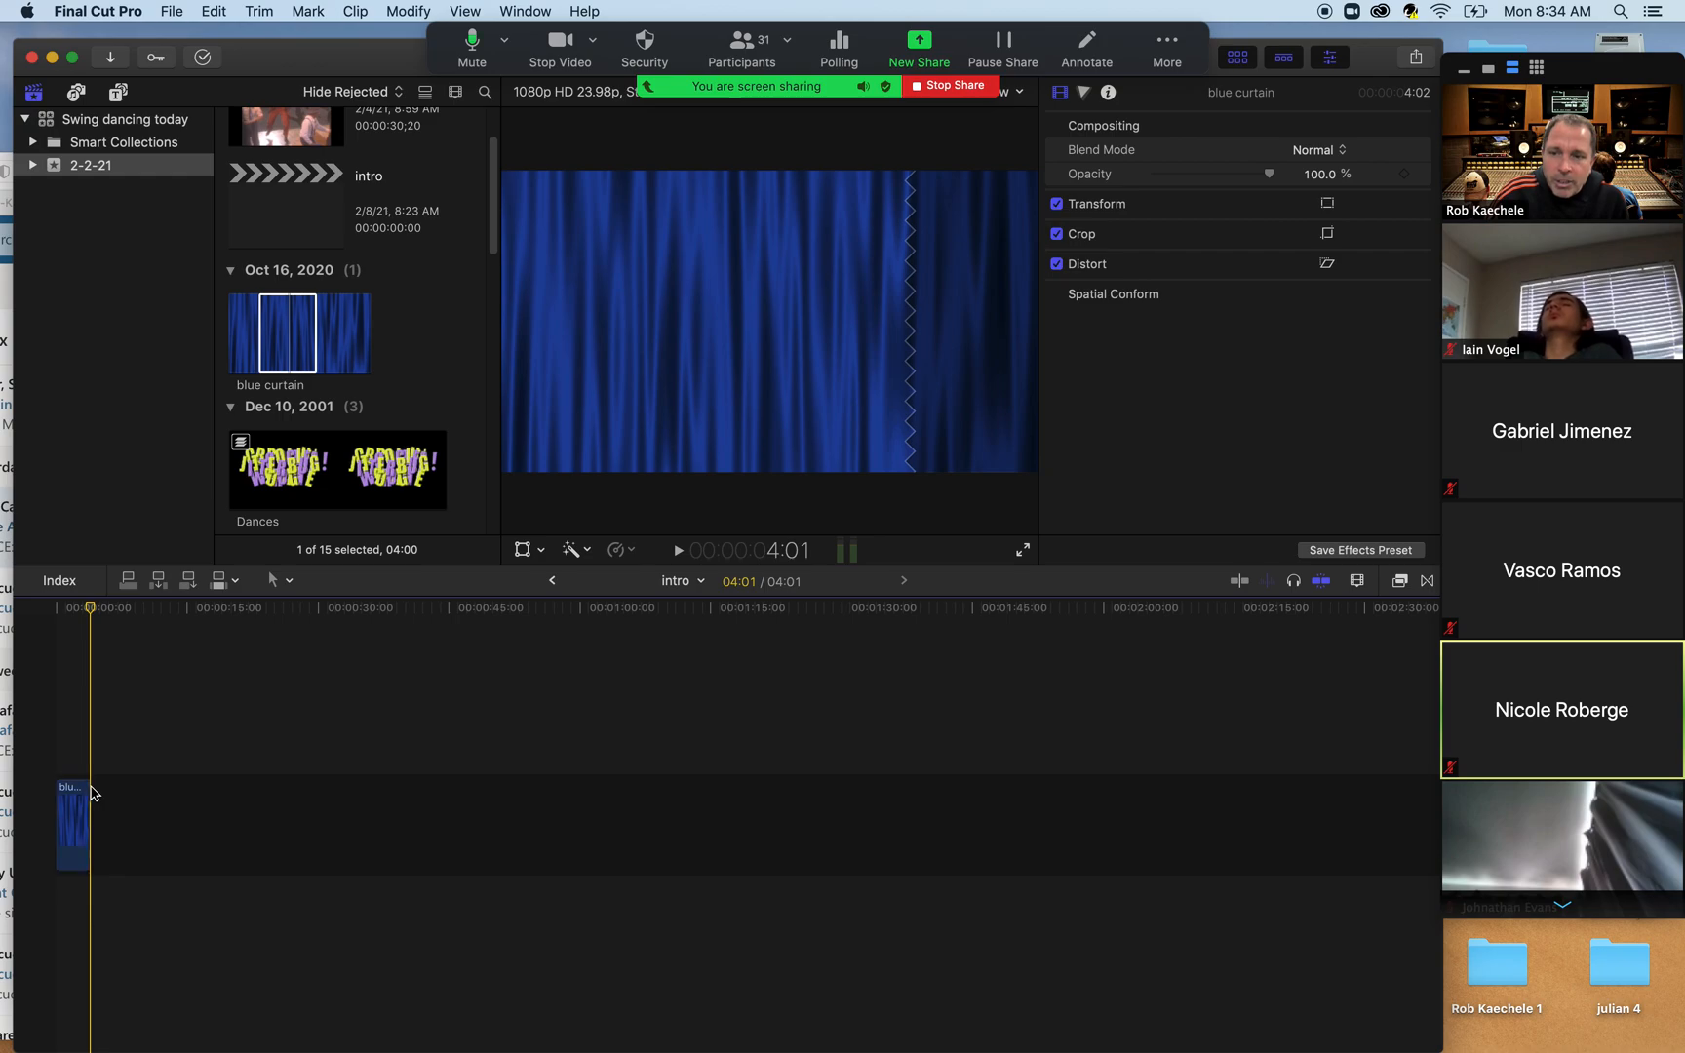
pyautogui.moveTo(86, 792); pyautogui.dragTo(1271, 766)
pyautogui.click(1128, 611)
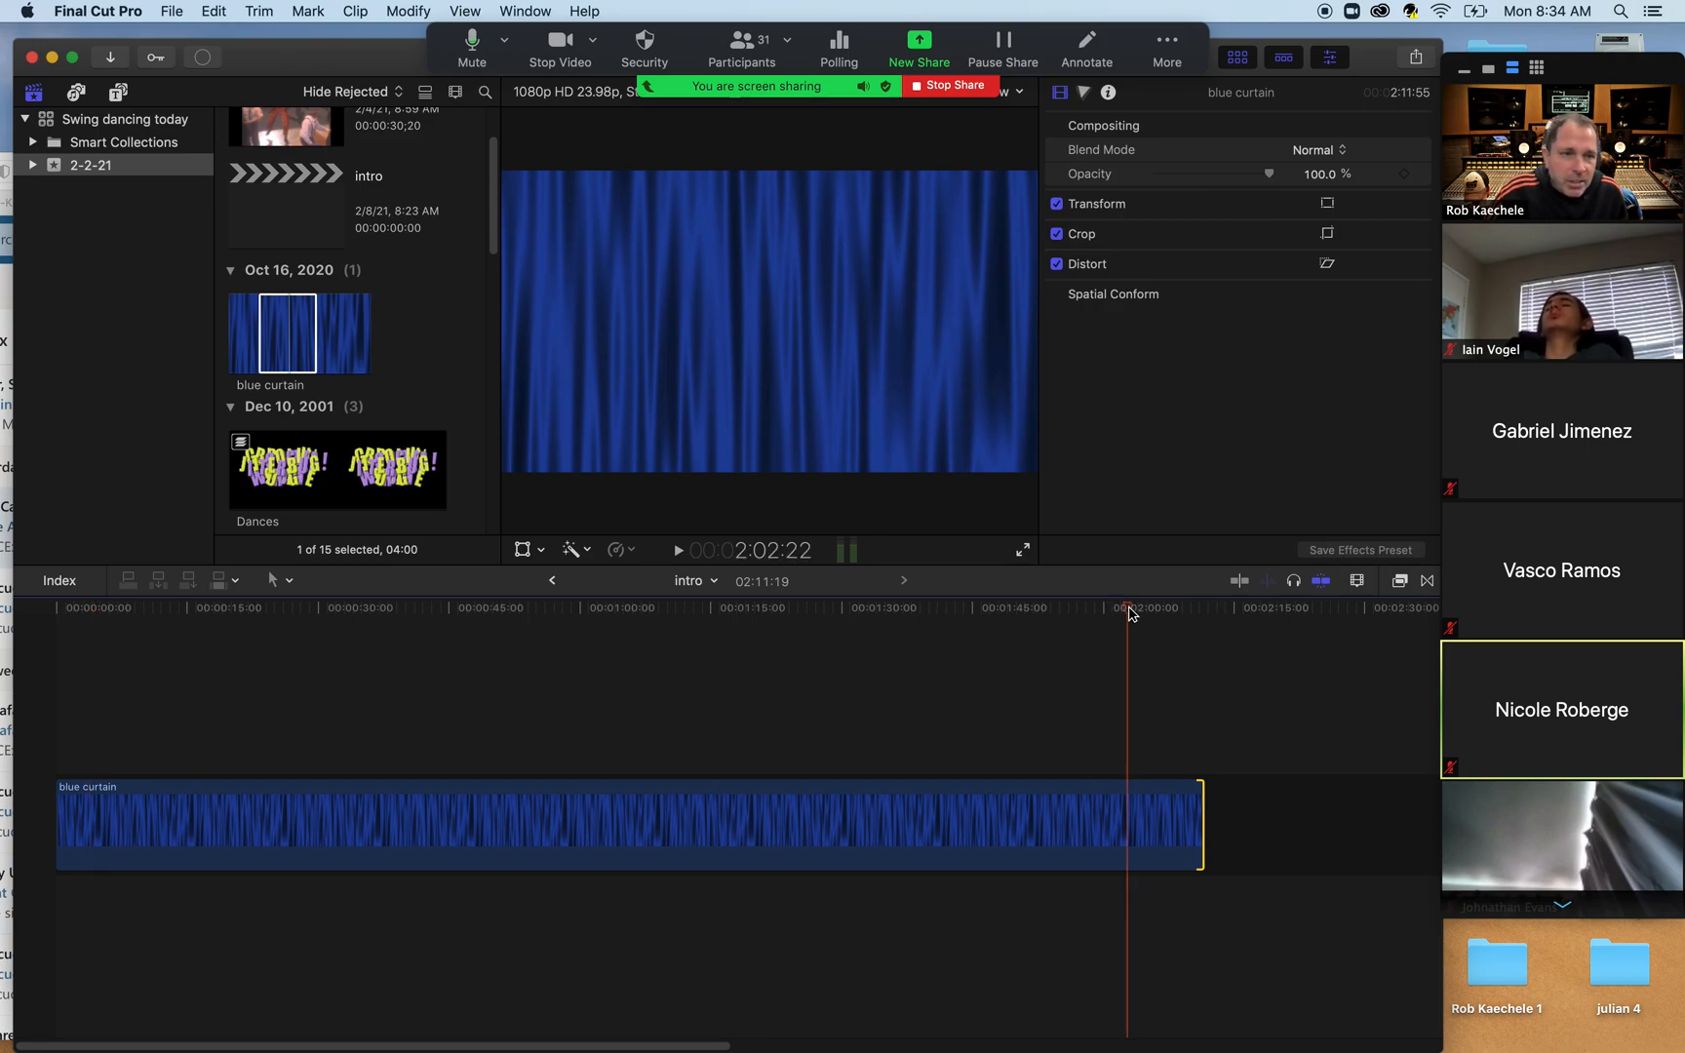
# - Trim the blue curtain clip in the timeline back to about 2 seconds and delete it
pyautogui.moveTo(1200, 807); pyautogui.dragTo(72, 830)
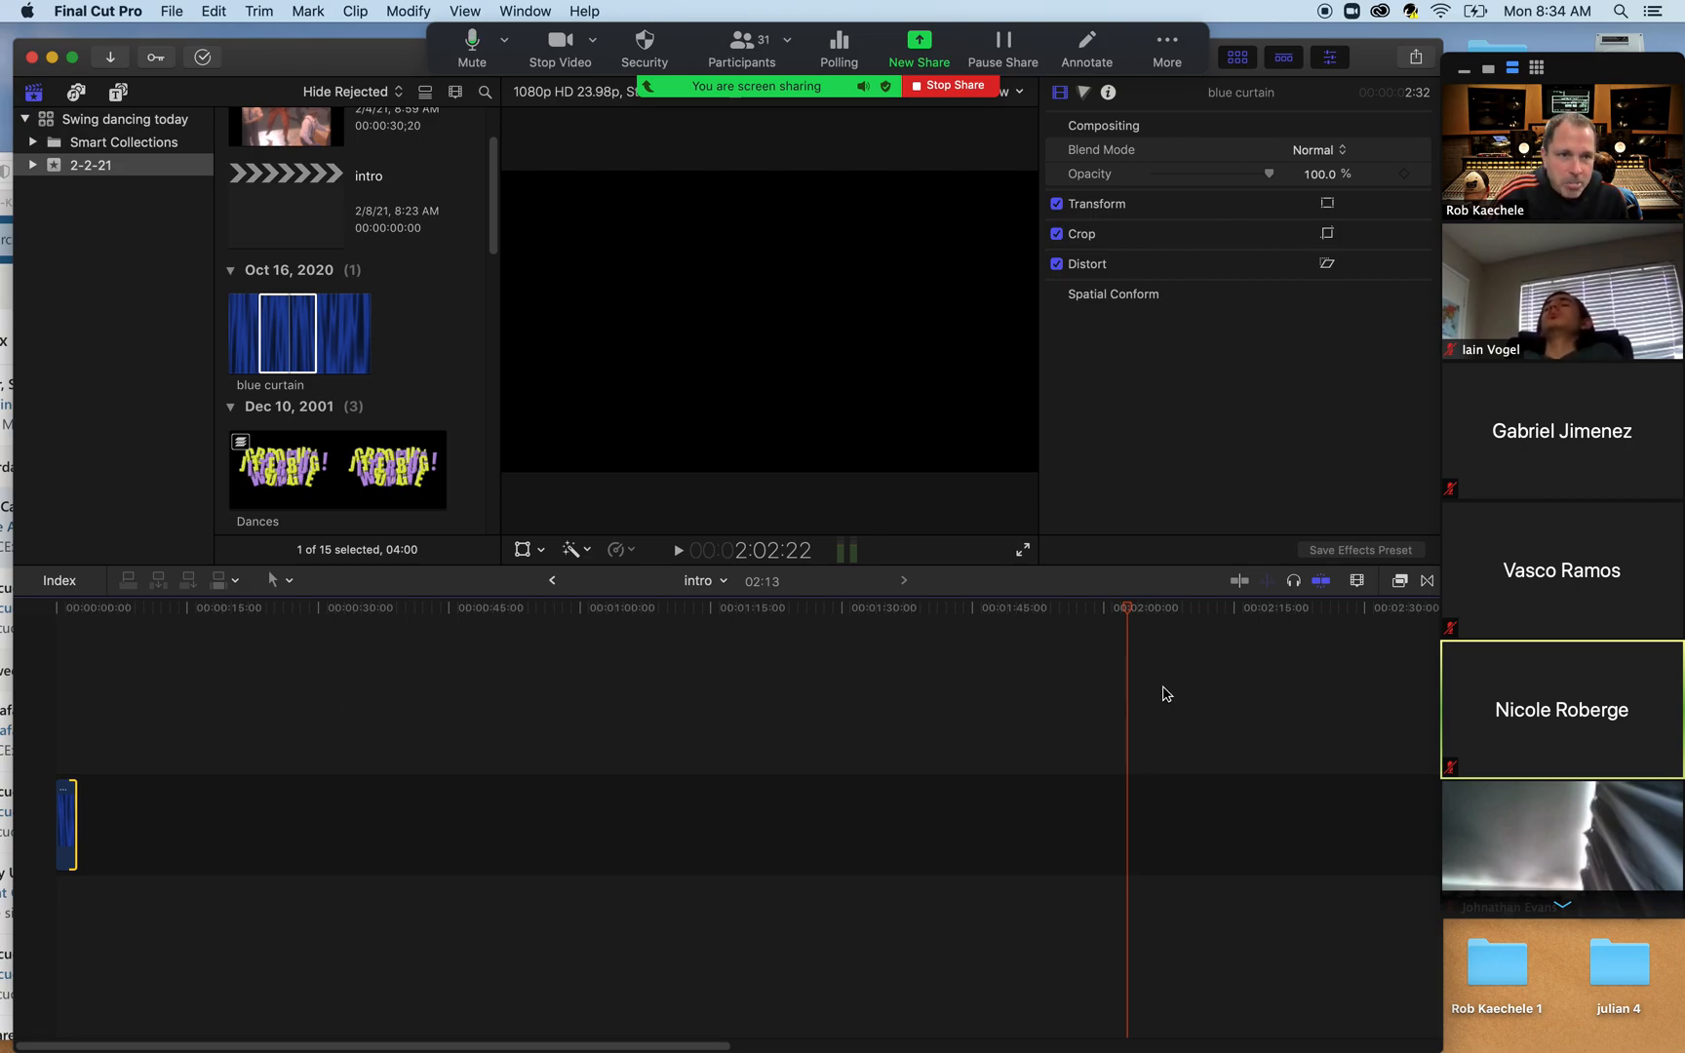
pyautogui.click(68, 830)
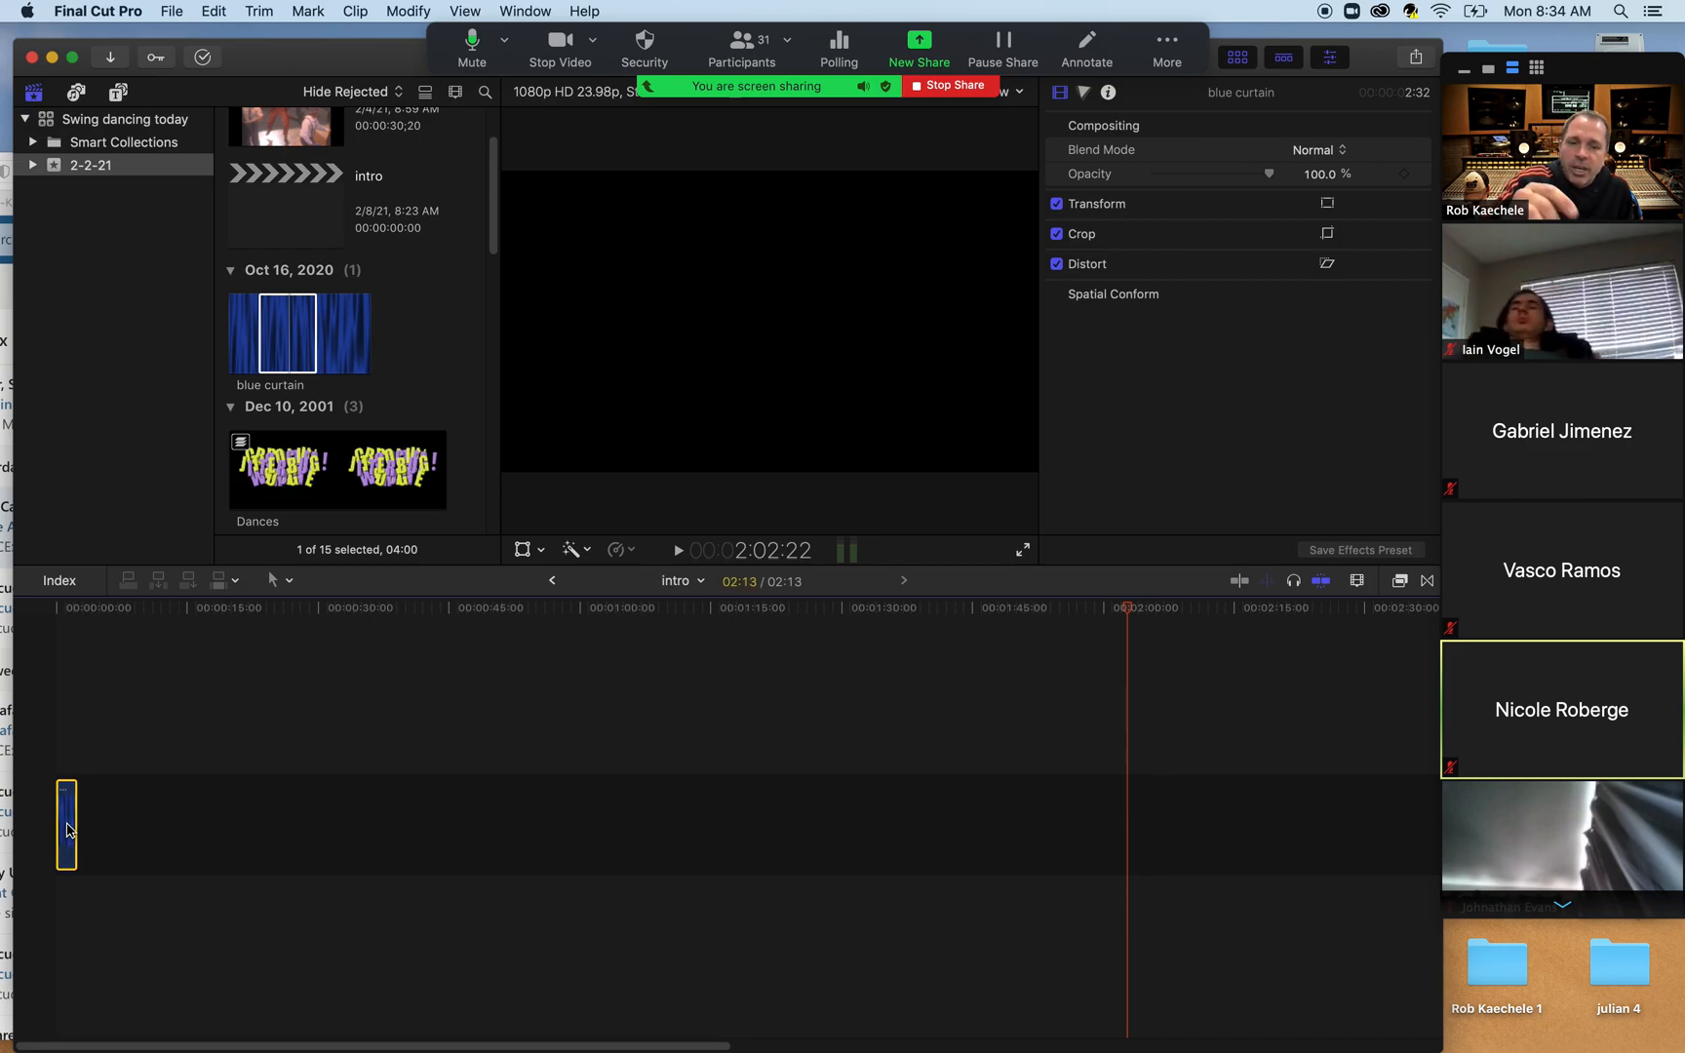
pyautogui.press('Delete')
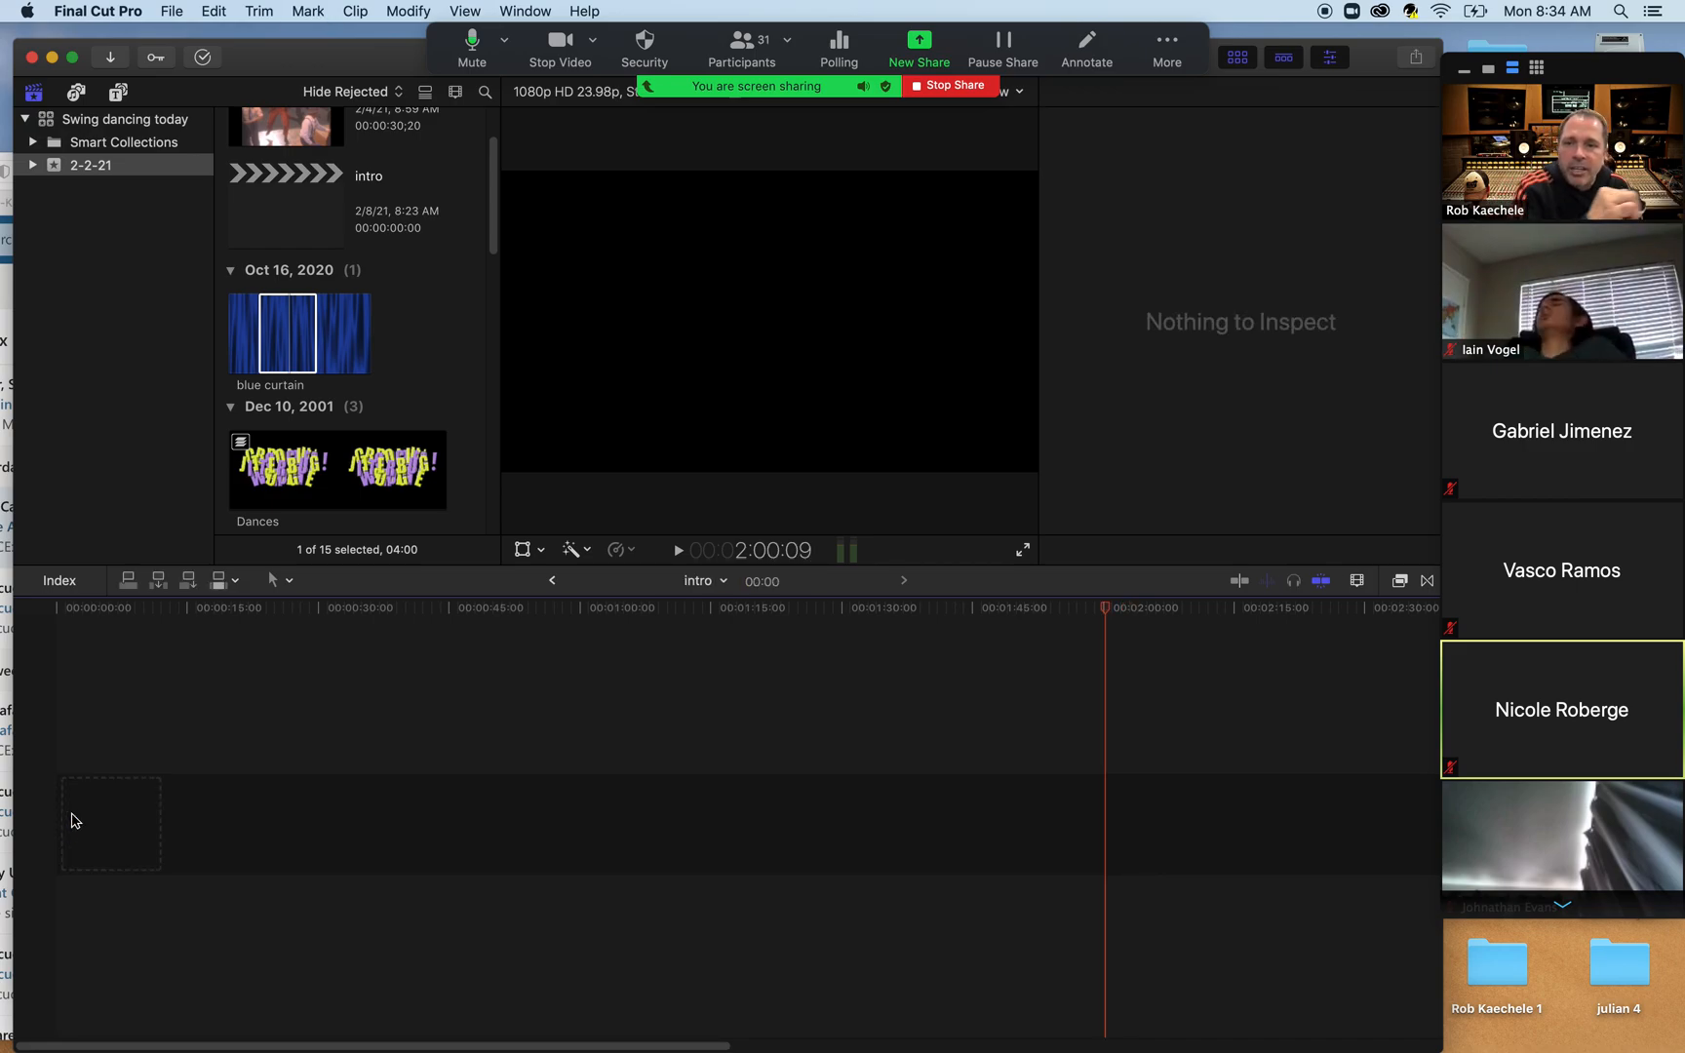
# - Expand the blue curtain selection to the full 10 seconds and add it to the intro timeline with 1080p HD, 1920x1080, 23.98p settings
pyautogui.click(294, 341)
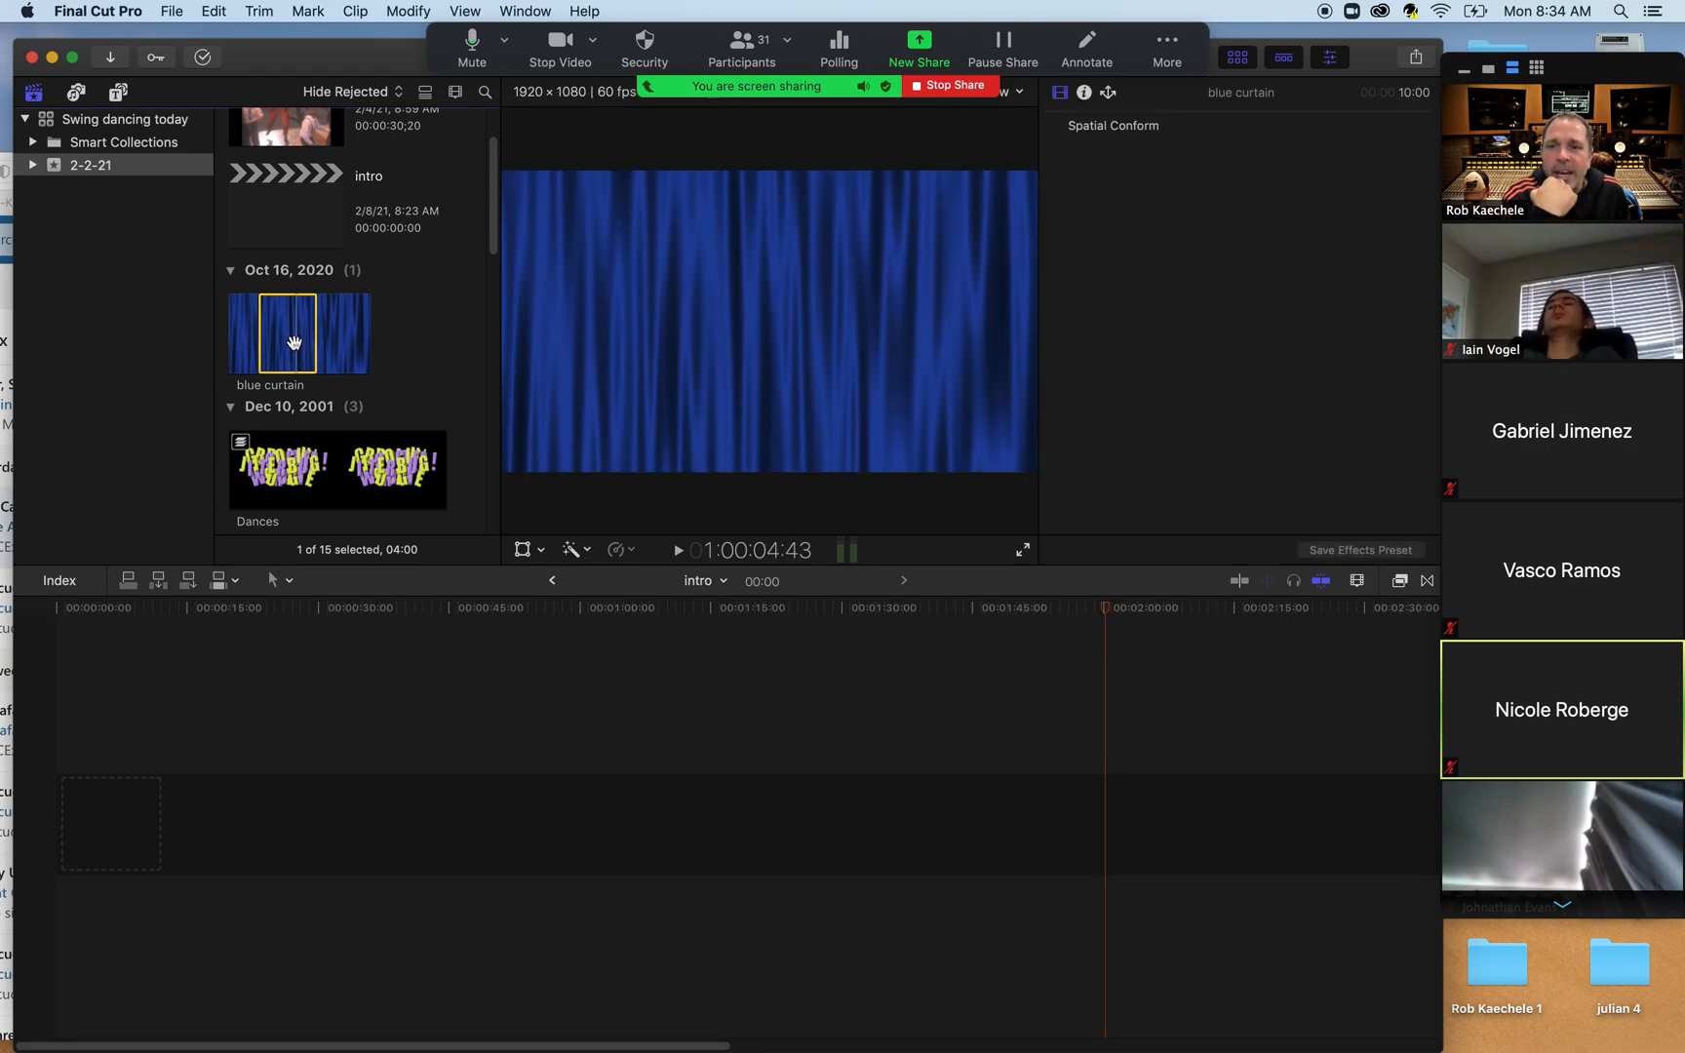
pyautogui.moveTo(259, 341); pyautogui.dragTo(207, 340)
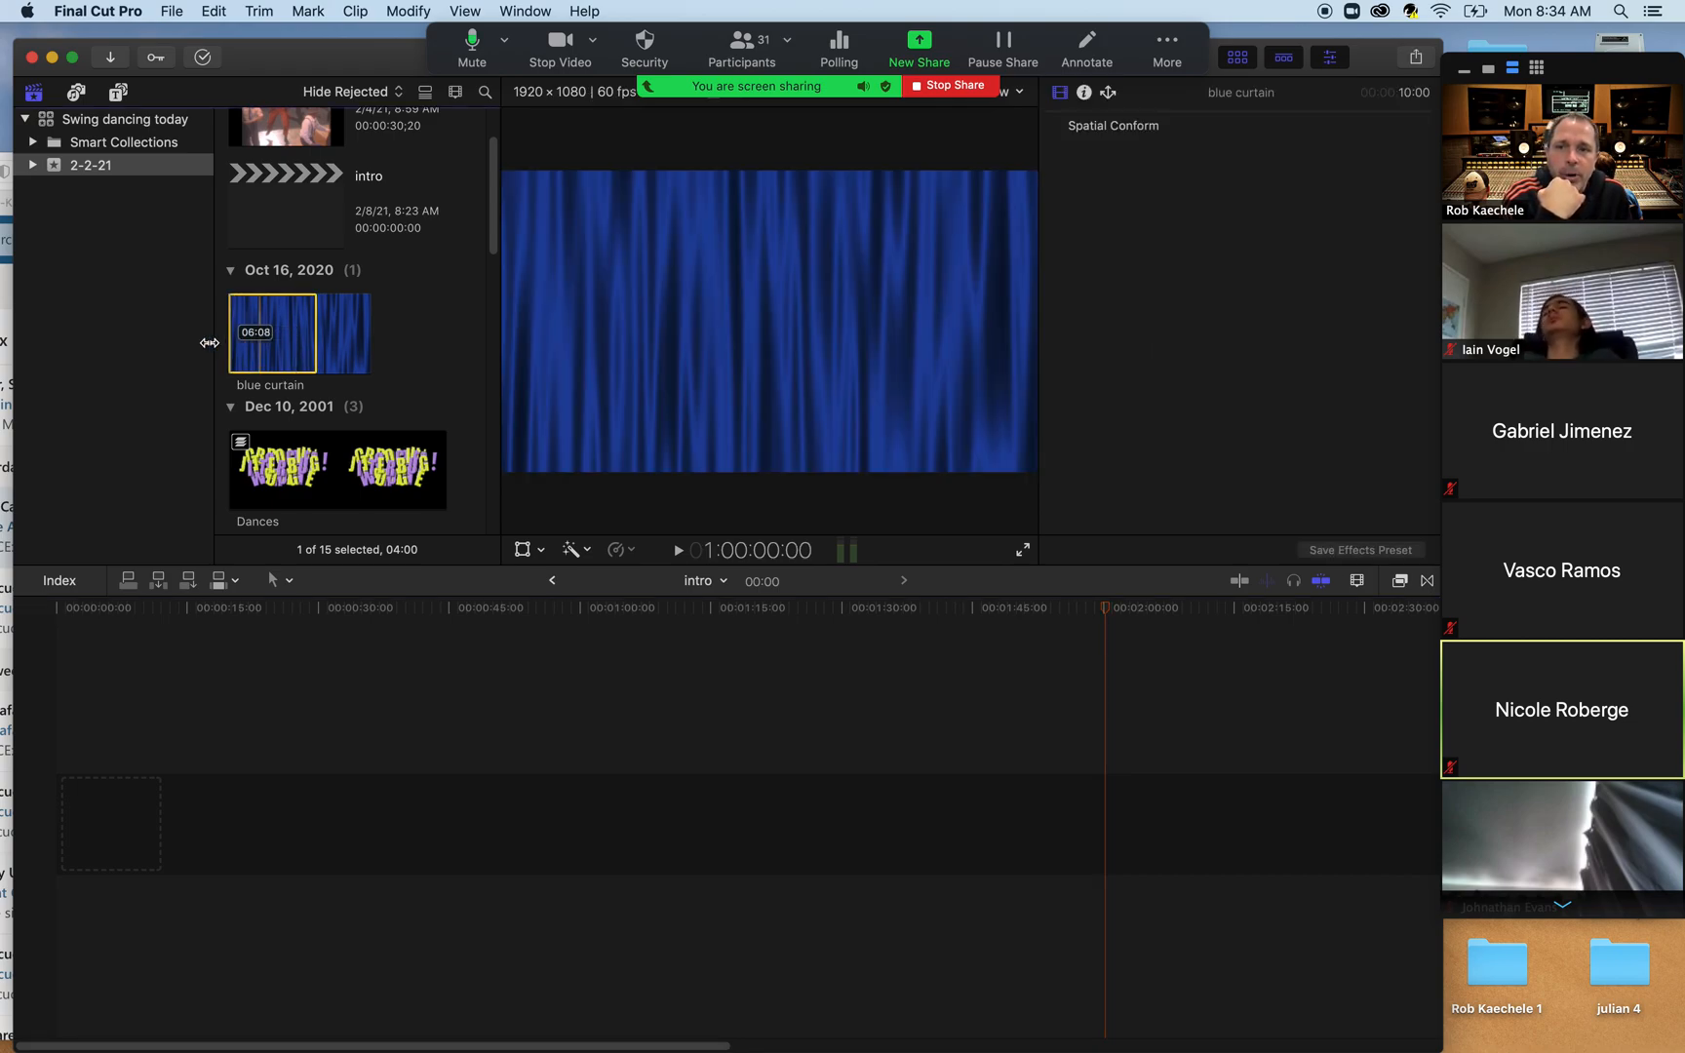
pyautogui.moveTo(314, 335); pyautogui.dragTo(372, 335)
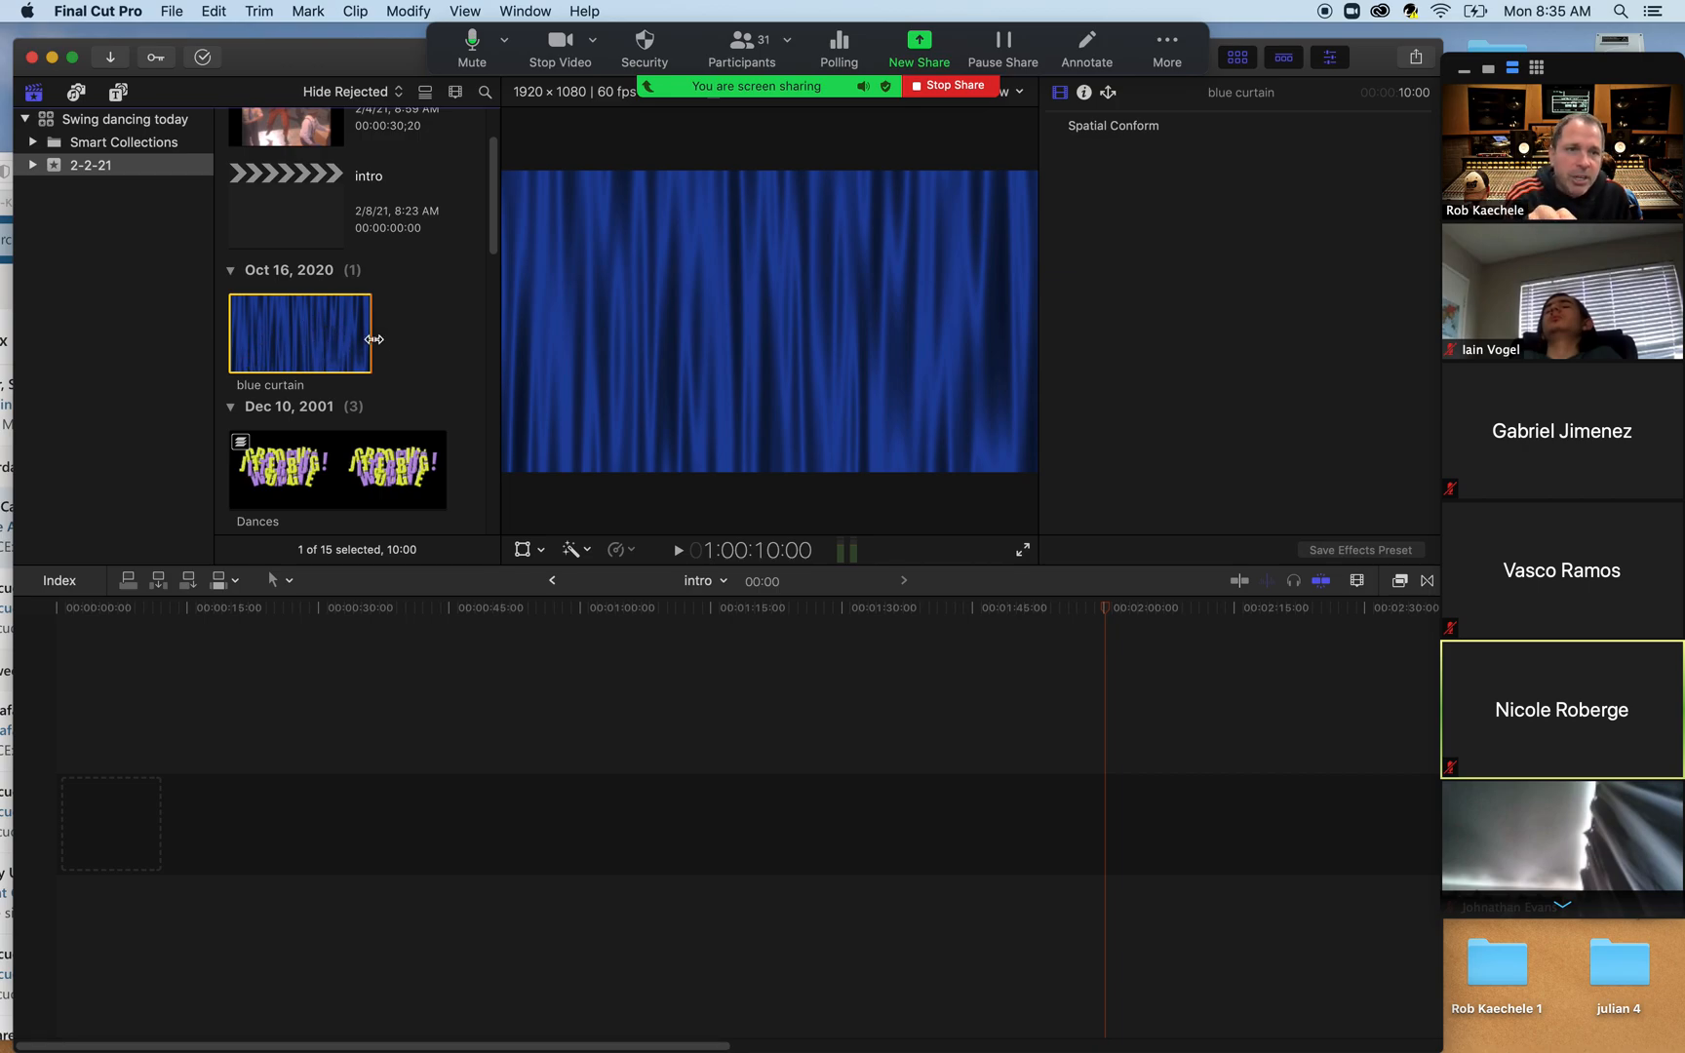
pyautogui.moveTo(308, 331); pyautogui.dragTo(142, 788)
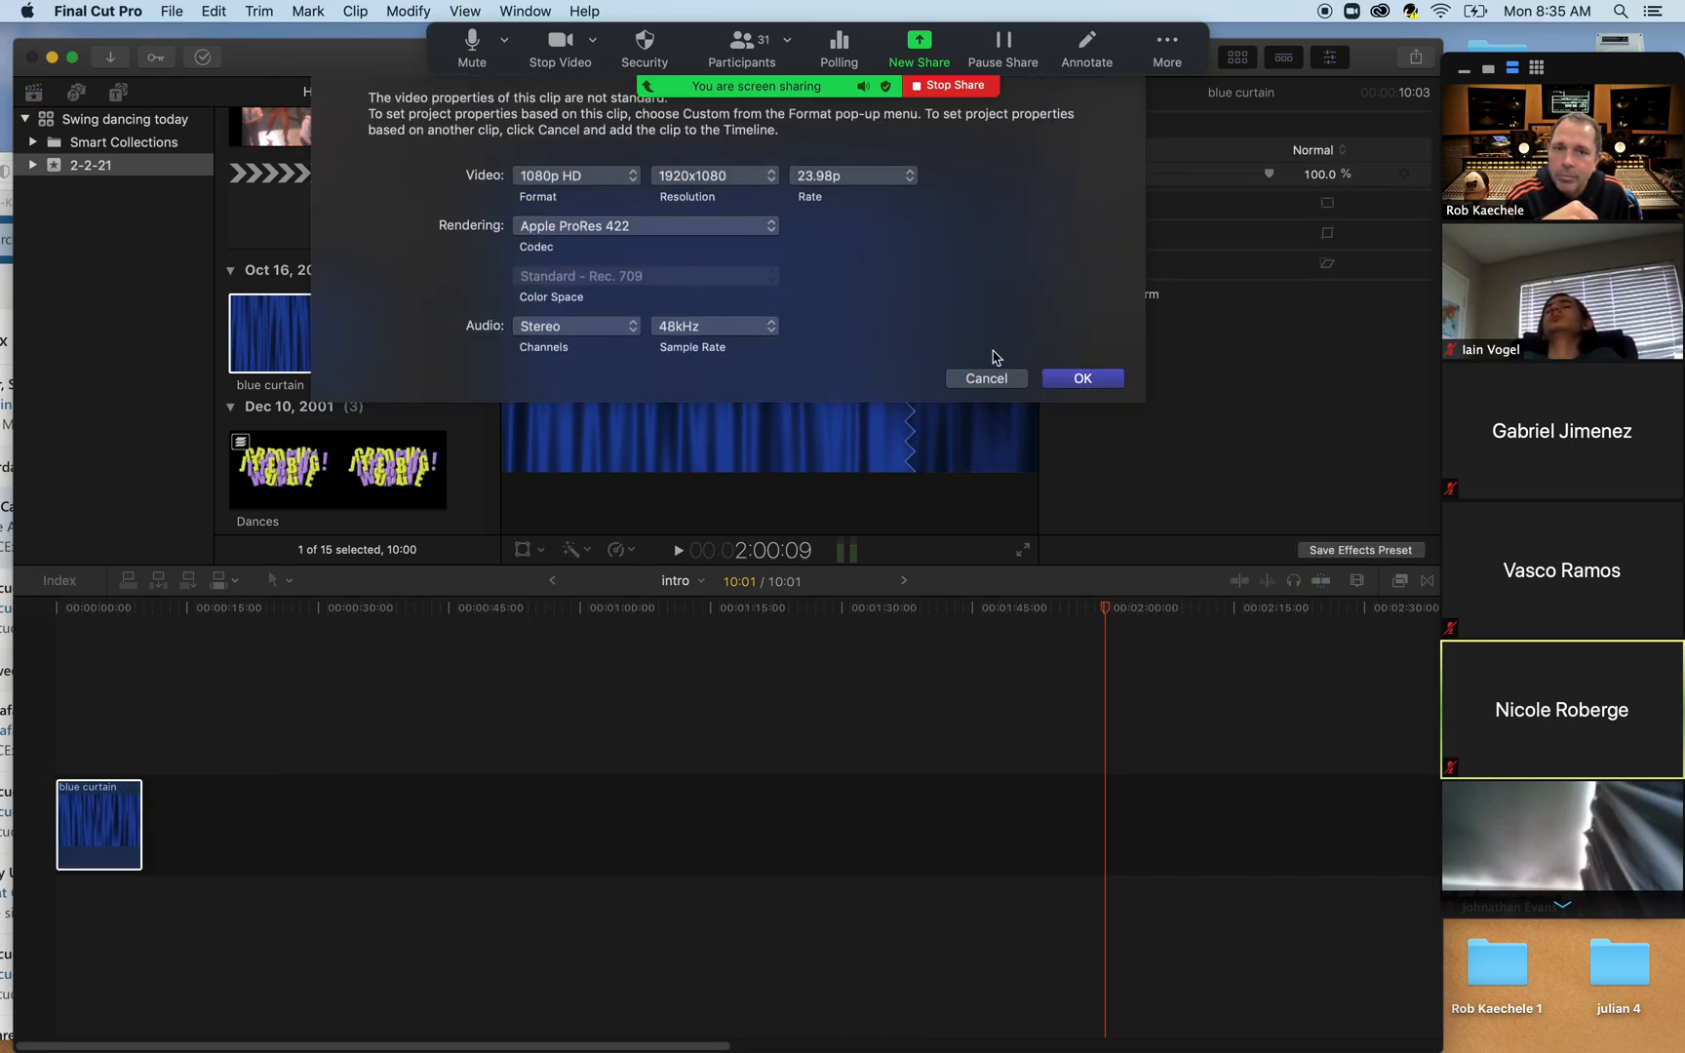
pyautogui.click(1062, 384)
# - Scrub through the blue curtain clip in the timeline and position the playhead at 8:00
pyautogui.click(144, 609)
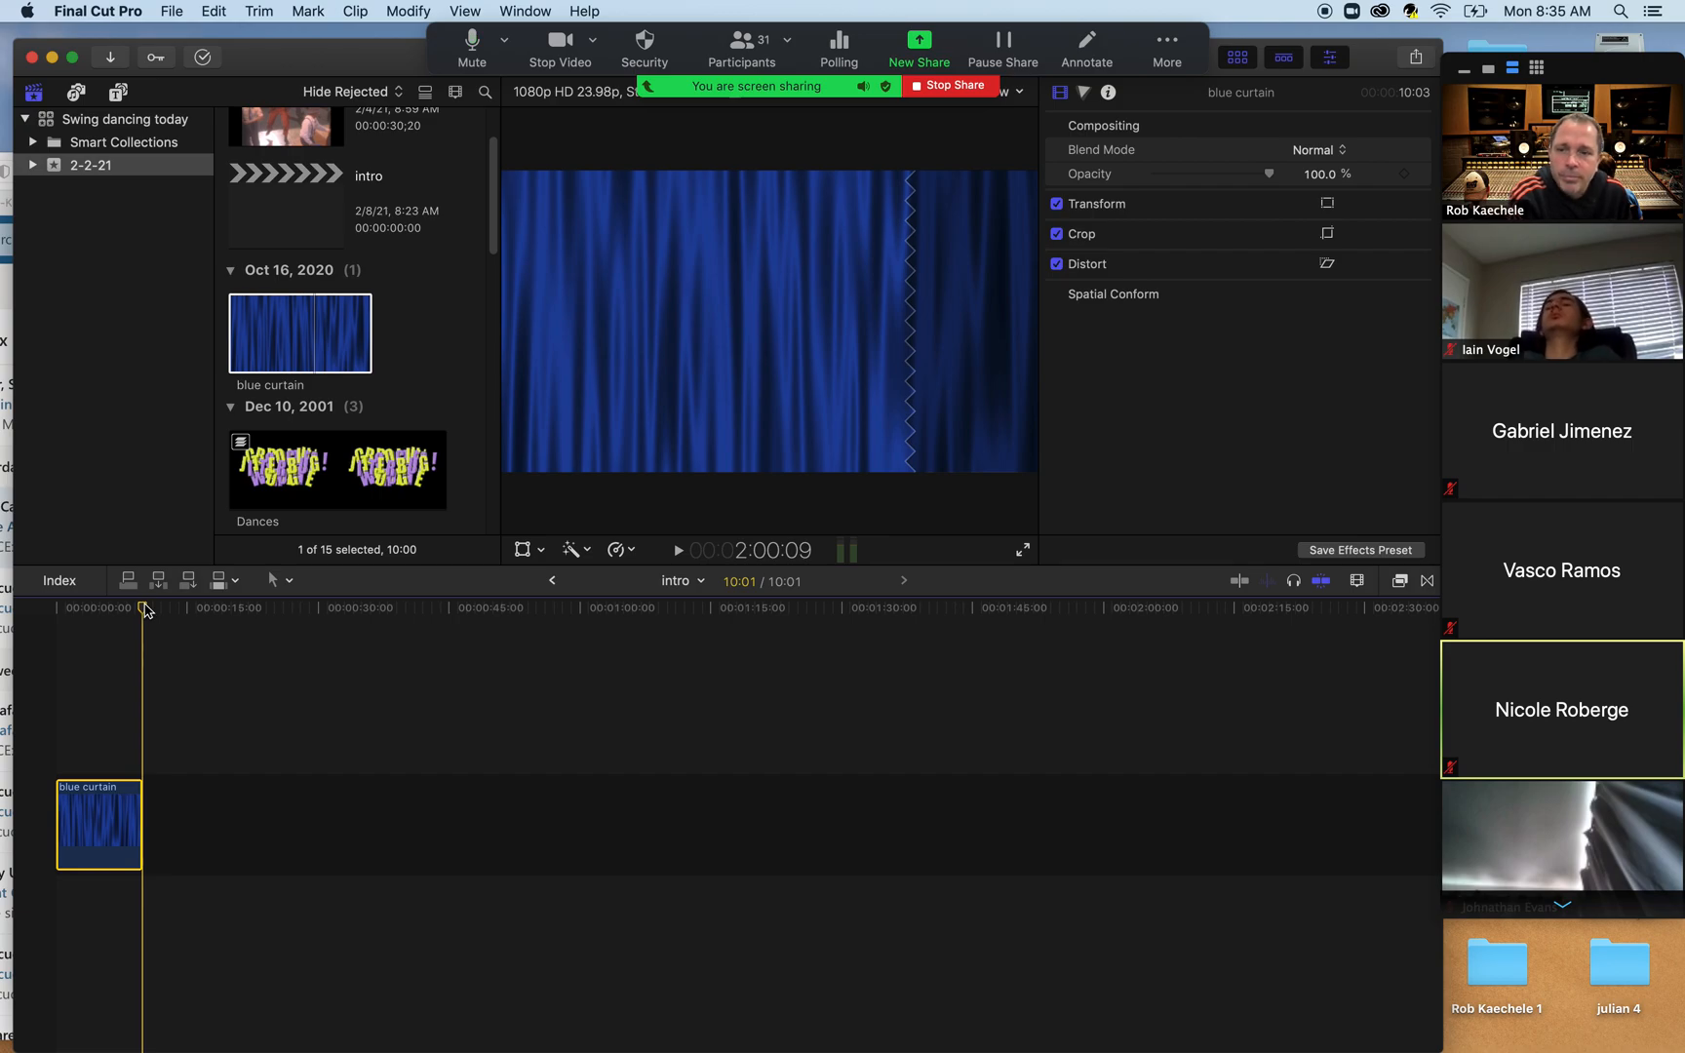
pyautogui.moveTo(141, 599)
pyautogui.mouseDown()
pyautogui.moveTo(121, 611)
pyautogui.moveTo(145, 609)
pyautogui.mouseUp()
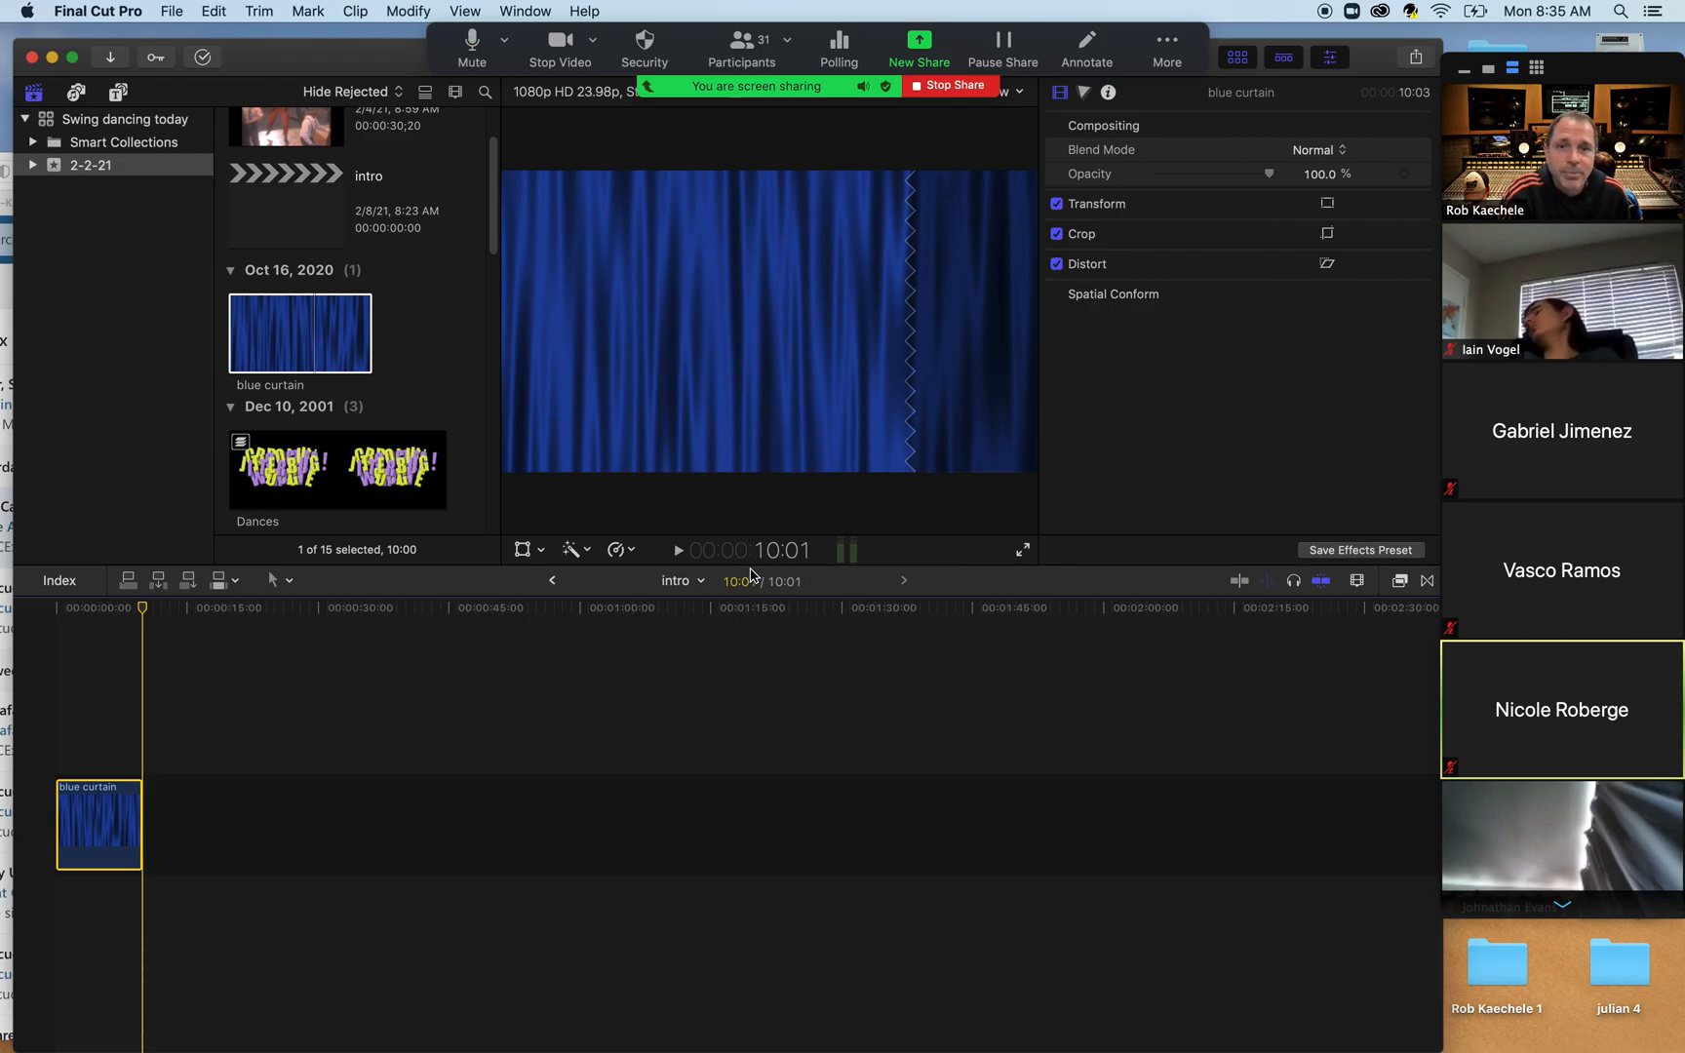
pyautogui.moveTo(142, 612); pyautogui.dragTo(93, 617)
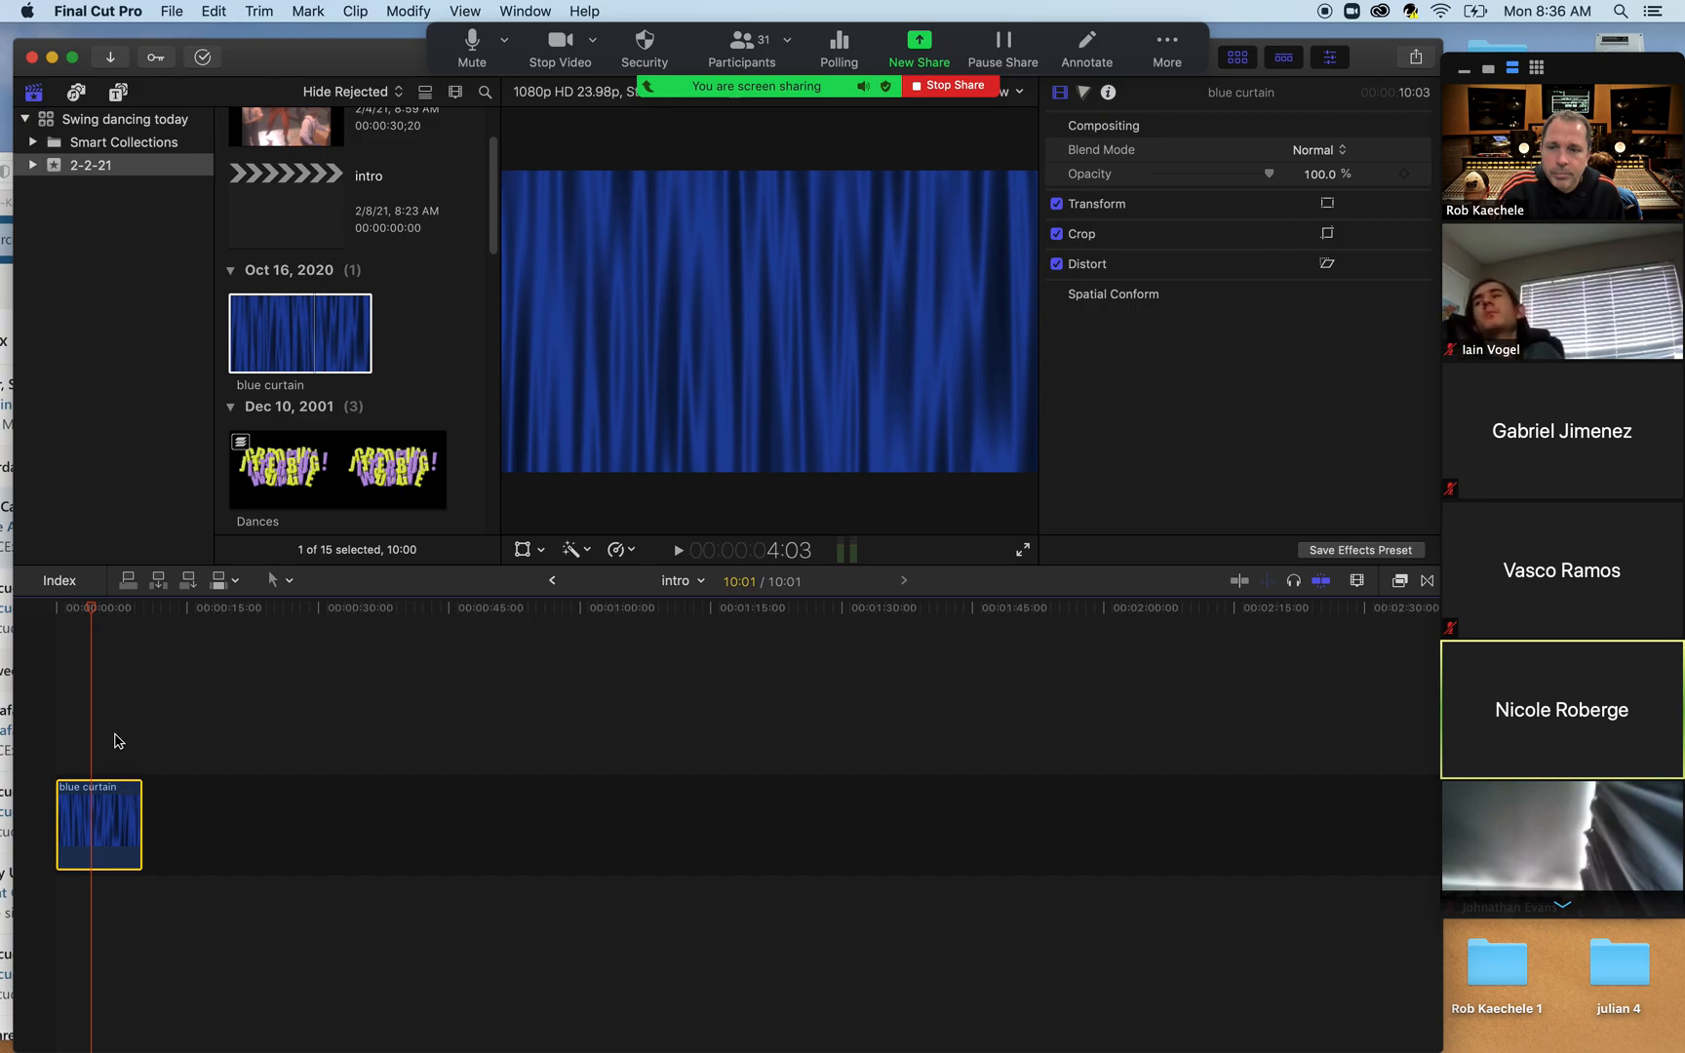
pyautogui.click(98, 609)
pyautogui.moveTo(97, 612); pyautogui.dragTo(127, 621)
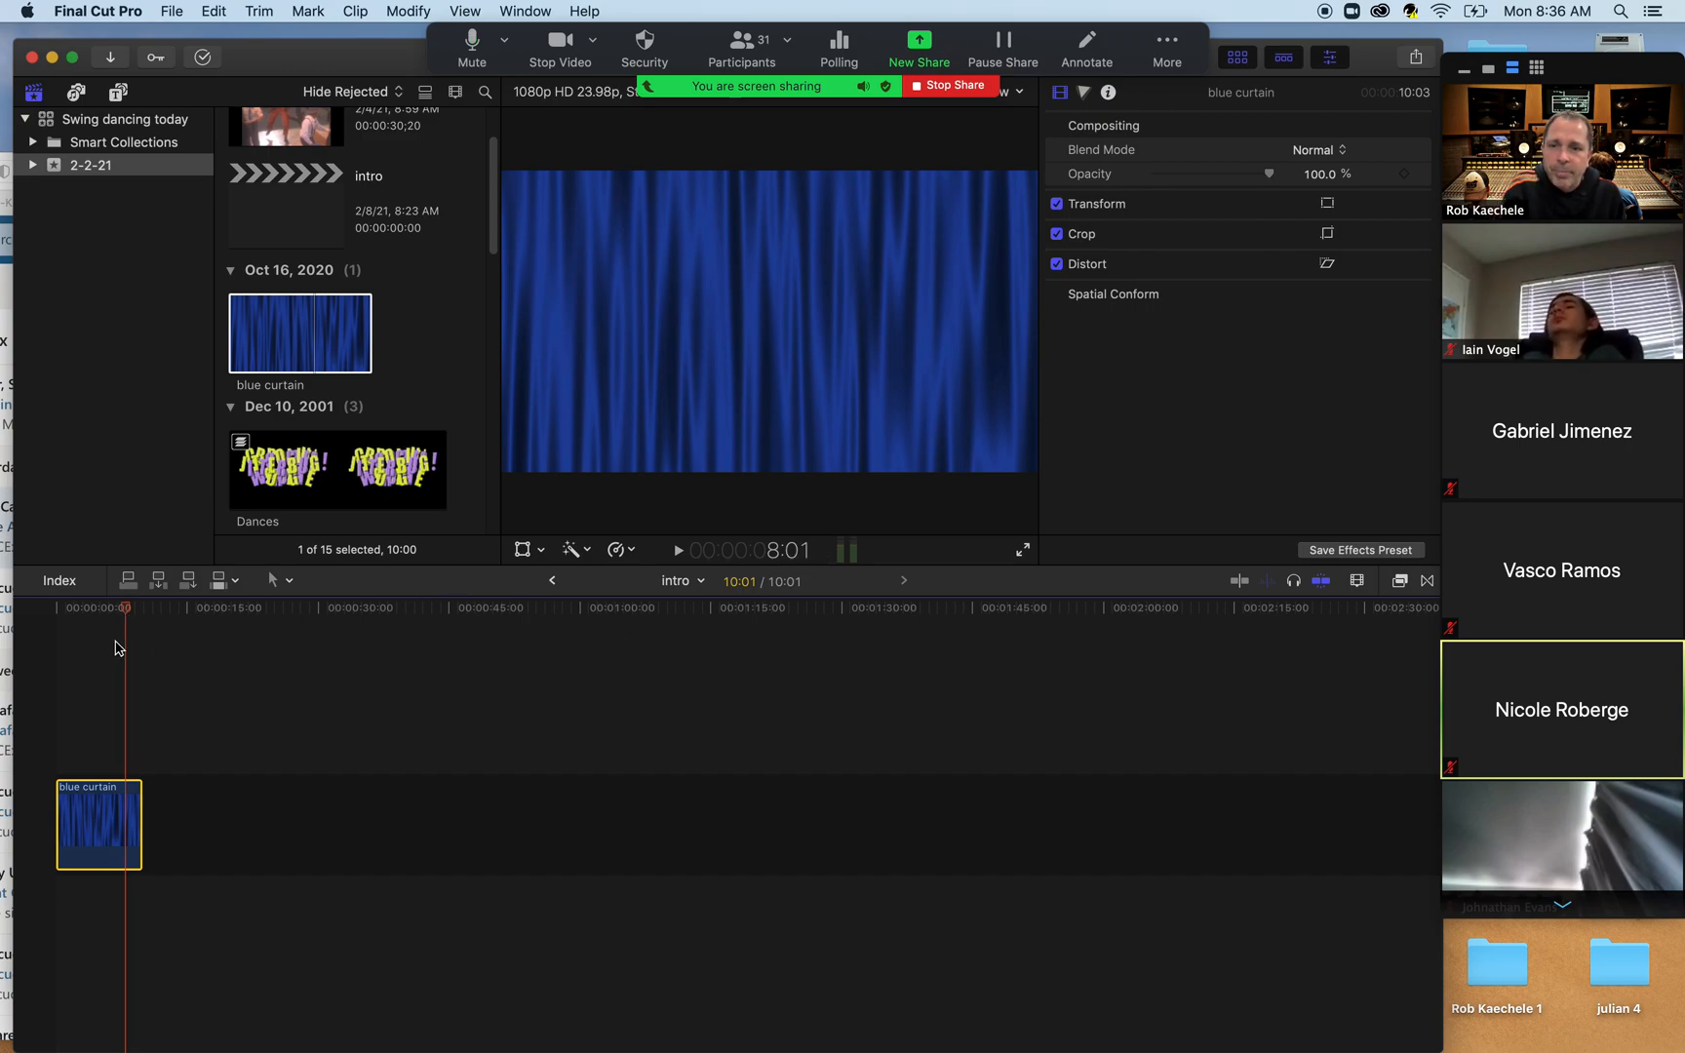
pyautogui.moveTo(127, 612); pyautogui.dragTo(140, 616)
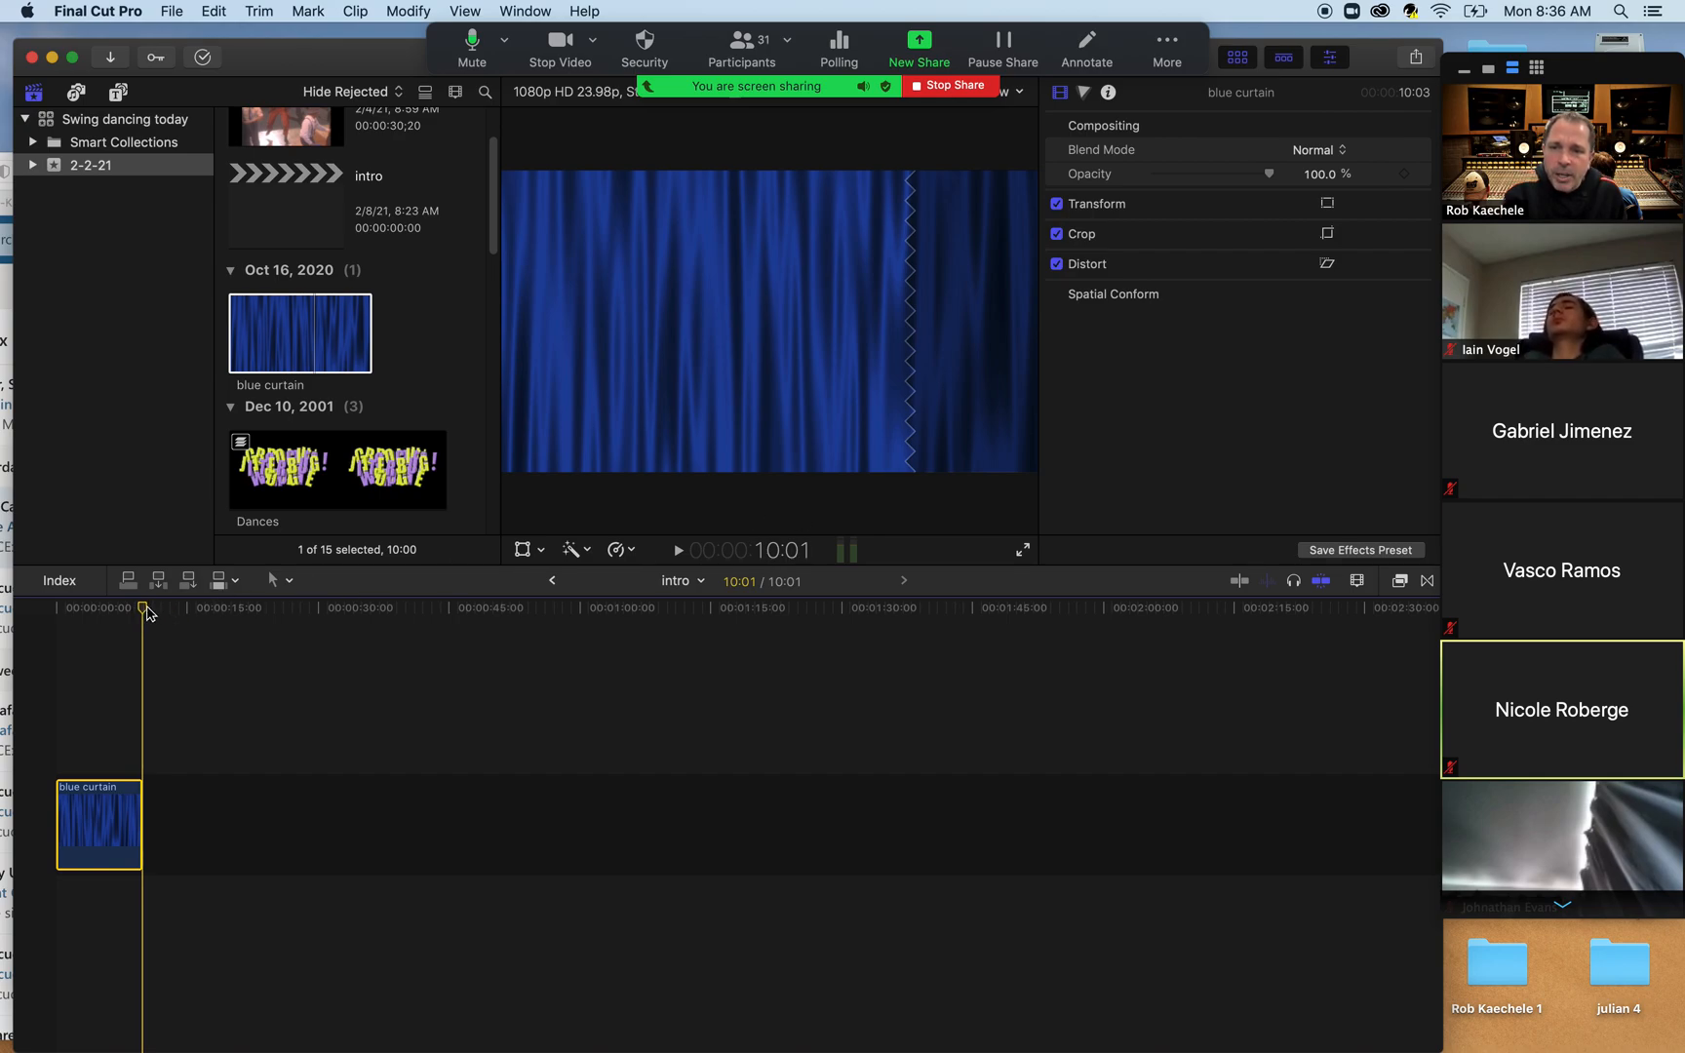
pyautogui.moveTo(142, 611); pyautogui.dragTo(131, 615)
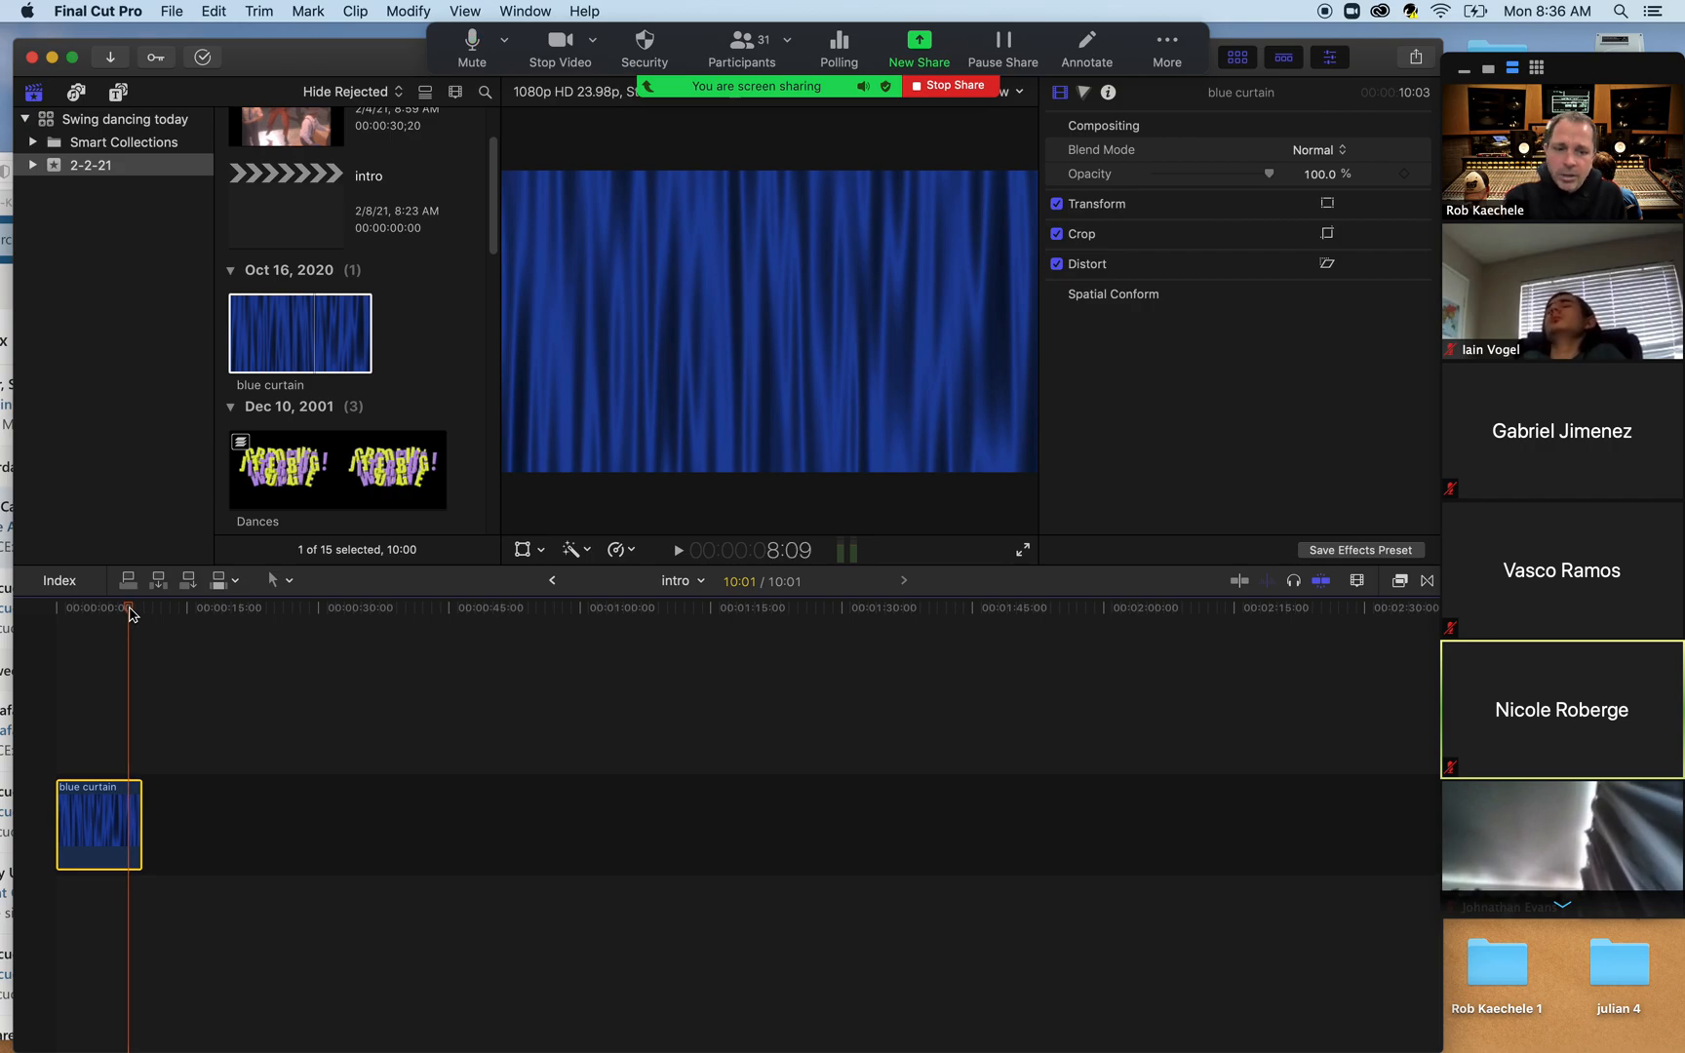
pyautogui.moveTo(130, 612); pyautogui.dragTo(125, 612)
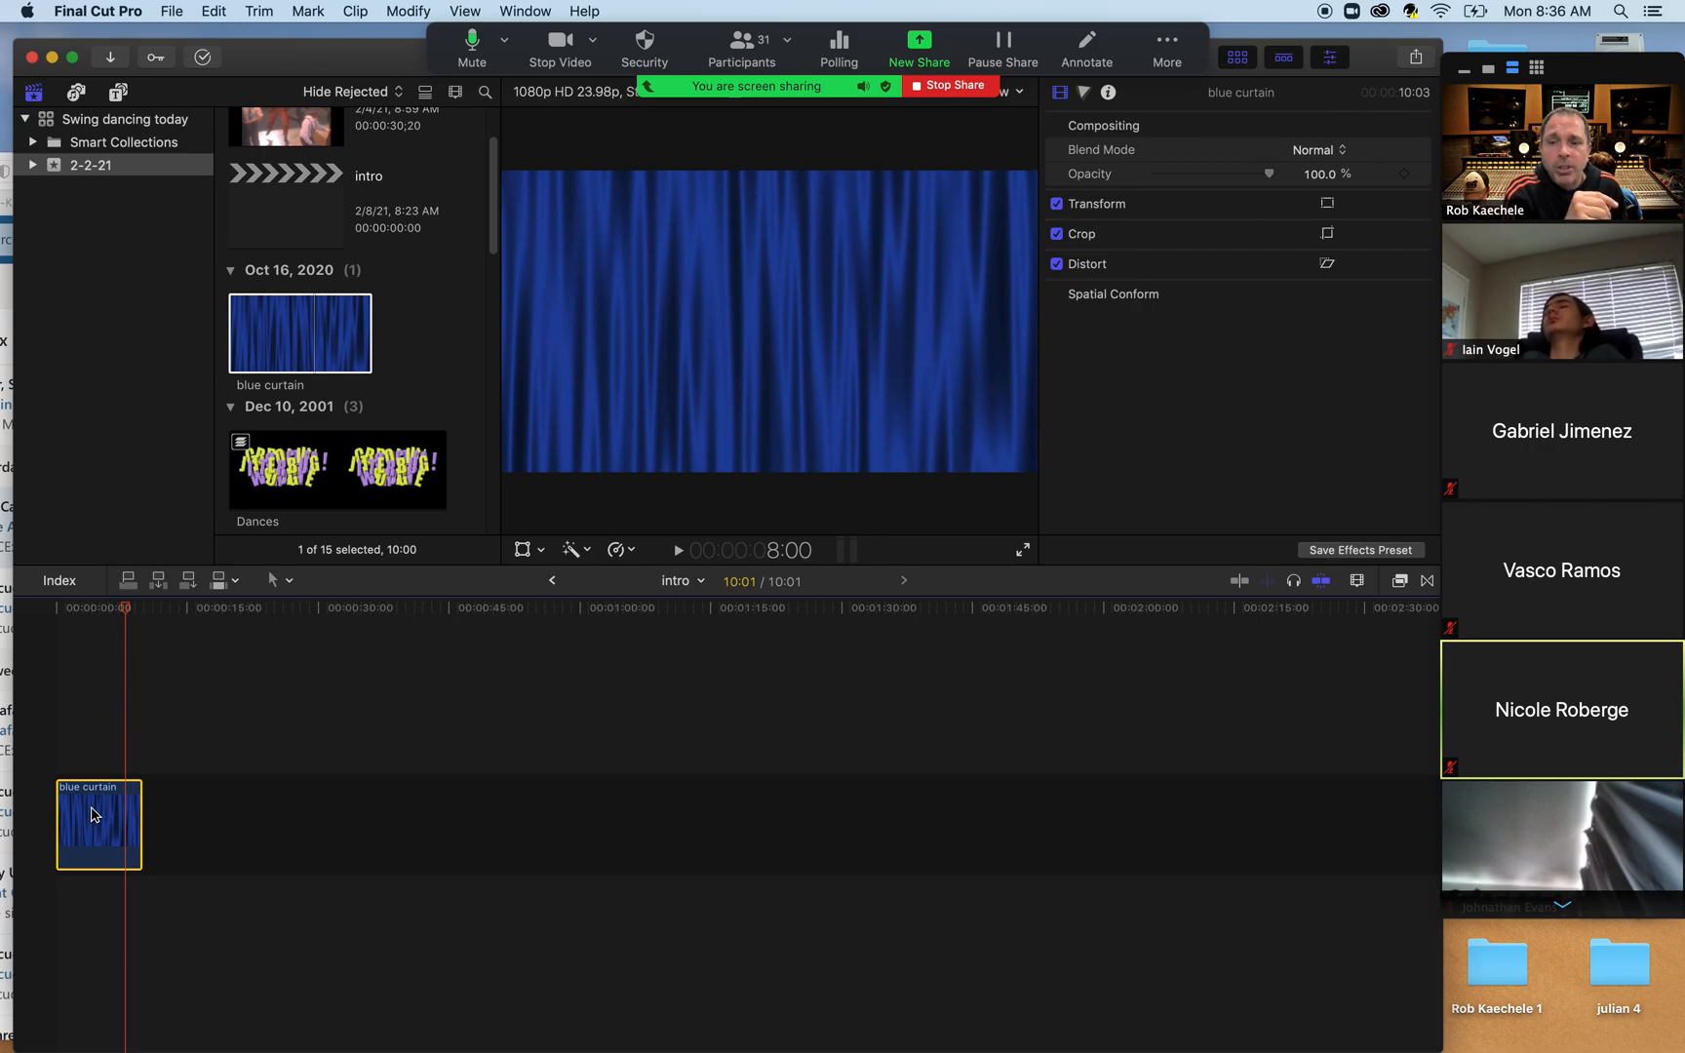
# - Set the duration of the blue curtain clip in the intro timeline to 8:00
pyautogui.rightClick(101, 814)
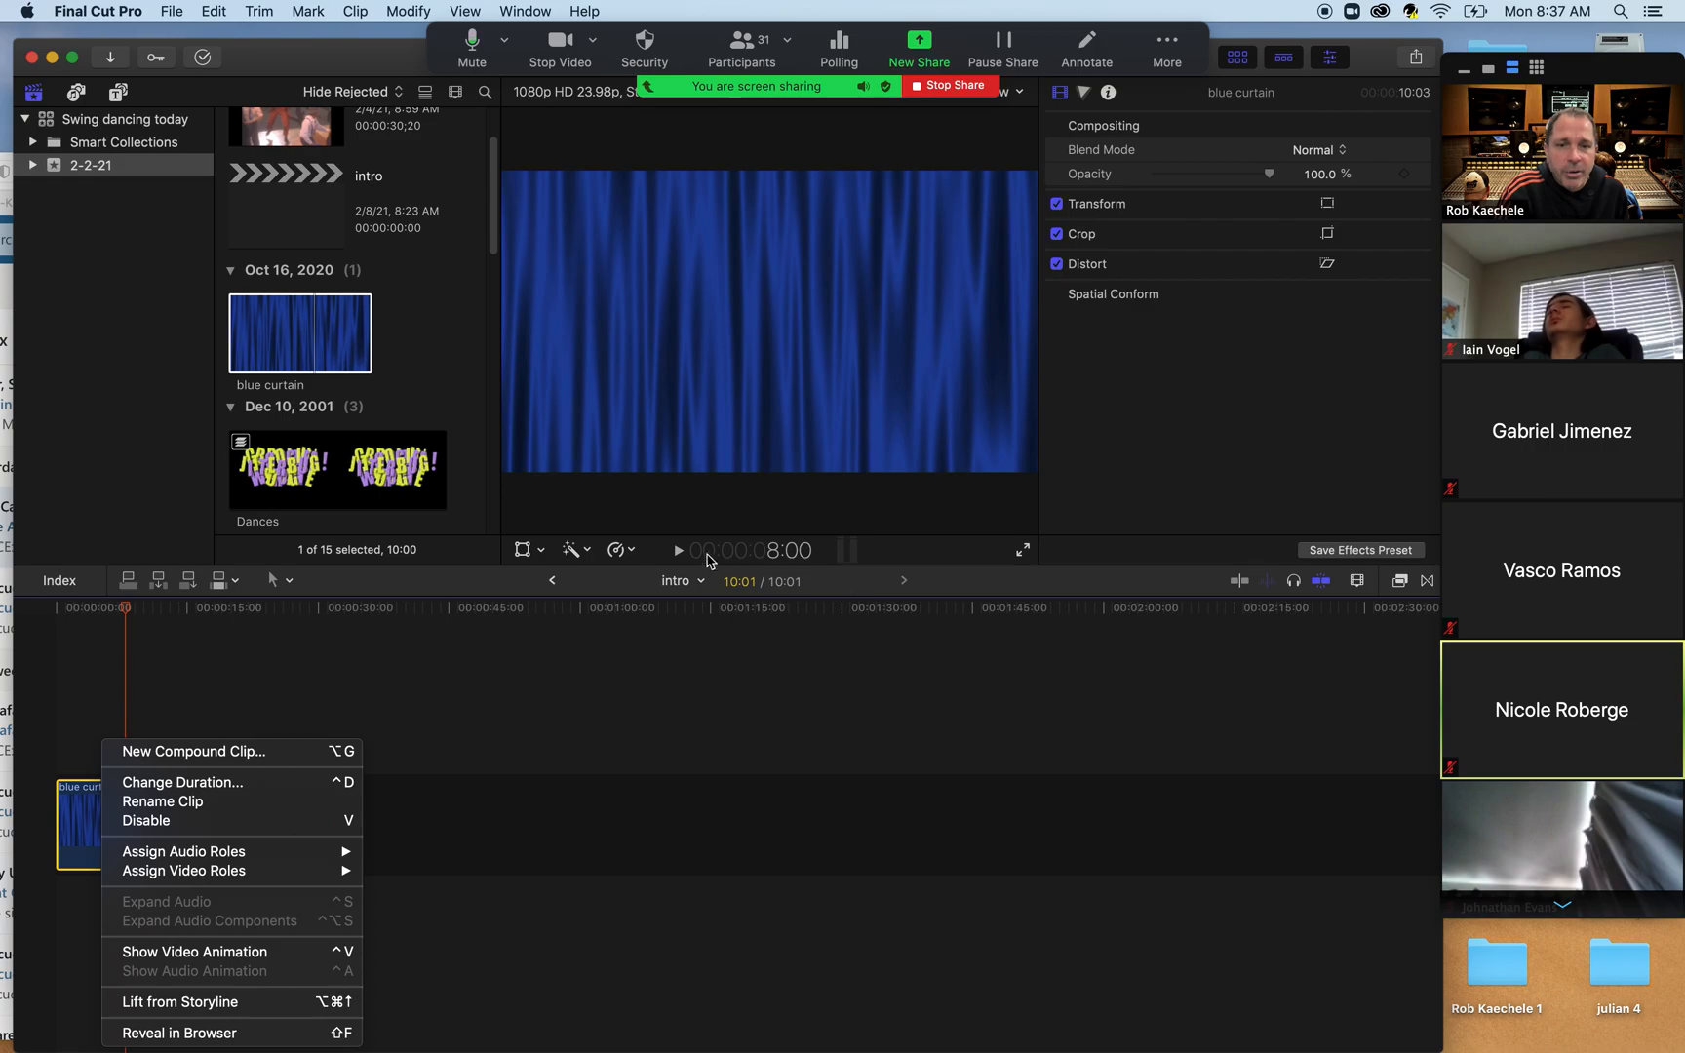
pyautogui.click(175, 784)
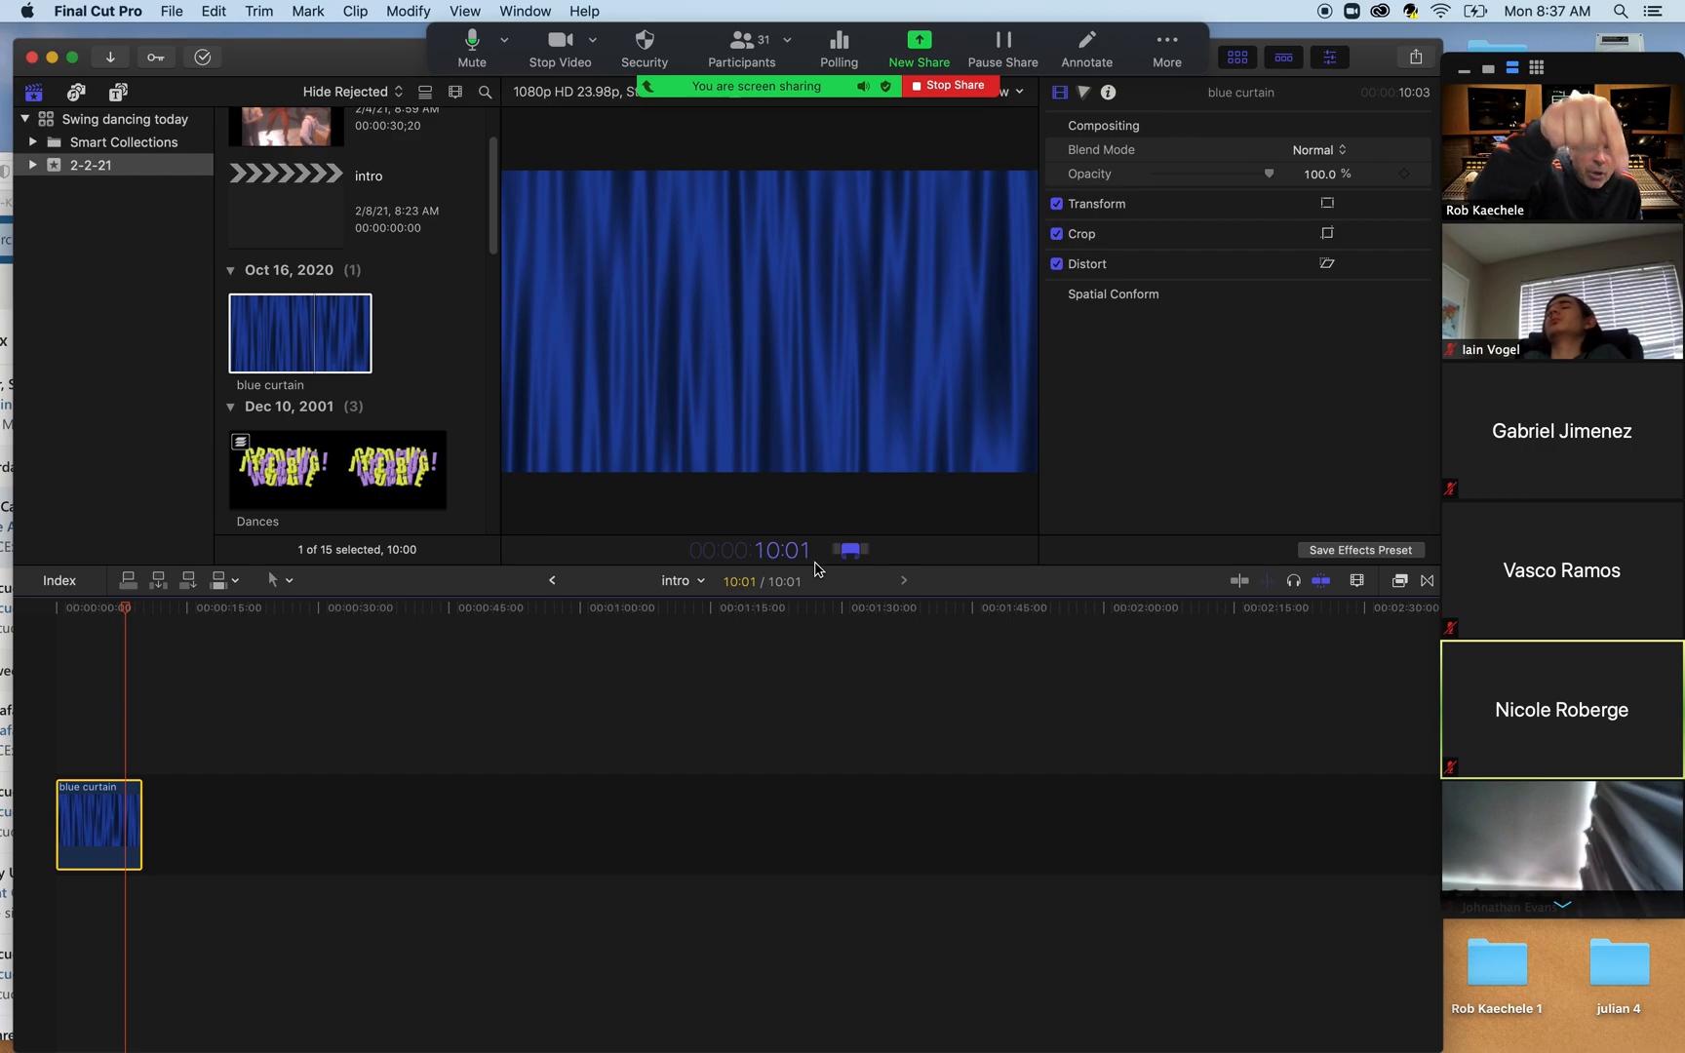
pyautogui.write('8')
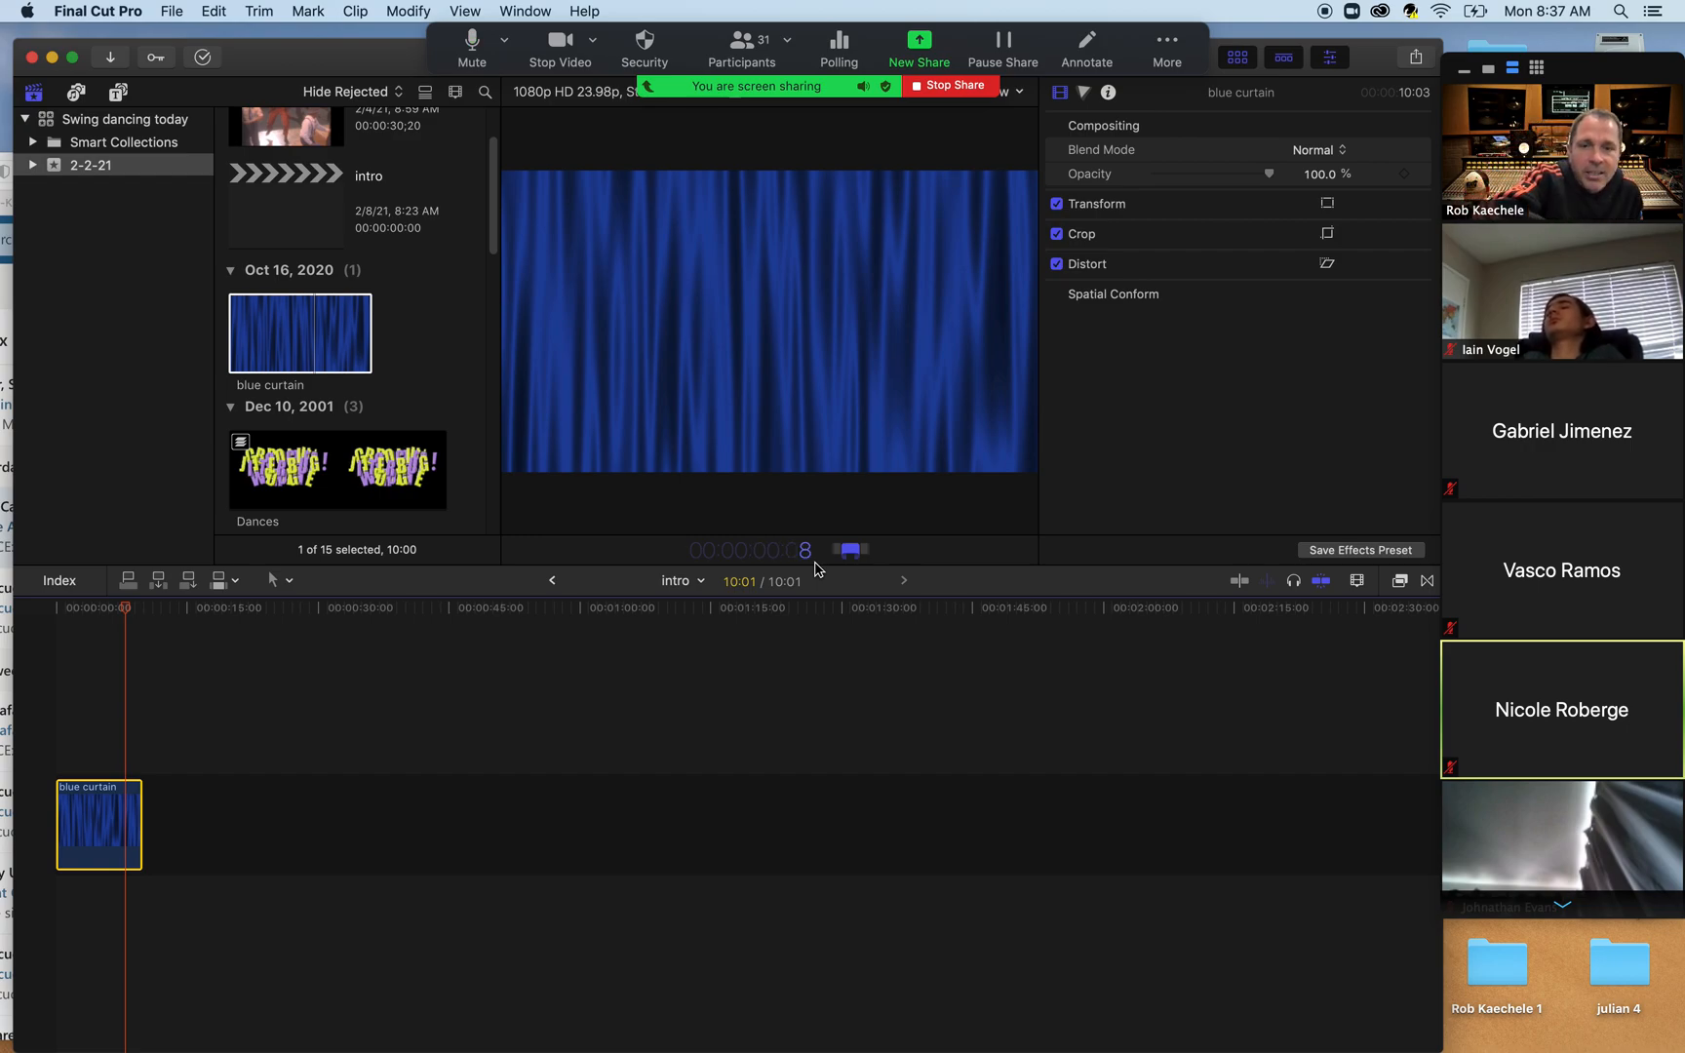
pyautogui.write('3')
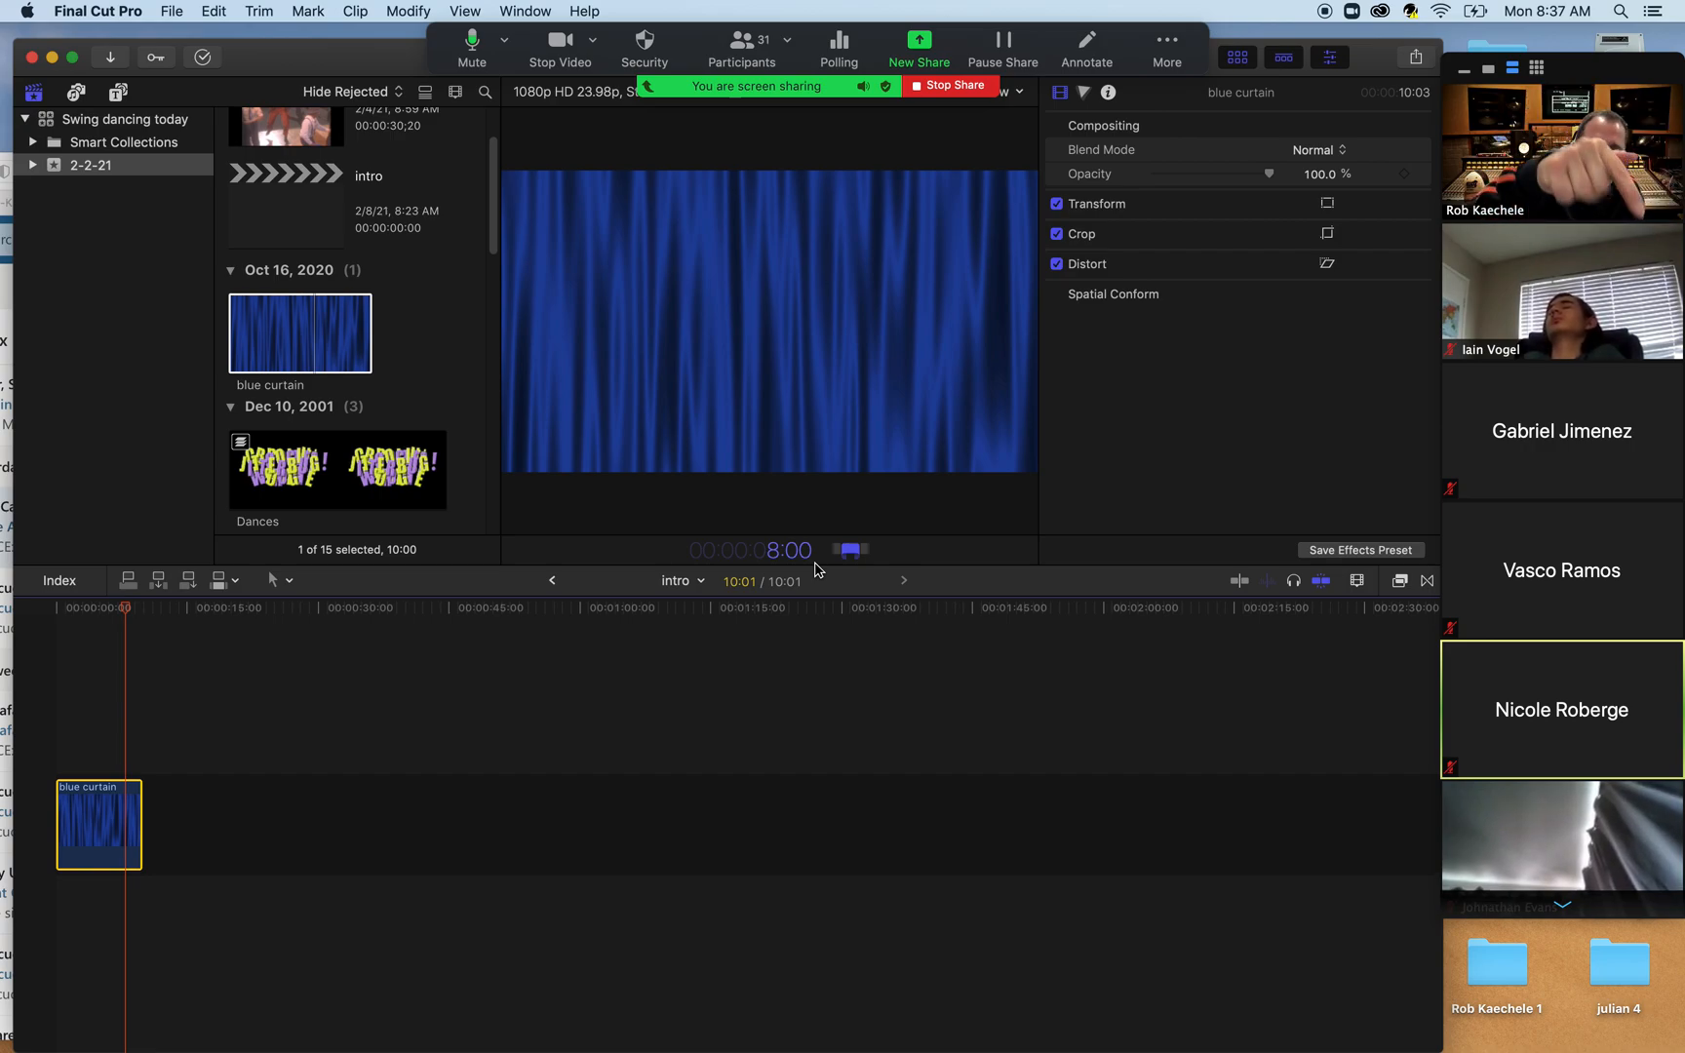
pyautogui.press('Return')
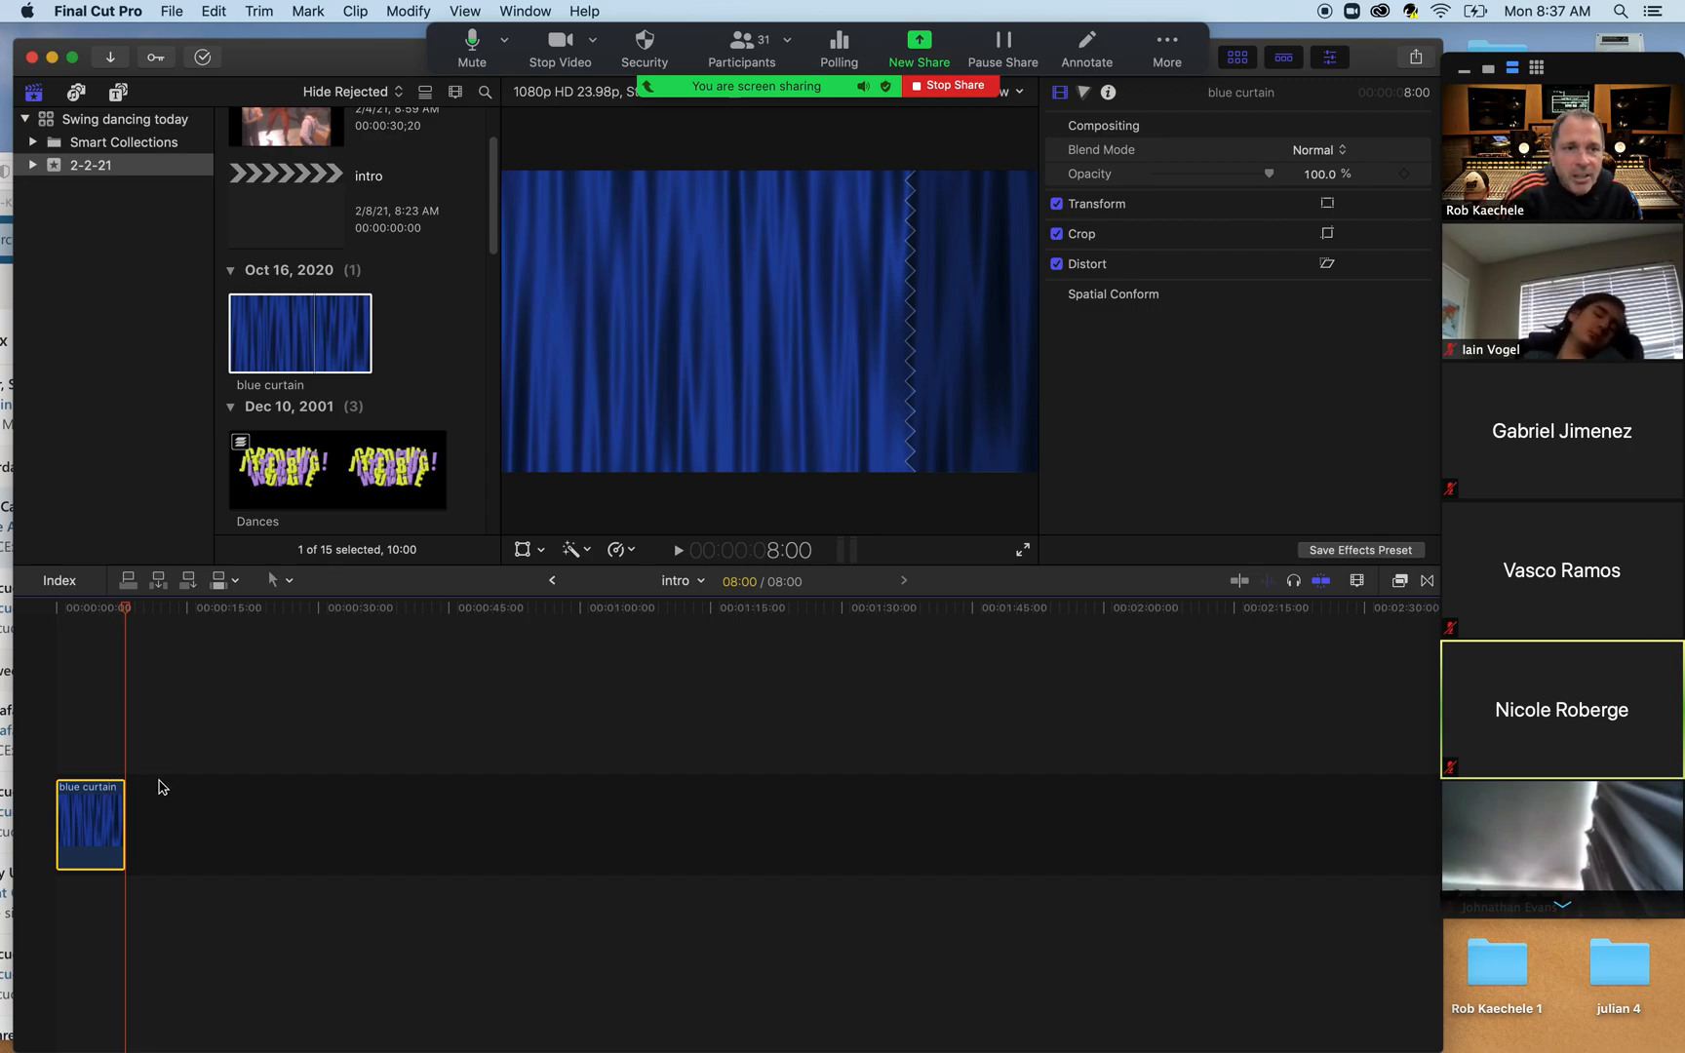
pyautogui.rightClick(94, 822)
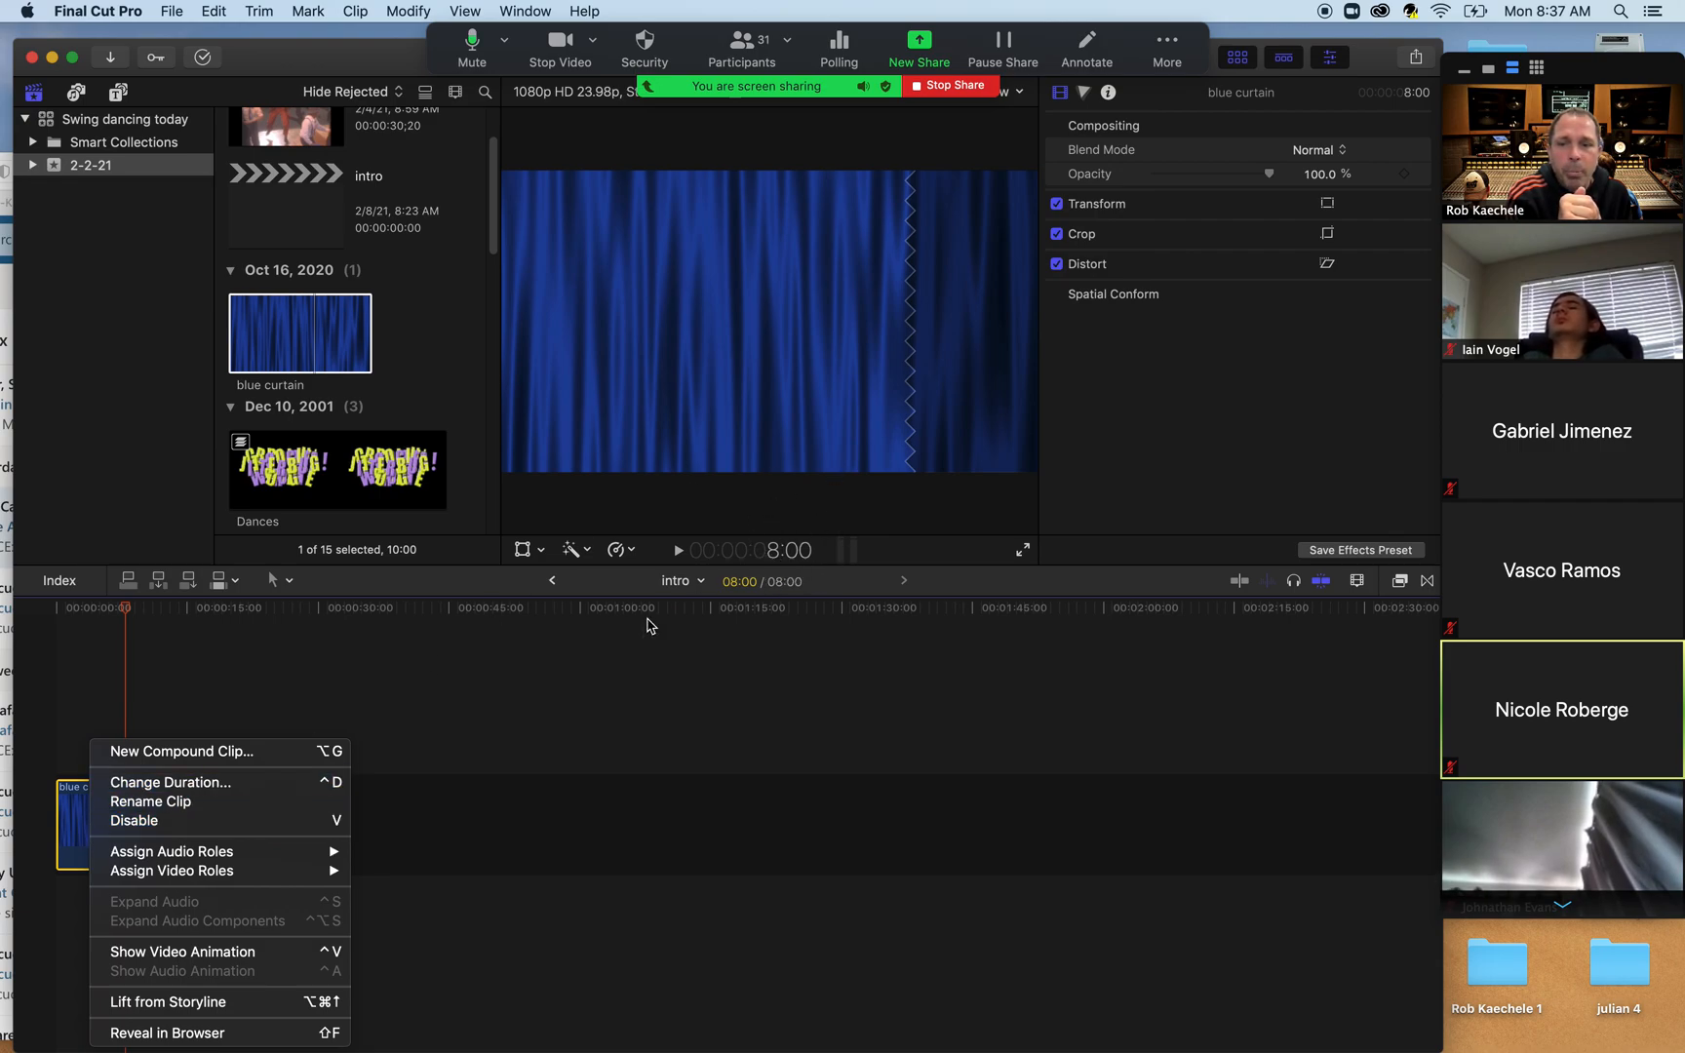
pyautogui.click(161, 785)
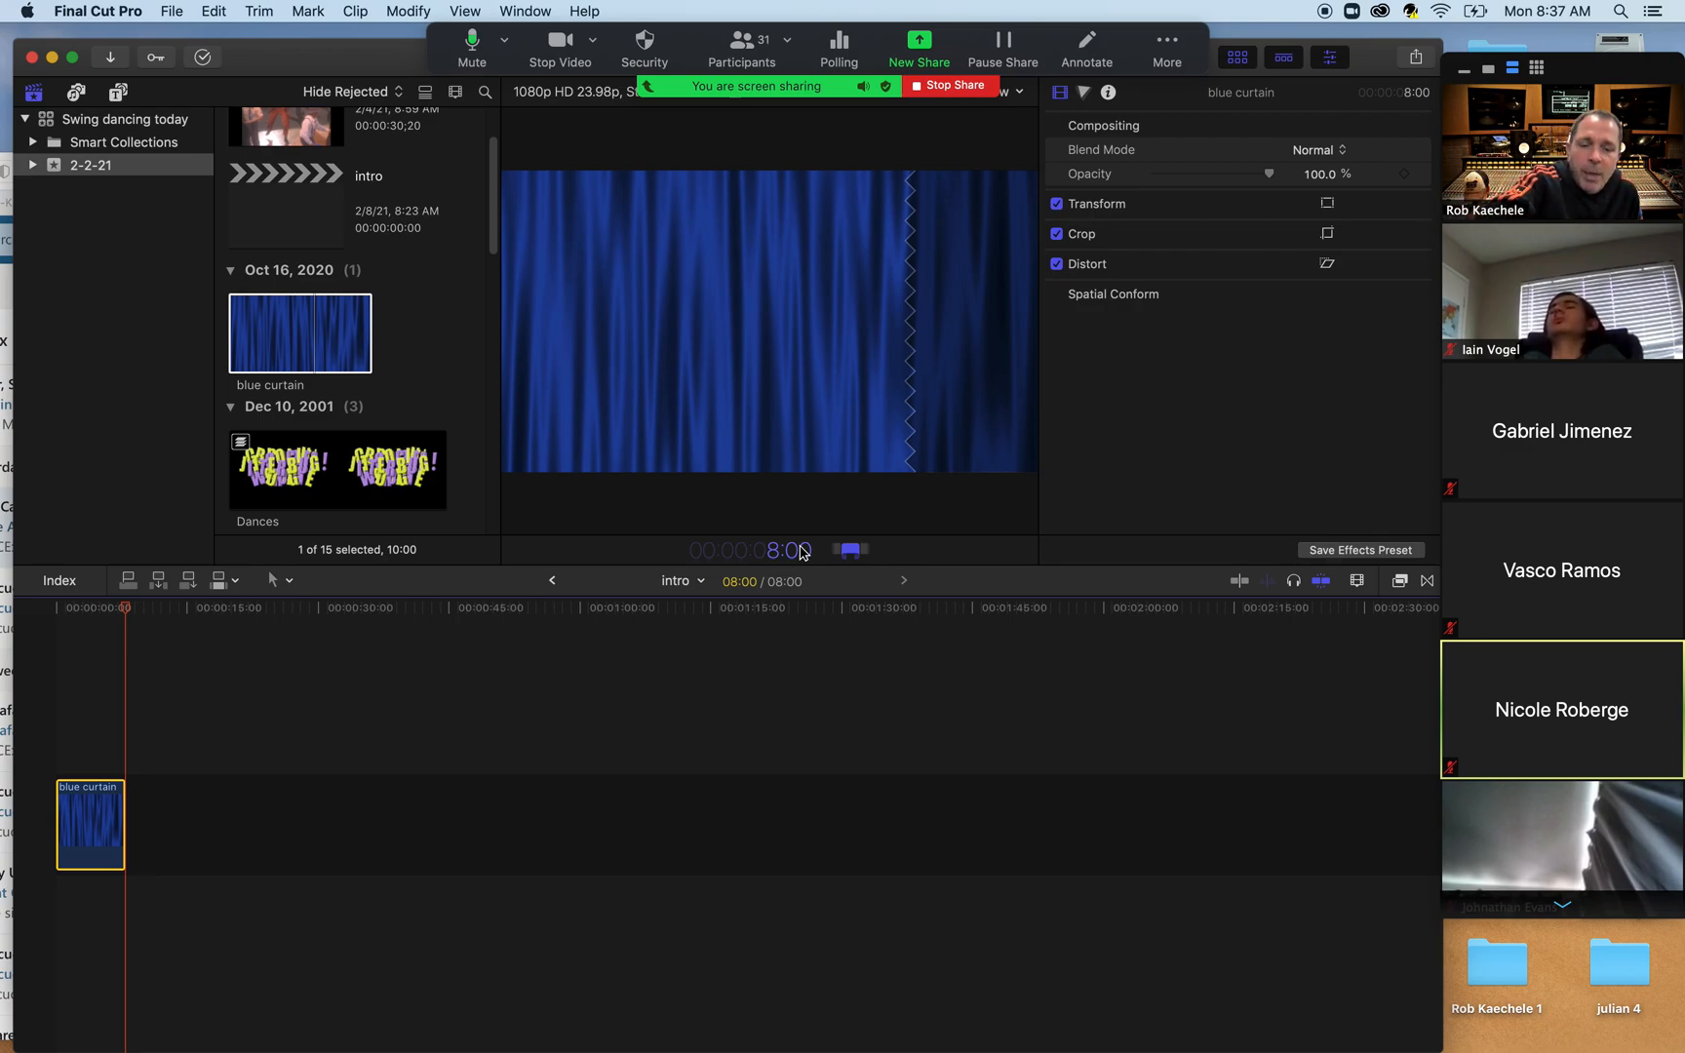
pyautogui.write('00')
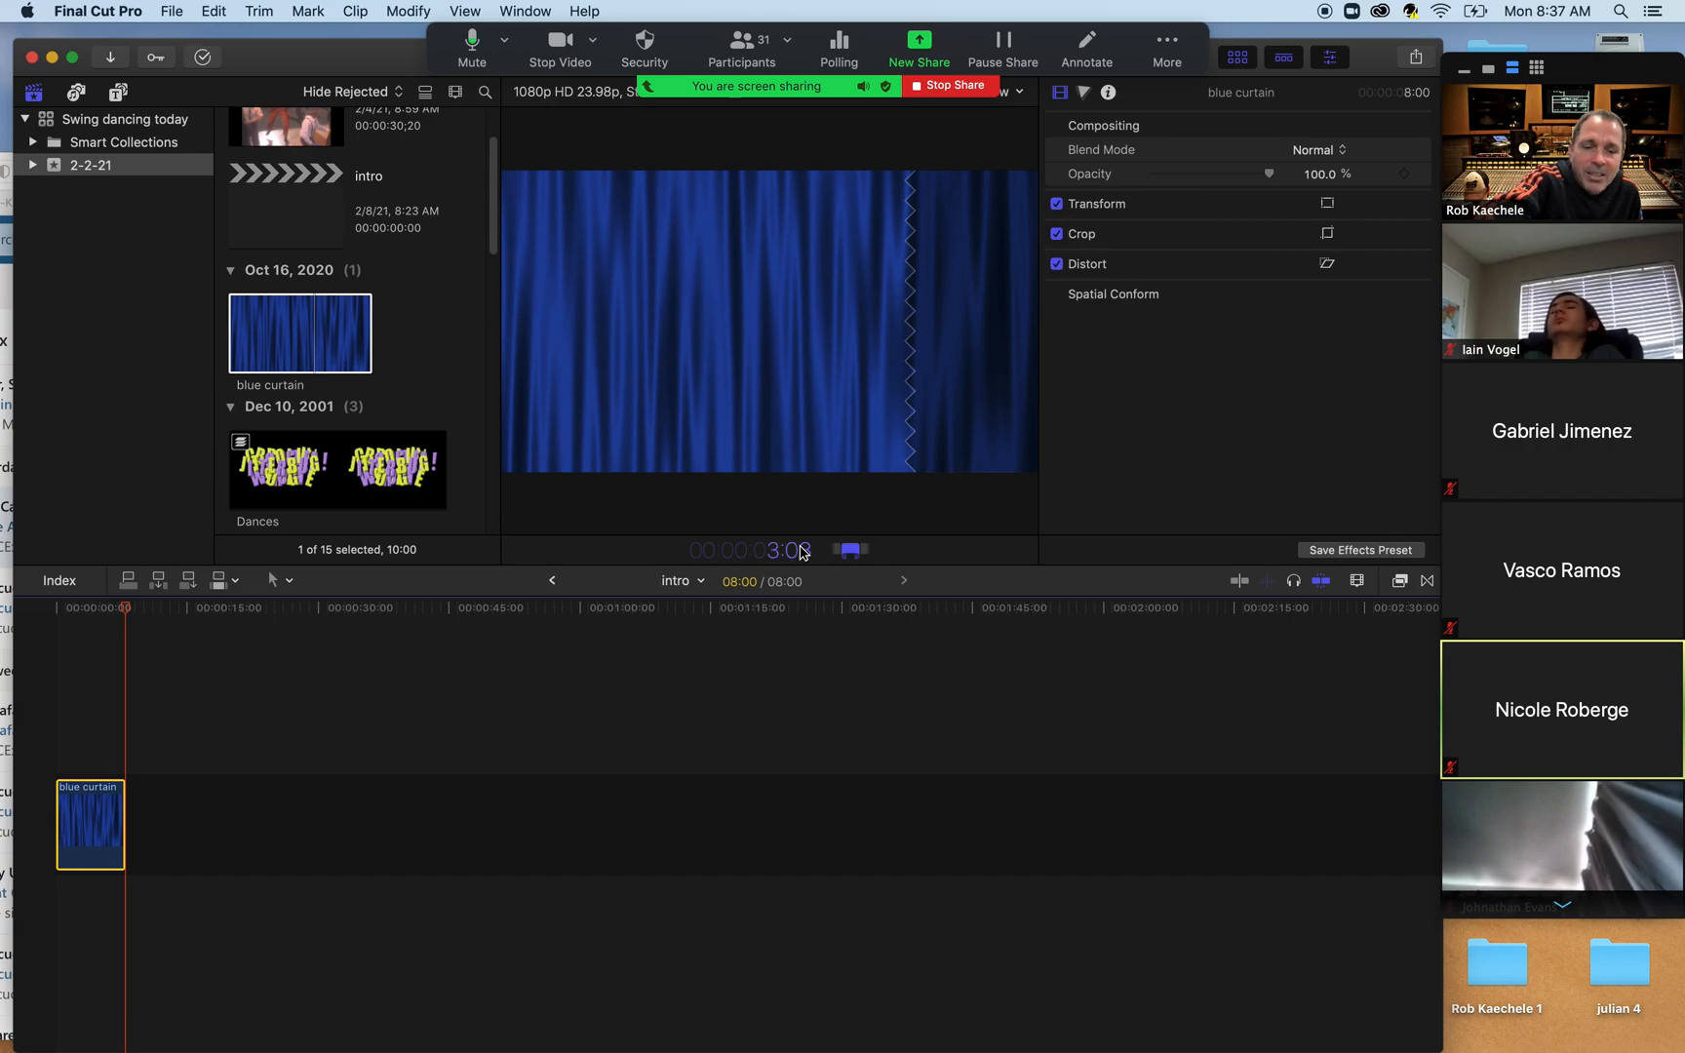
pyautogui.press('Return')
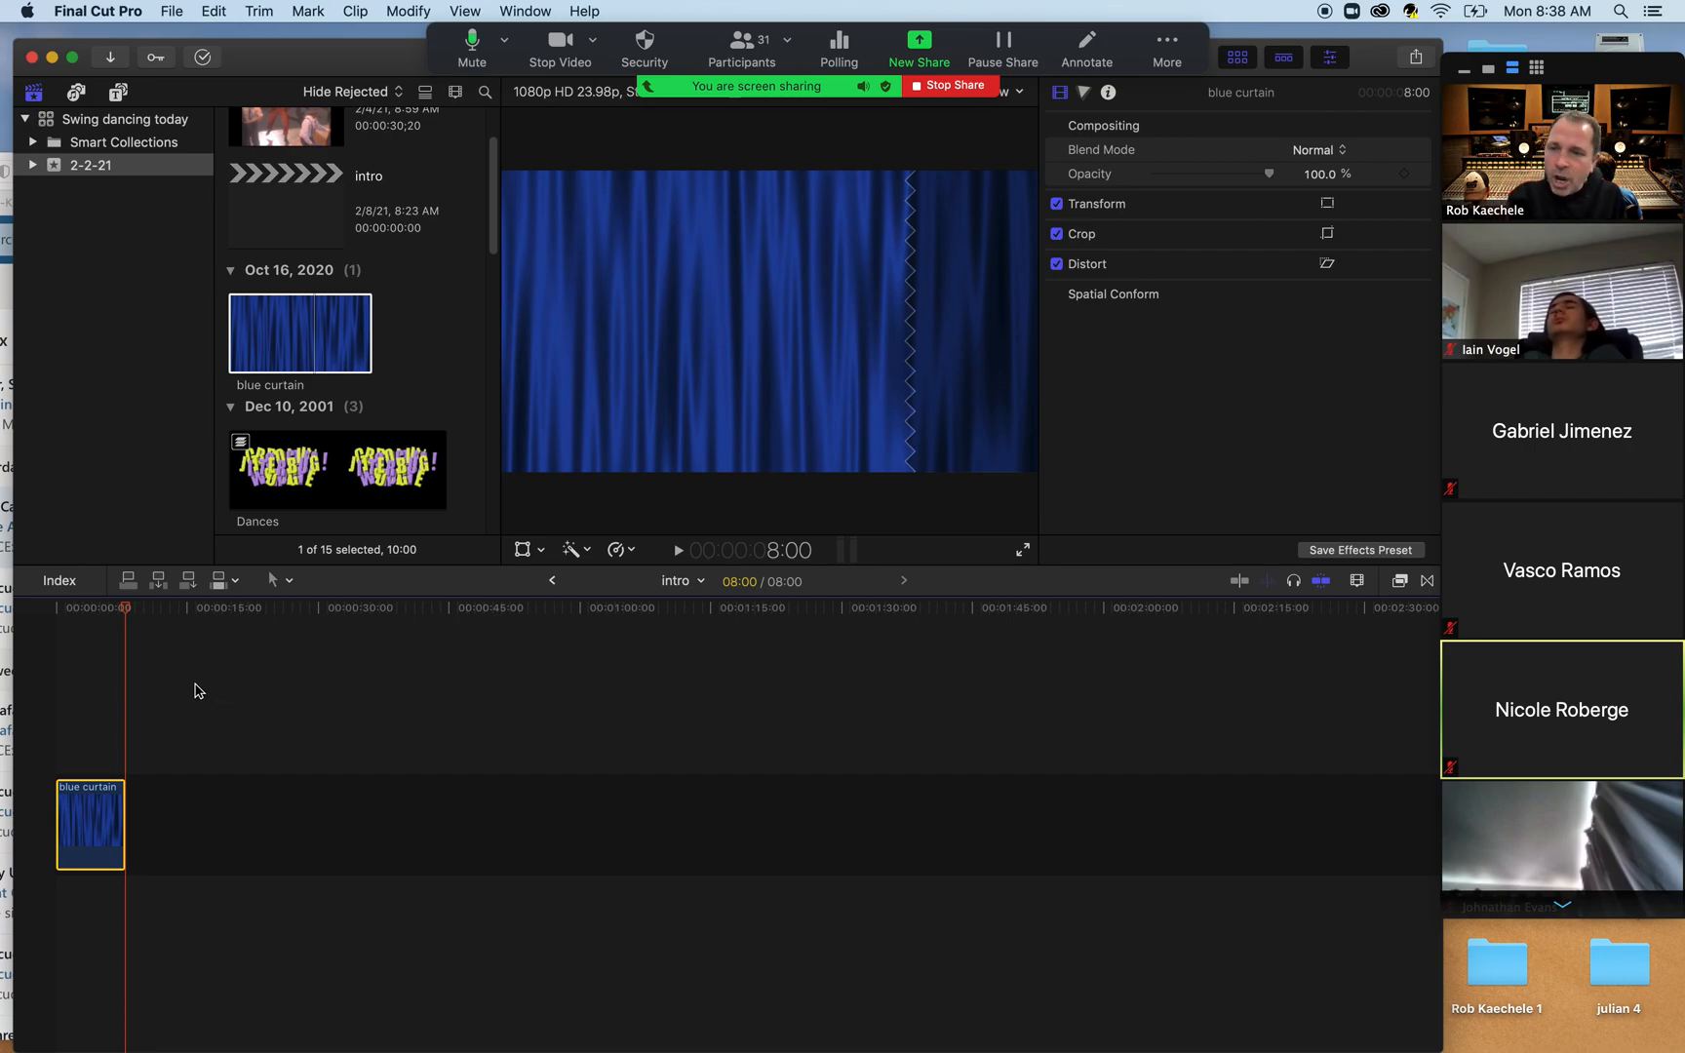
# - Move the playhead to 2:32:08 in the intro timeline and return it to the very beginning
pyautogui.moveTo(123, 614)
pyautogui.mouseDown()
pyautogui.moveTo(101, 614)
pyautogui.moveTo(125, 614)
pyautogui.mouseUp()
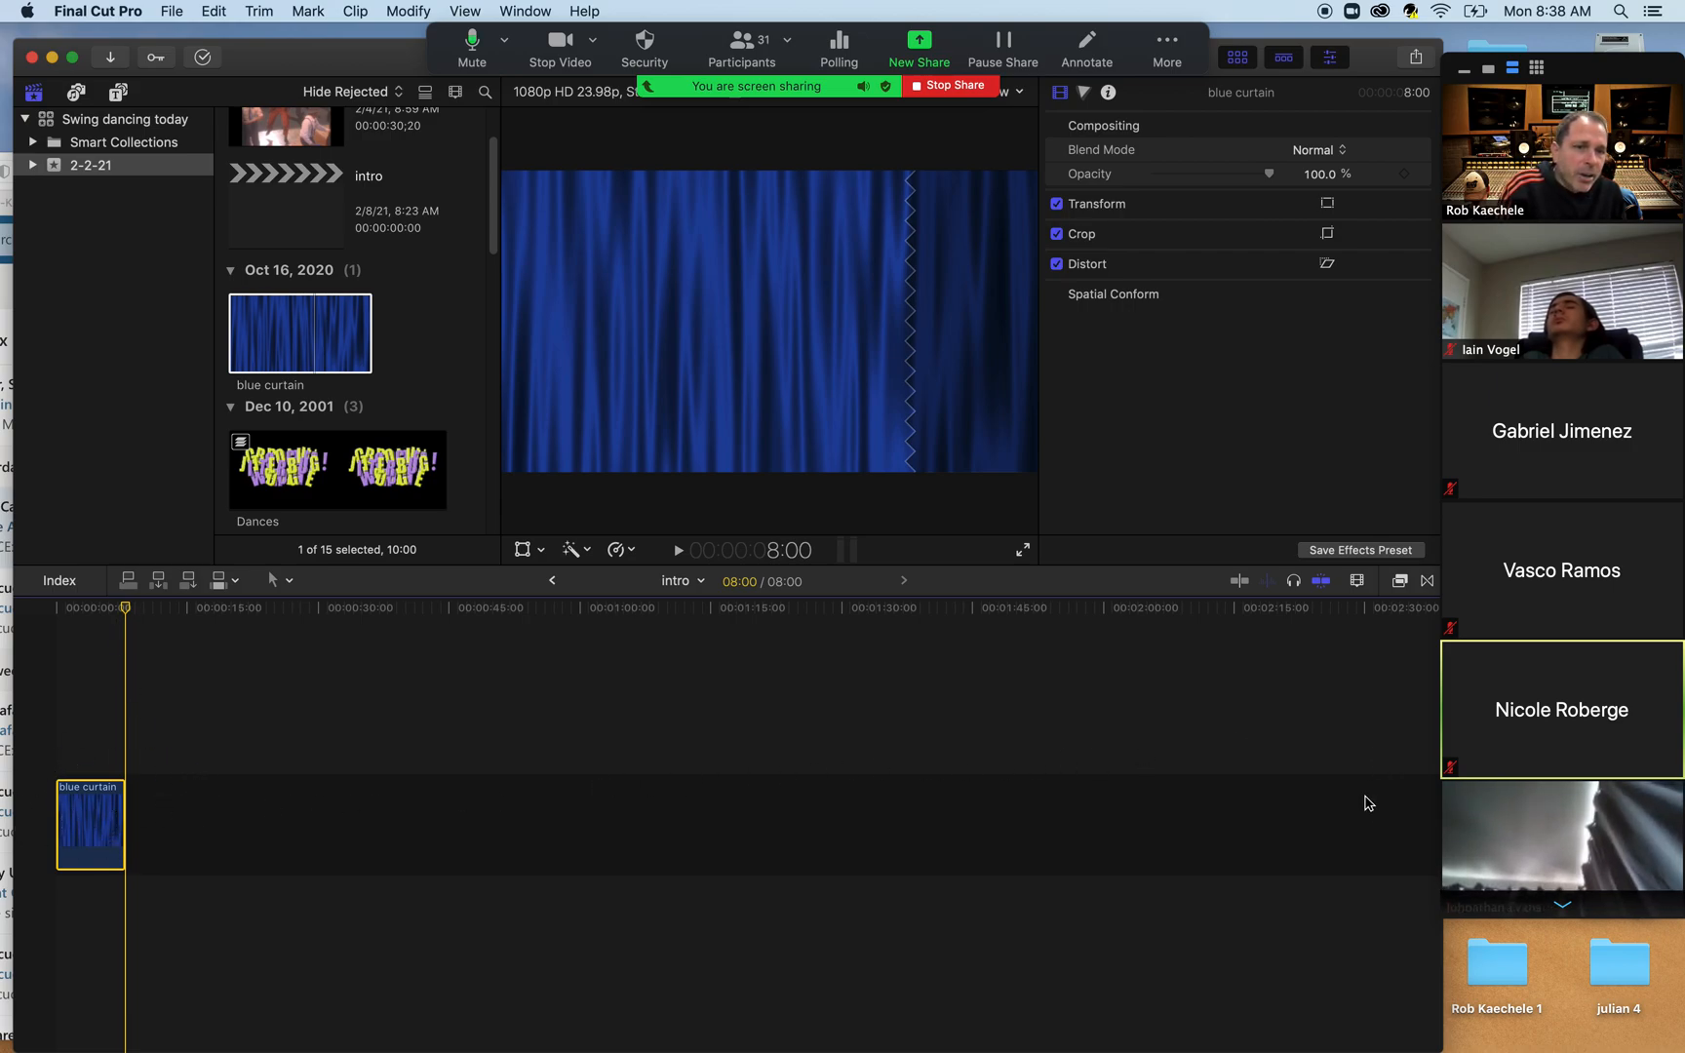
pyautogui.click(1384, 610)
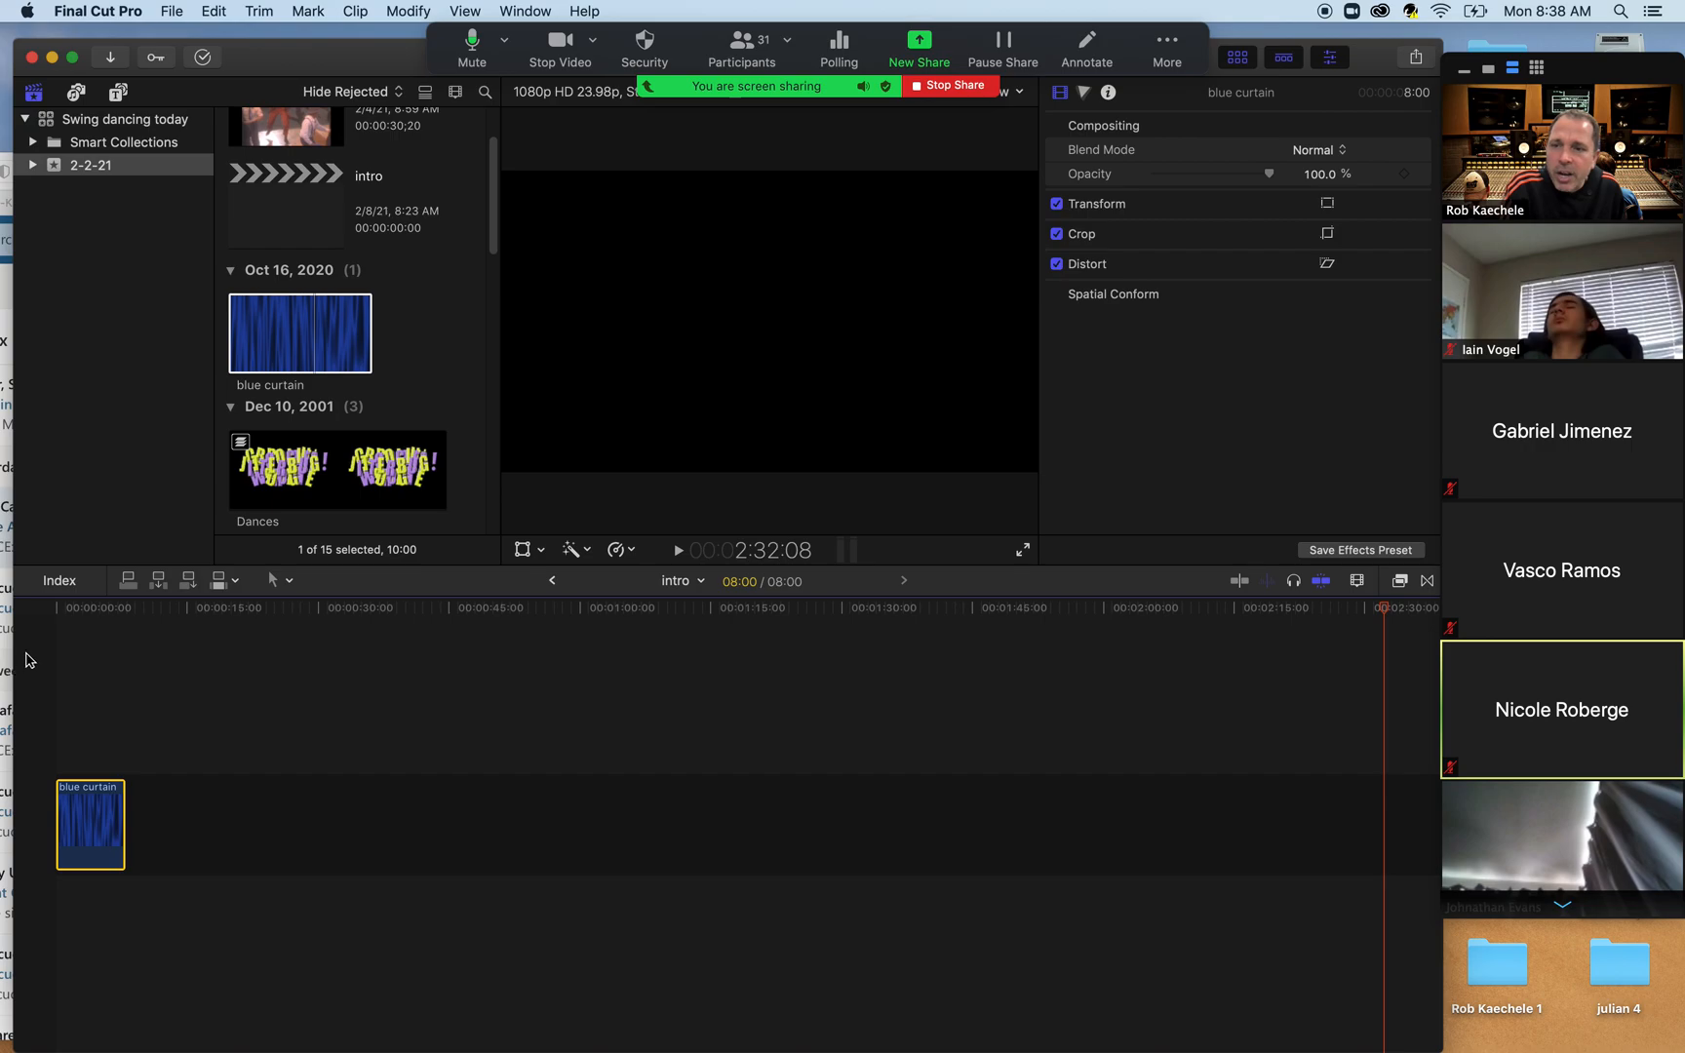
pyautogui.click(88, 609)
pyautogui.moveTo(88, 610); pyautogui.dragTo(39, 621)
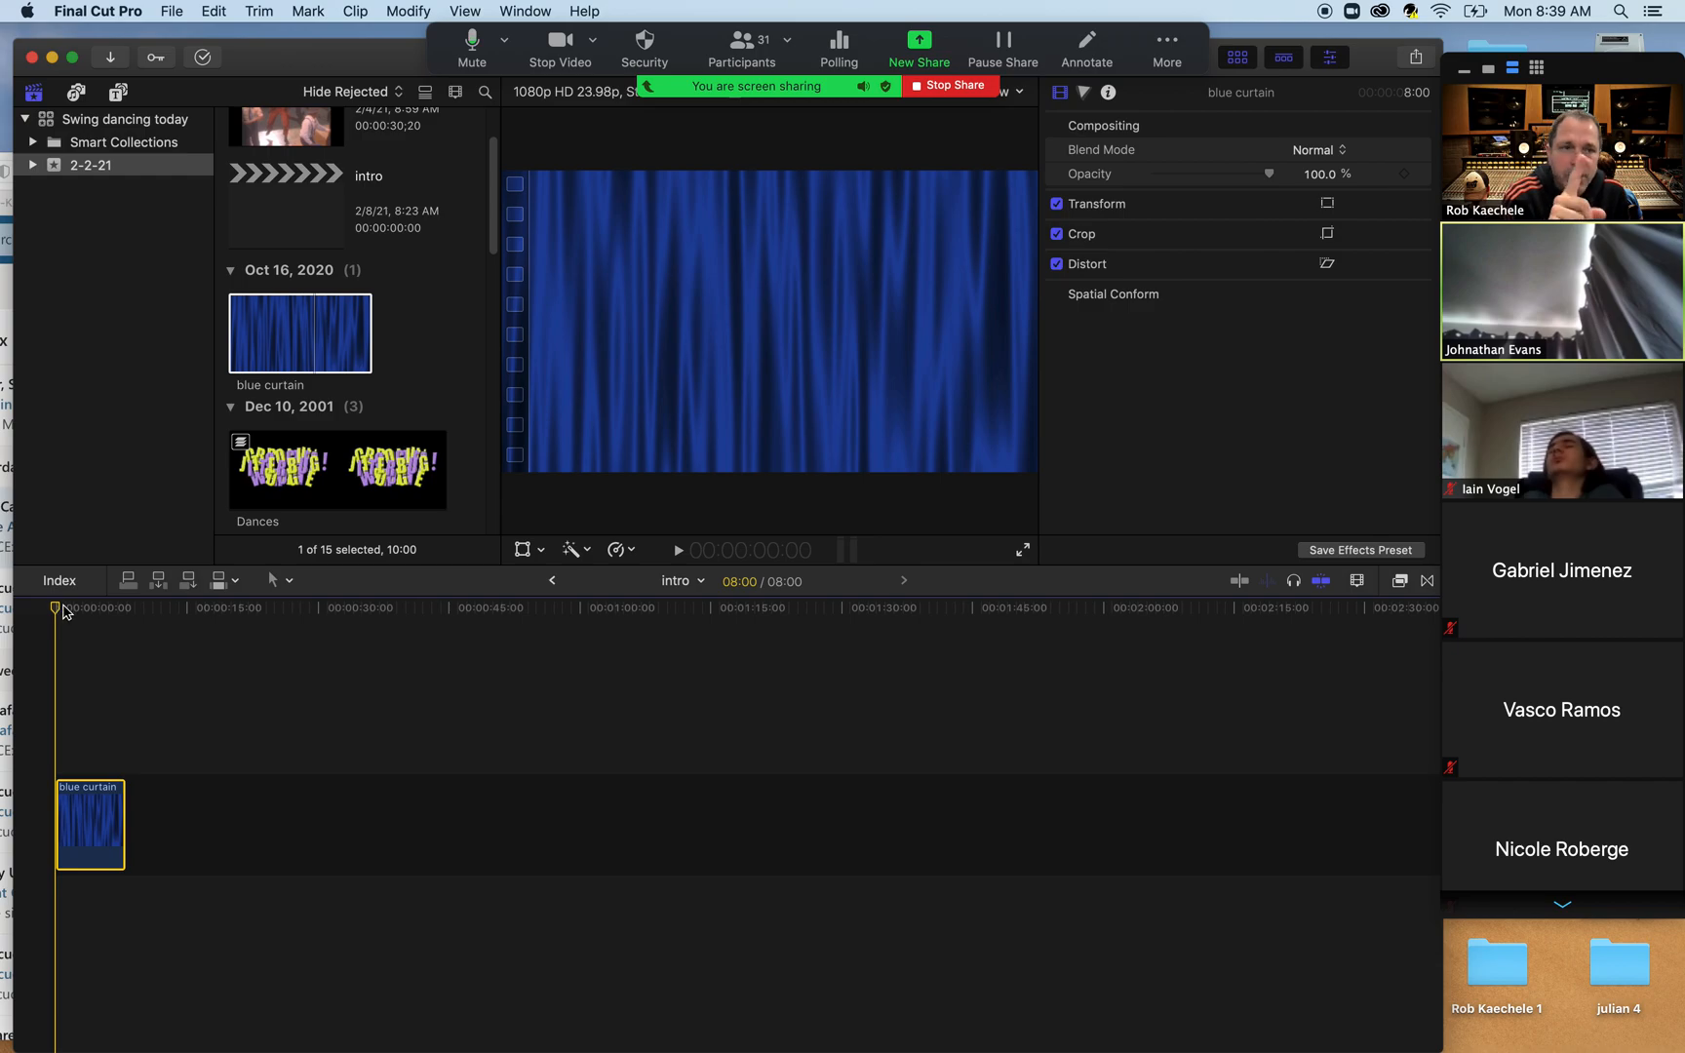
pyautogui.moveTo(63, 607)
pyautogui.mouseDown()
pyautogui.moveTo(93, 616)
pyautogui.moveTo(49, 618)
pyautogui.mouseUp()
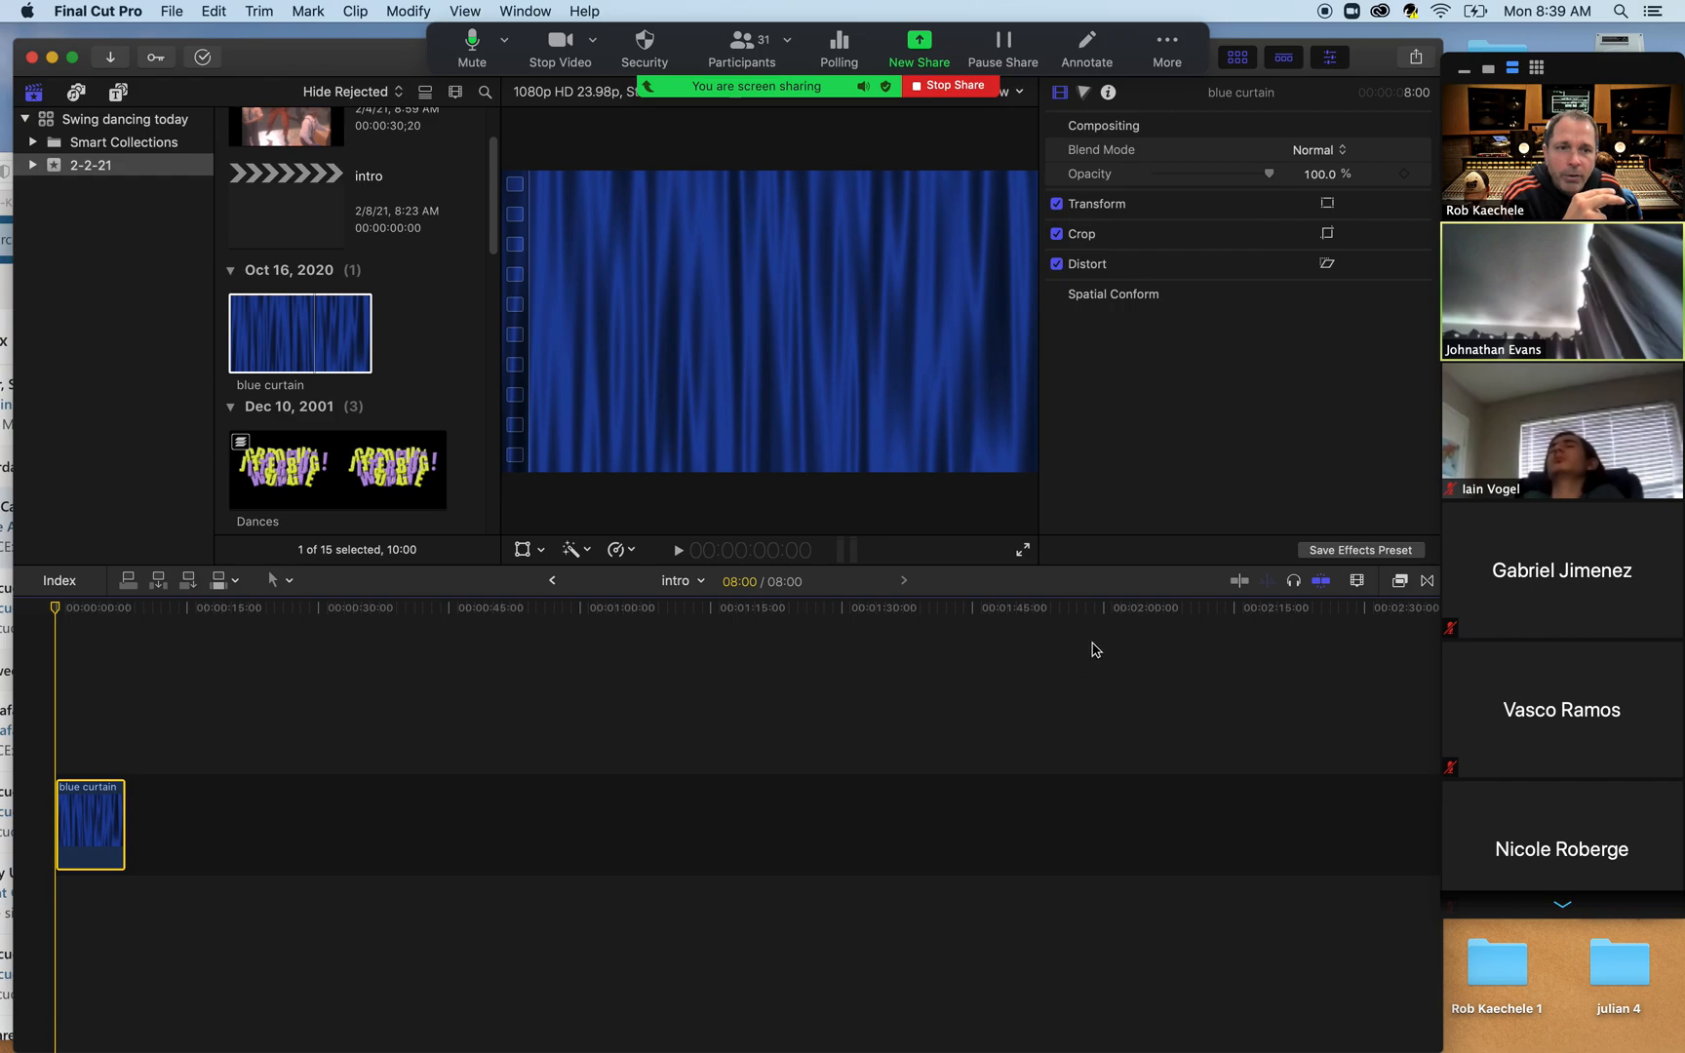
# - Zoom the timeline out and back in until the blue curtain clip spans most of the timeline's width
pyautogui.click(1358, 583)
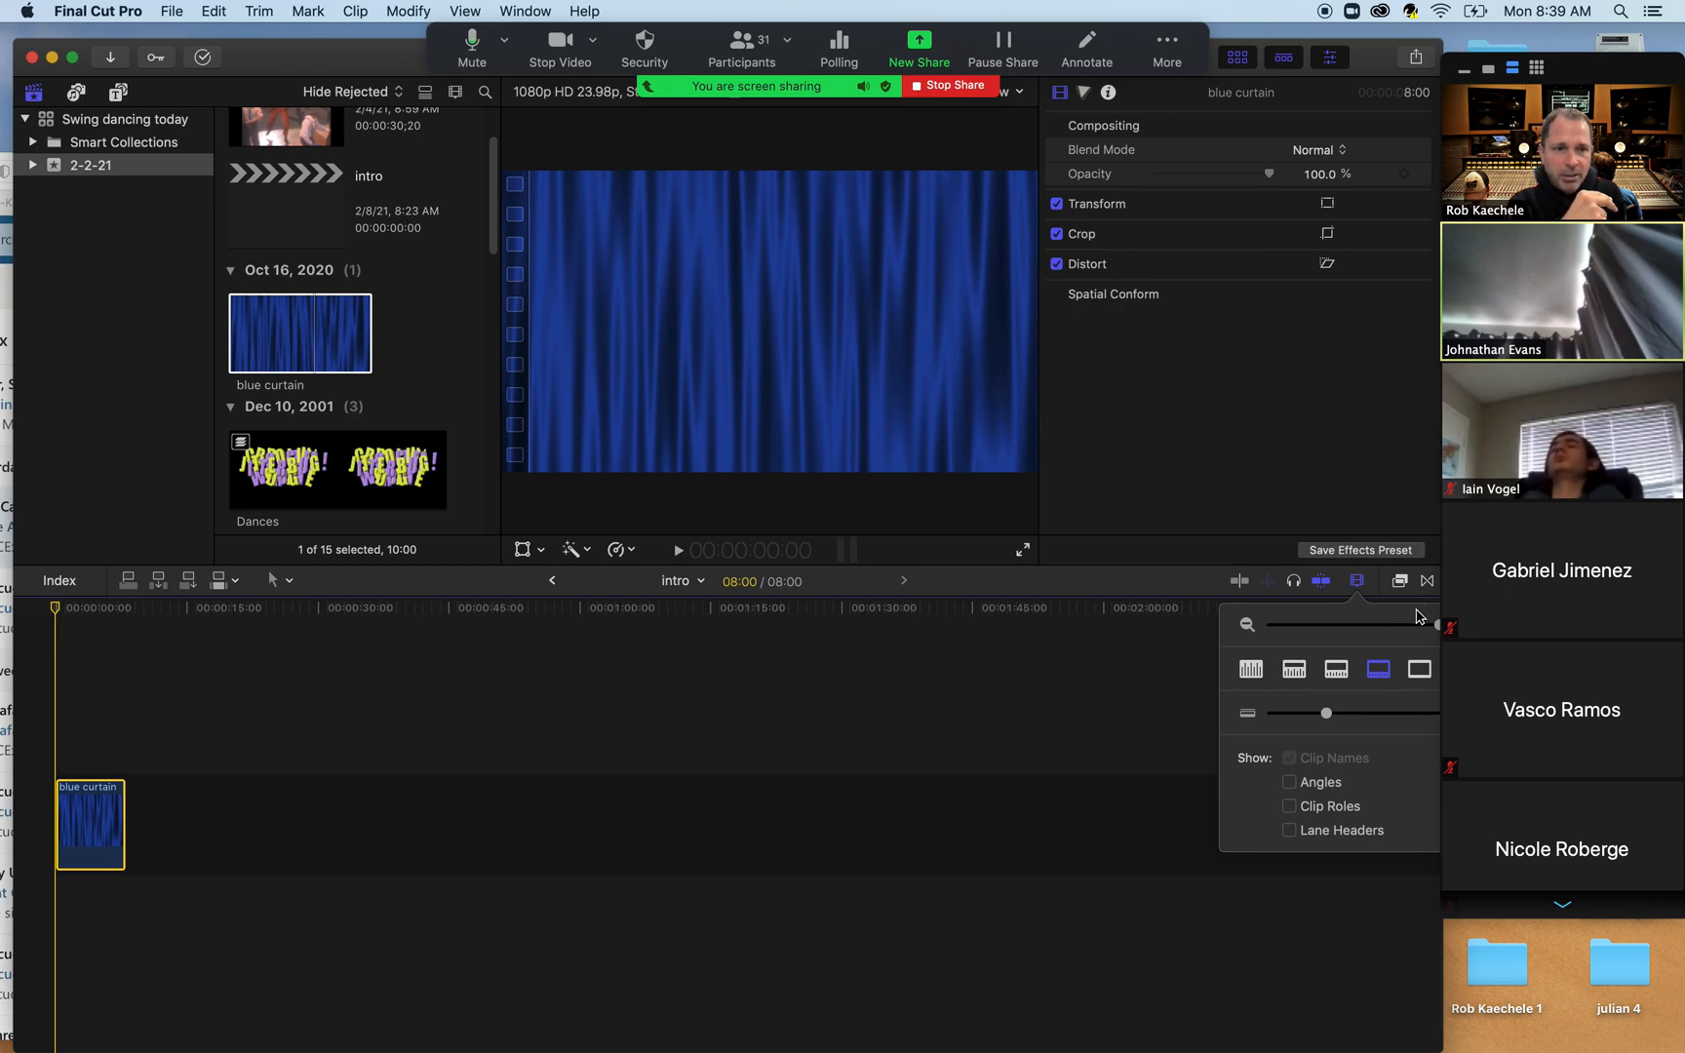
pyautogui.moveTo(1438, 626); pyautogui.dragTo(1270, 632)
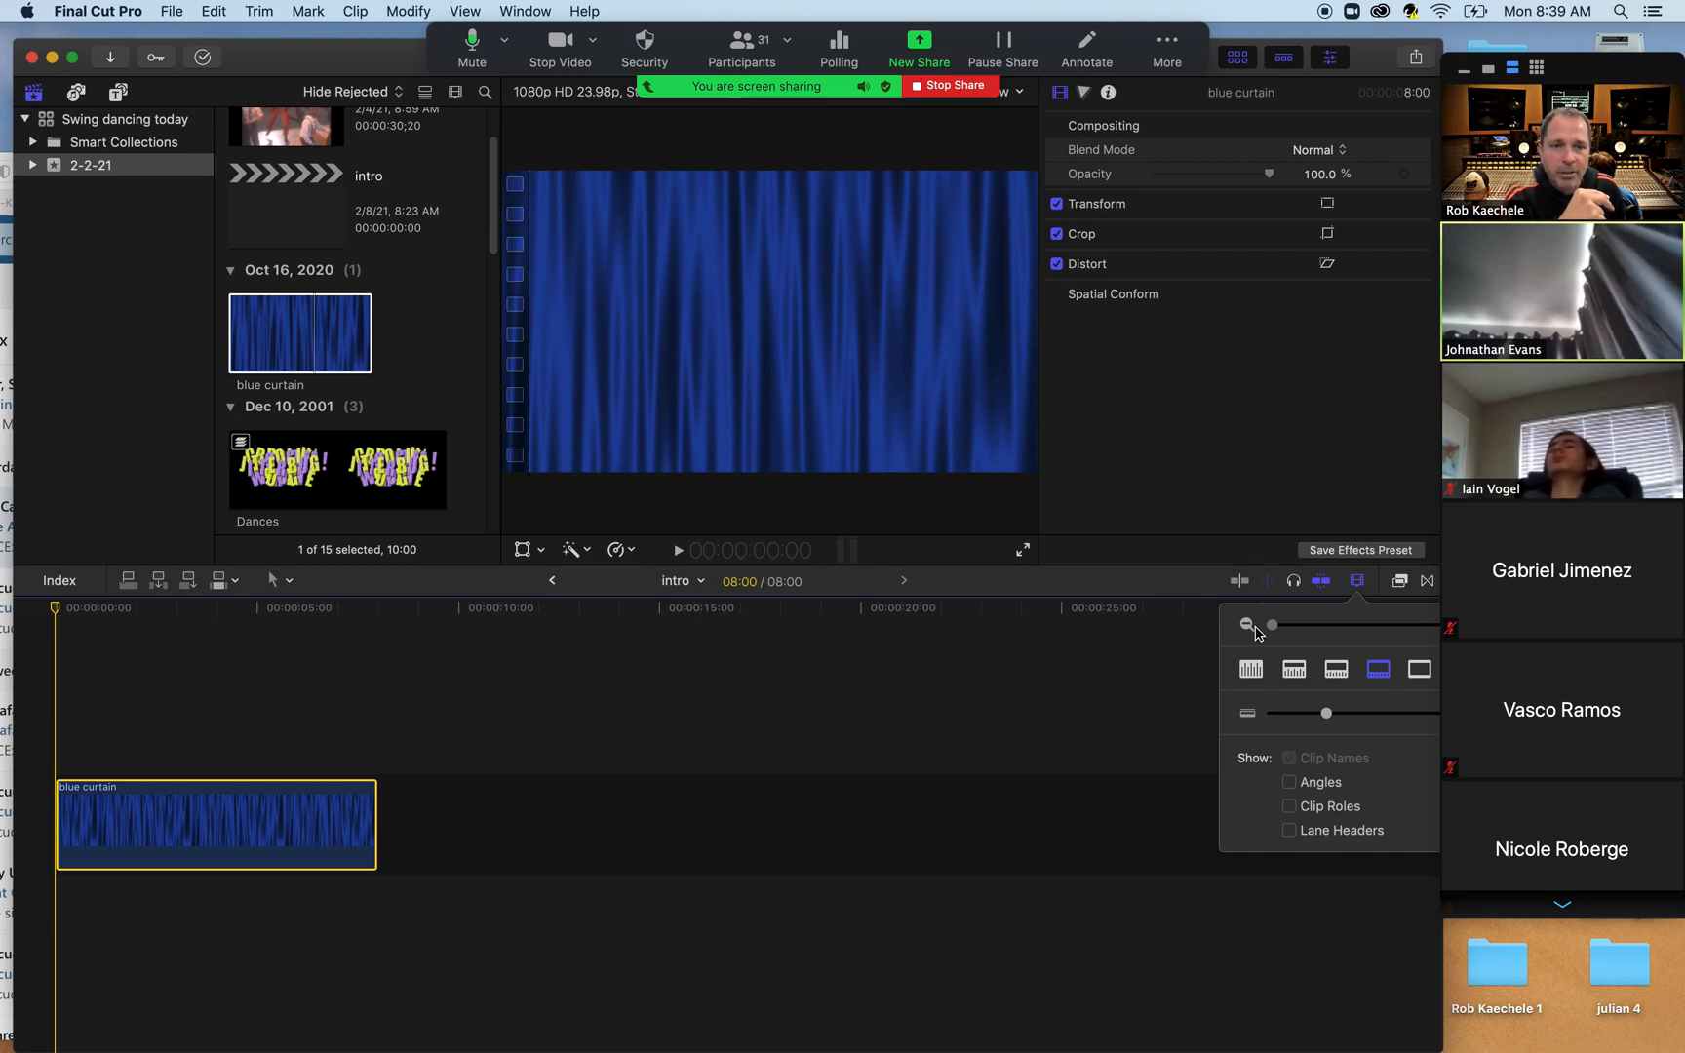
pyautogui.moveTo(1272, 629); pyautogui.dragTo(1359, 628)
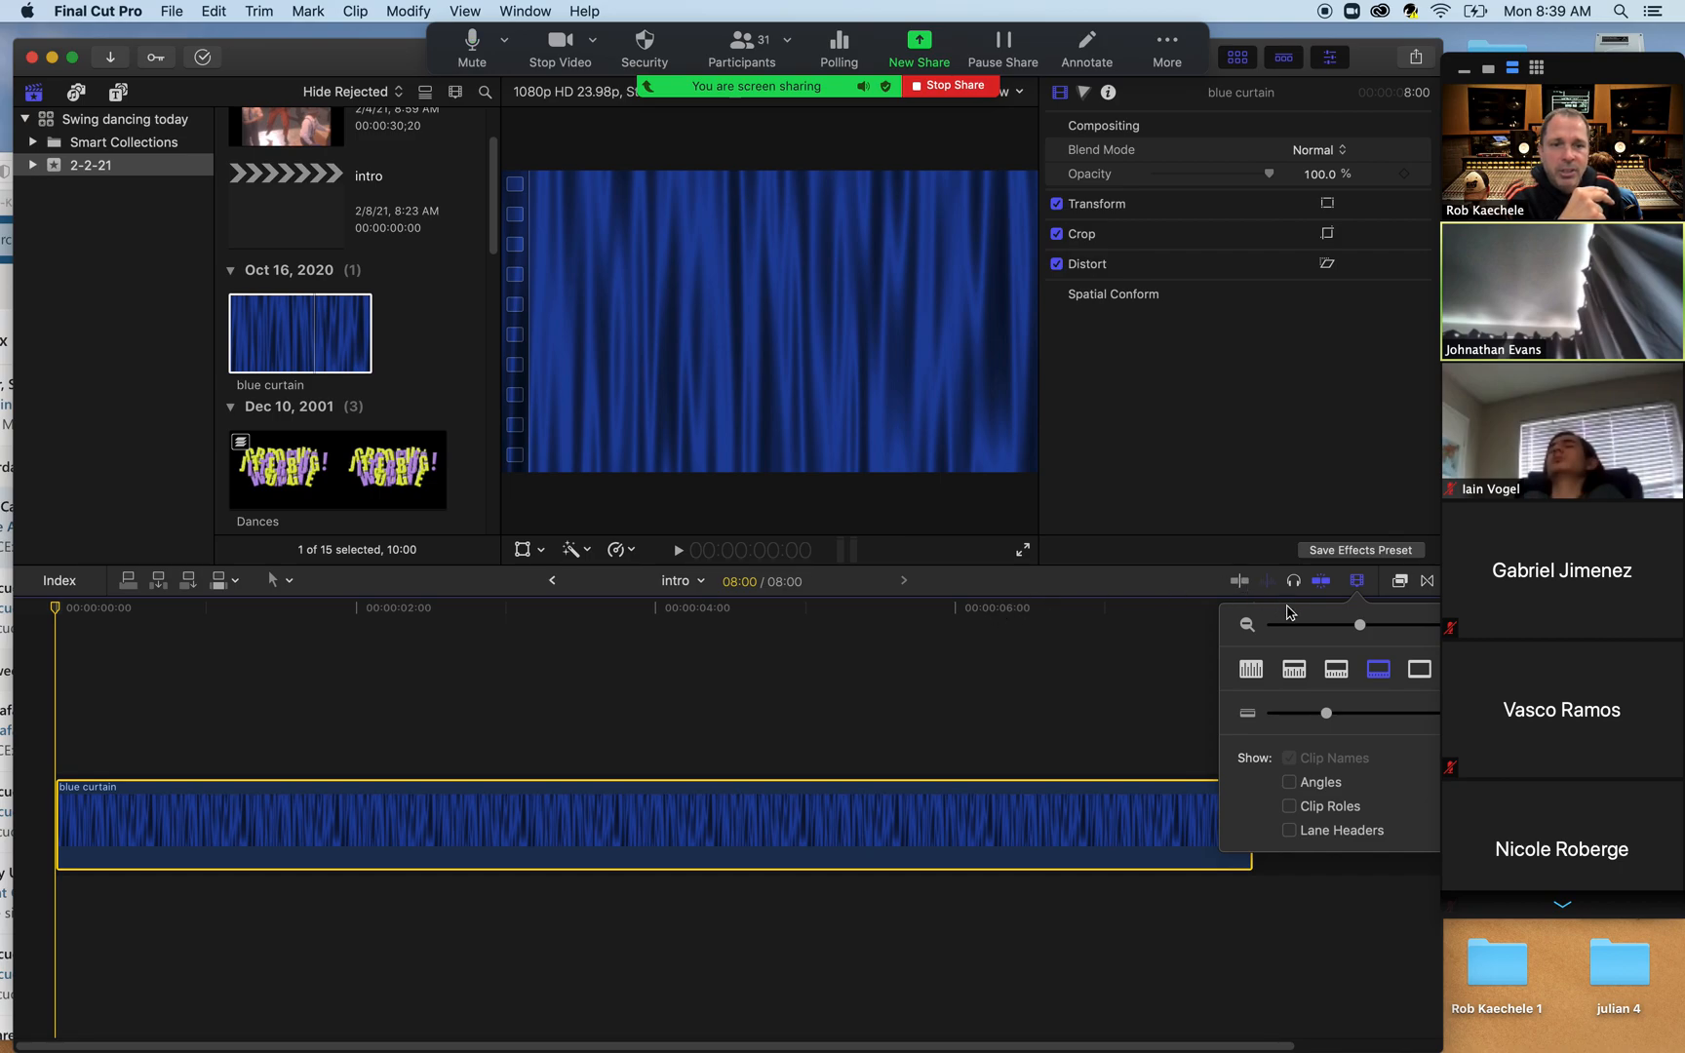
pyautogui.click(1152, 670)
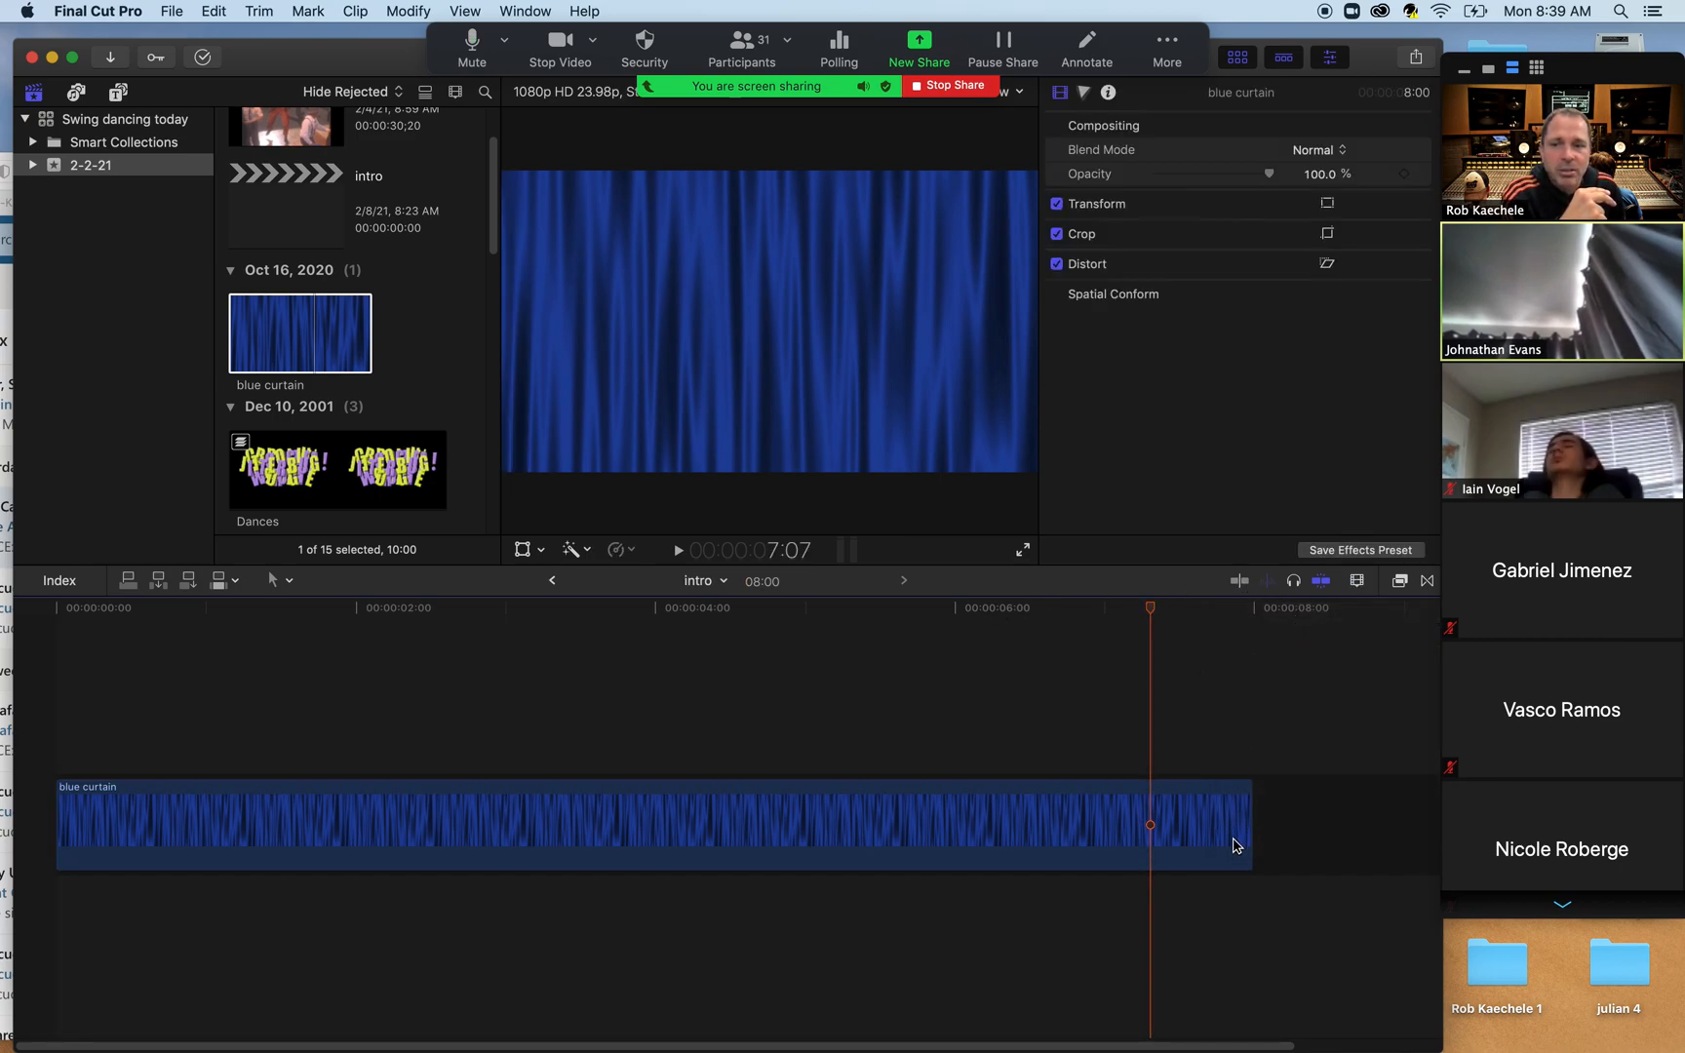
# - Reduce the clip height in the timeline's appearance settings so the blue curtain clip takes up less vertical space
pyautogui.click(1358, 581)
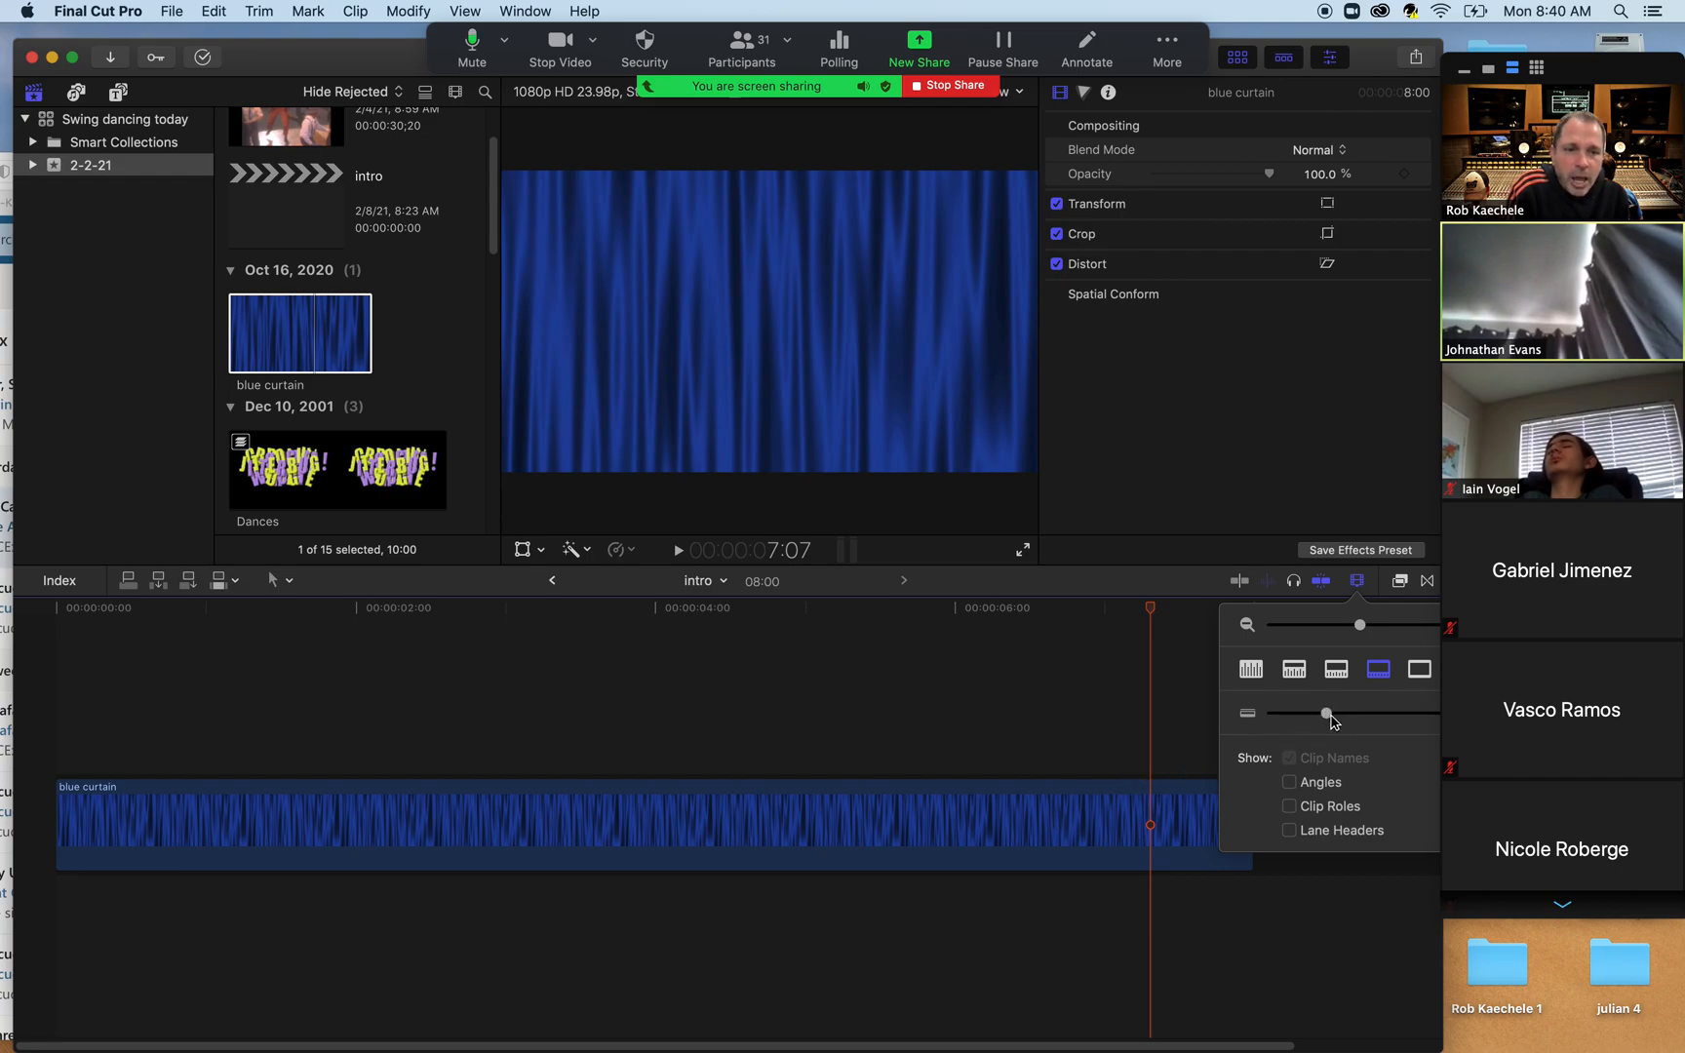
pyautogui.moveTo(1328, 718); pyautogui.dragTo(1292, 736)
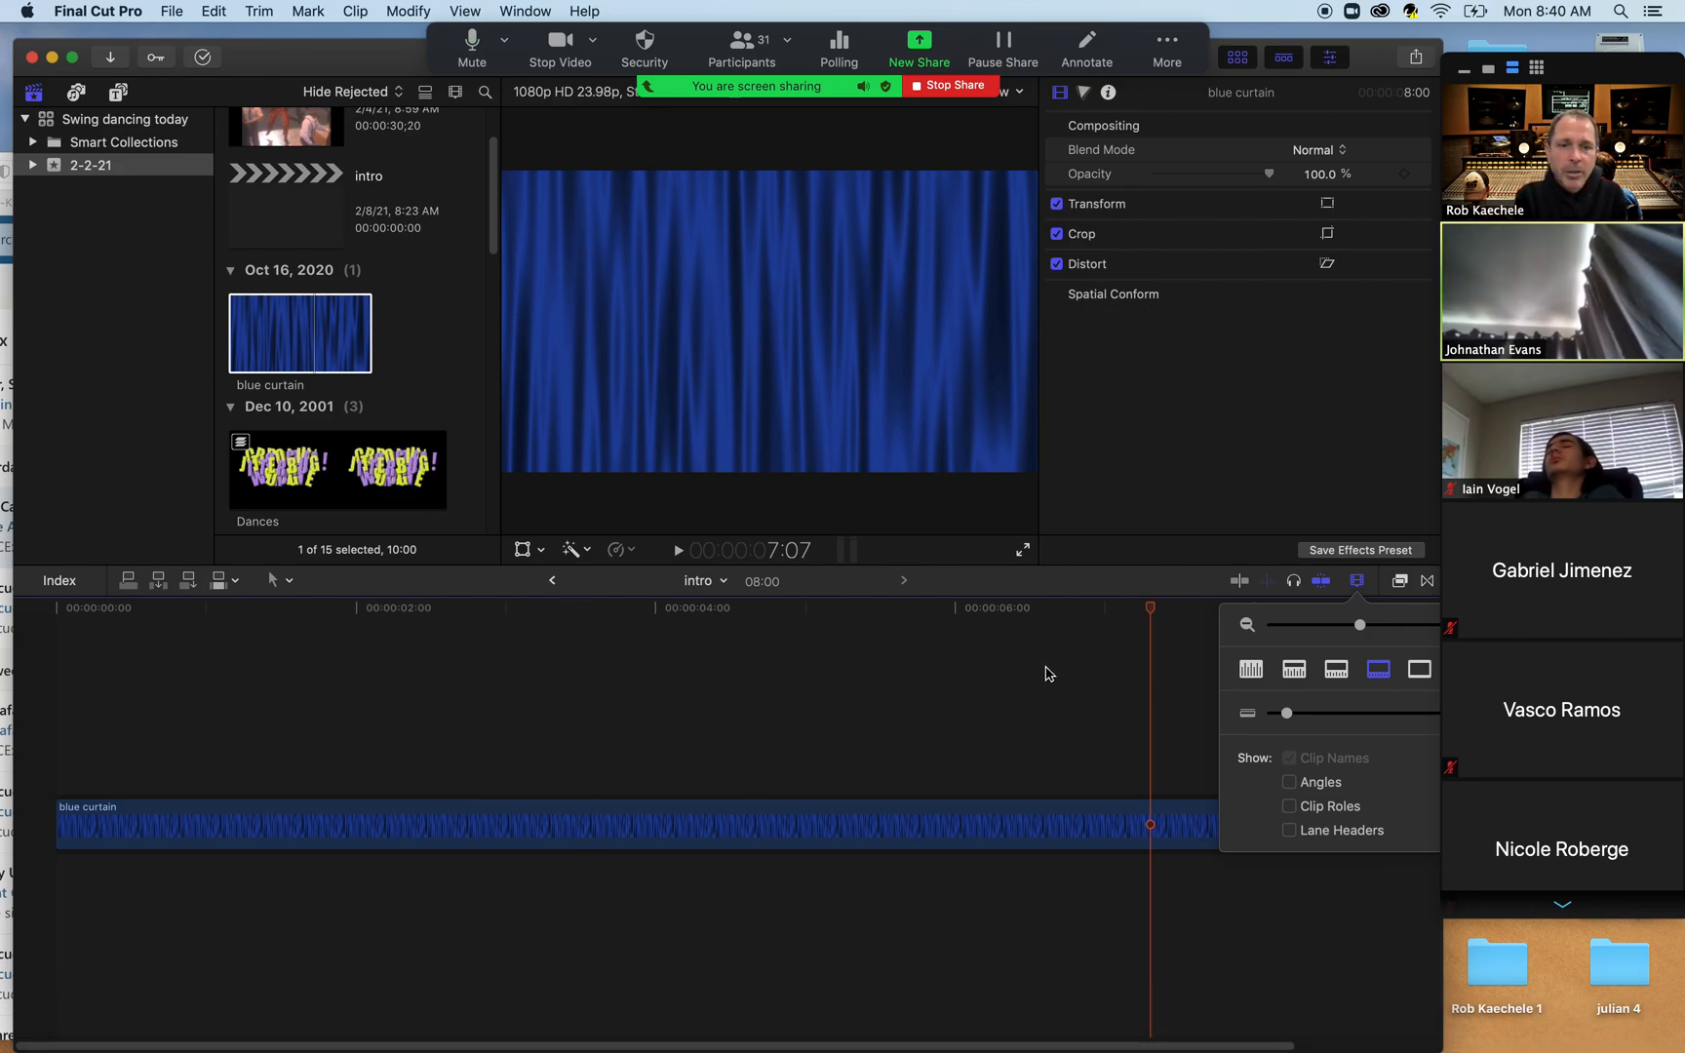
pyautogui.hscroll(1, 1046, 674)
pyautogui.hscroll(-1, 1049, 674)
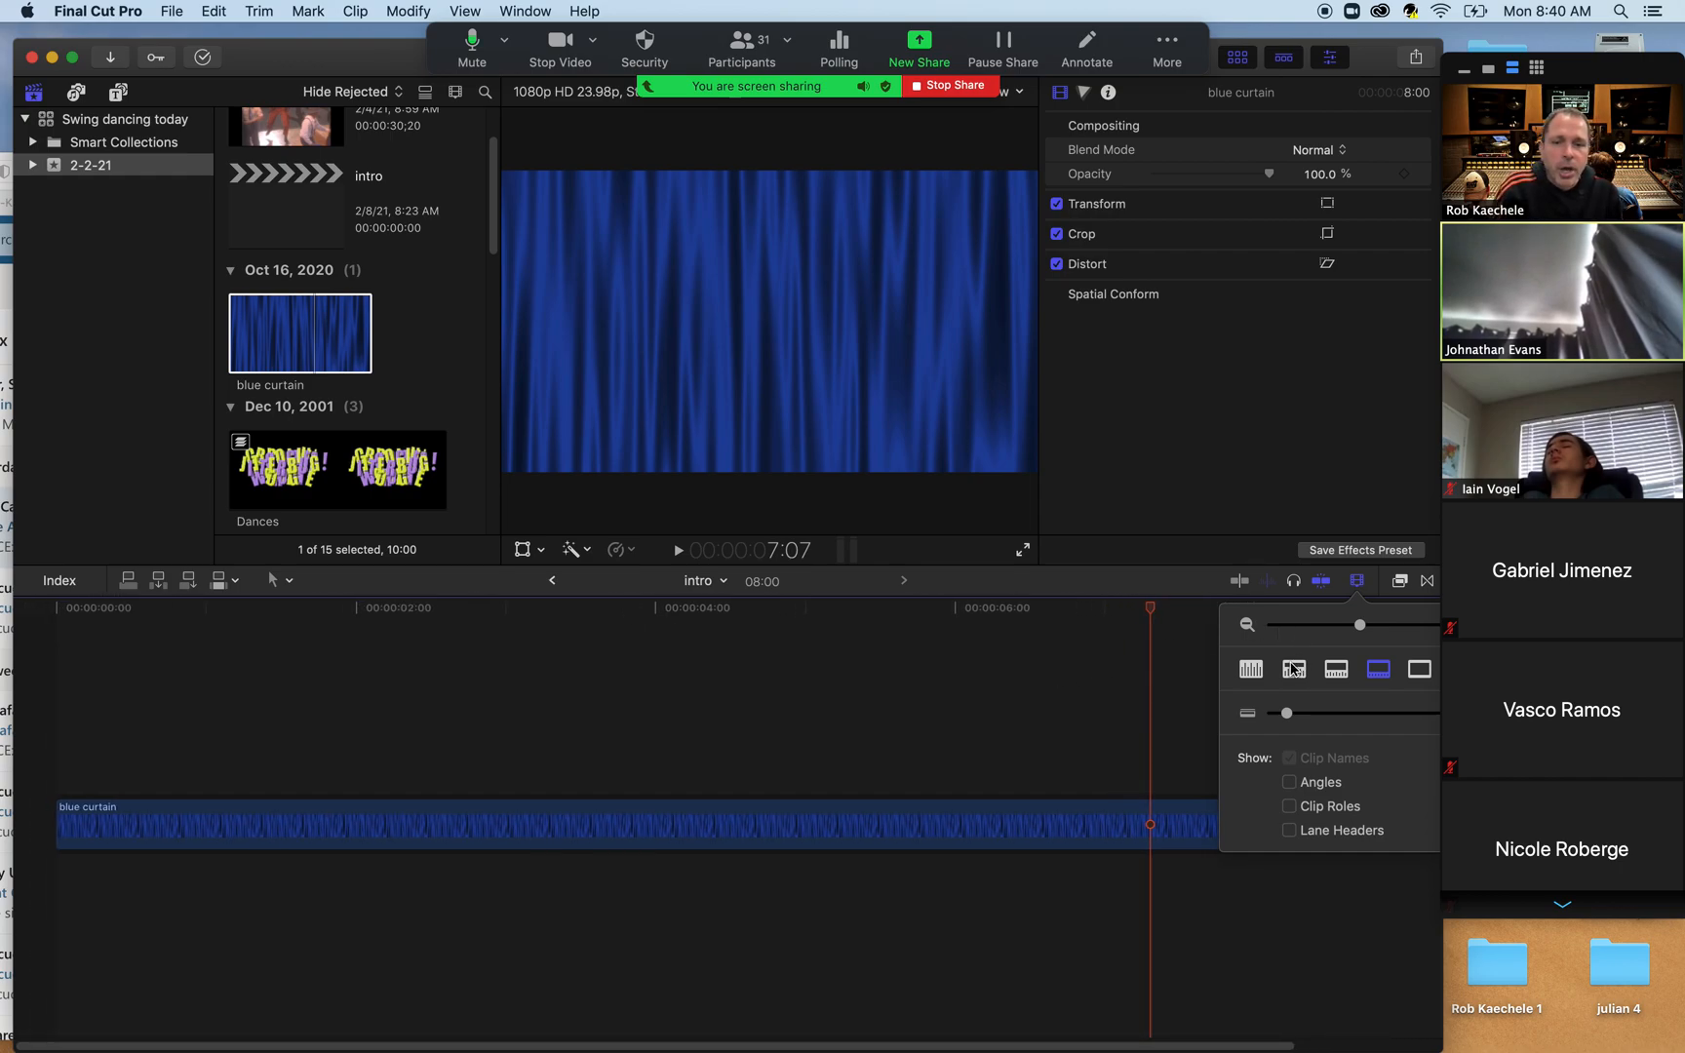
pyautogui.click(1117, 710)
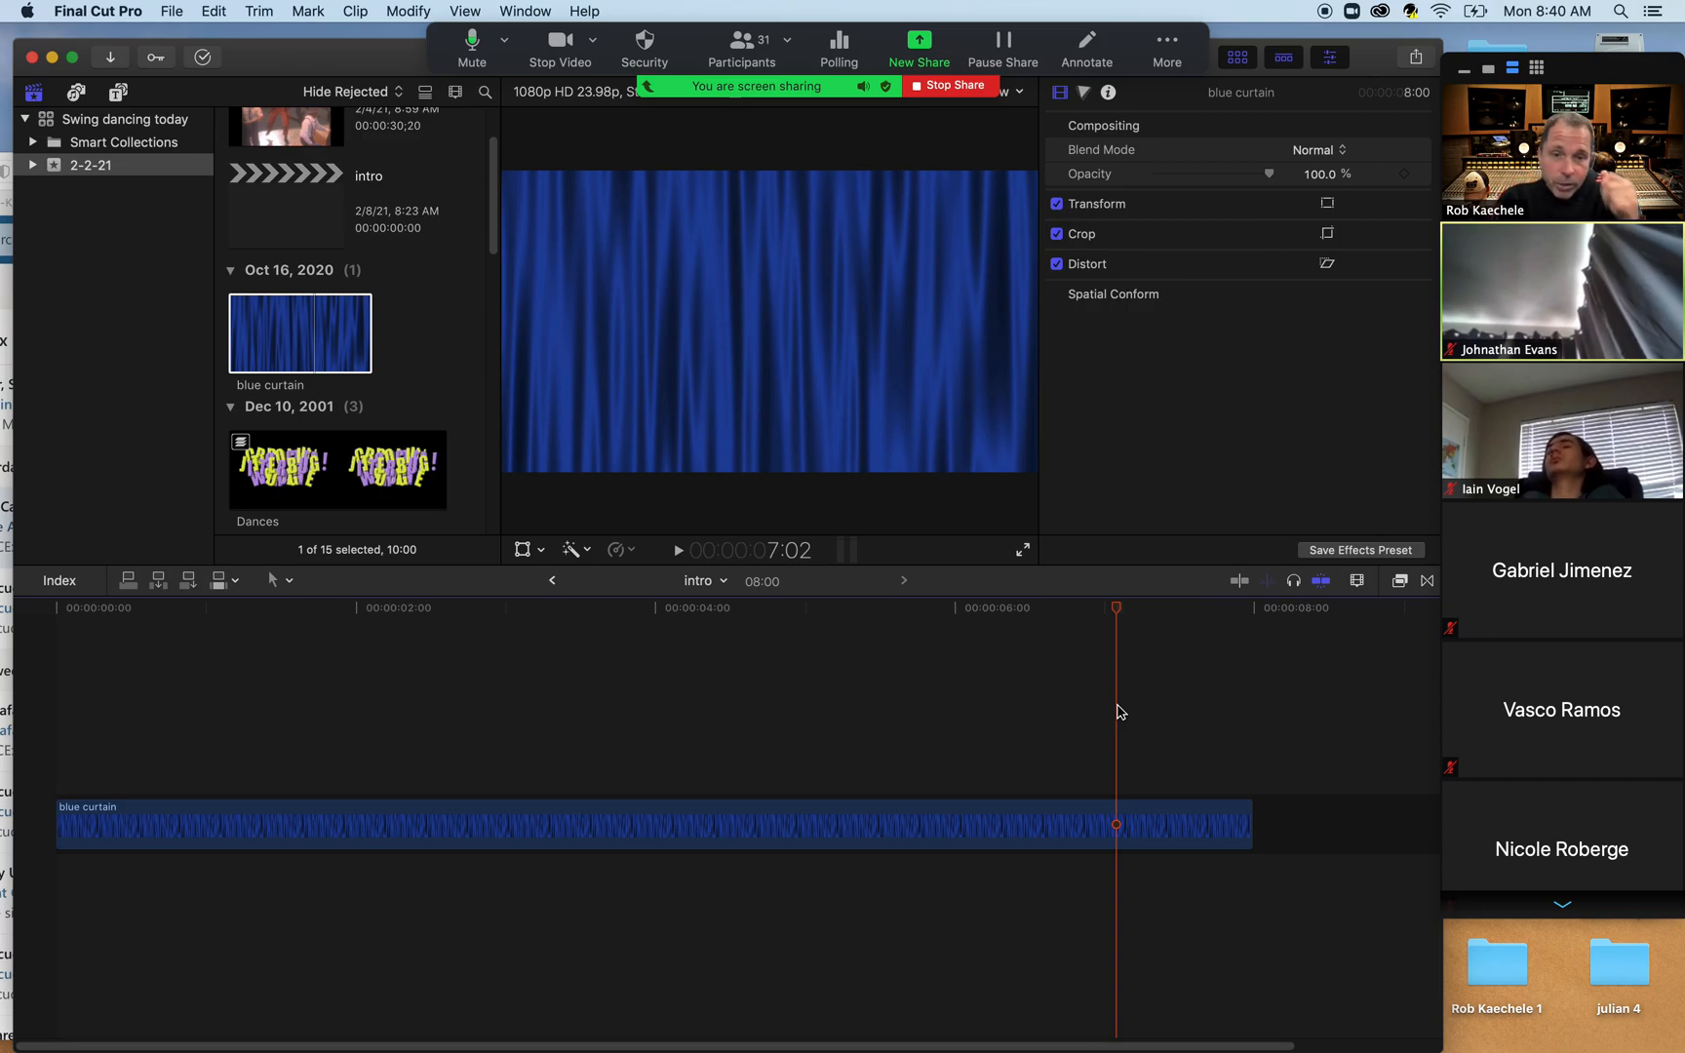
# - Return the playhead to the start of the timeline and select the Triangle clip among the Jun 26, 2000 clips
pyautogui.click(55, 606)
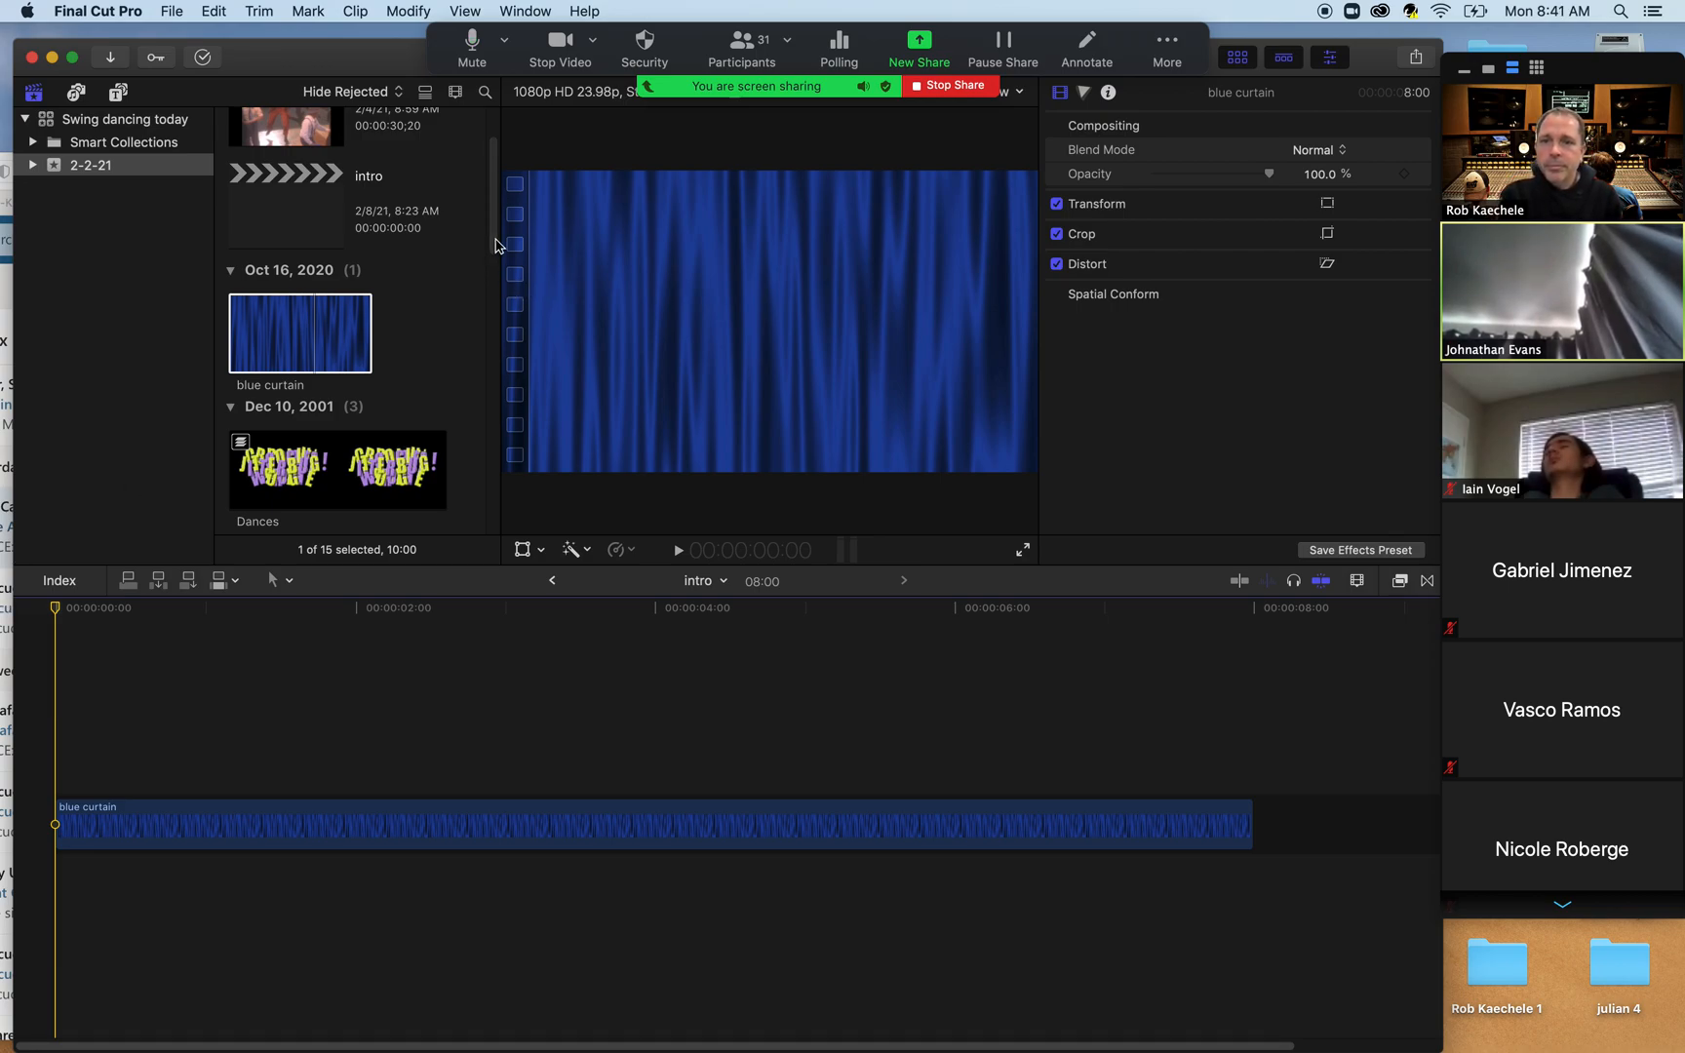
pyautogui.moveTo(495, 245); pyautogui.dragTo(506, 544)
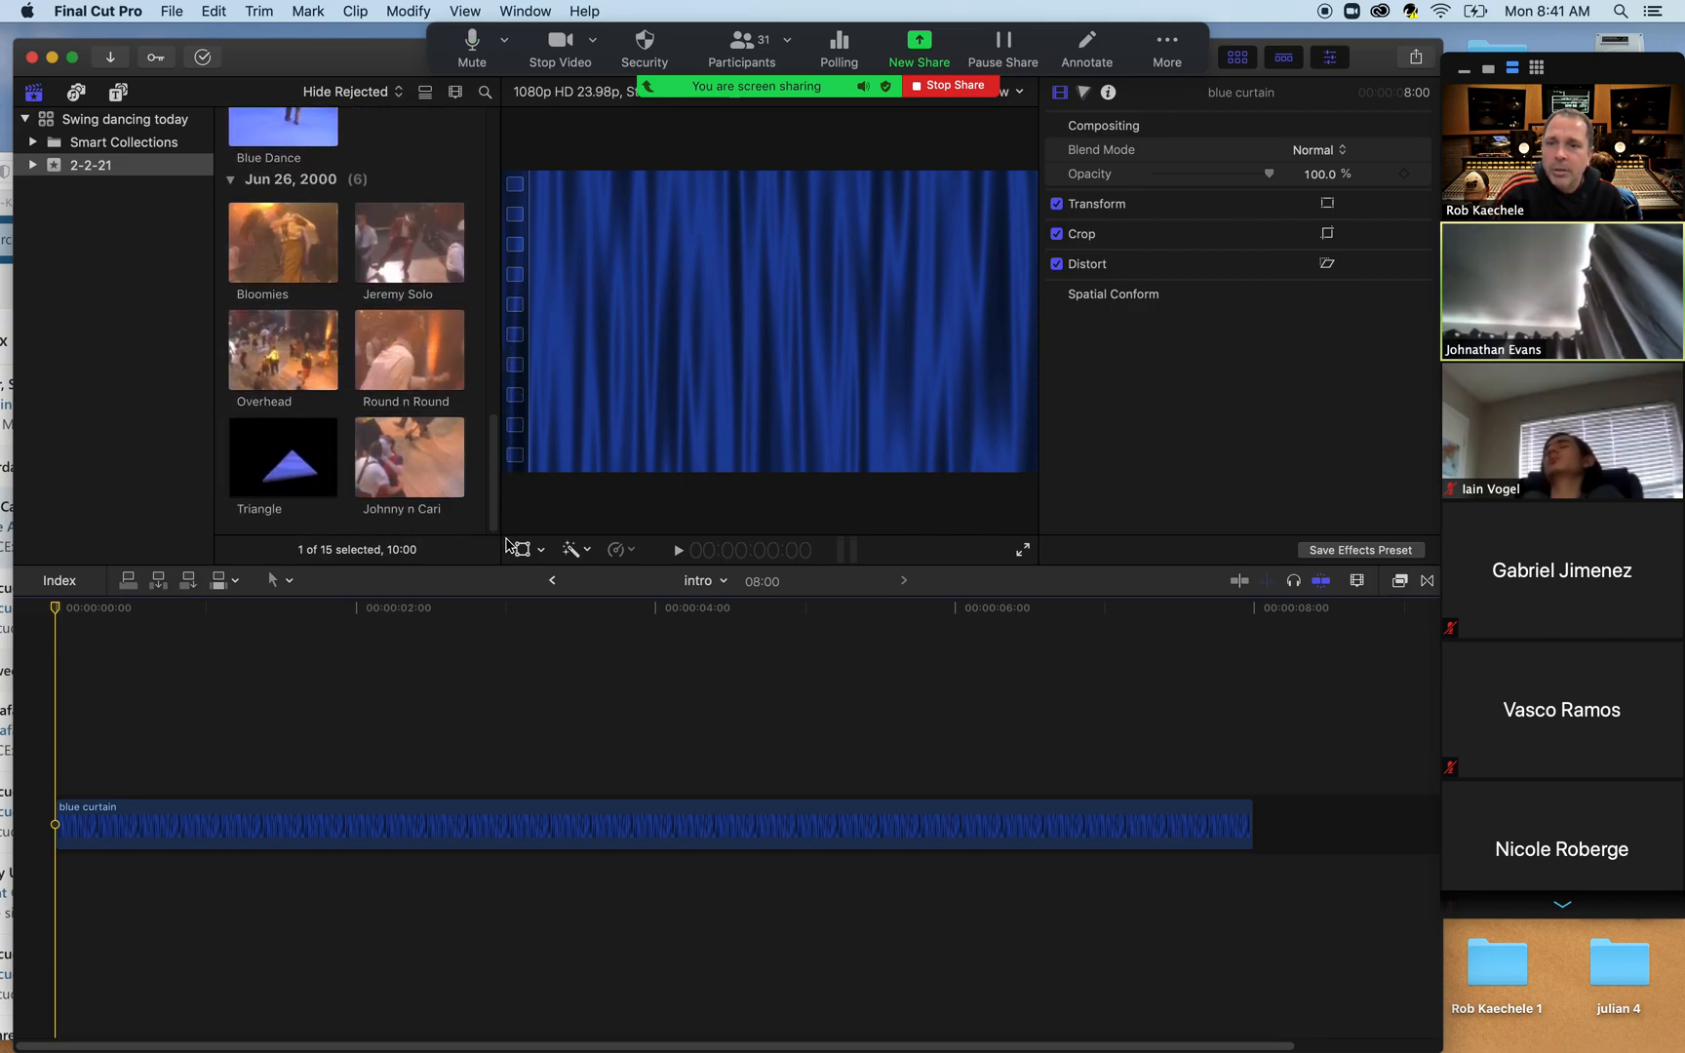
pyautogui.click(319, 441)
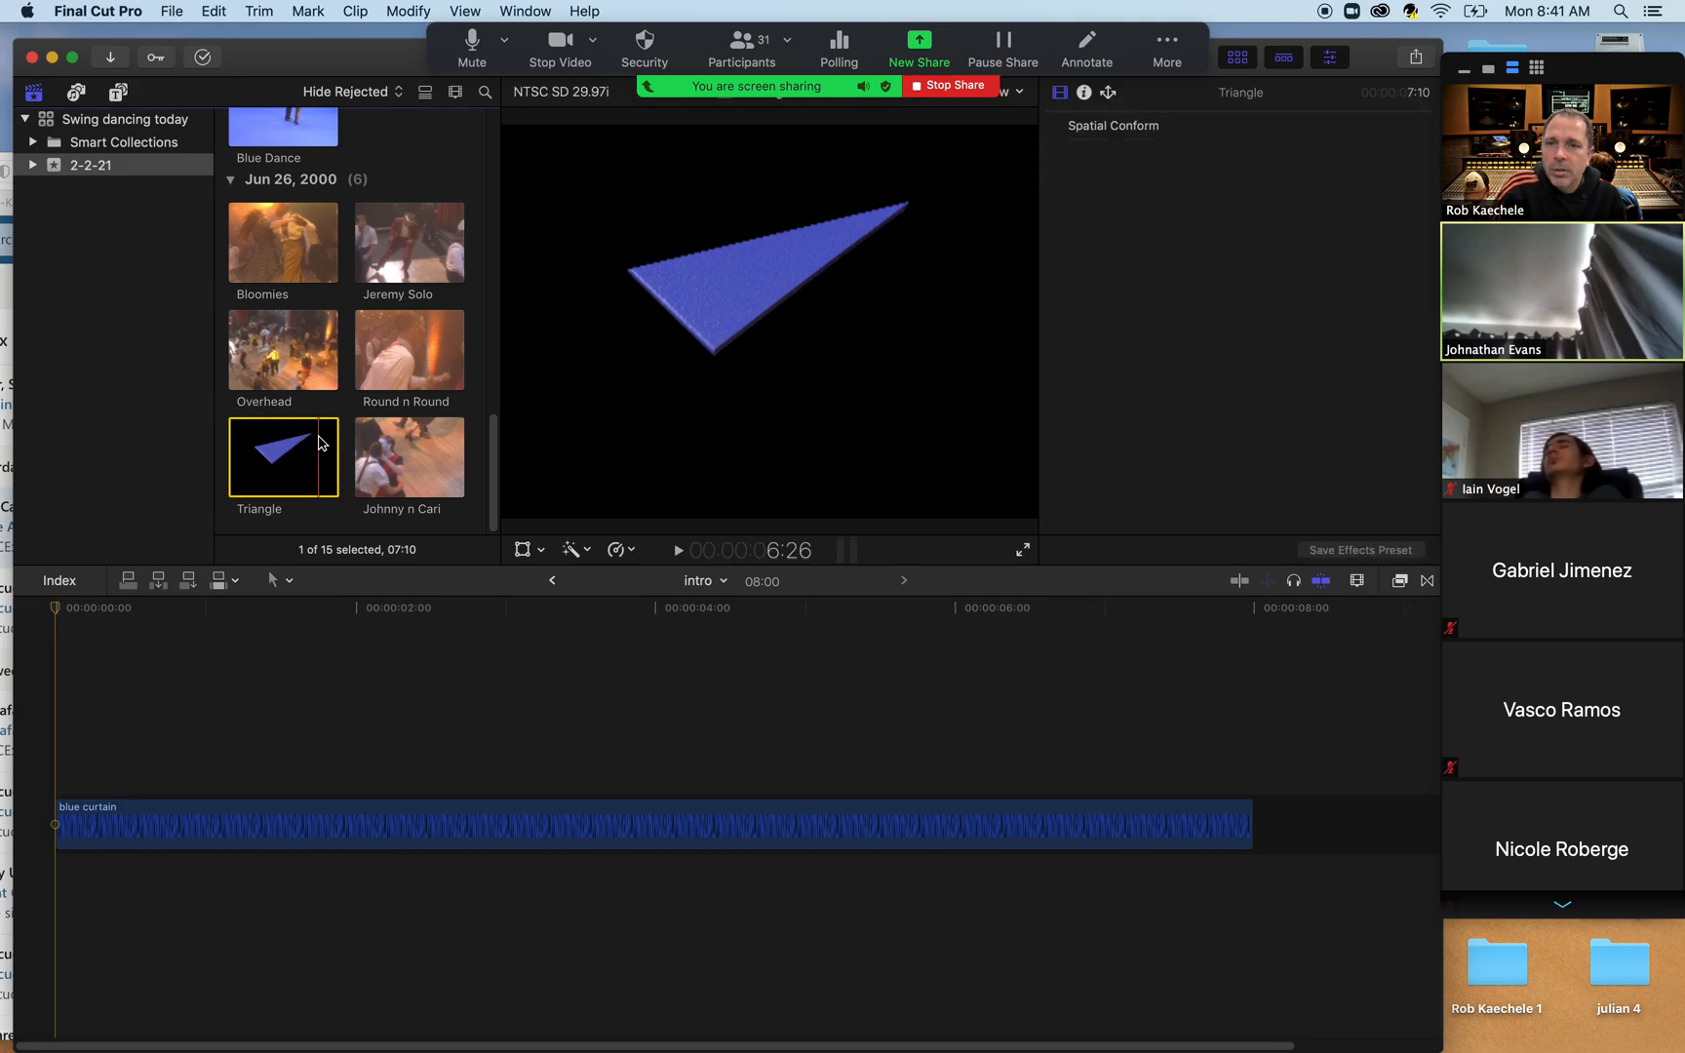
pyautogui.moveTo(494, 450)
pyautogui.mouseDown()
pyautogui.moveTo(493, 427)
pyautogui.moveTo(495, 452)
pyautogui.mouseUp()
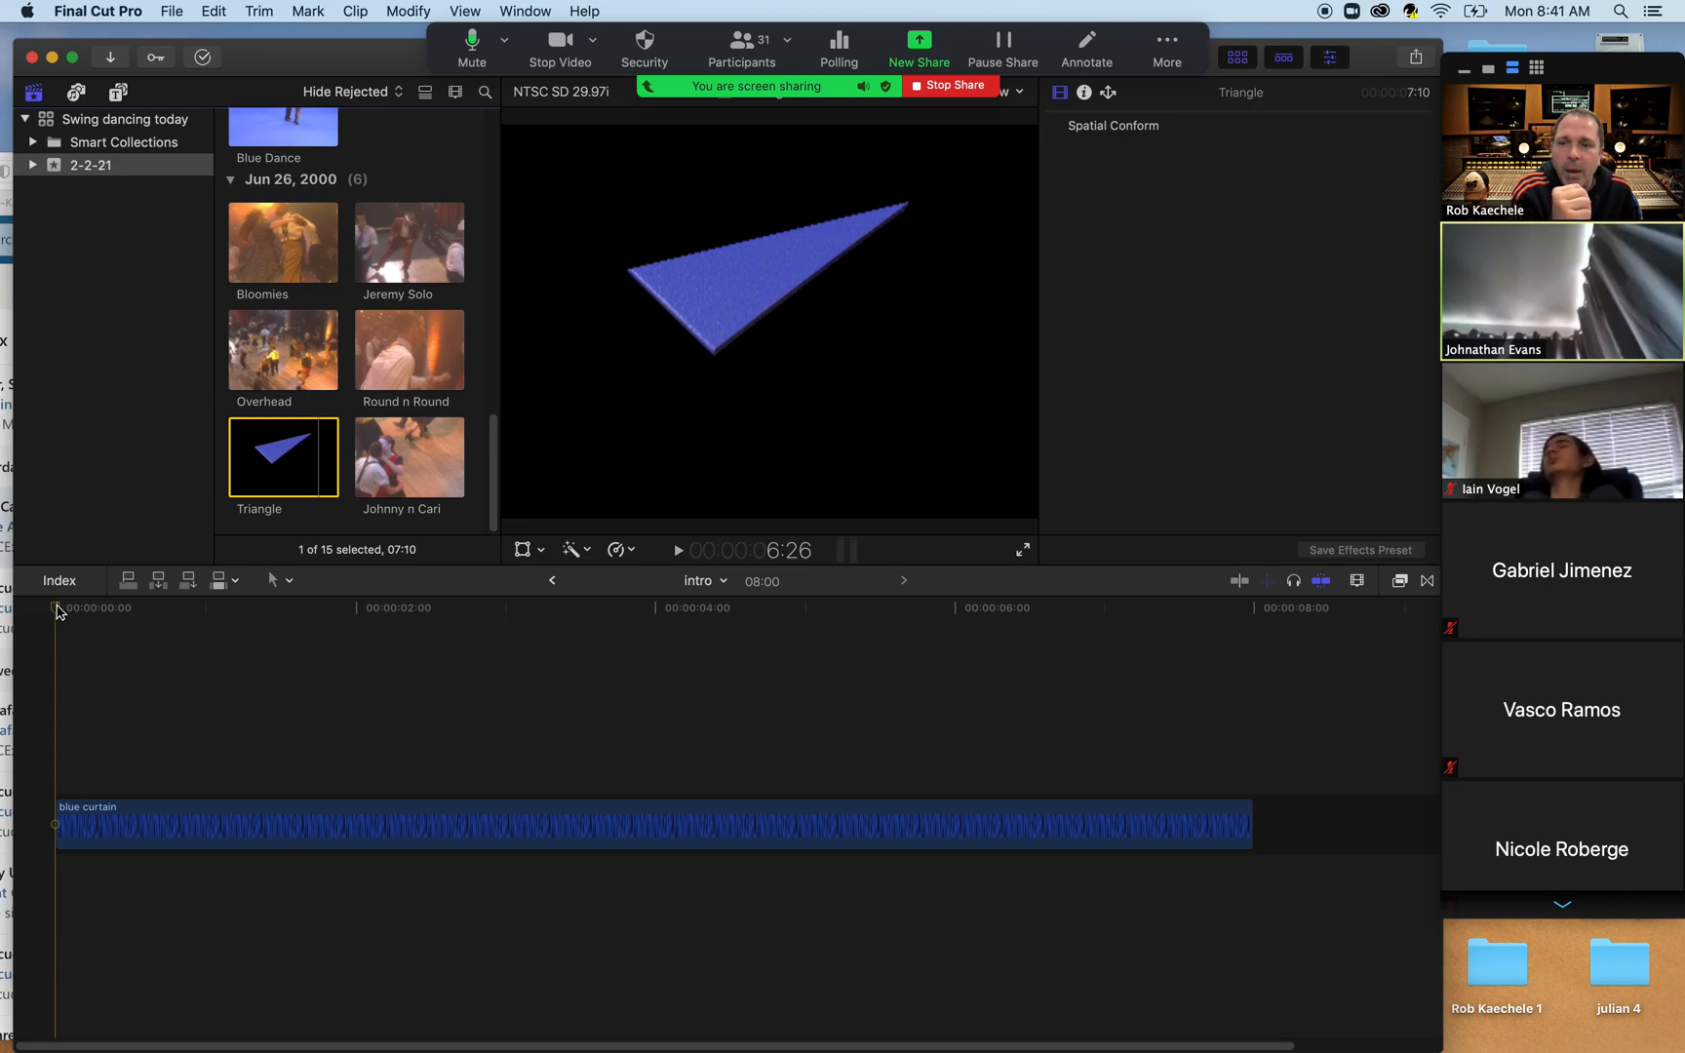
# - Position the playhead exactly 10 frames from the start of the intro timeline
pyautogui.moveTo(56, 611)
pyautogui.mouseDown()
pyautogui.moveTo(261, 614)
pyautogui.moveTo(36, 629)
pyautogui.mouseUp()
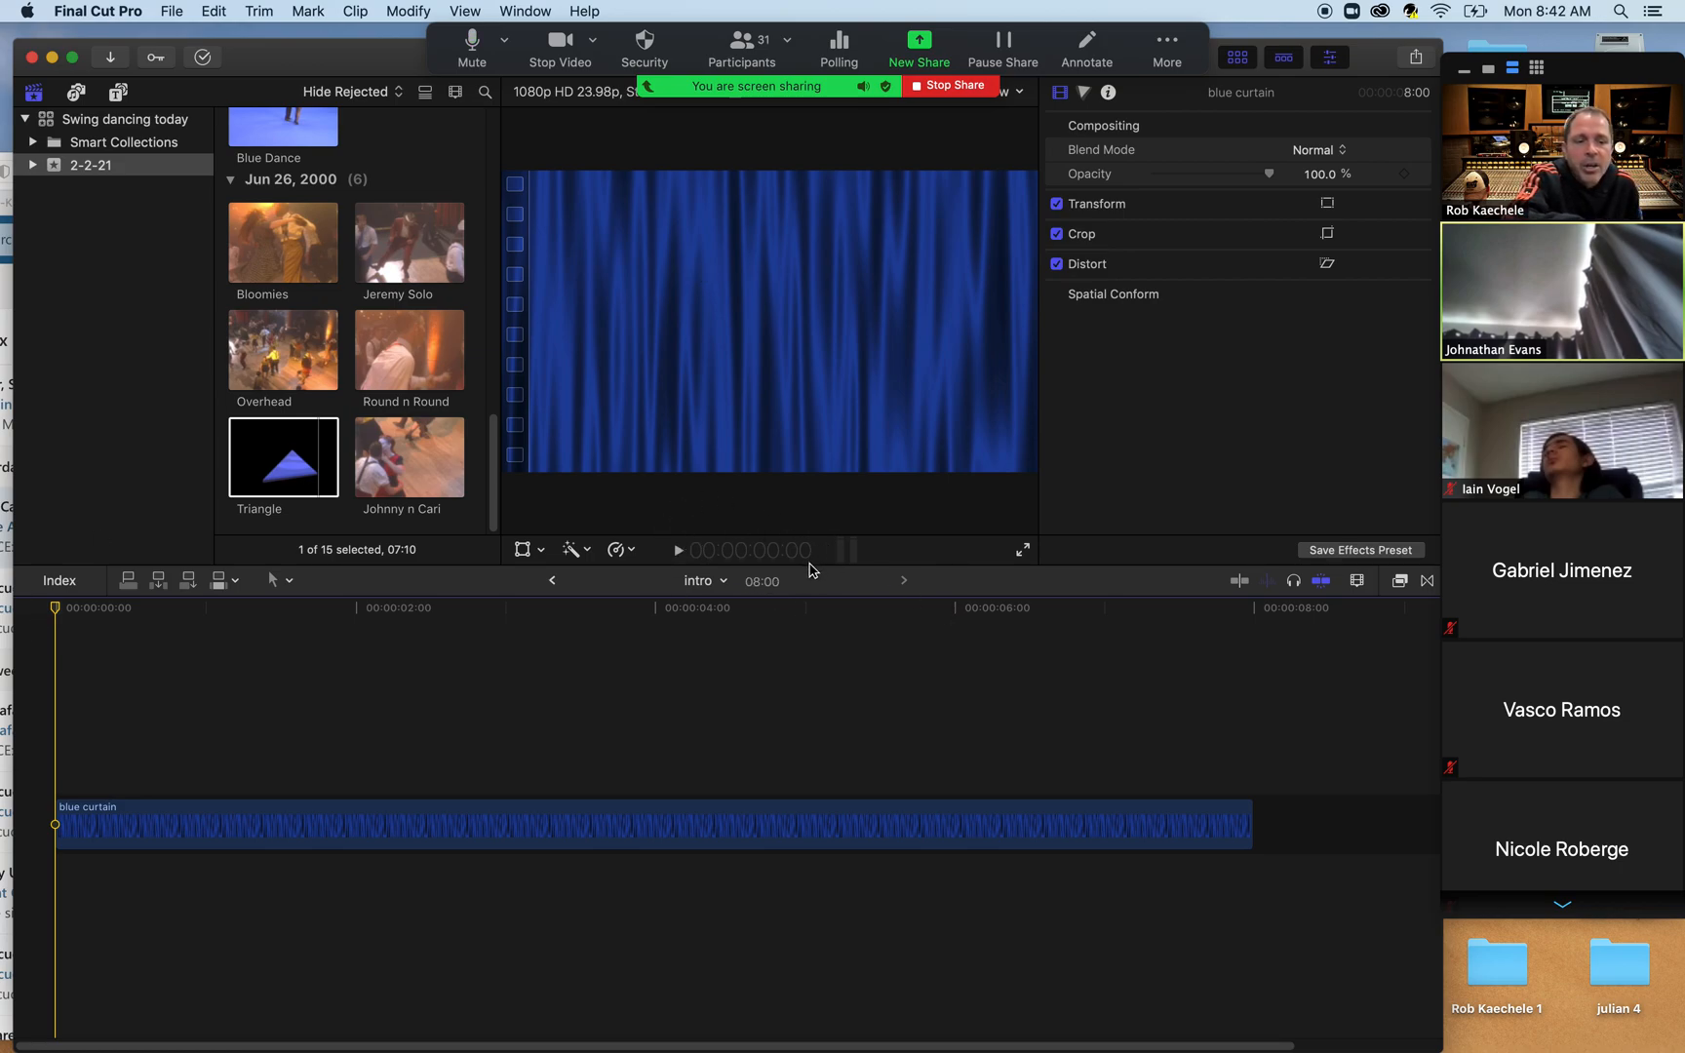
pyautogui.press('Right')
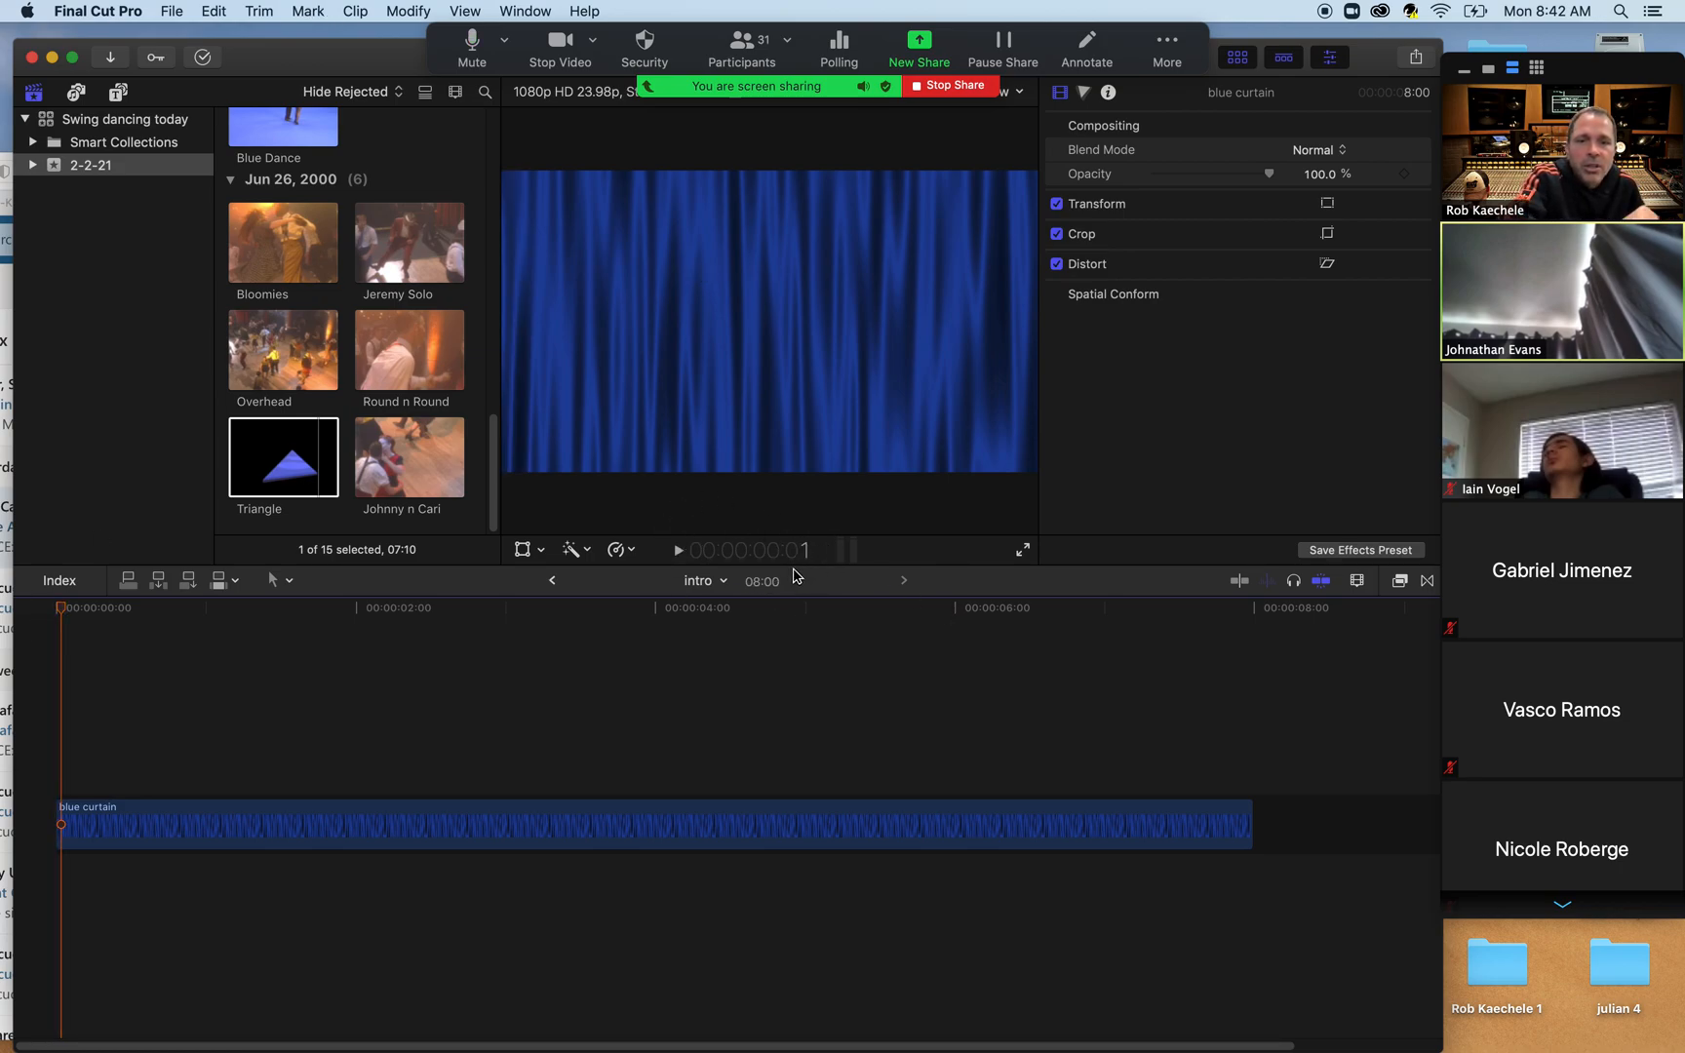
pyautogui.press('Right')
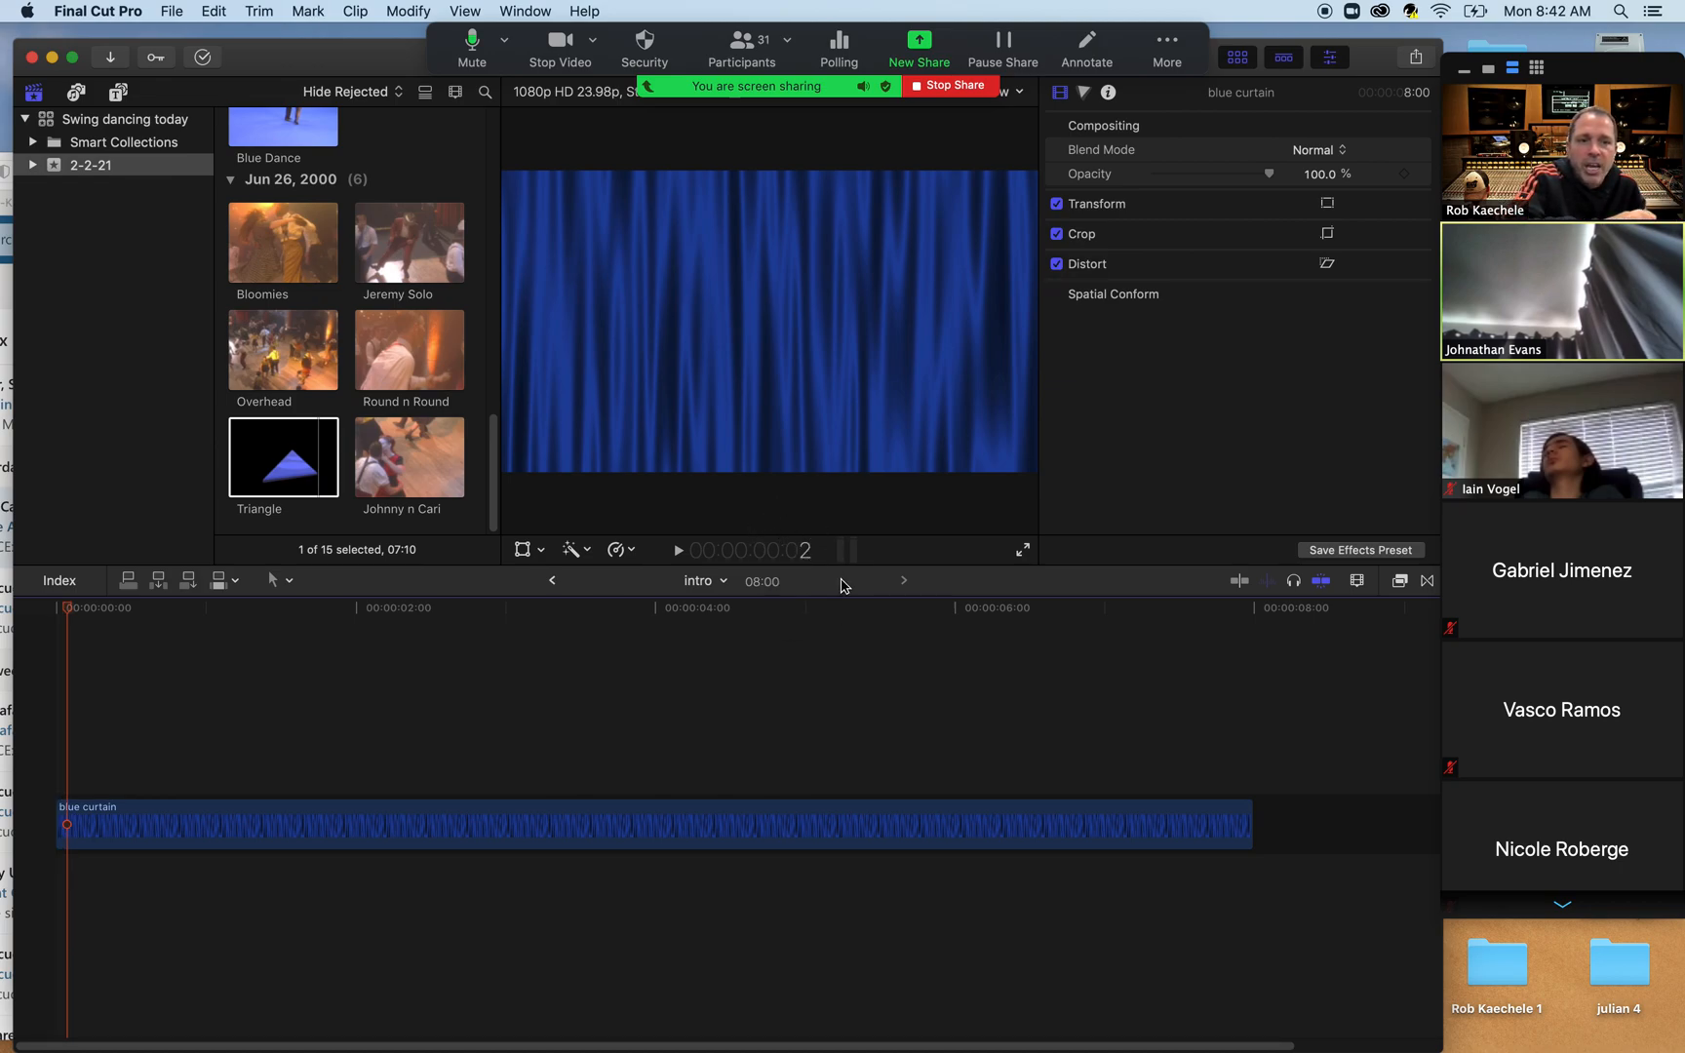
pyautogui.press('Right')
pyautogui.press('Right')
pyautogui.press('Right')
pyautogui.press('Right')
pyautogui.press('Right')
pyautogui.press('Right')
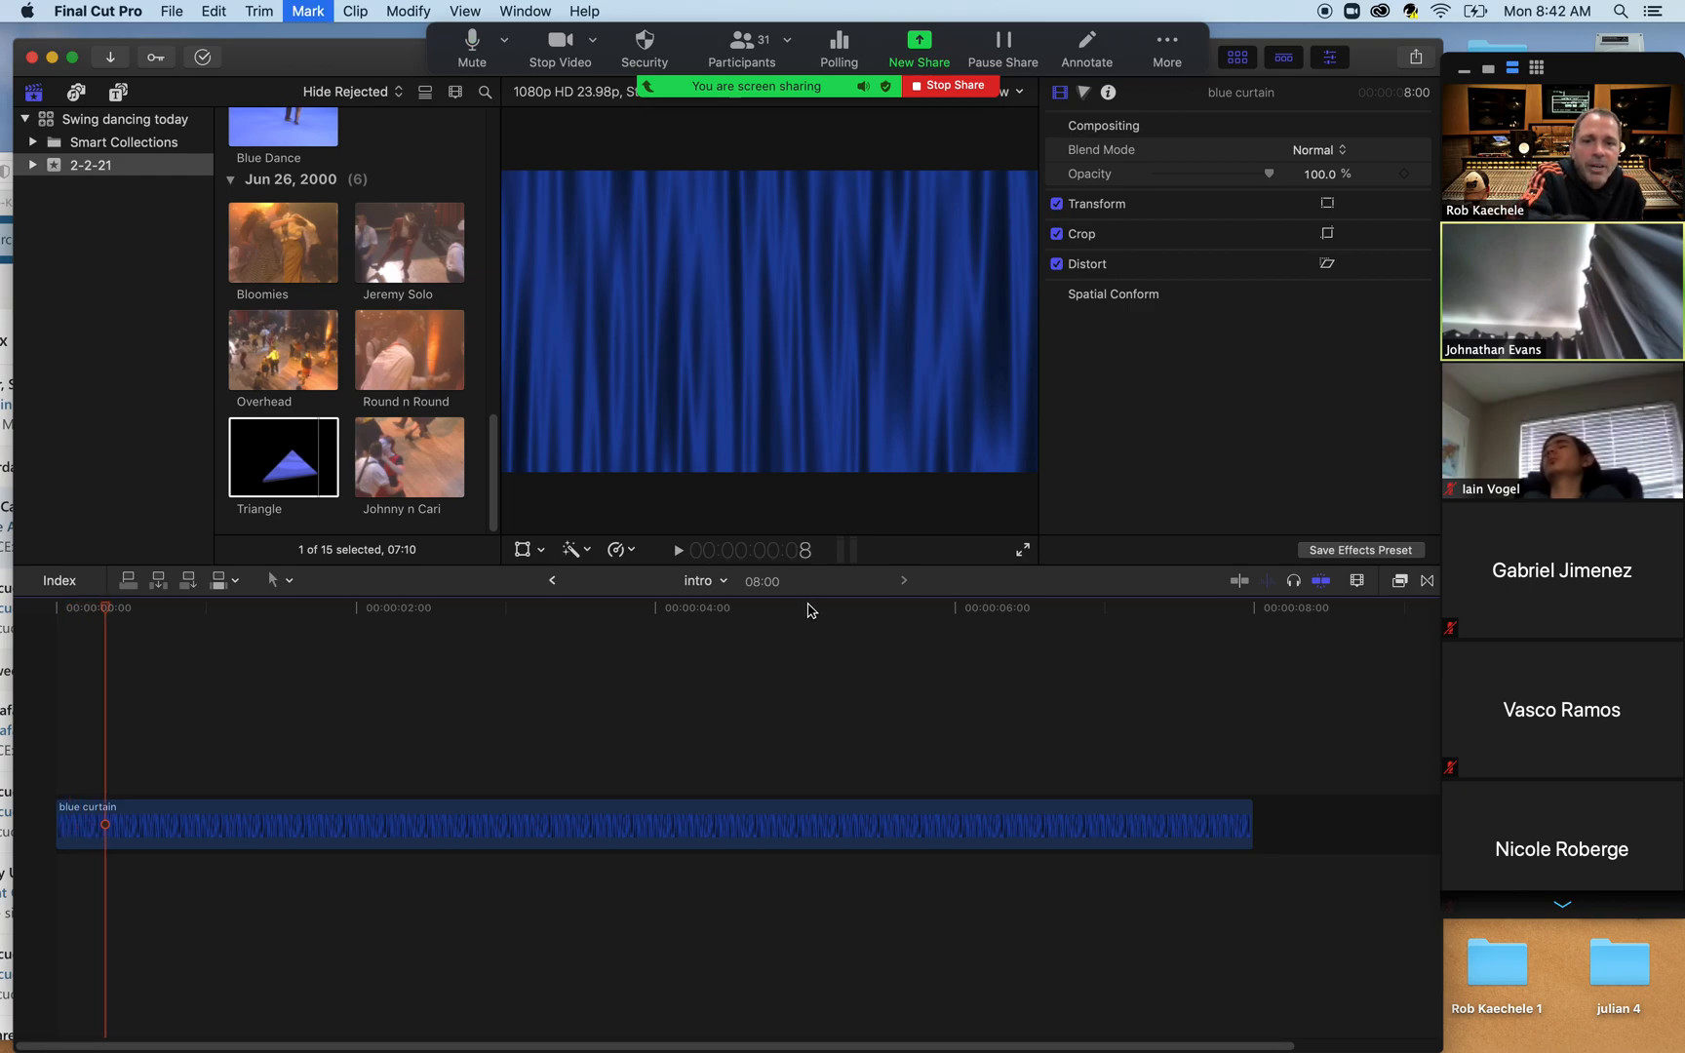
pyautogui.press('Right')
pyautogui.press('Right')
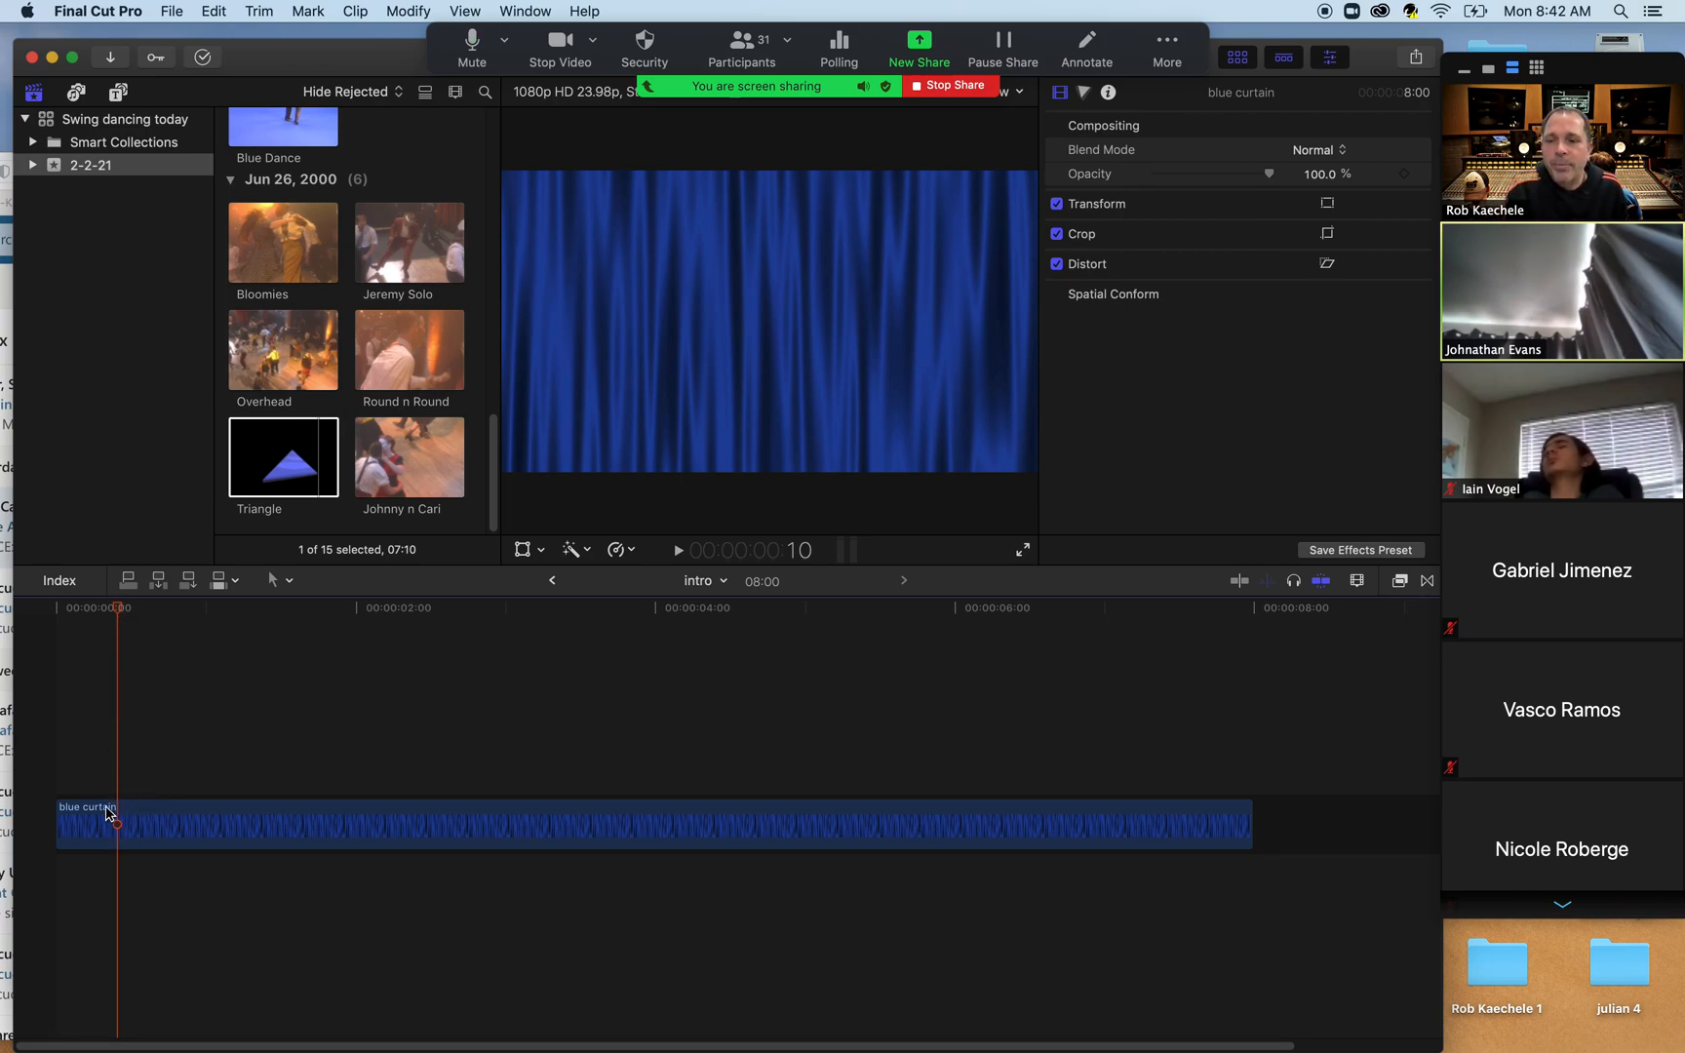
# - Select the blue curtain clip and add a marker to it at the 10-frame playhead position
pyautogui.click(152, 824)
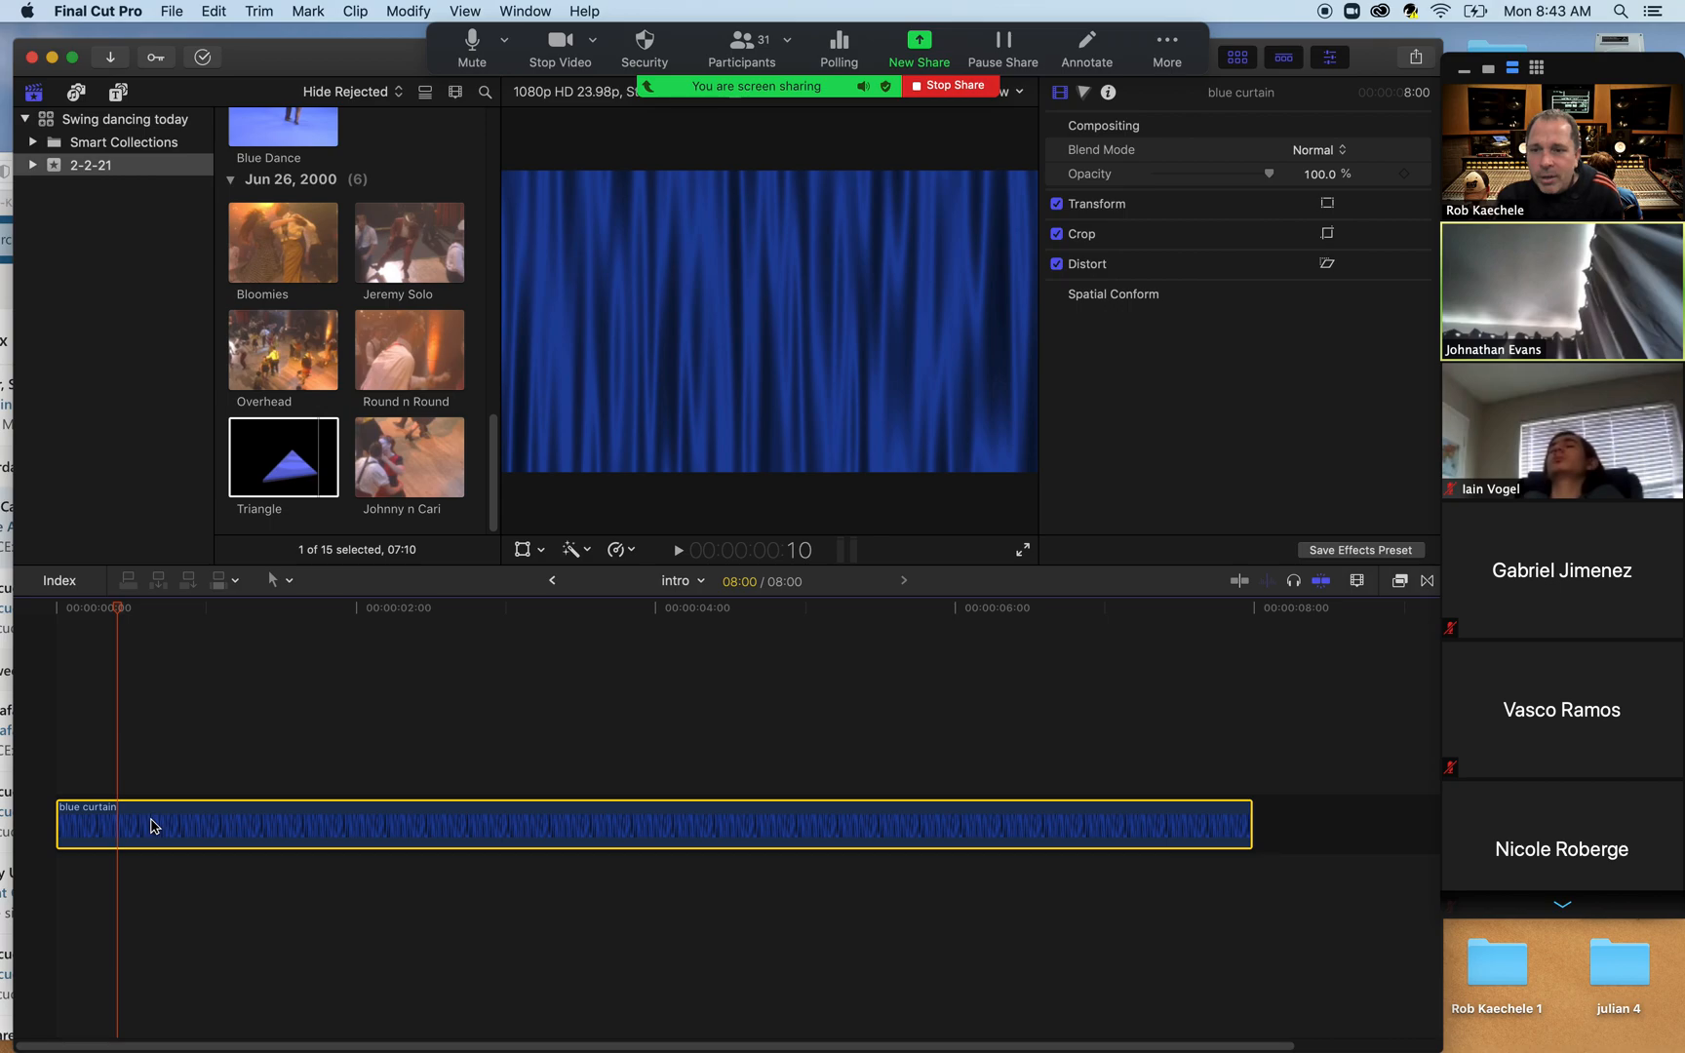
pyautogui.moveTo(1563, 836)
pyautogui.click(1561, 906)
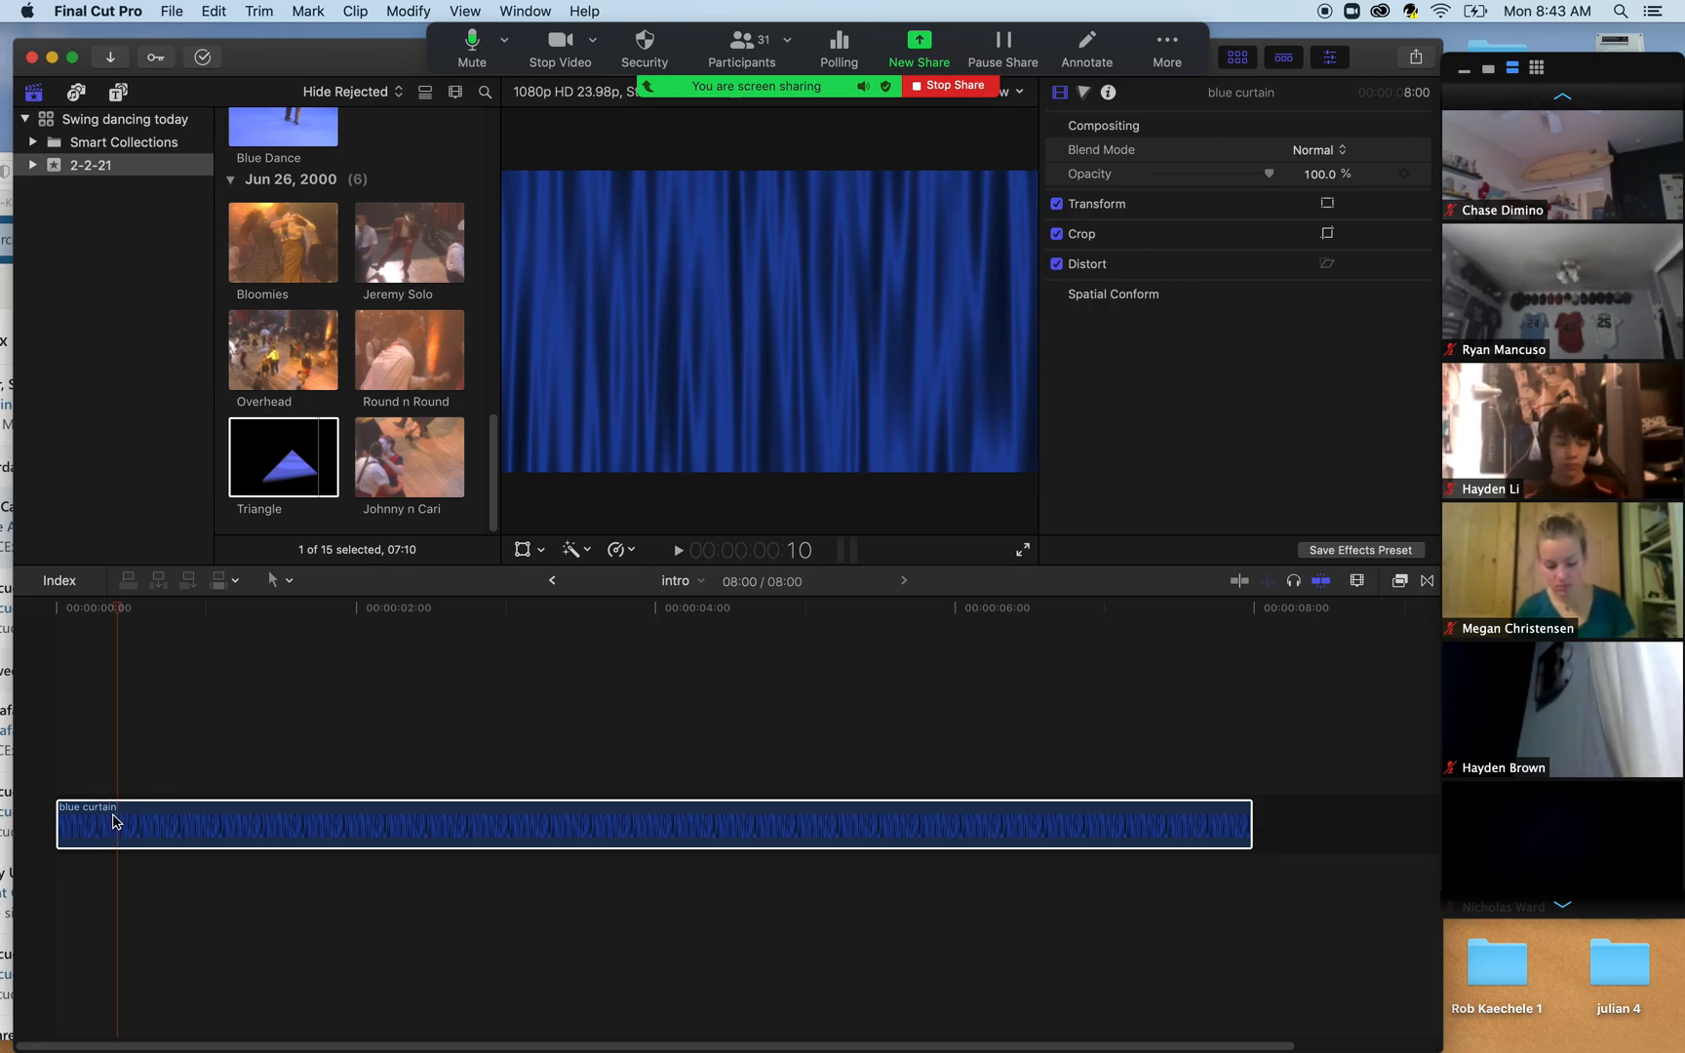
pyautogui.click(122, 816)
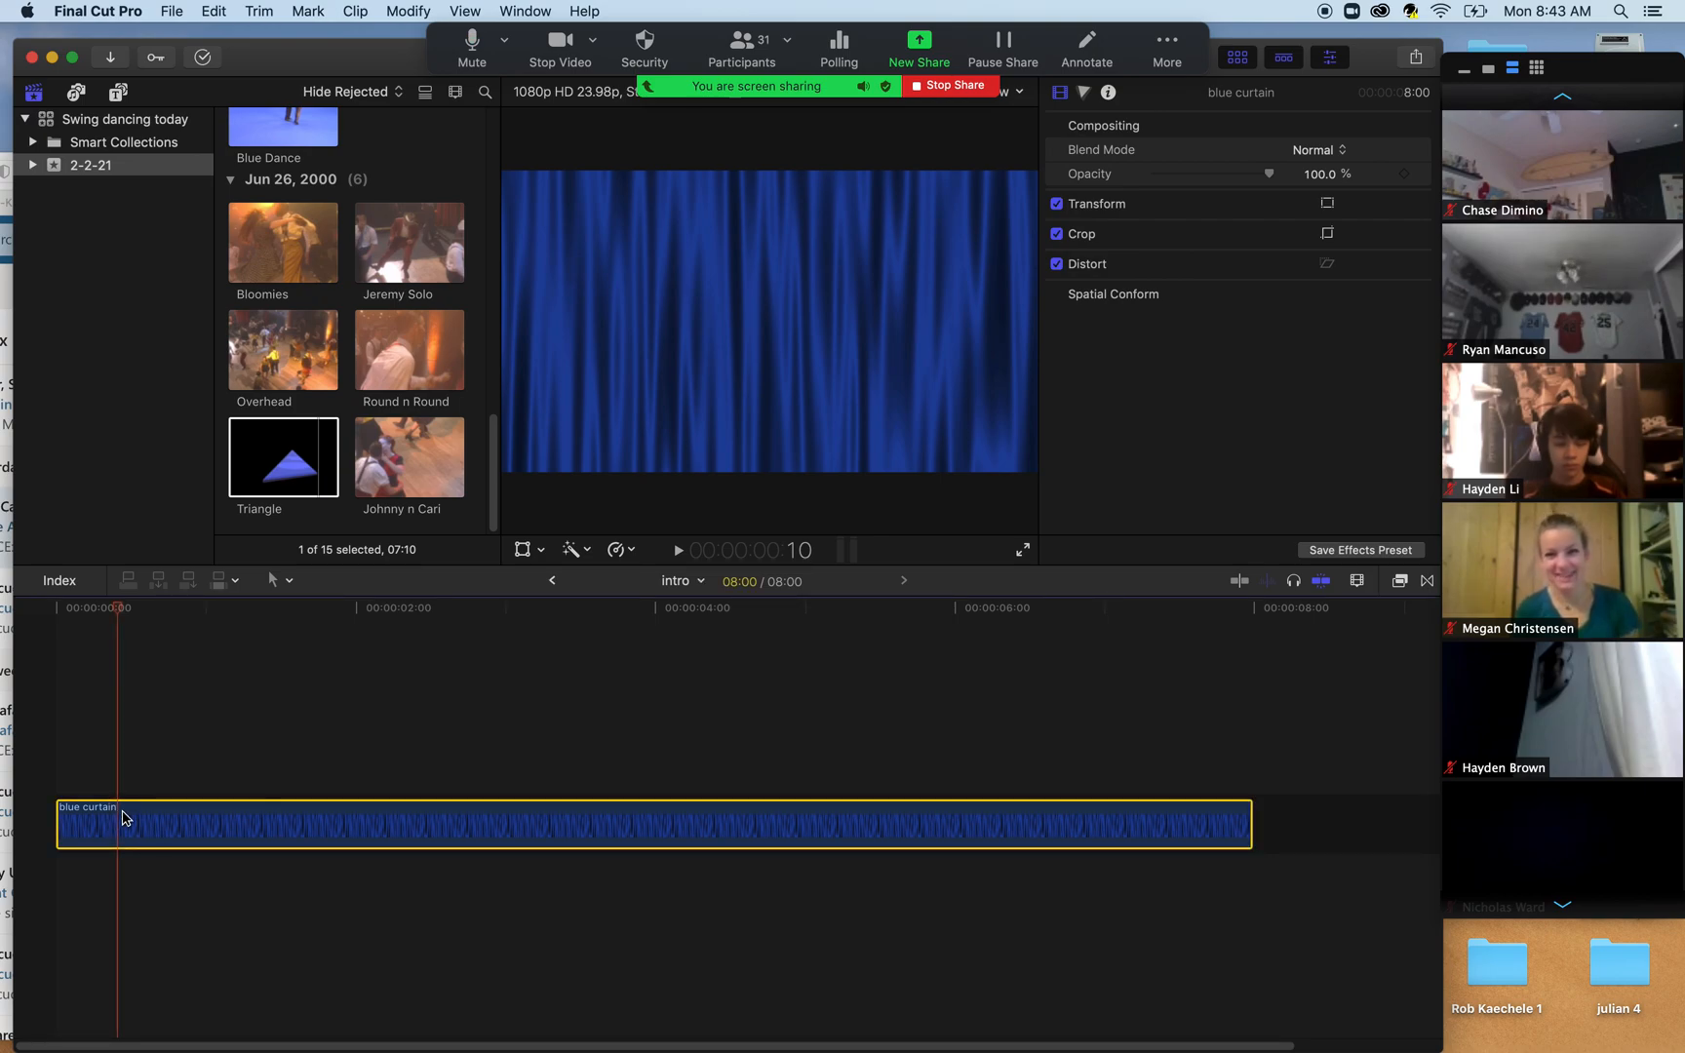
pyautogui.press('m')
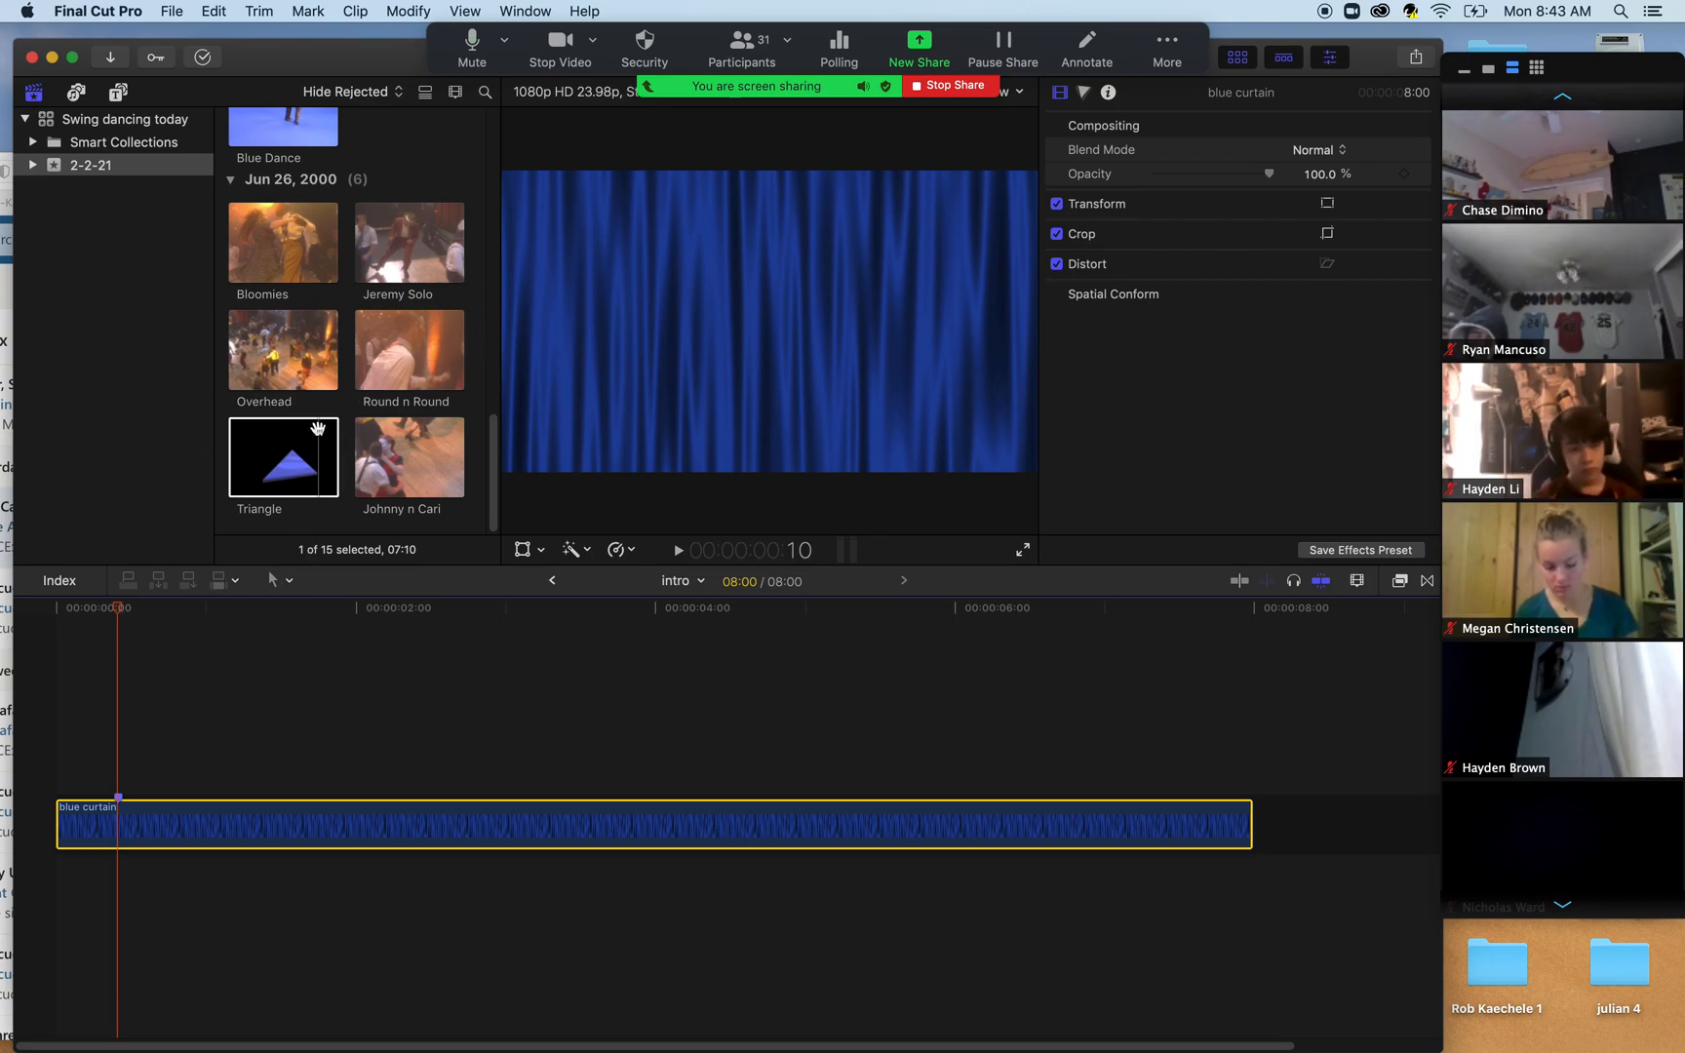
# - Connect the Triangle clip above the blue curtain at the 10-frame marker and play the intro from its start
pyautogui.click(292, 451)
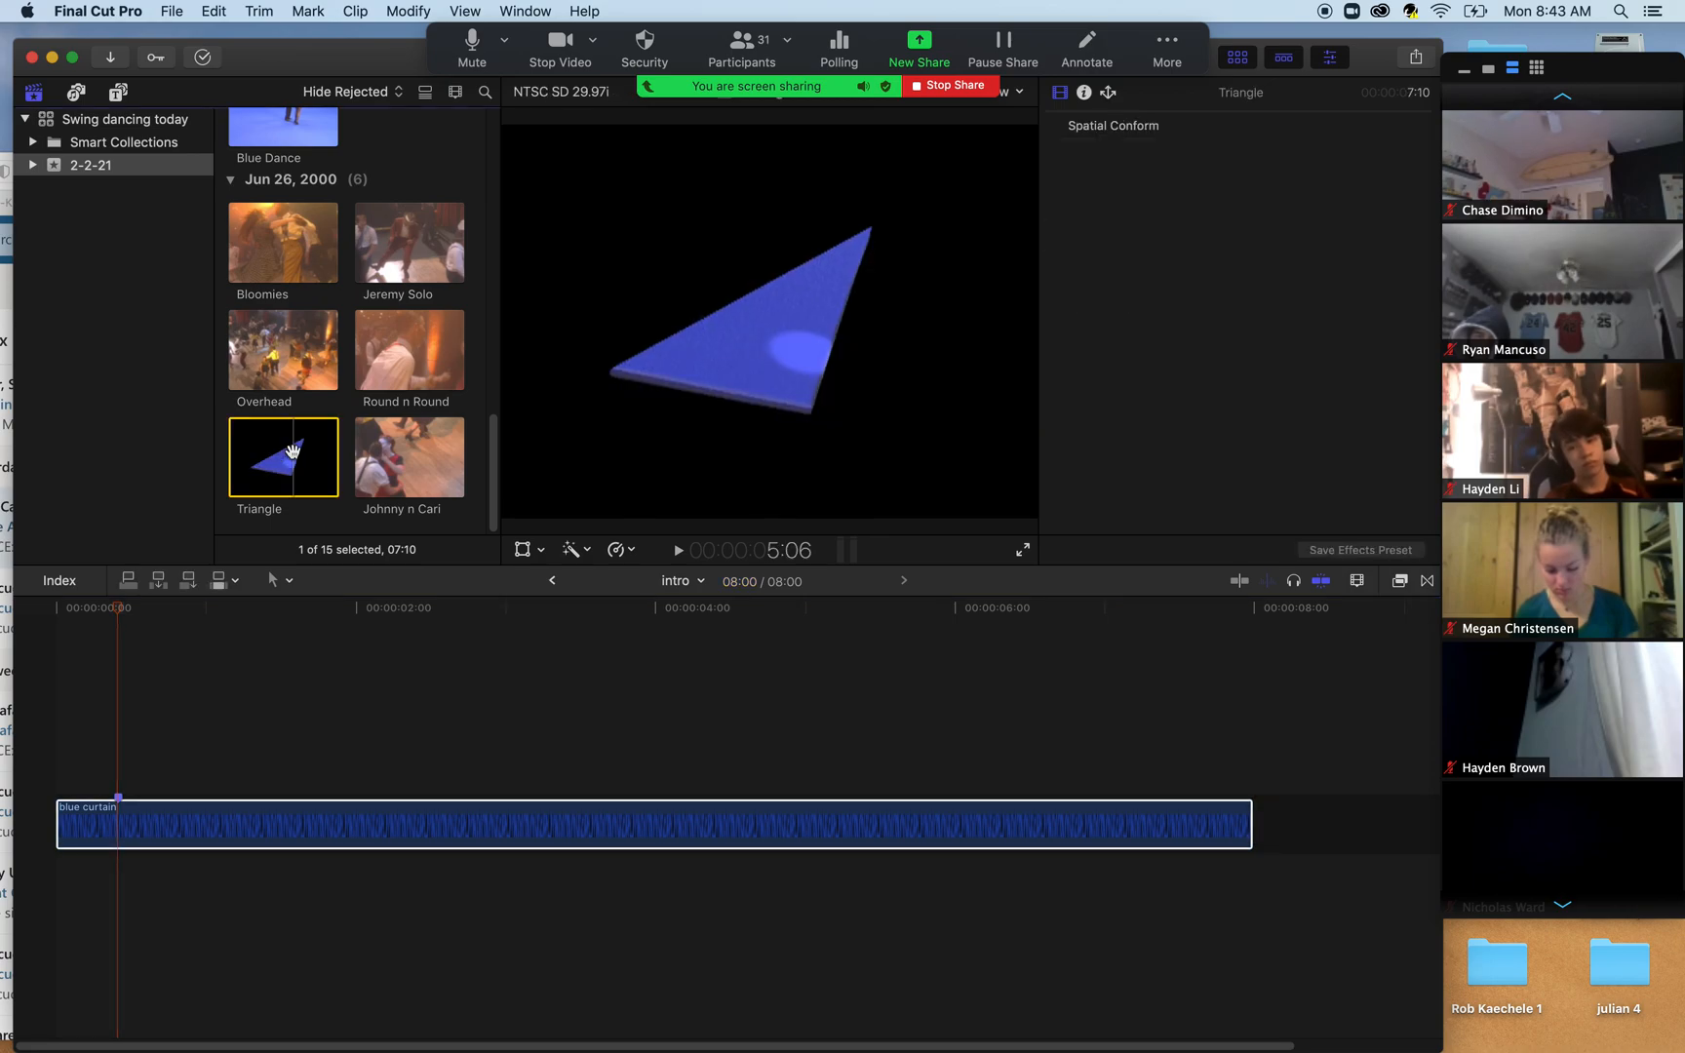
pyautogui.moveTo(281, 460); pyautogui.dragTo(132, 763)
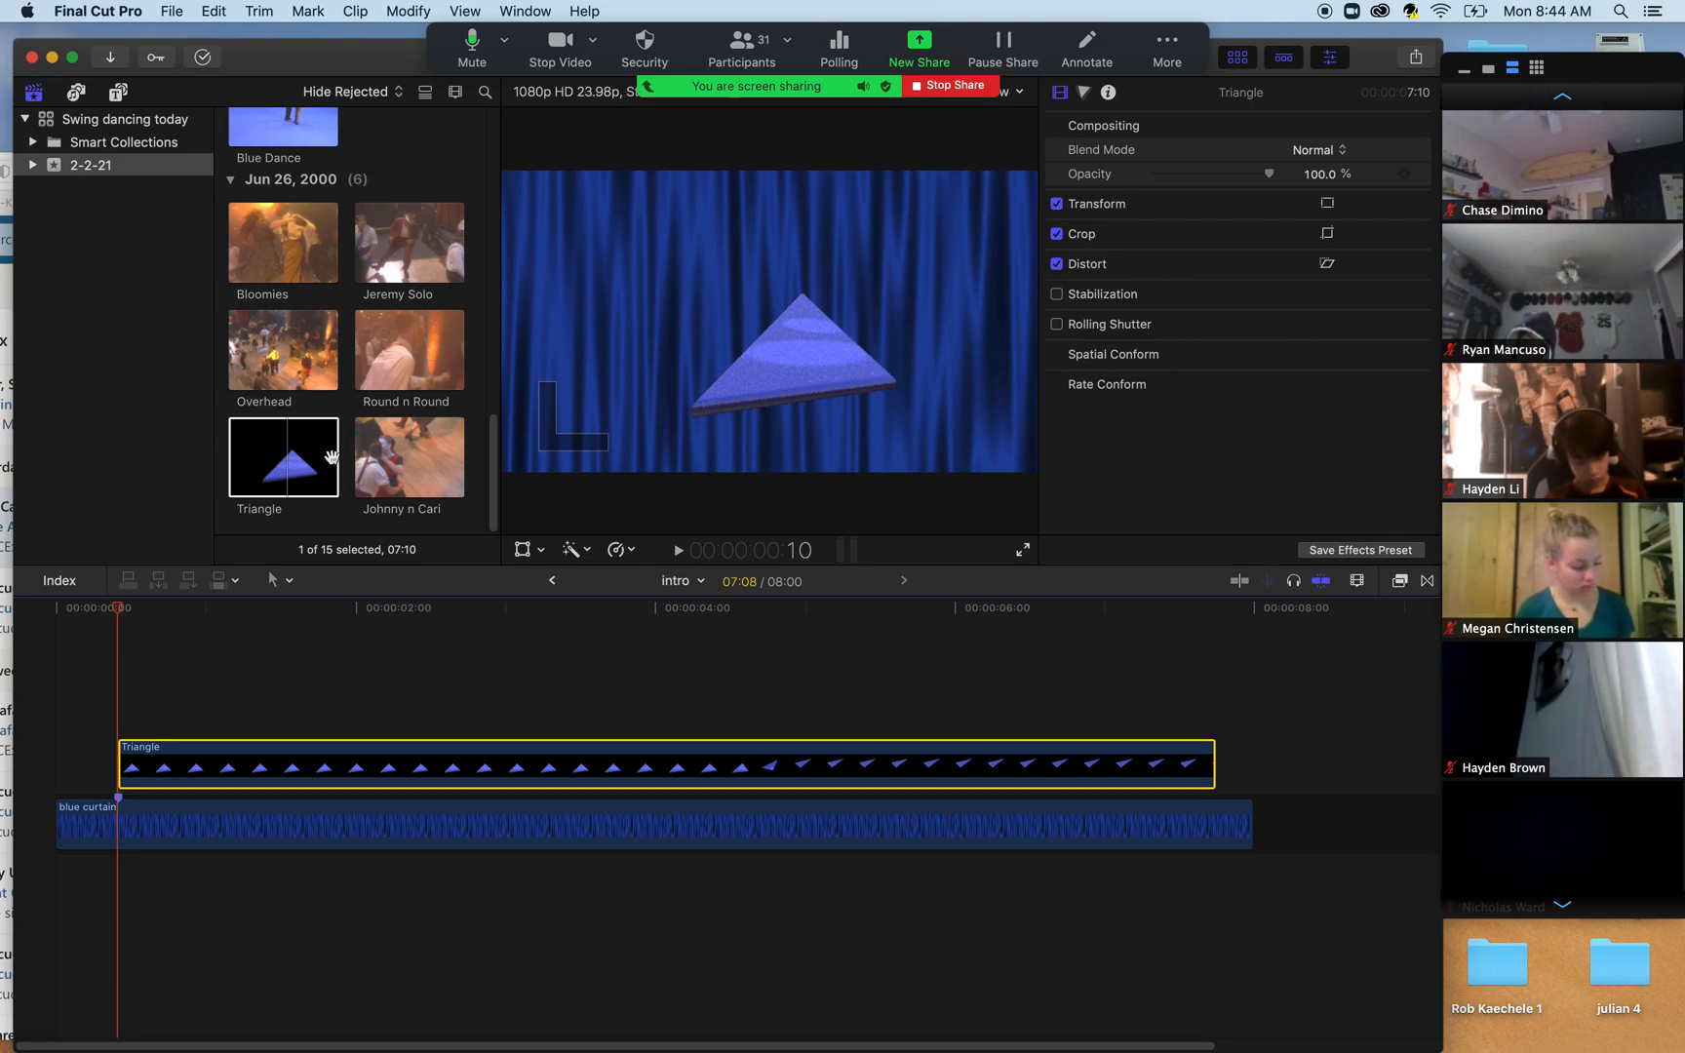
pyautogui.moveTo(118, 611); pyautogui.dragTo(20, 616)
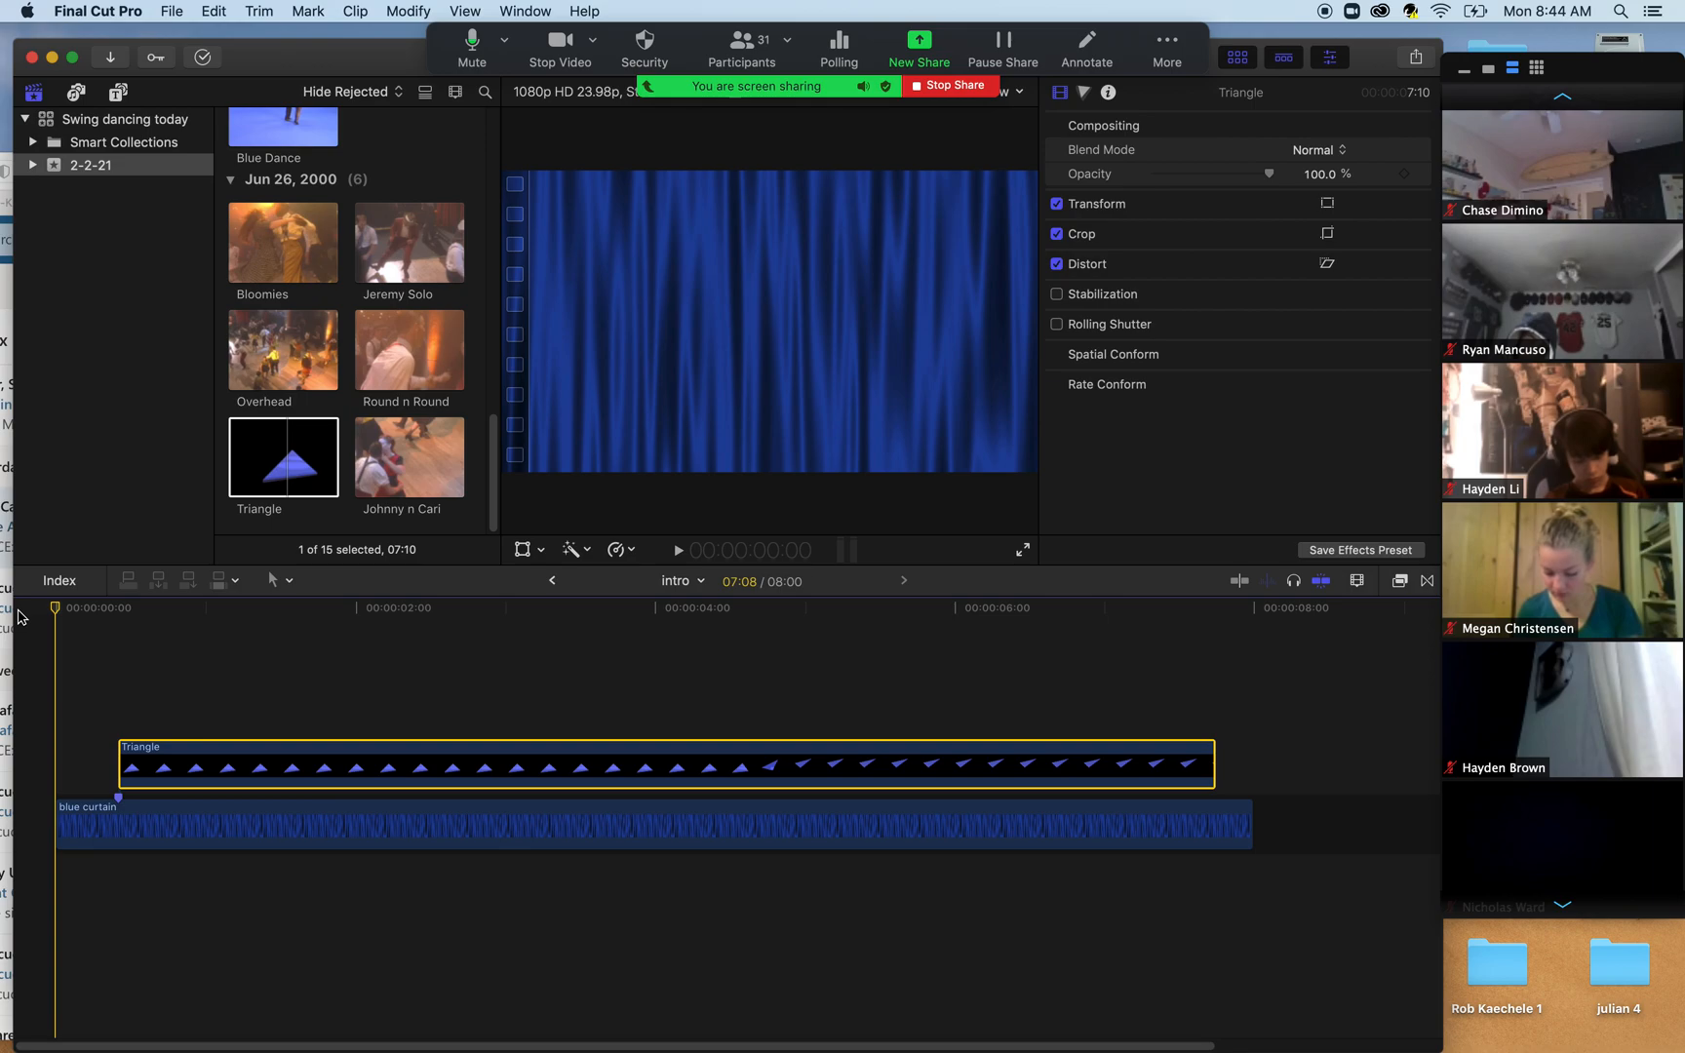
pyautogui.press('space')
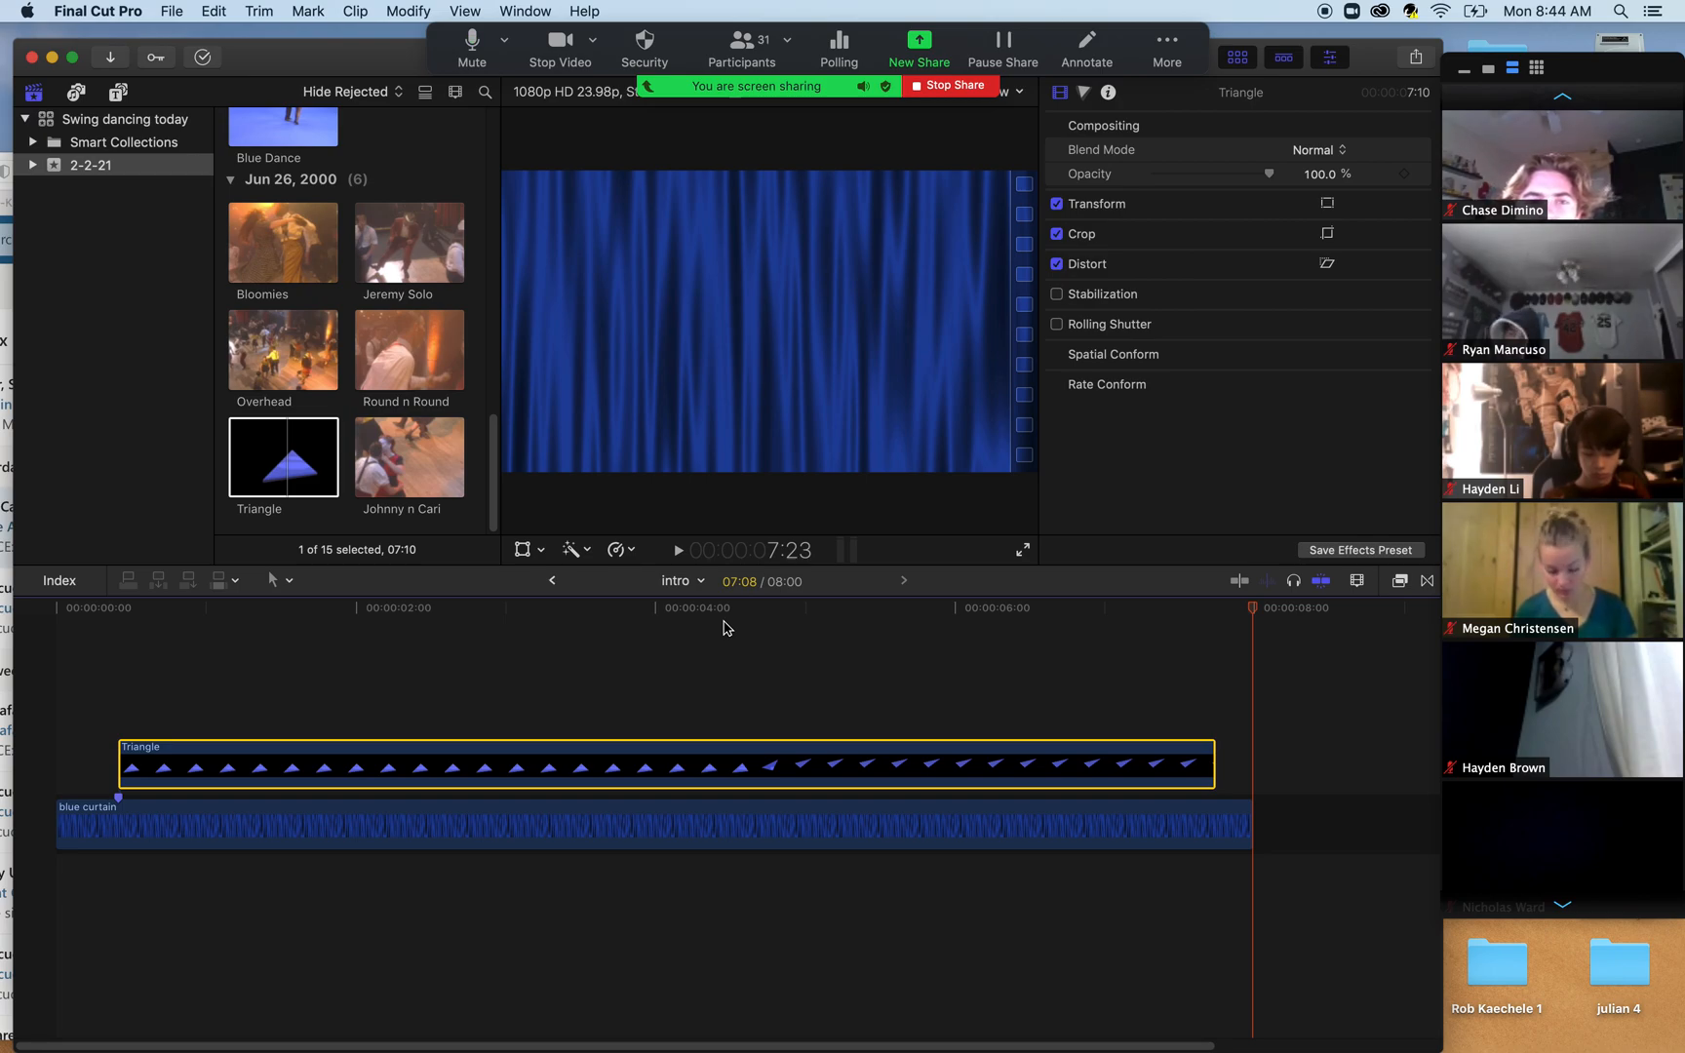
# - Scrub through the Triangle clip around the four- to five-second mark to find where the triangle starts turning
pyautogui.moveTo(682, 609); pyautogui.dragTo(889, 588)
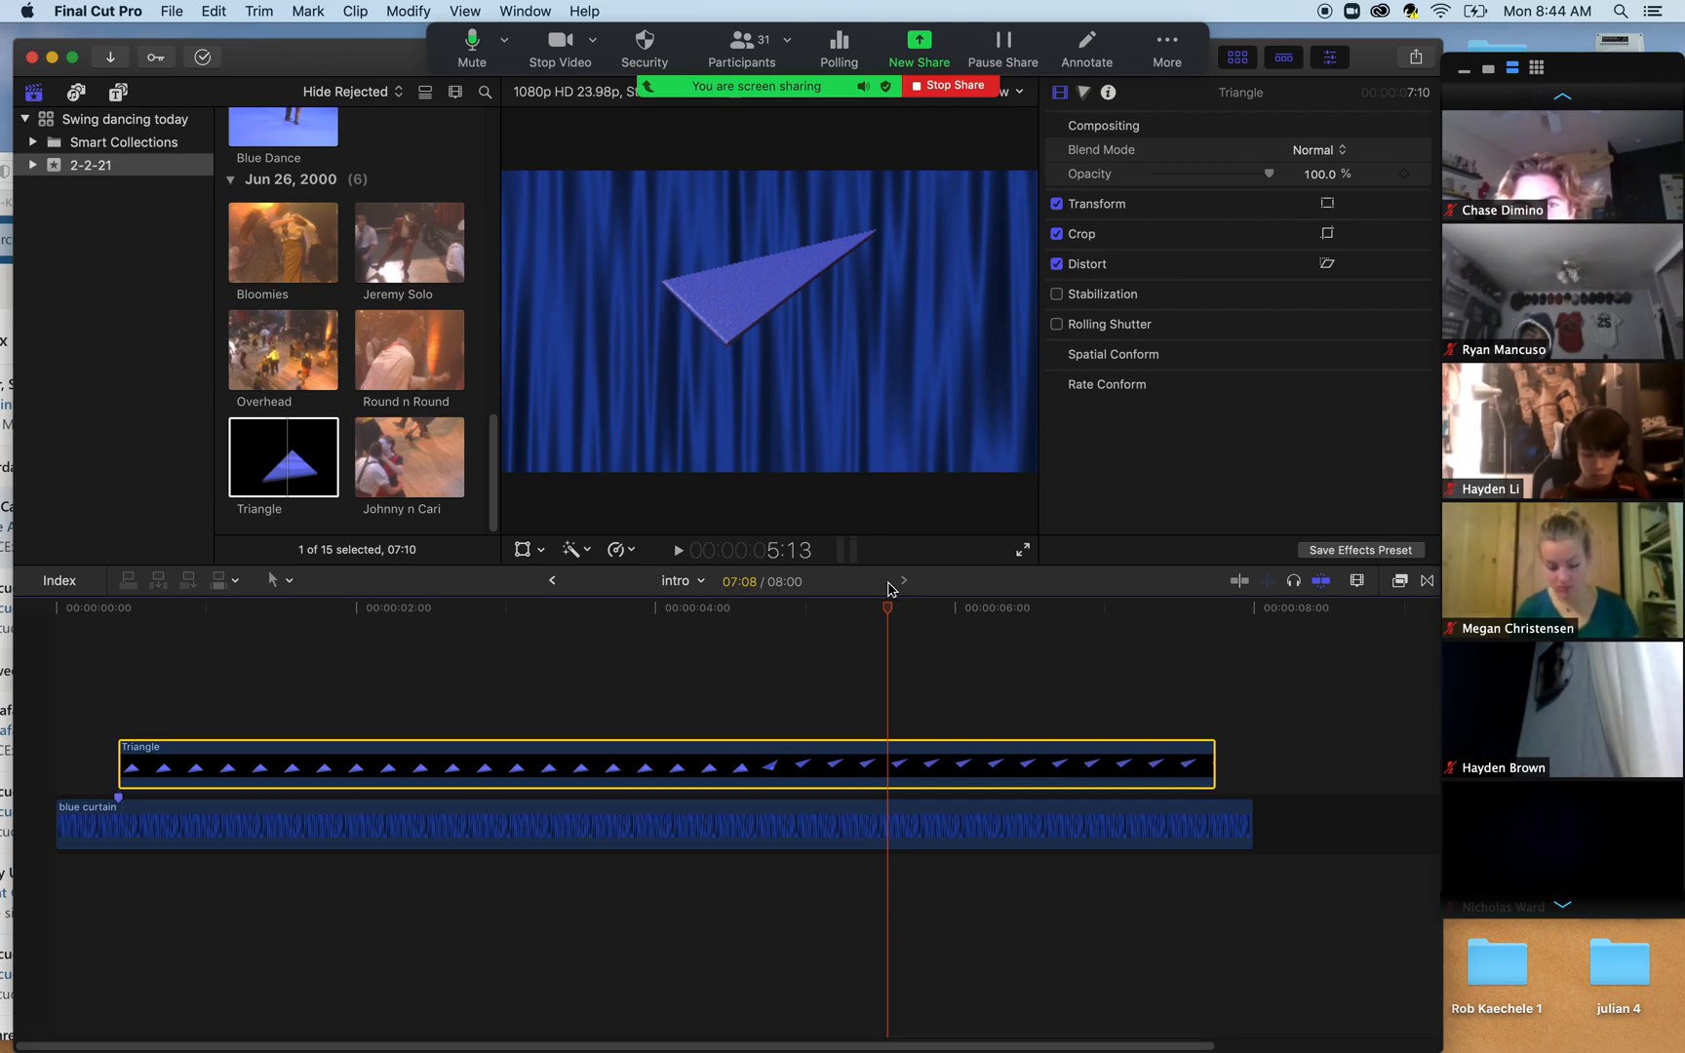
pyautogui.moveTo(889, 587); pyautogui.dragTo(869, 599)
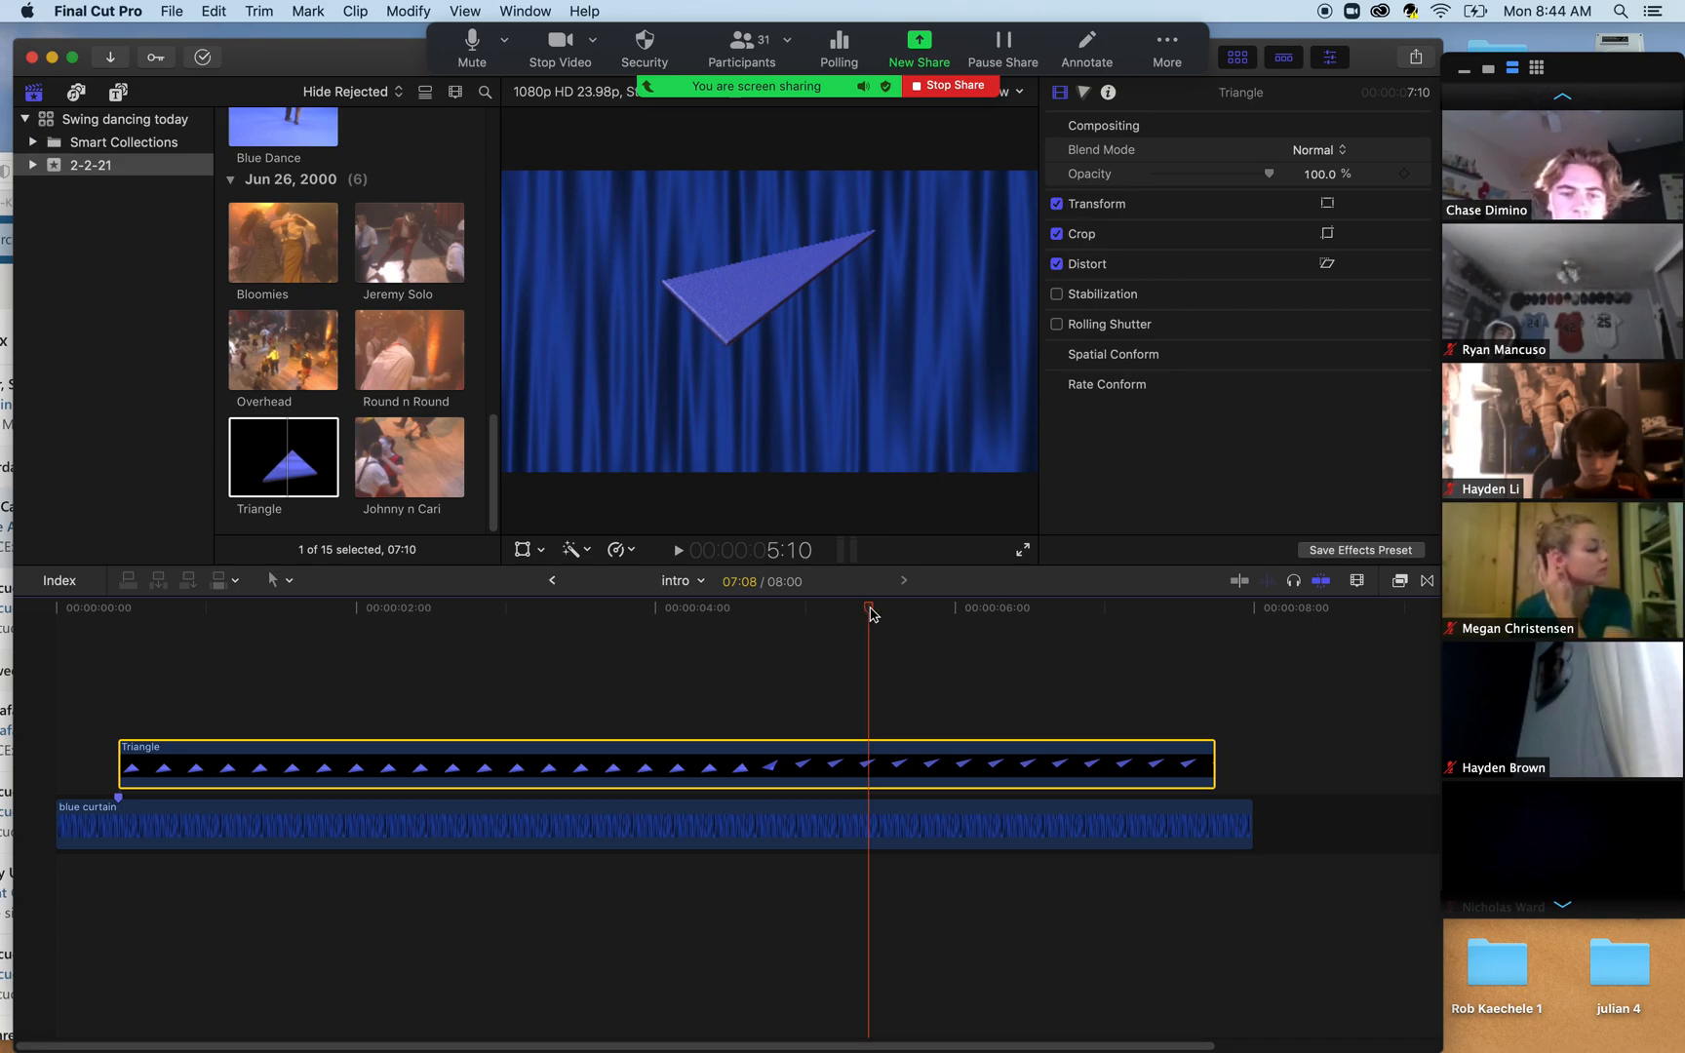
pyautogui.moveTo(872, 612)
pyautogui.mouseDown()
pyautogui.moveTo(855, 612)
pyautogui.moveTo(889, 616)
pyautogui.moveTo(851, 626)
pyautogui.mouseUp()
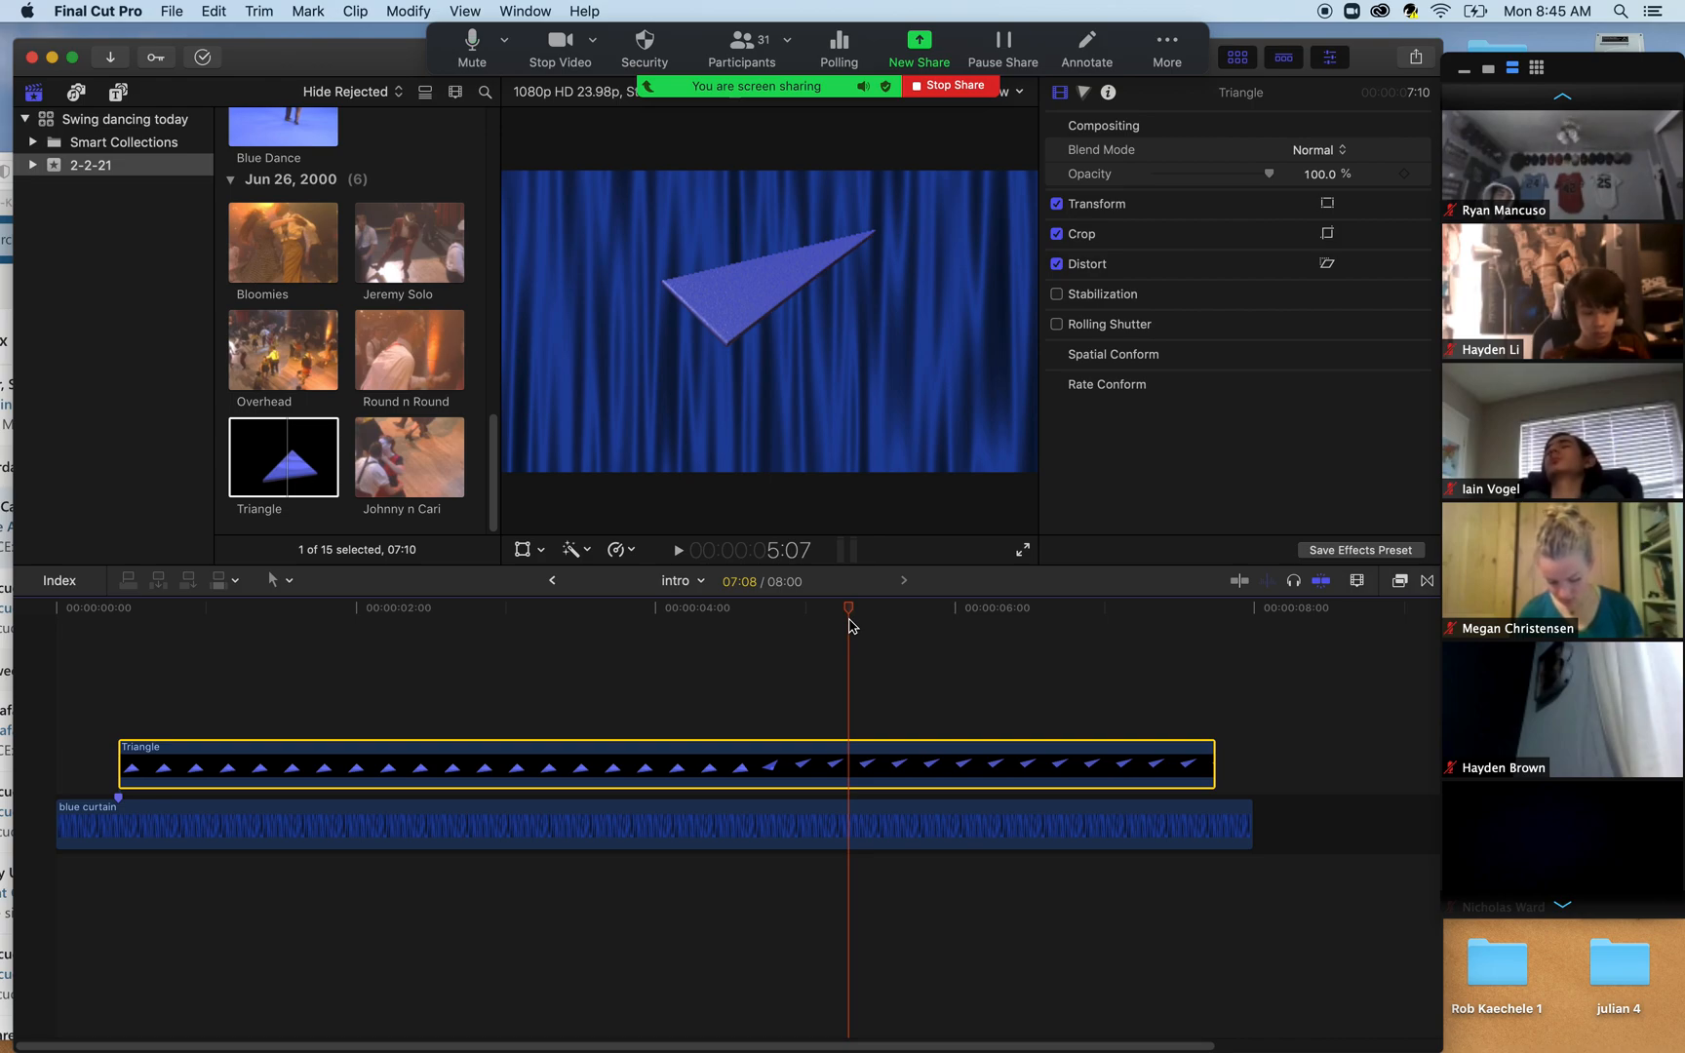
pyautogui.moveTo(849, 626); pyautogui.dragTo(707, 629)
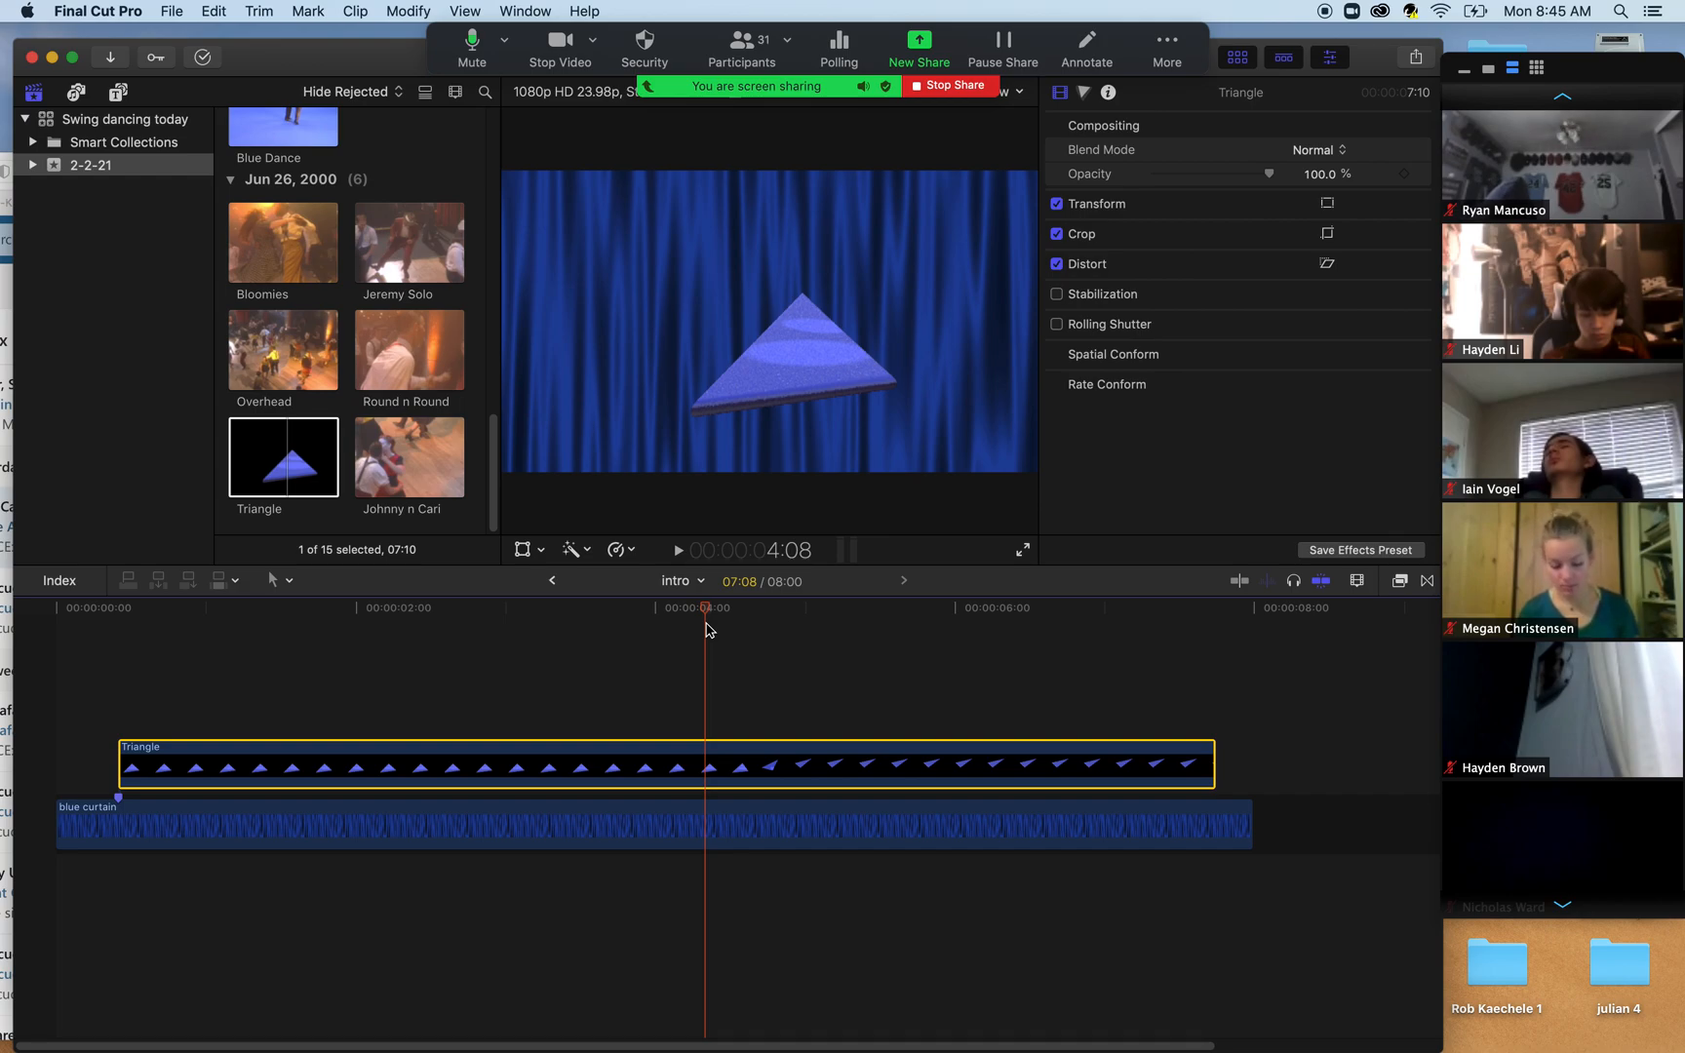
pyautogui.moveTo(706, 614); pyautogui.dragTo(734, 621)
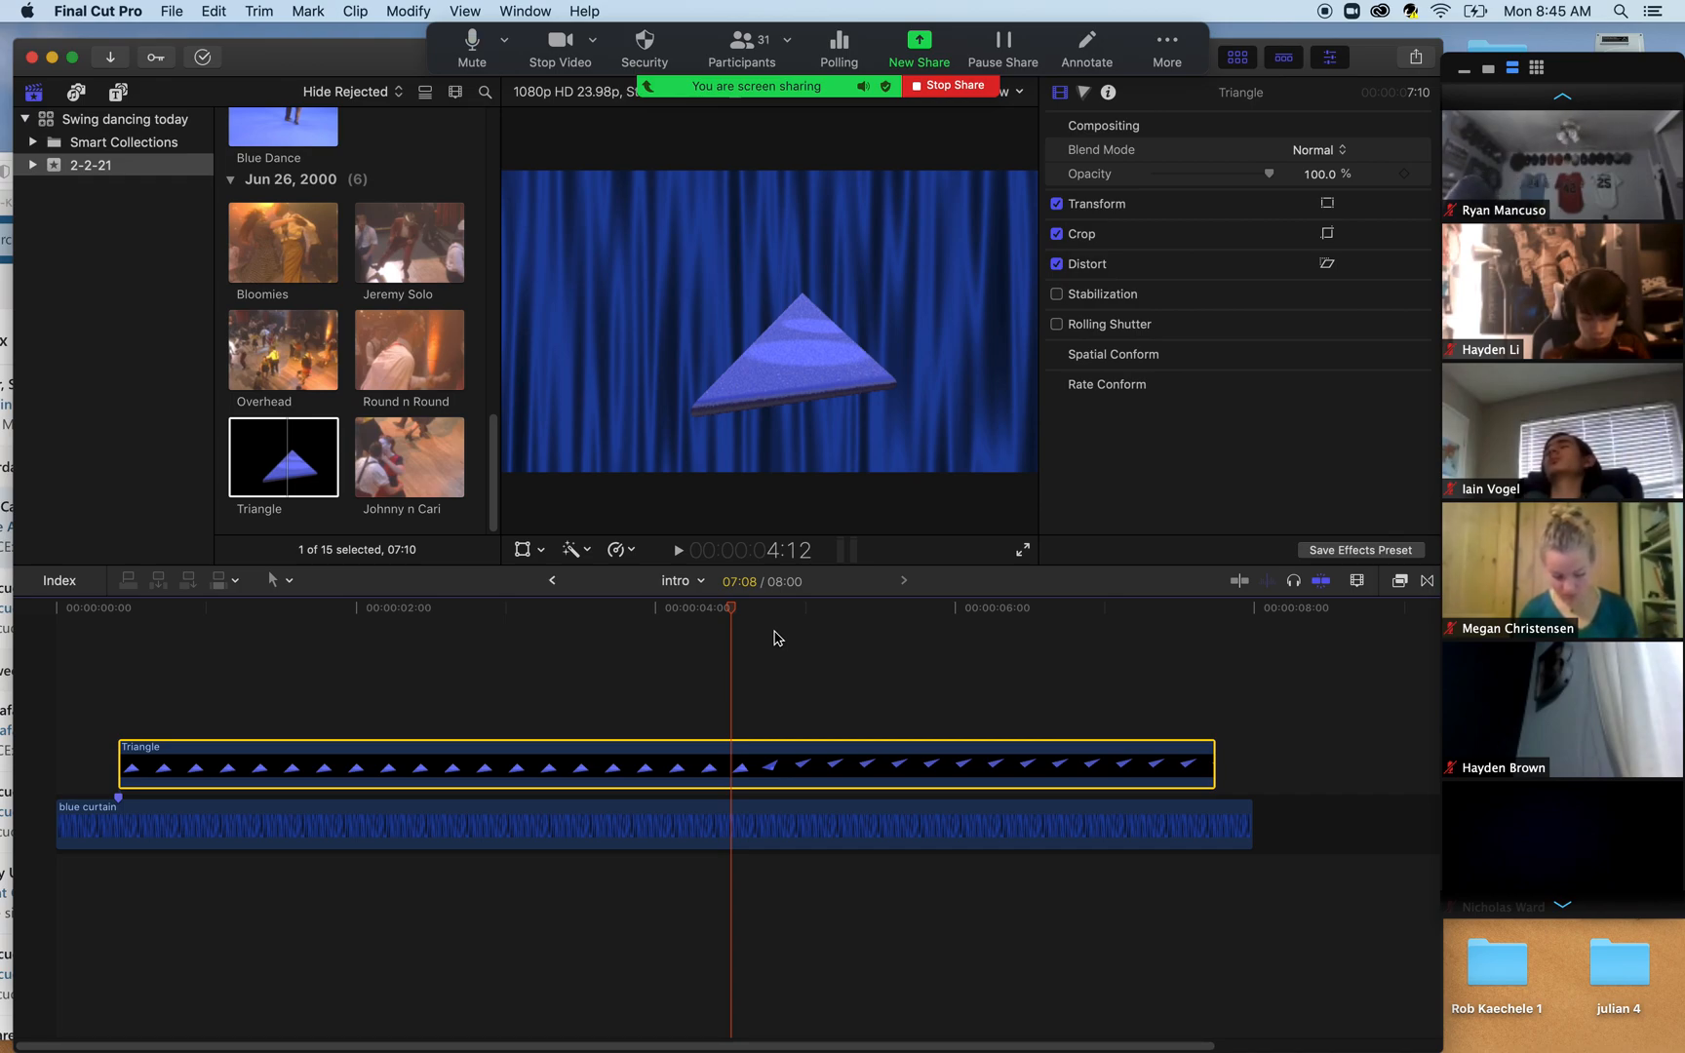
# - Position the playhead frame by frame at 4:14, where the triangle starts turning, and add a marker to the Triangle clip
pyautogui.press('Right')
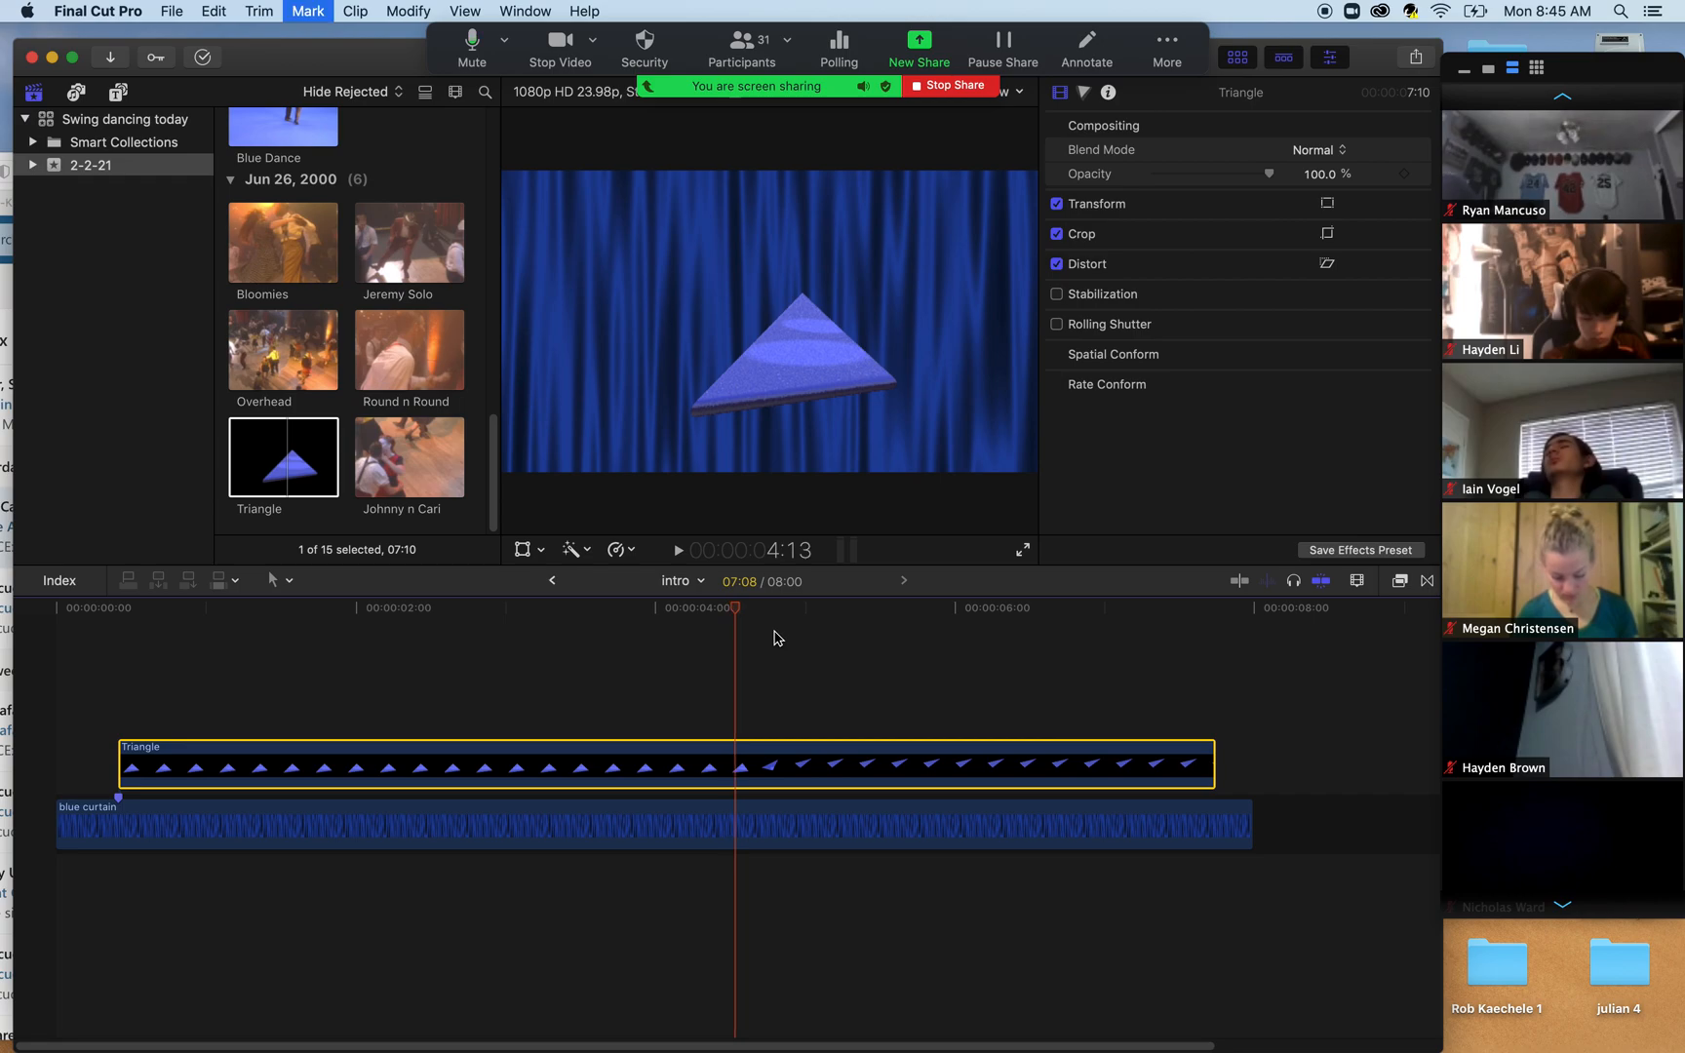
pyautogui.press('Right')
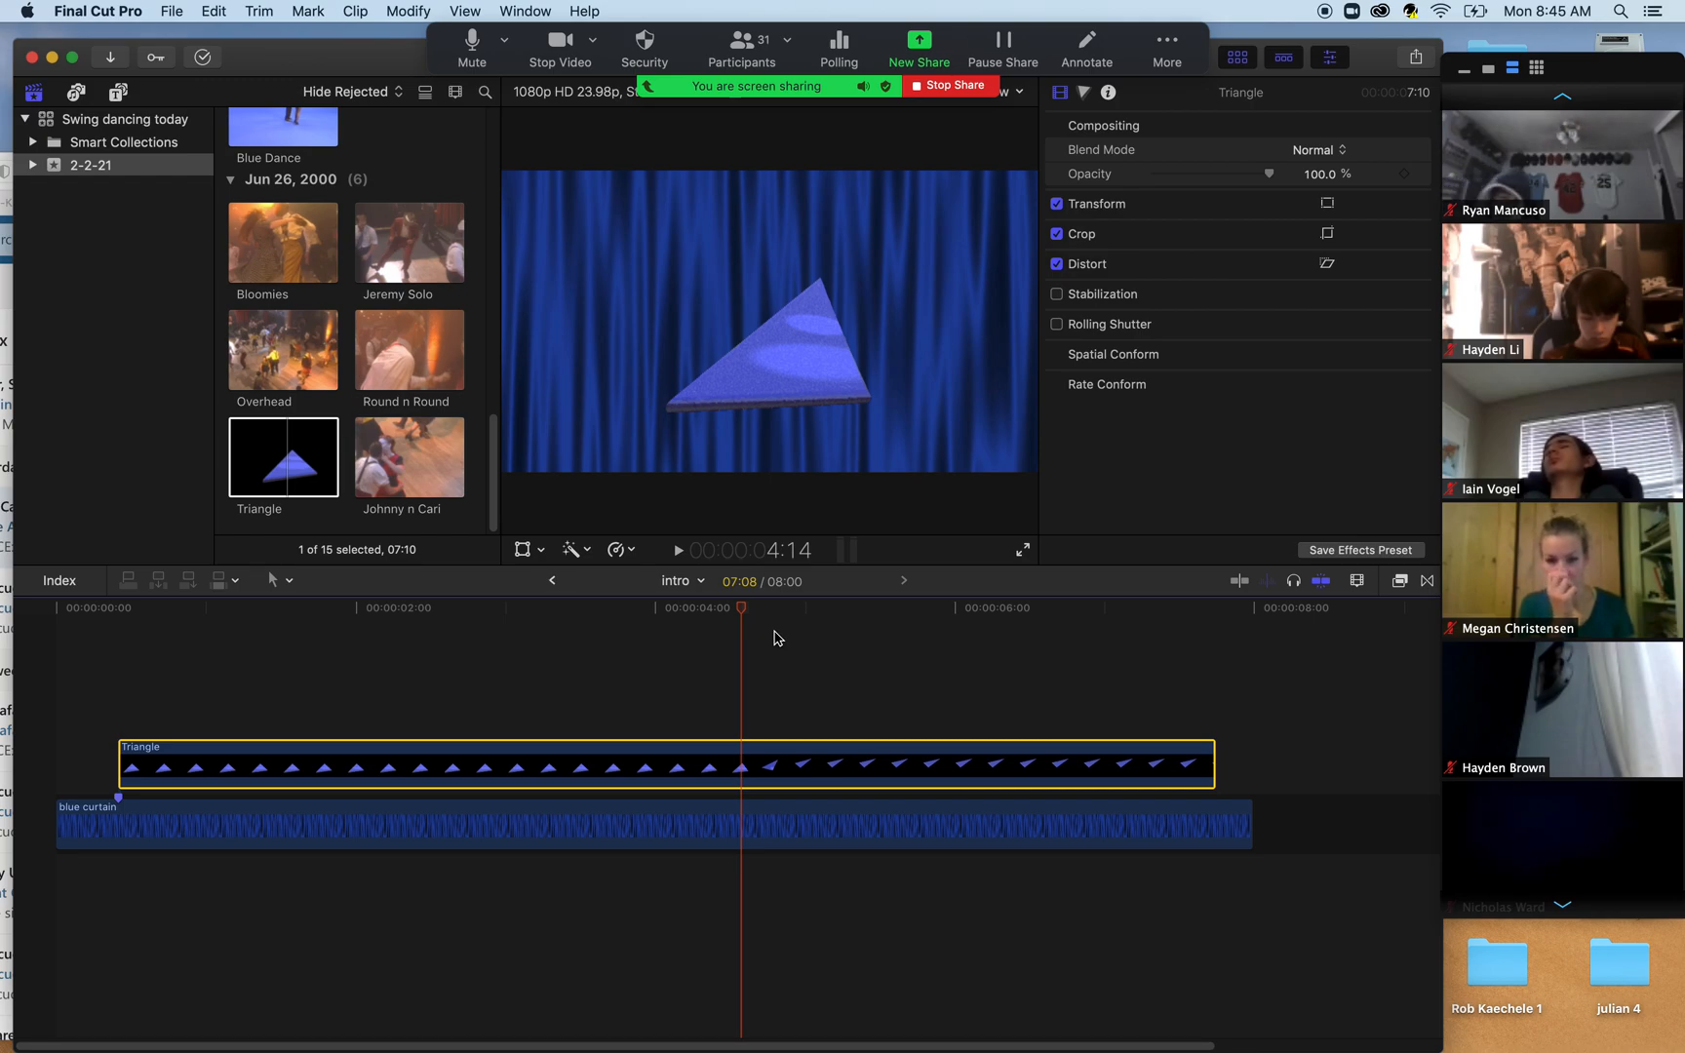
pyautogui.press('Left')
pyautogui.press('Left')
pyautogui.press('Left')
pyautogui.press('Left')
pyautogui.press('Left')
pyautogui.press('Left')
pyautogui.press('Left')
pyautogui.press('Left')
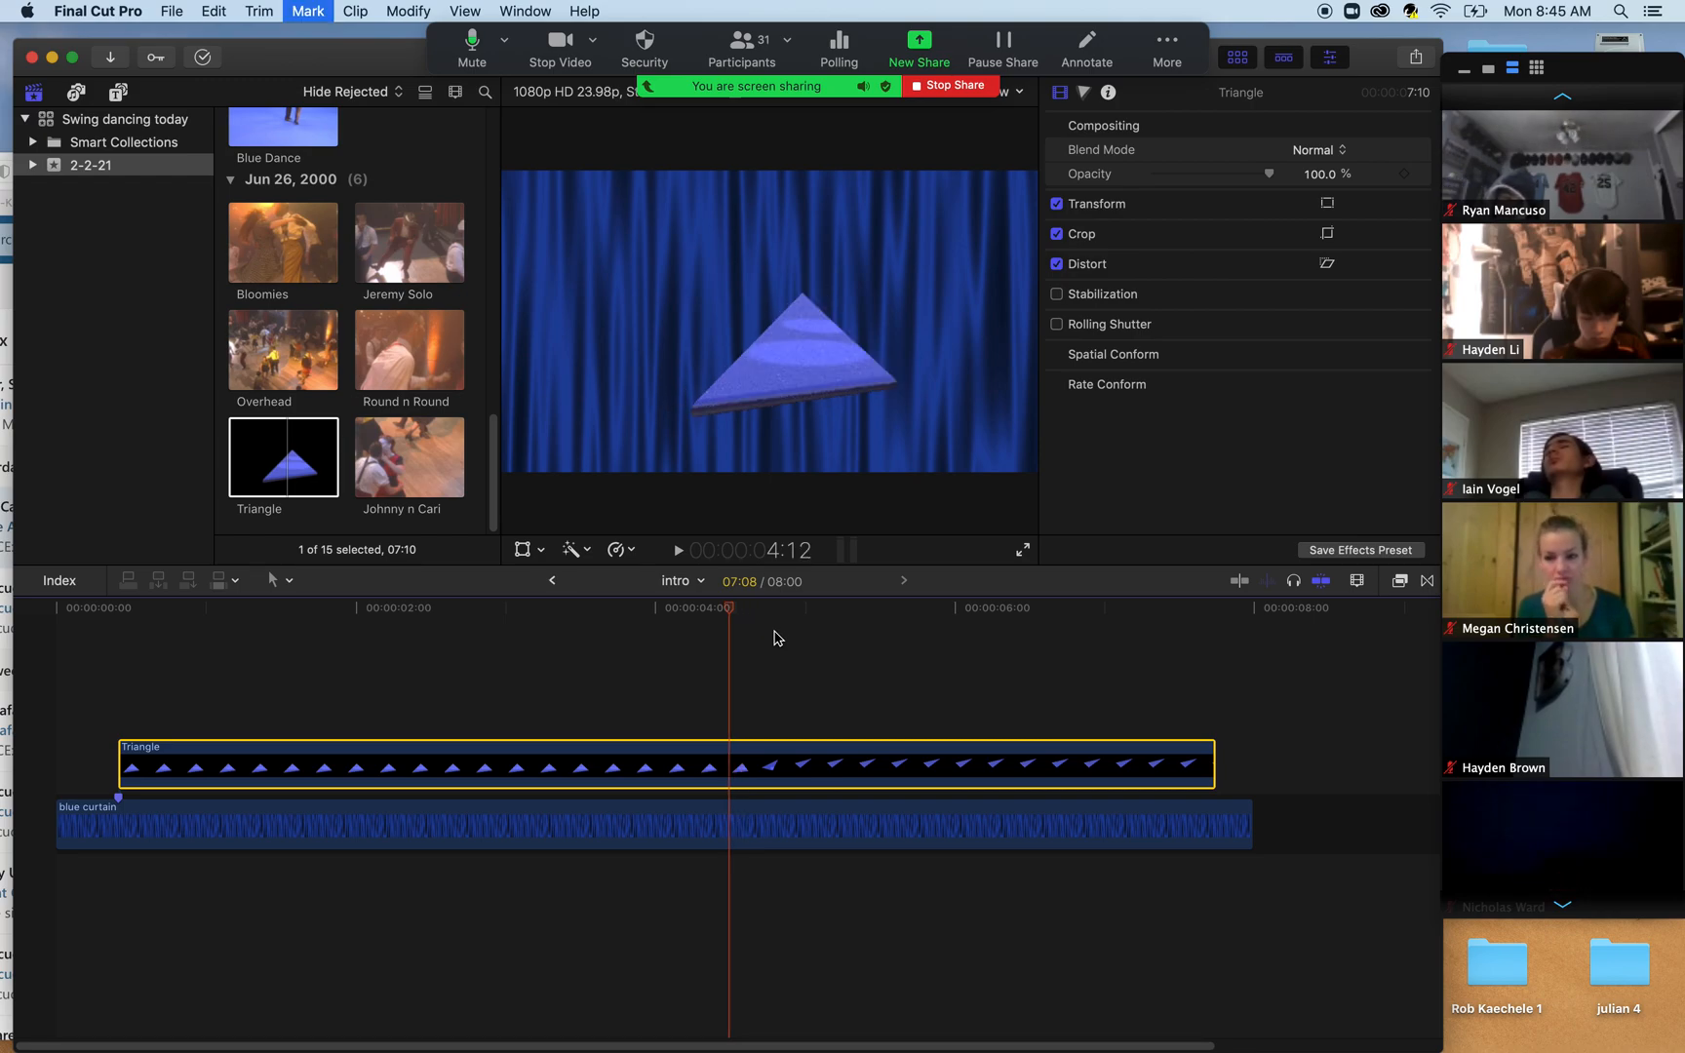
pyautogui.press('Right')
pyautogui.press('Right')
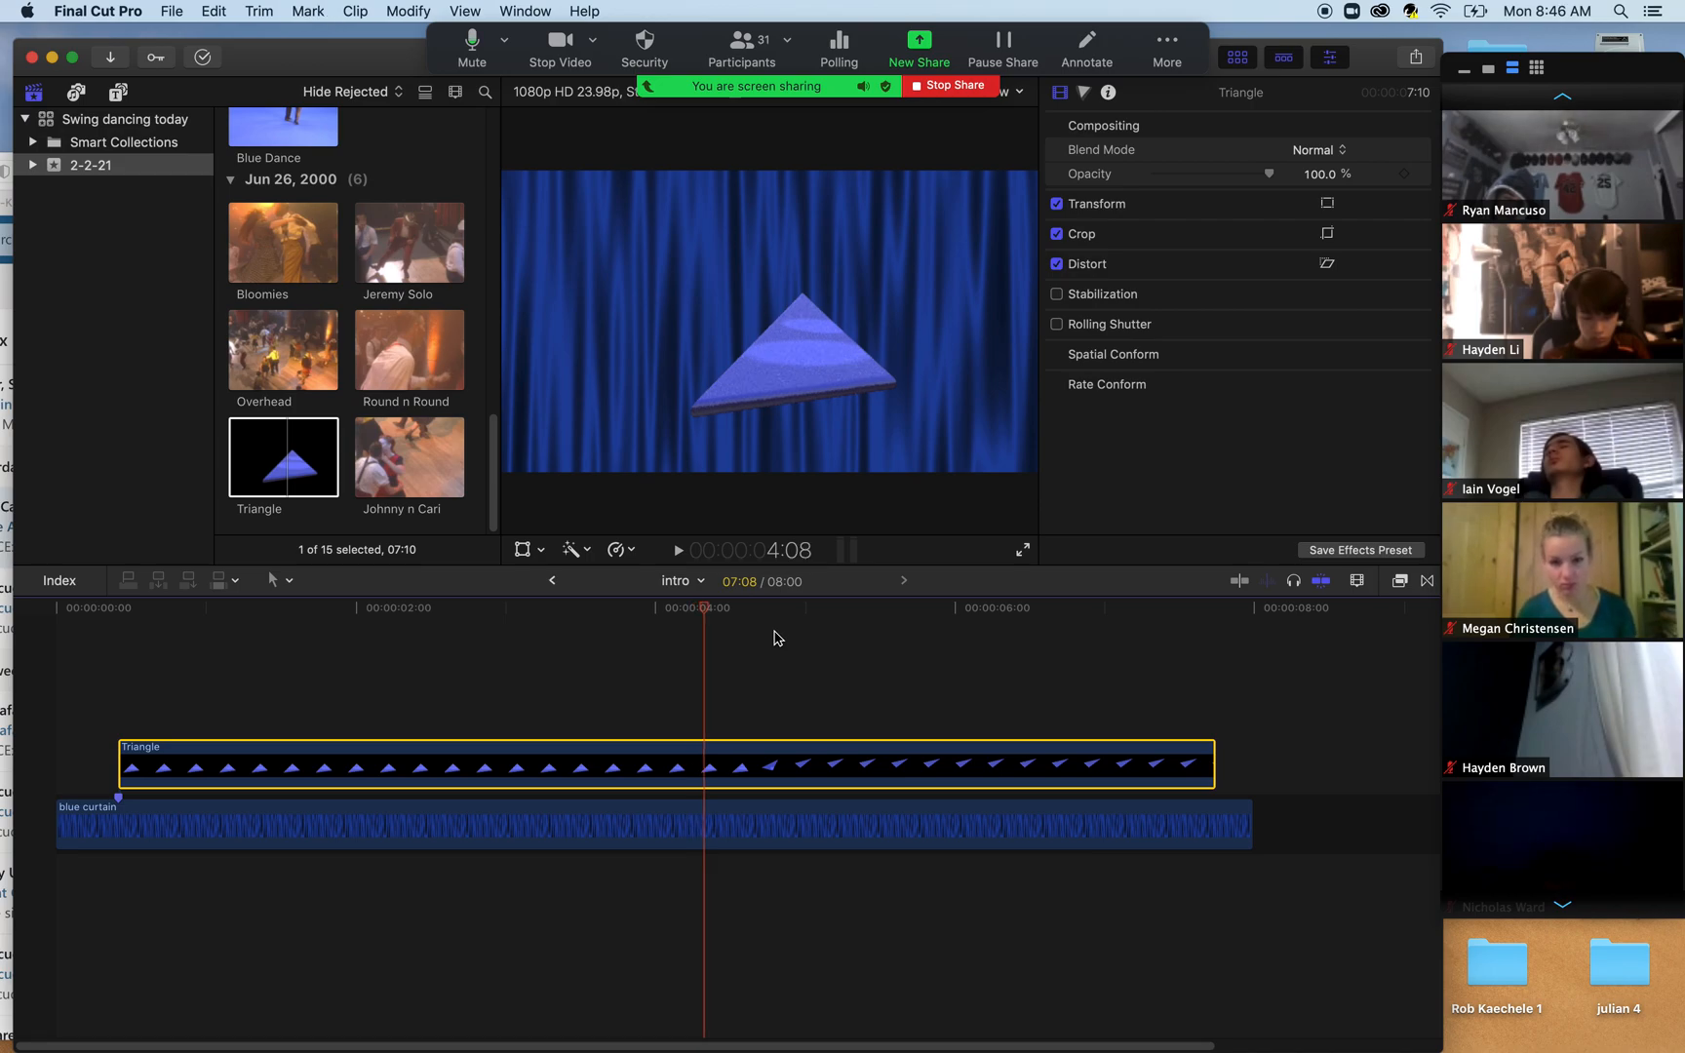
pyautogui.press('Right')
pyautogui.press('Right')
pyautogui.press('Right')
pyautogui.press('Right')
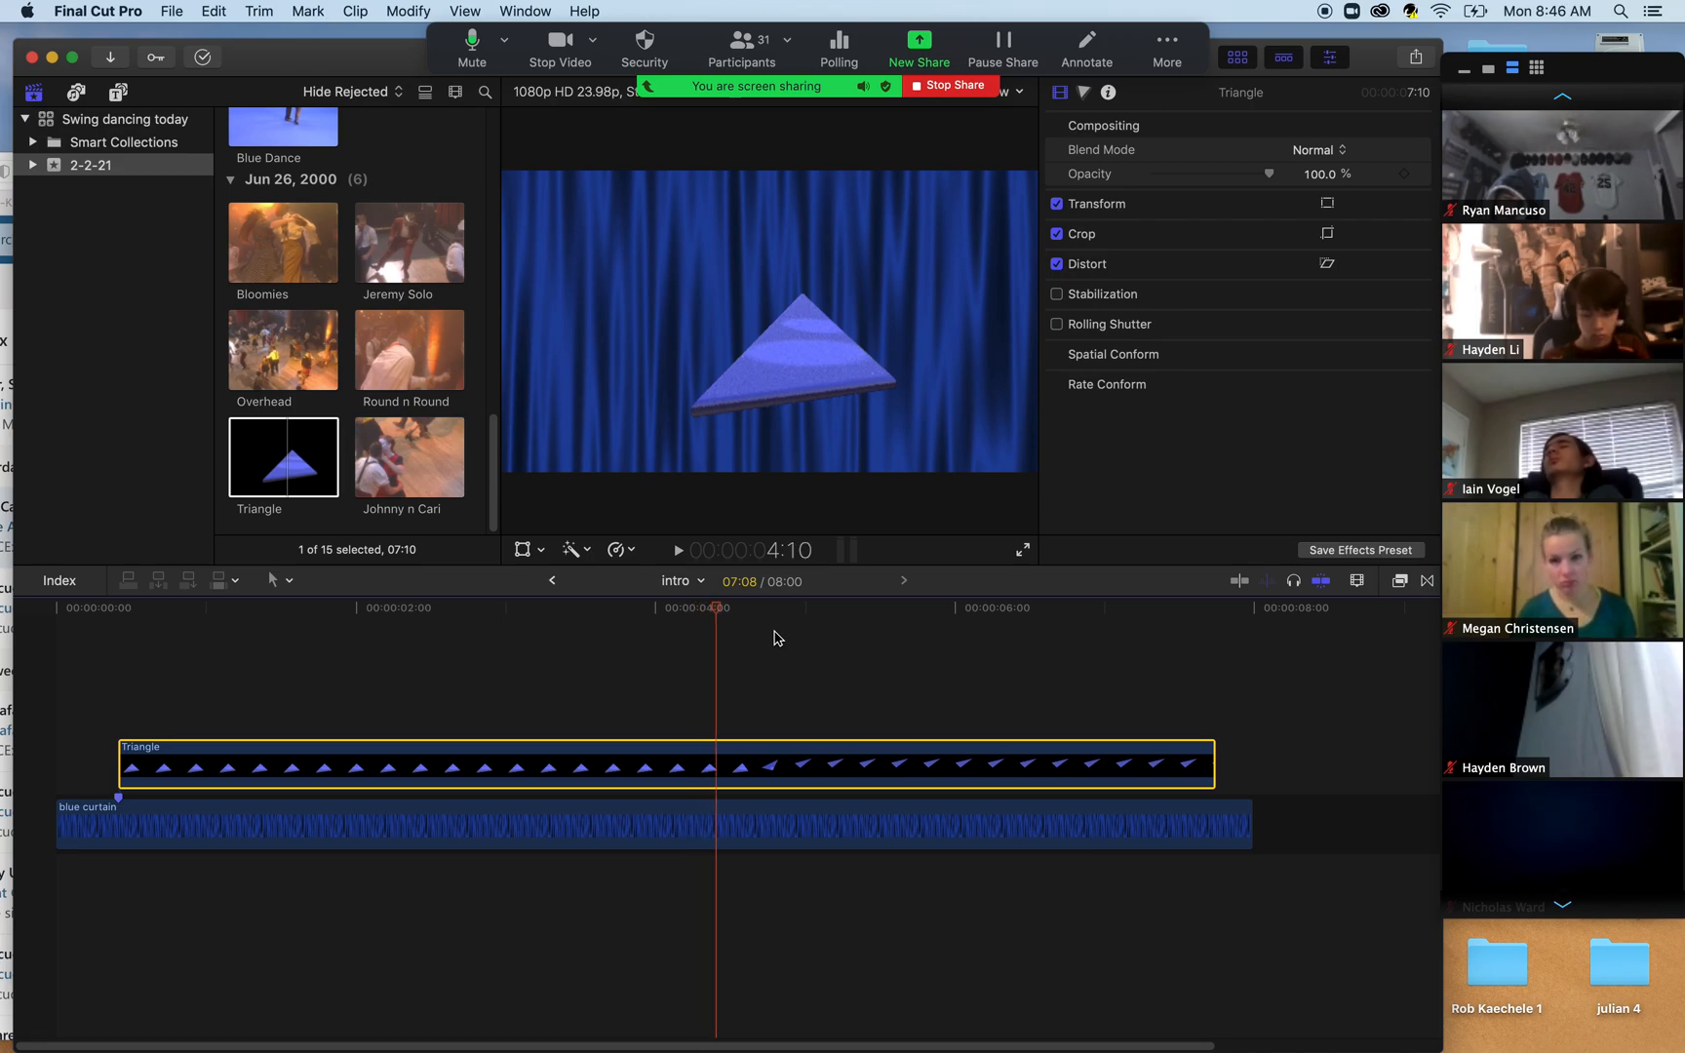
pyautogui.press('Right')
pyautogui.press('Right')
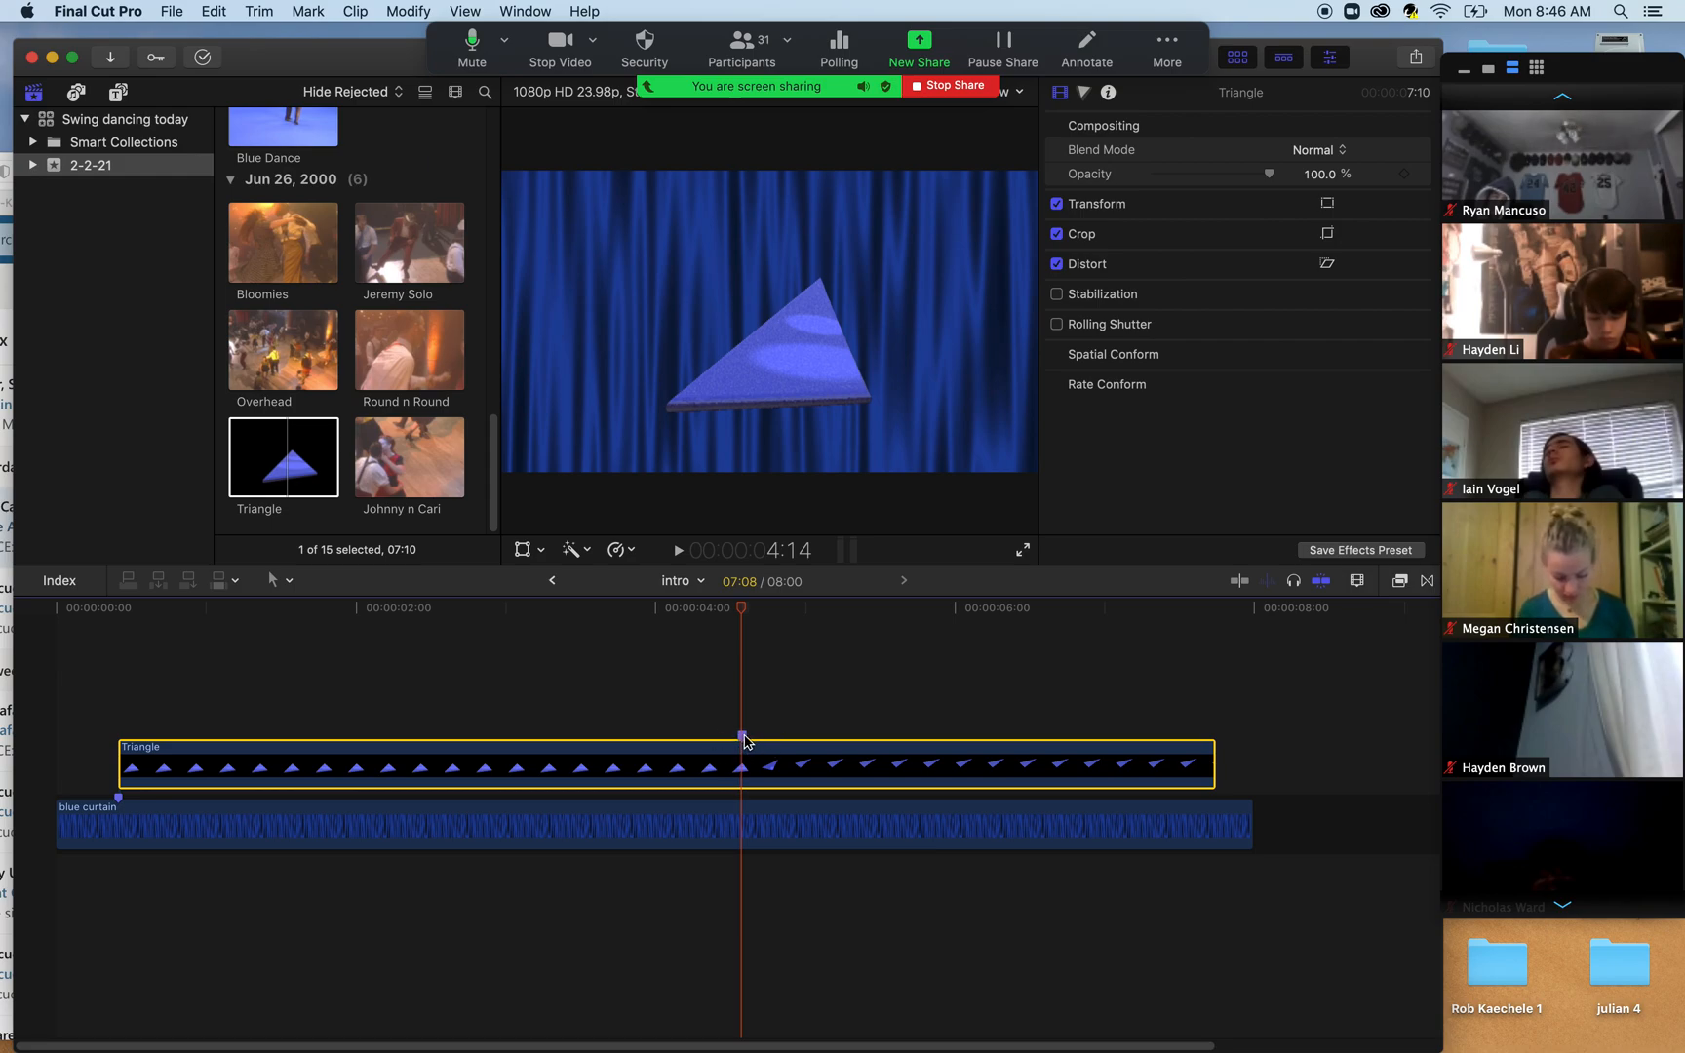
# - Play the intro from just before the Triangle clip's marker to review the triangle's movement
pyautogui.moveTo(682, 609); pyautogui.dragTo(636, 610)
pyautogui.press('space')
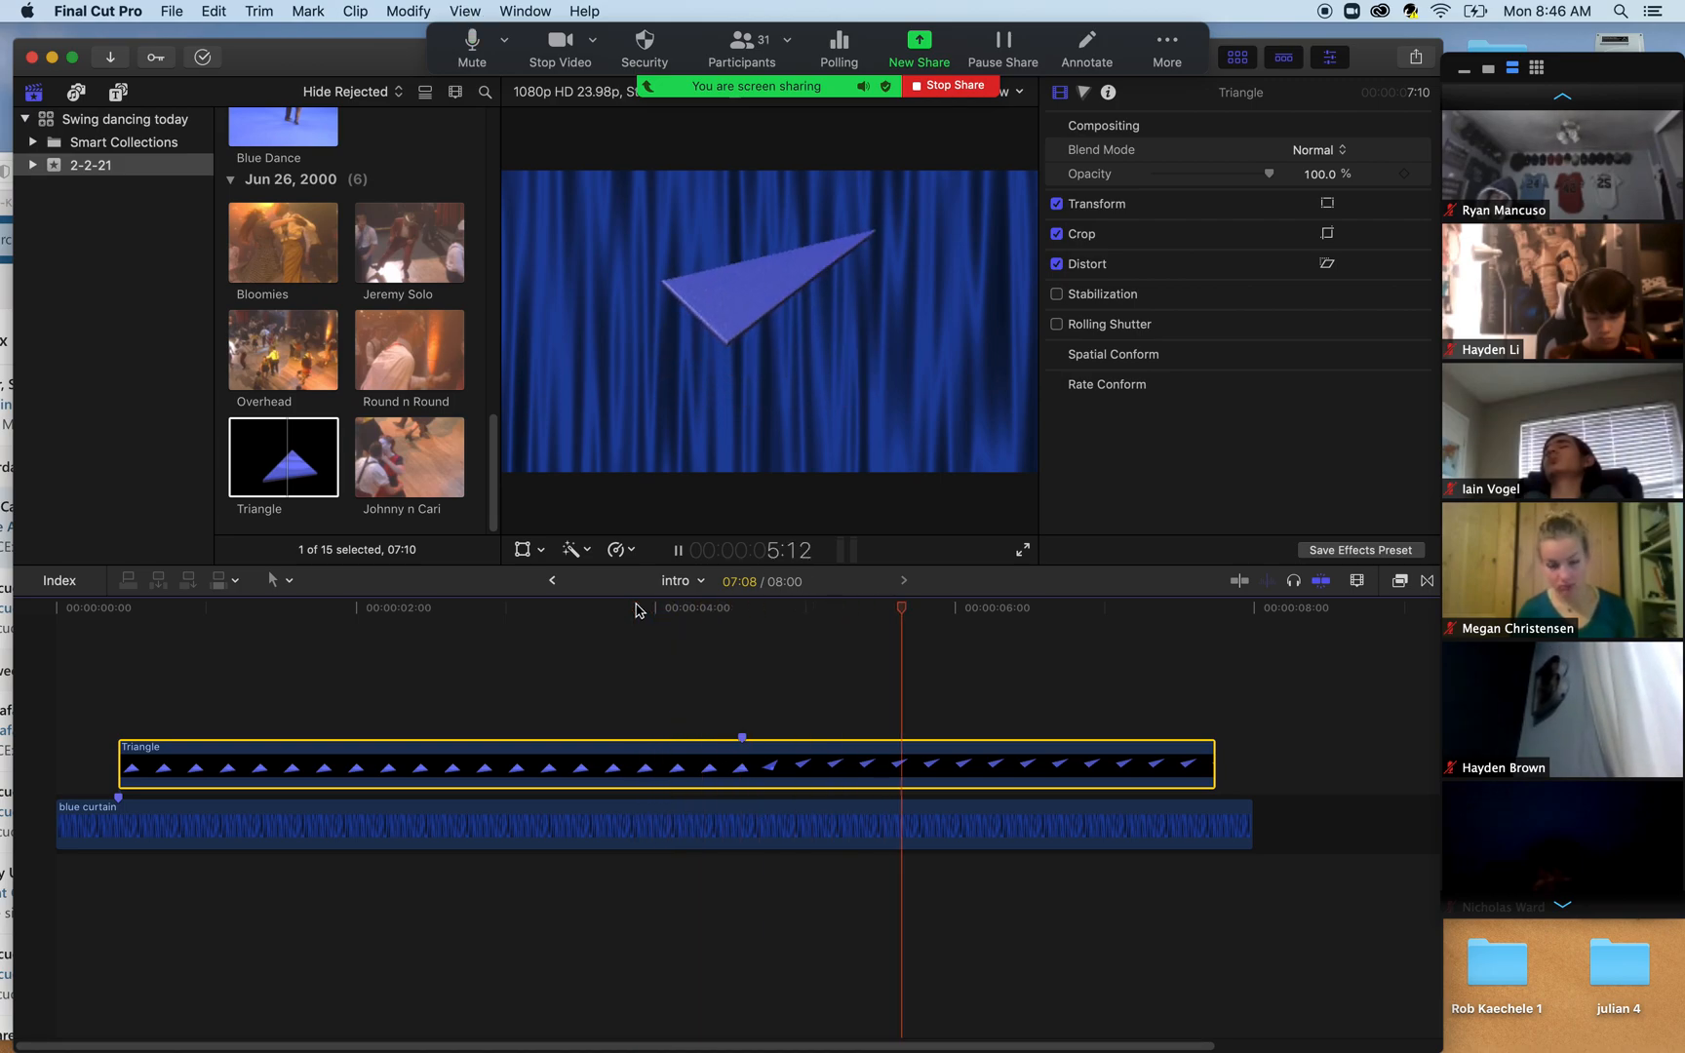
pyautogui.press('space')
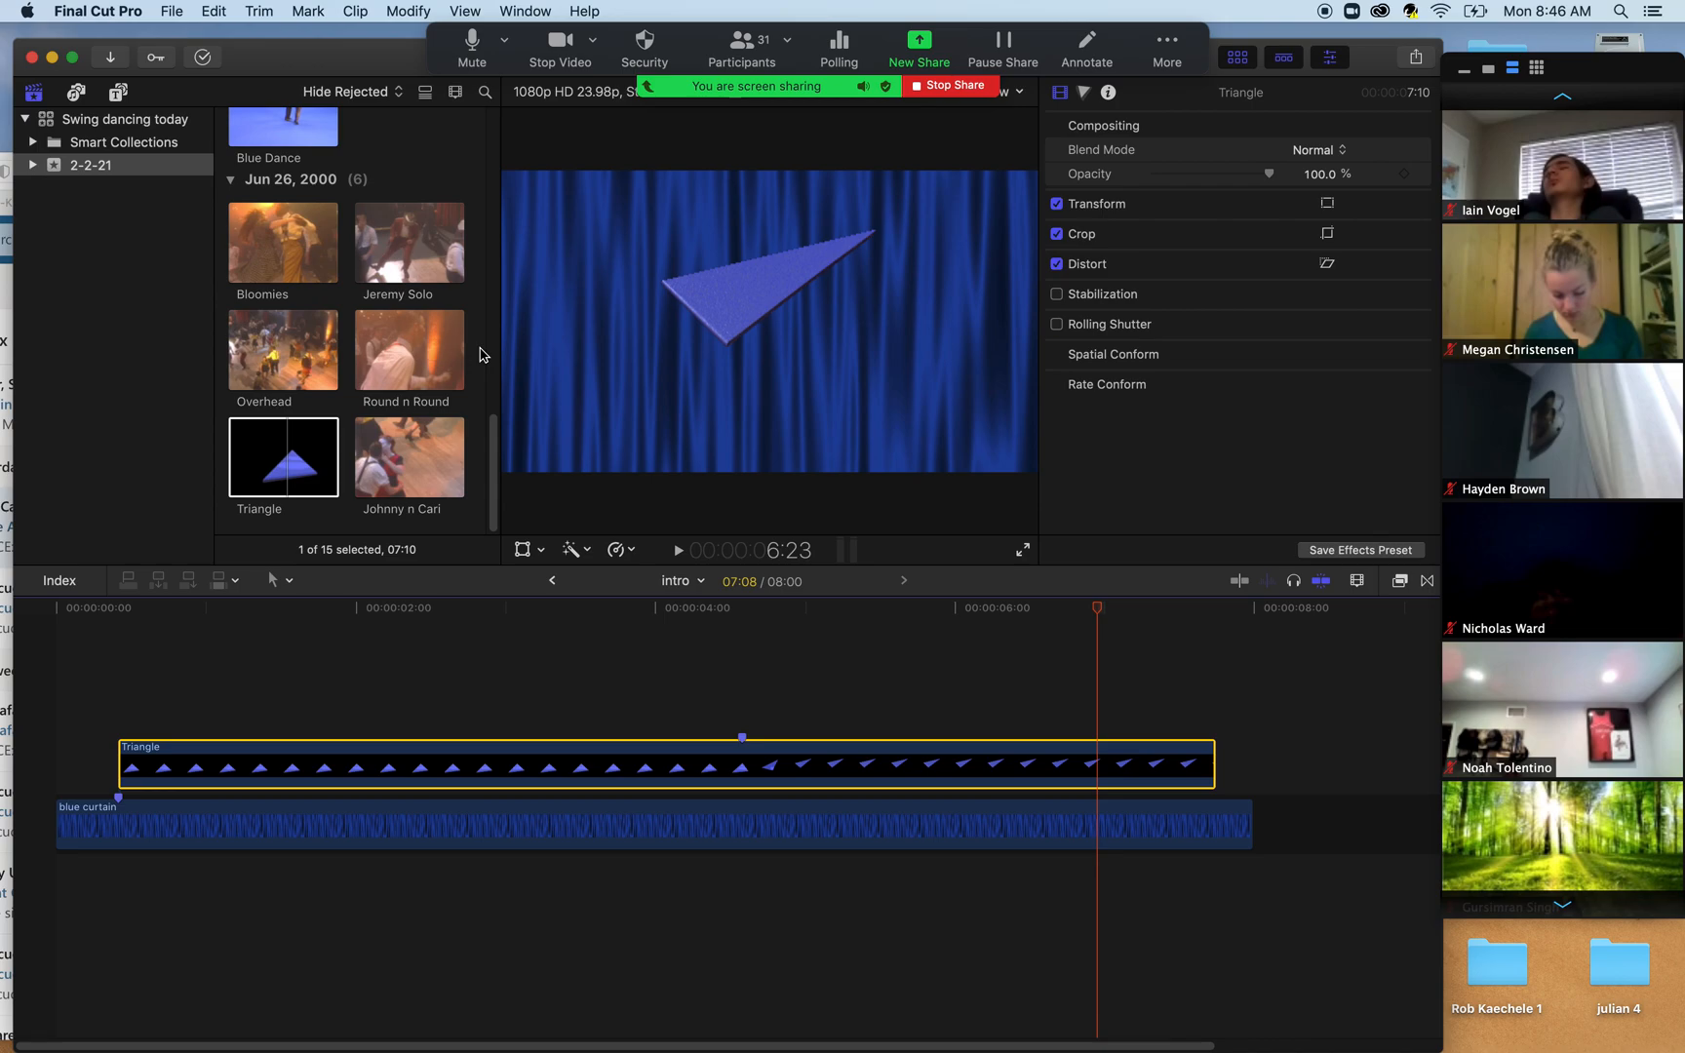
# - Connect the Blue Dance clip from the Jul 13, 2000 footage above the Triangle clip, starting at the 10-frame marker
pyautogui.scroll(5, 490, 400)
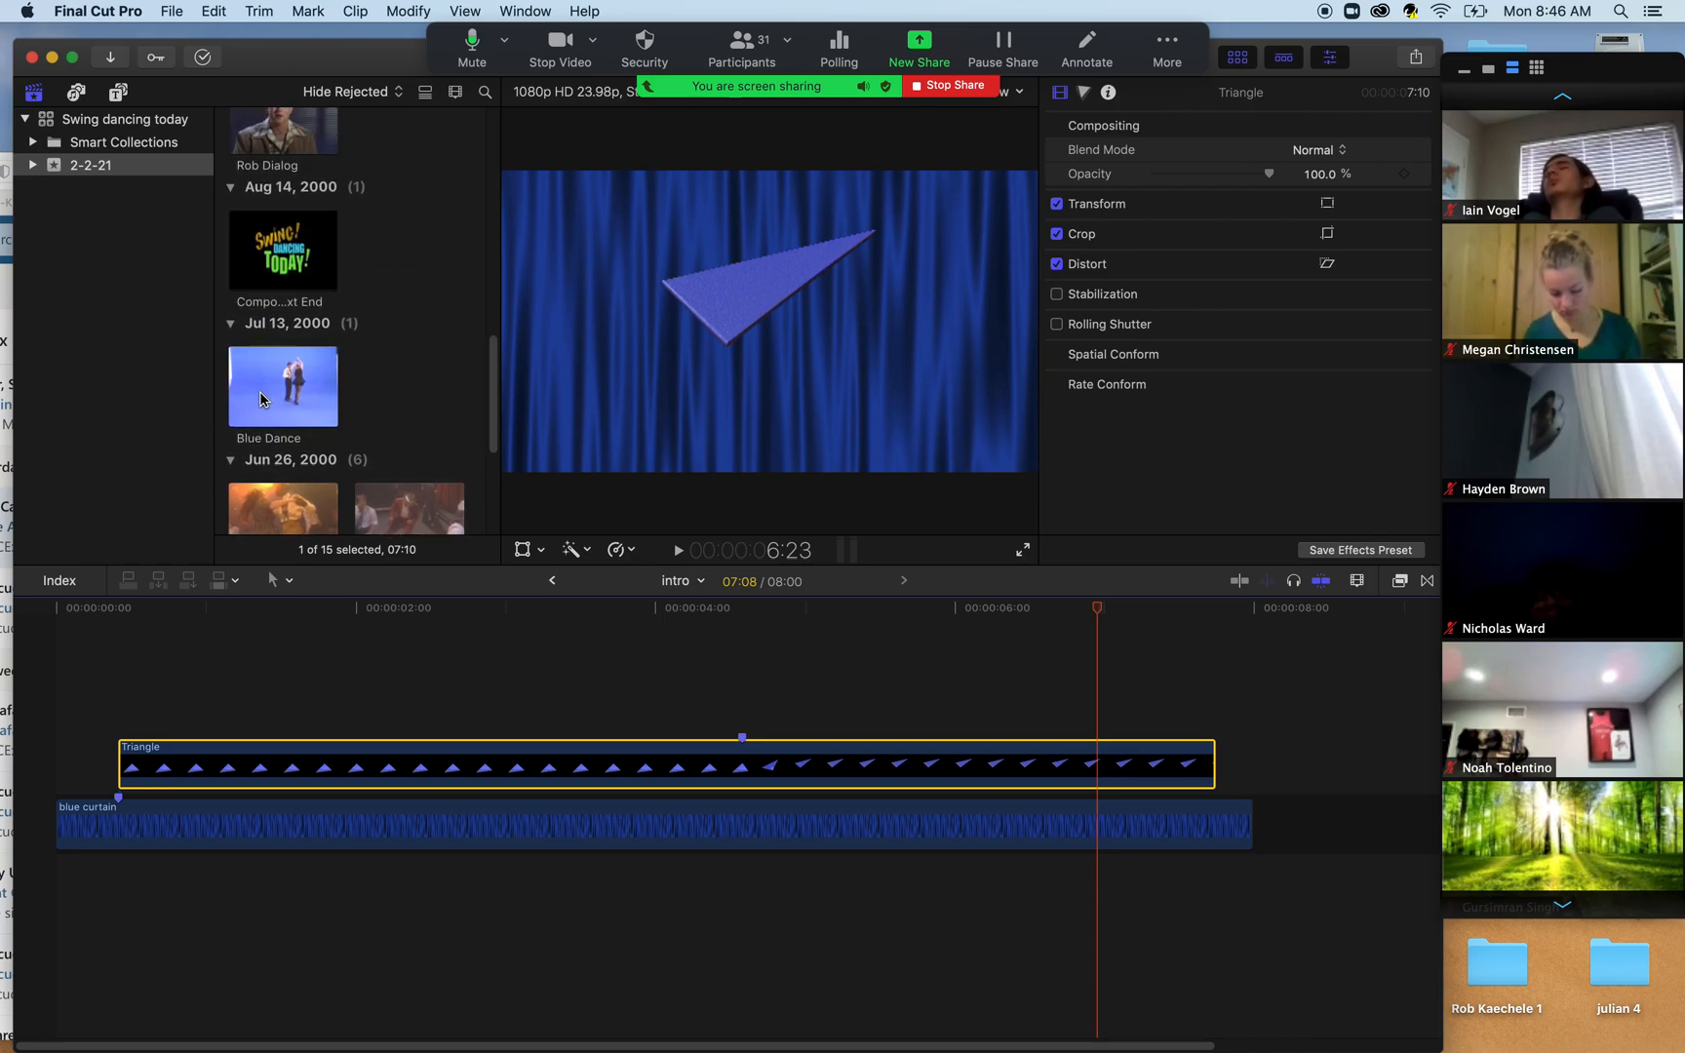
pyautogui.click(261, 398)
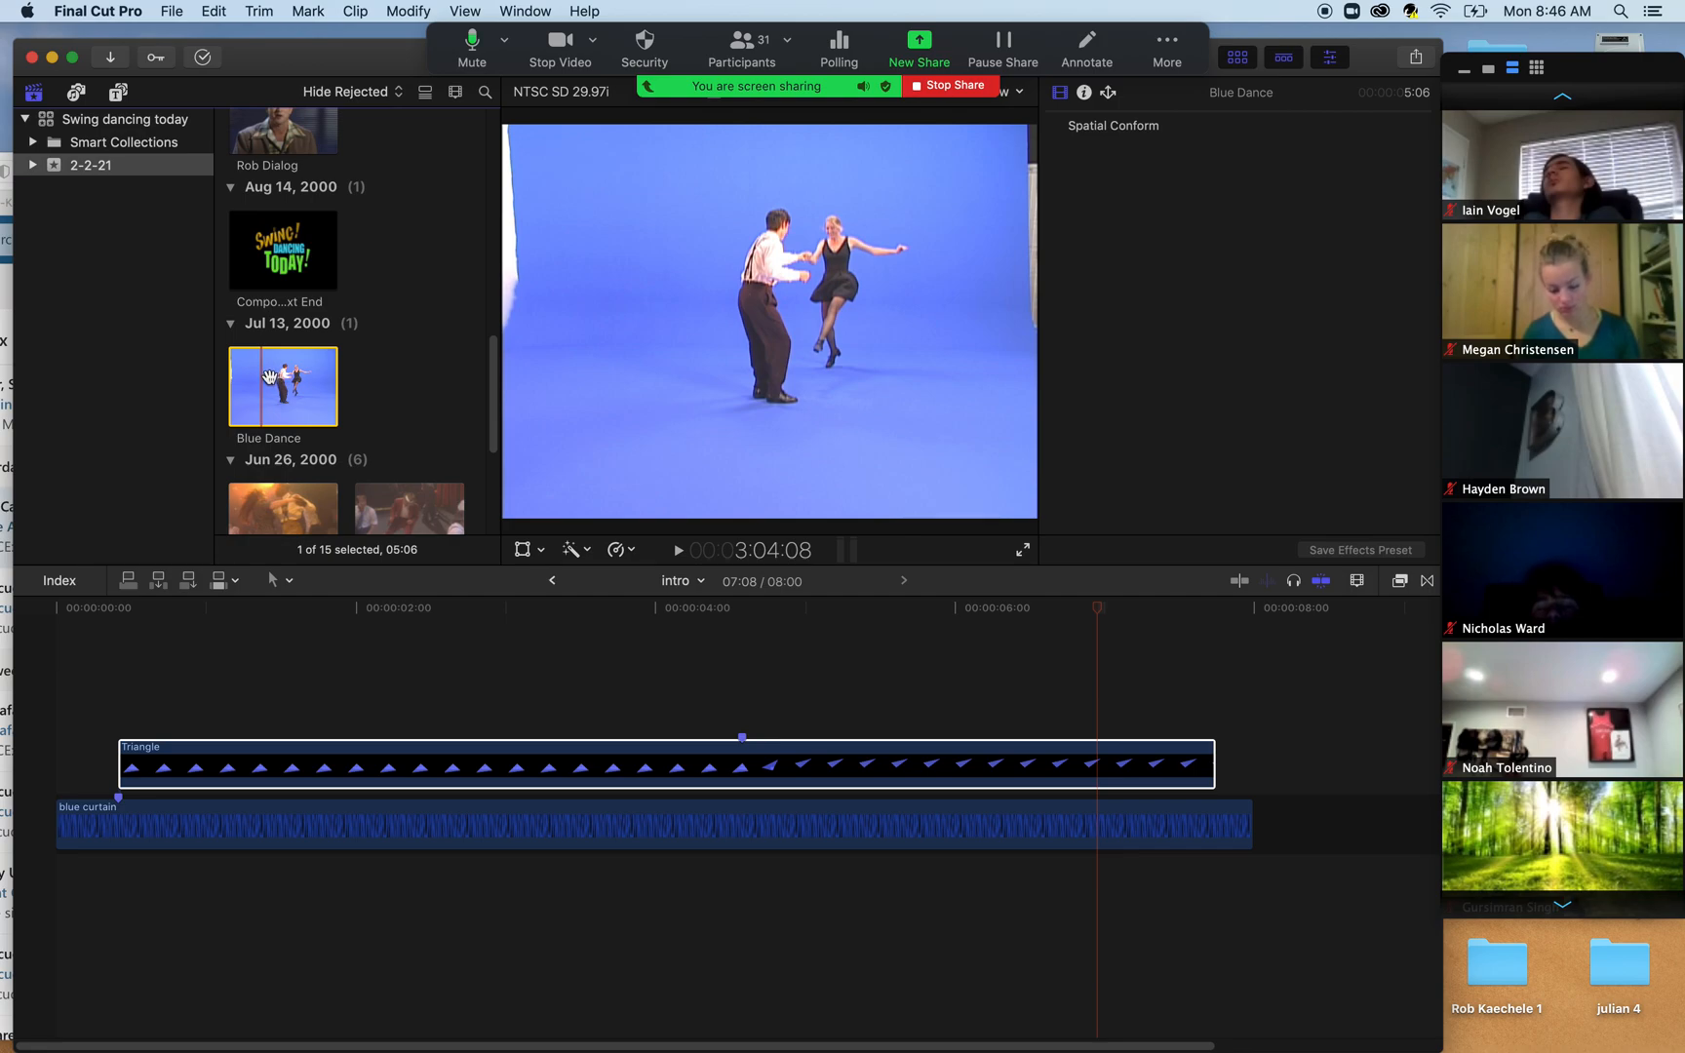
pyautogui.moveTo(271, 380); pyautogui.dragTo(124, 716)
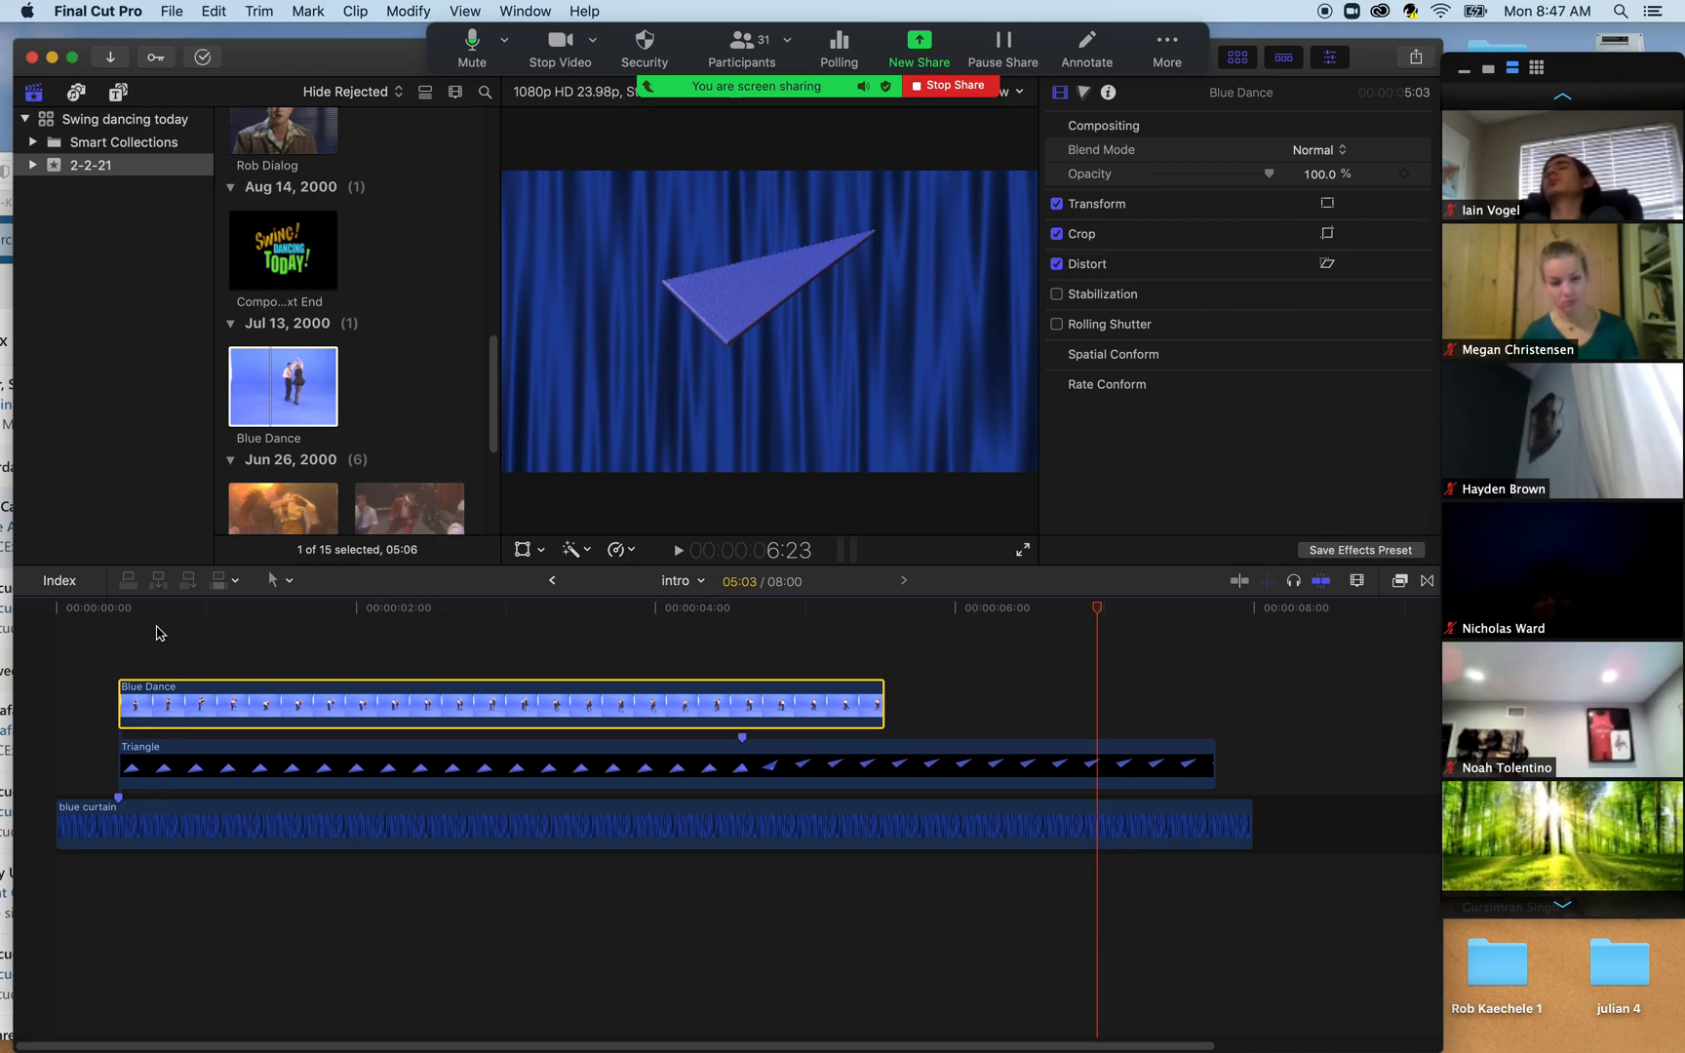
# - Play the intro from its start and return the playhead to the beginning of the Blue Dance clip
pyautogui.click(131, 608)
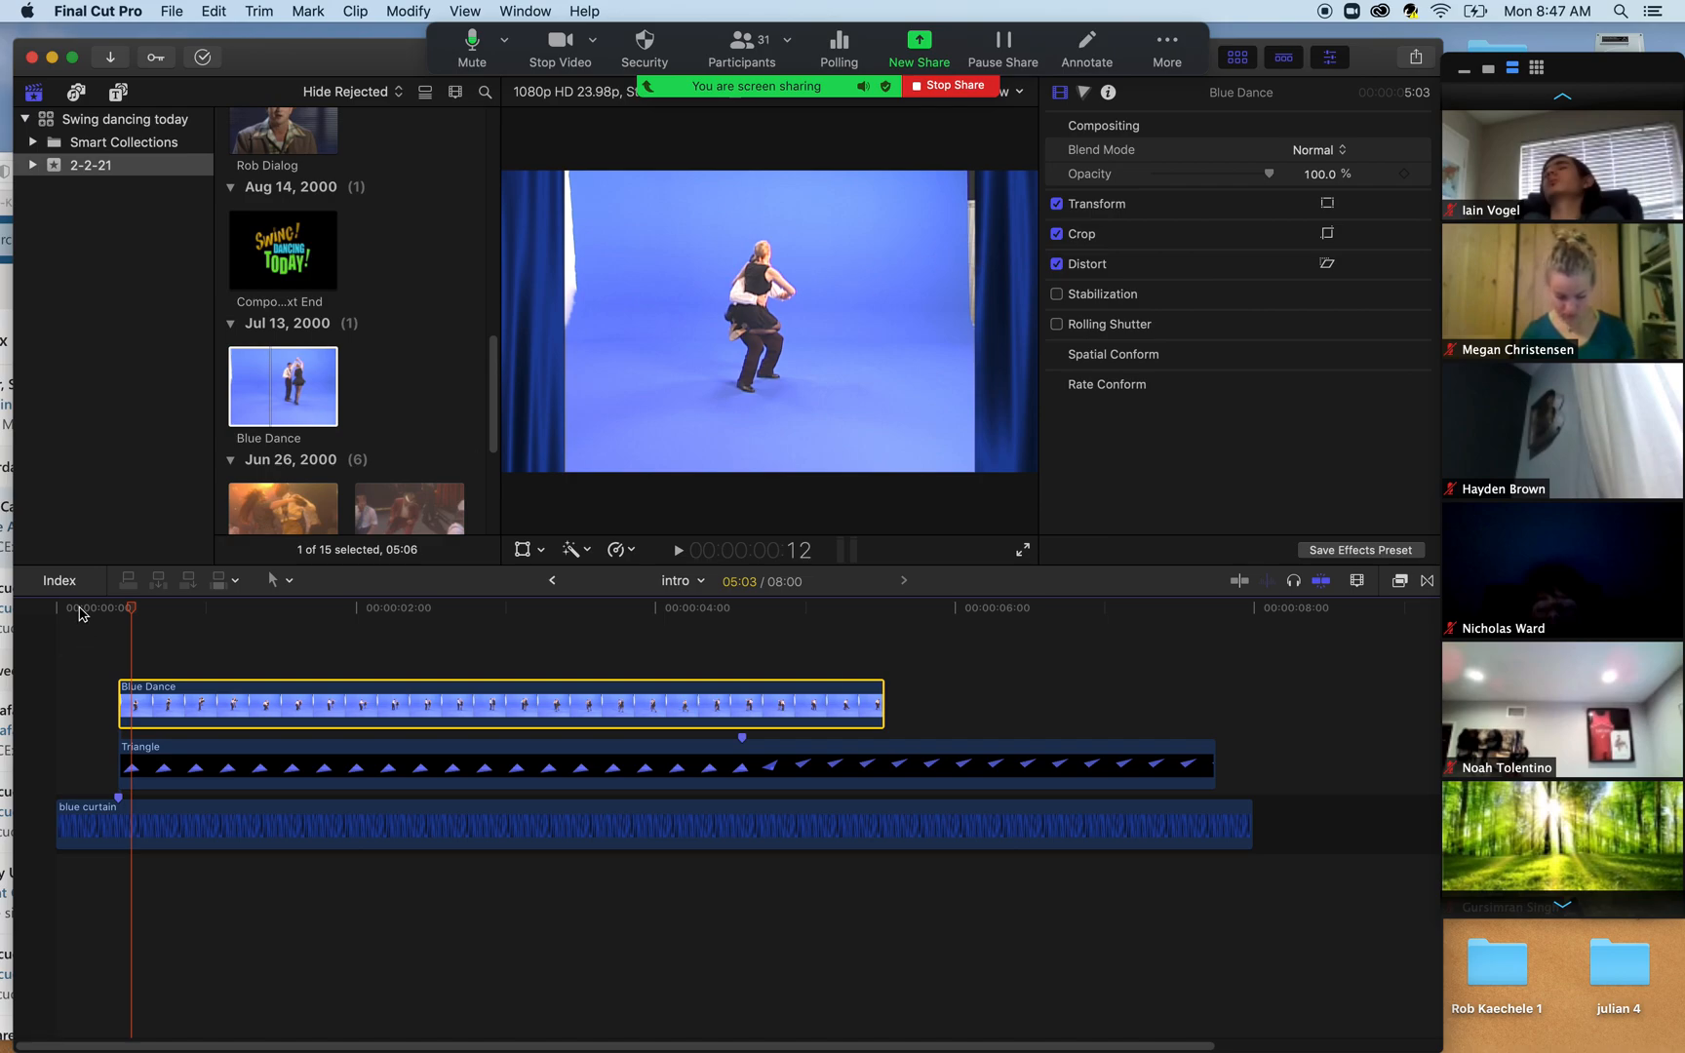
pyautogui.moveTo(80, 608); pyautogui.dragTo(8, 595)
pyautogui.press('space')
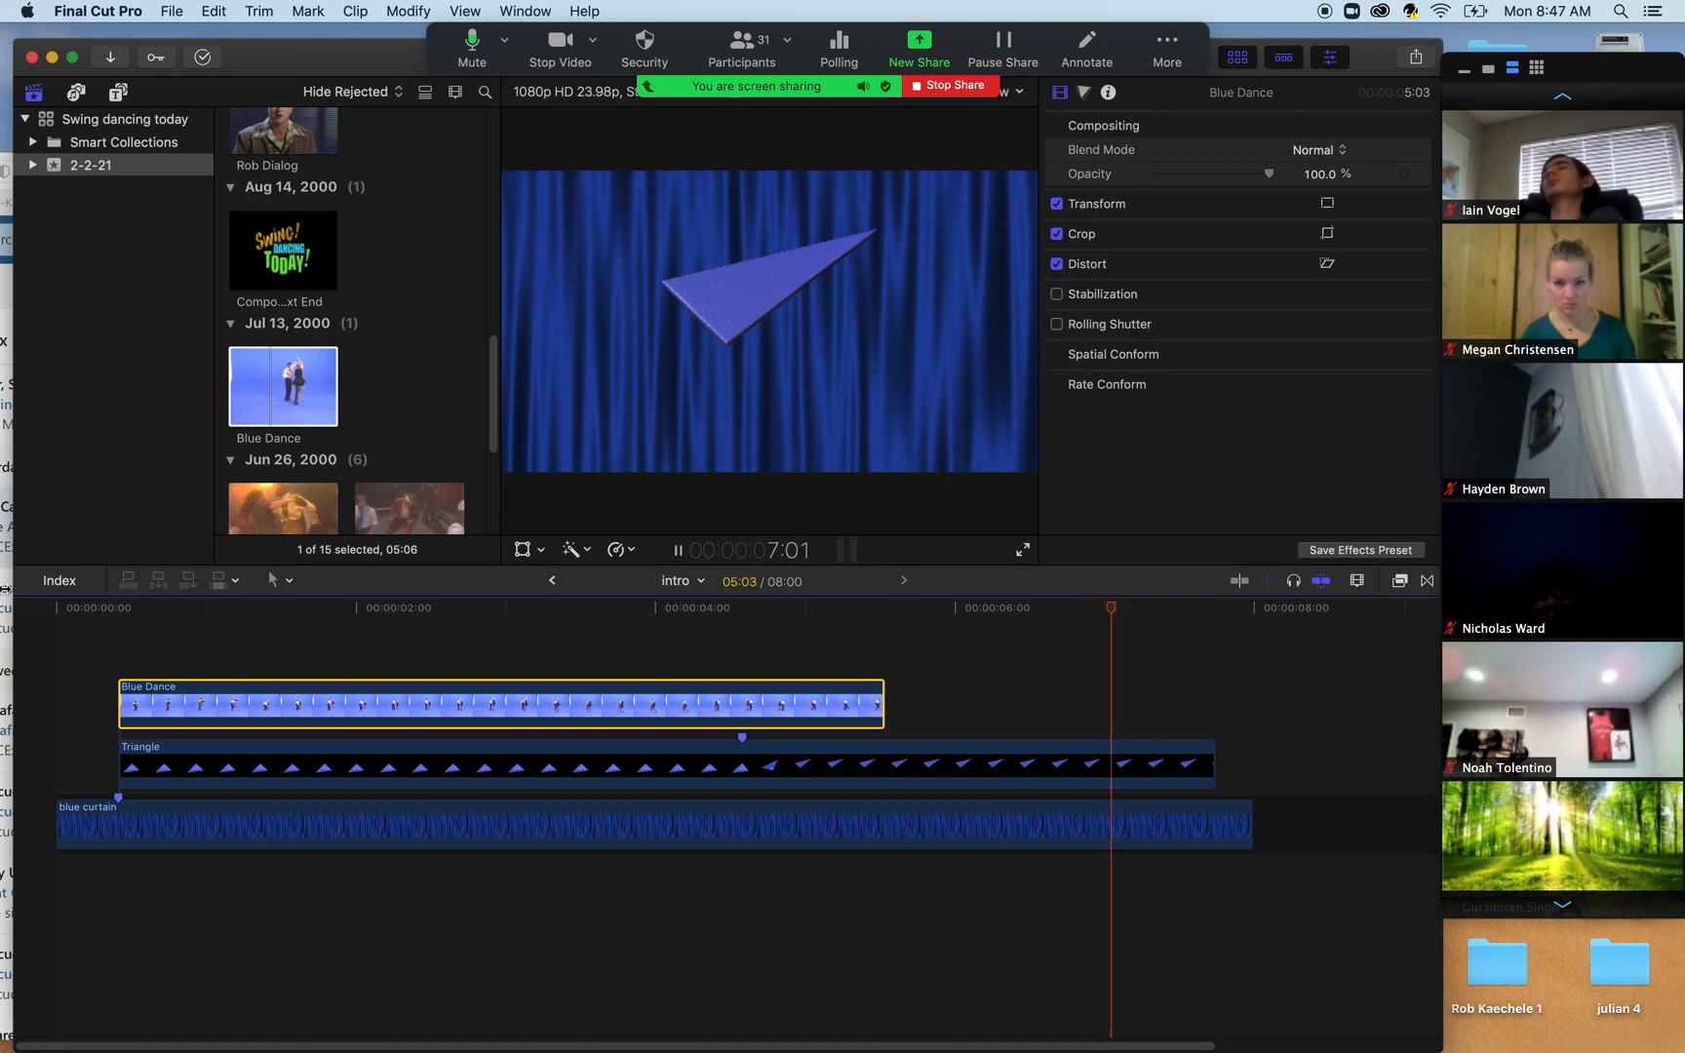
pyautogui.click(136, 612)
pyautogui.press('Down')
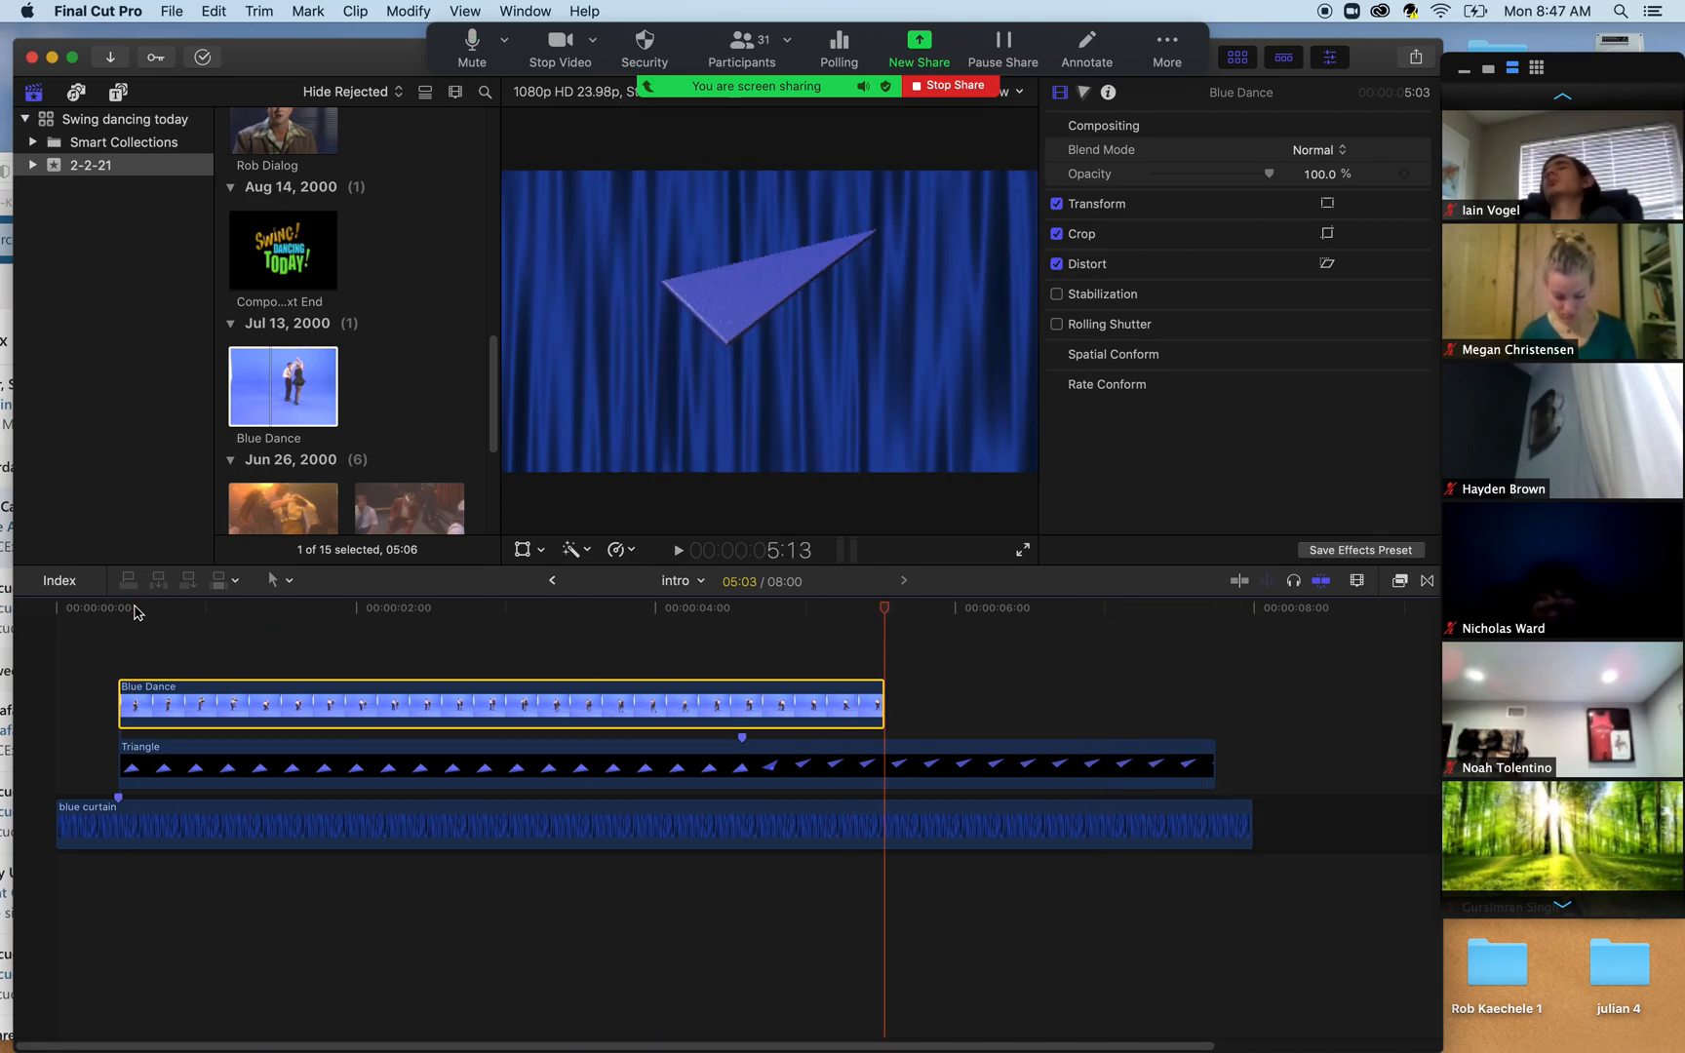
pyautogui.press('Up')
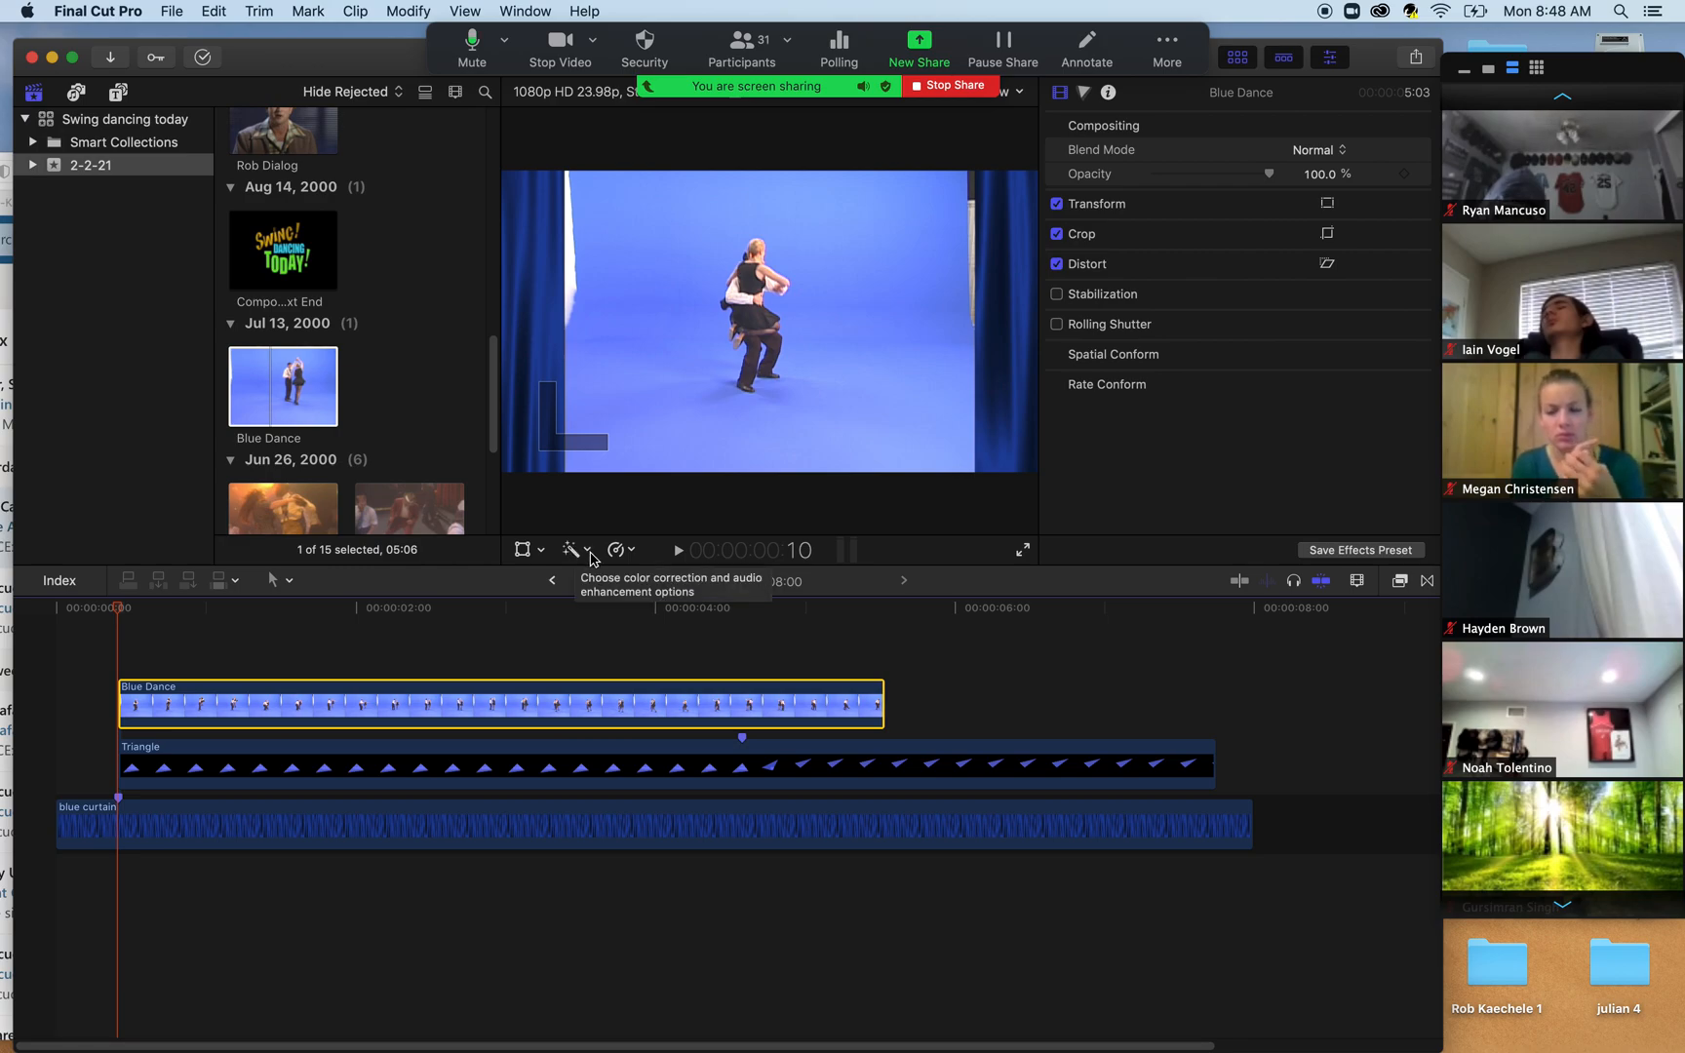
pyautogui.click(589, 554)
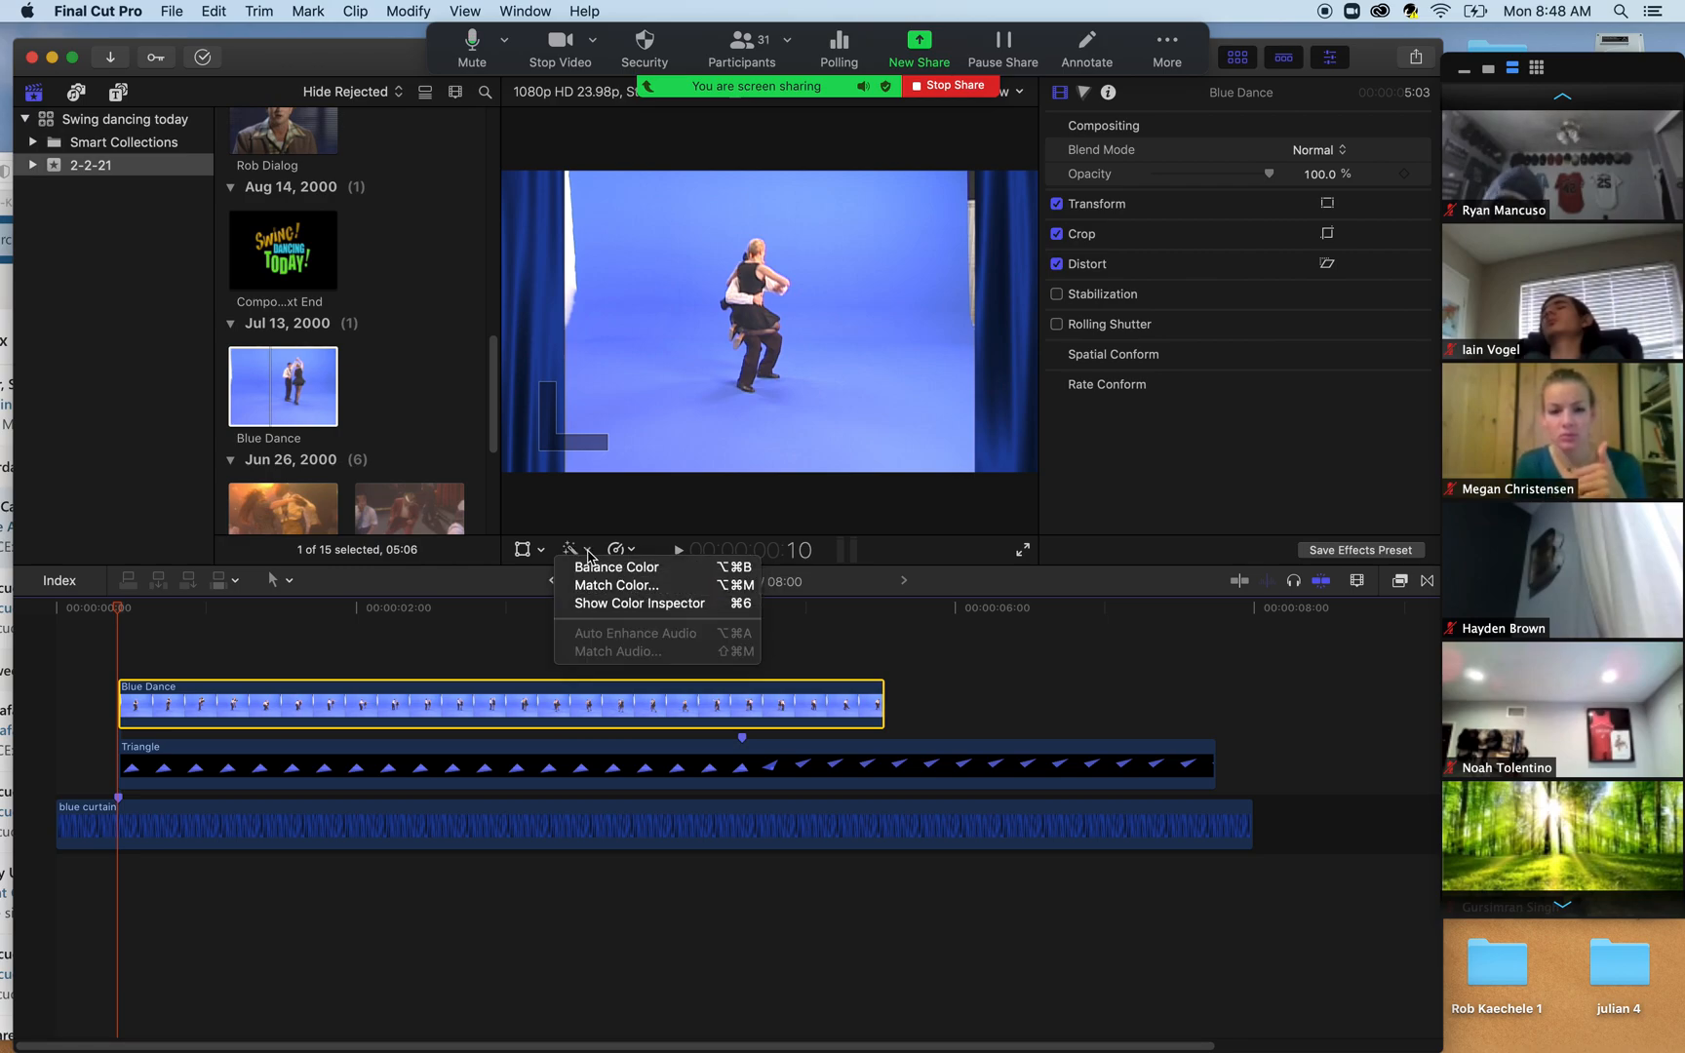
pyautogui.click(572, 551)
pyautogui.click(572, 551)
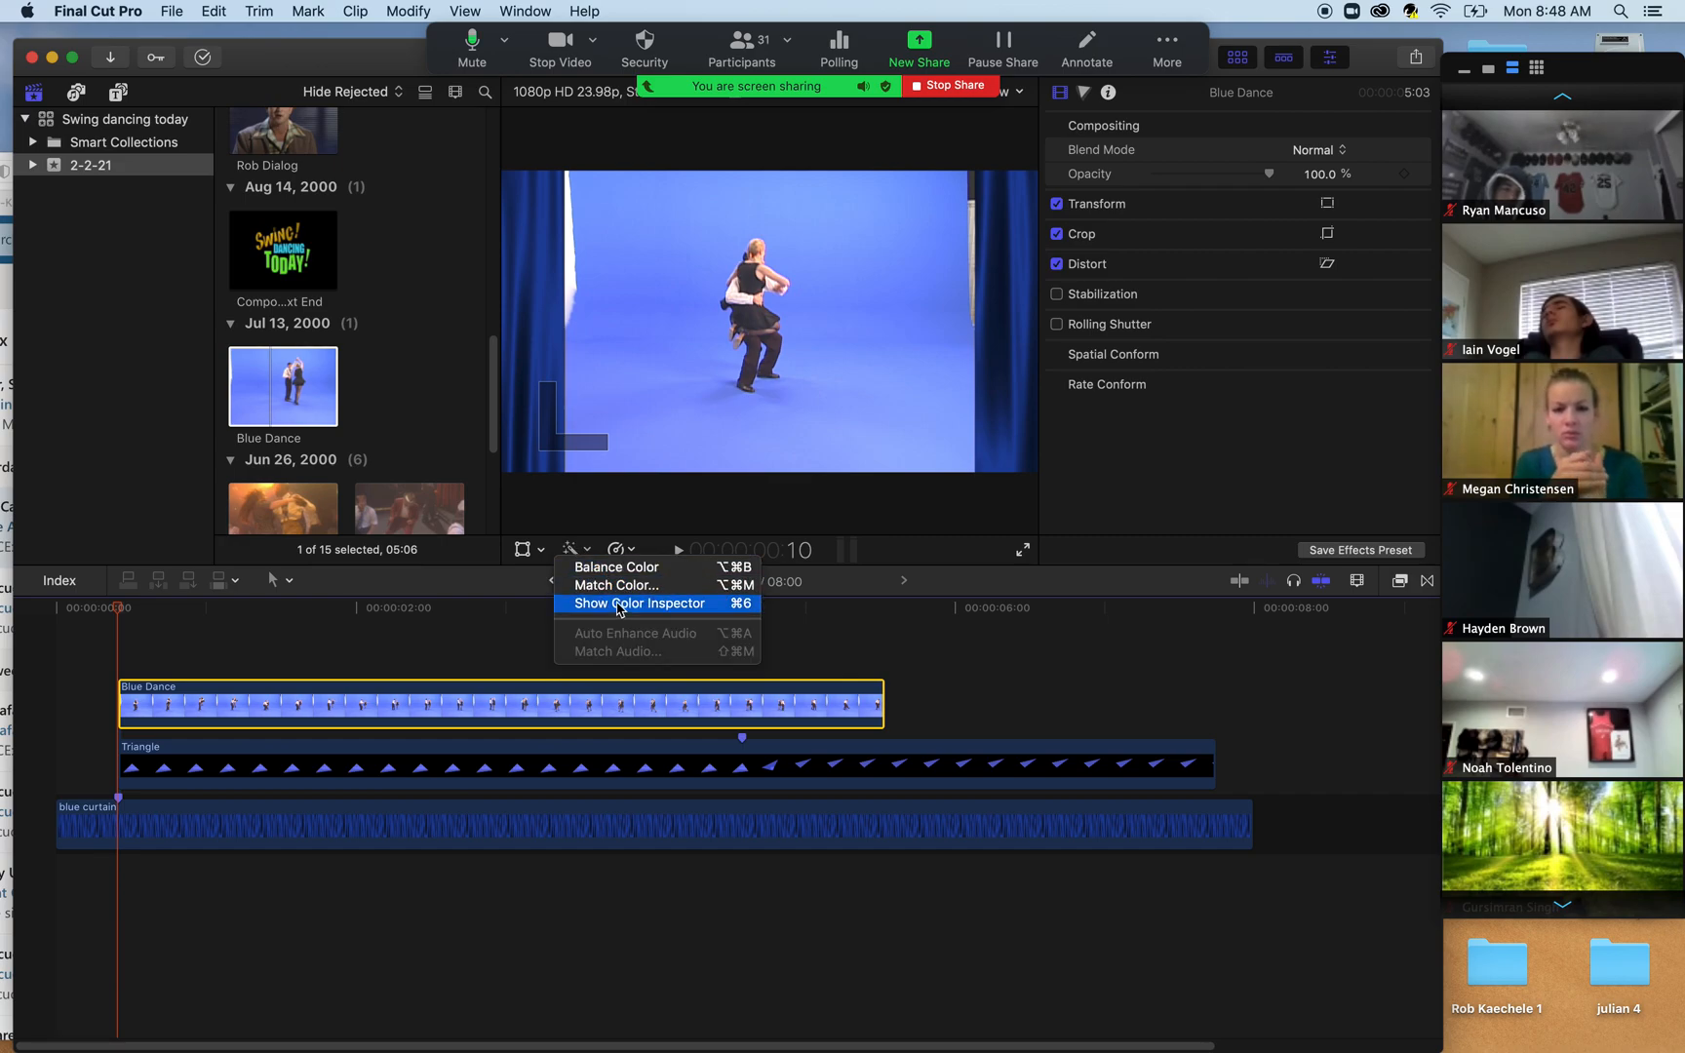
pyautogui.click(437, 617)
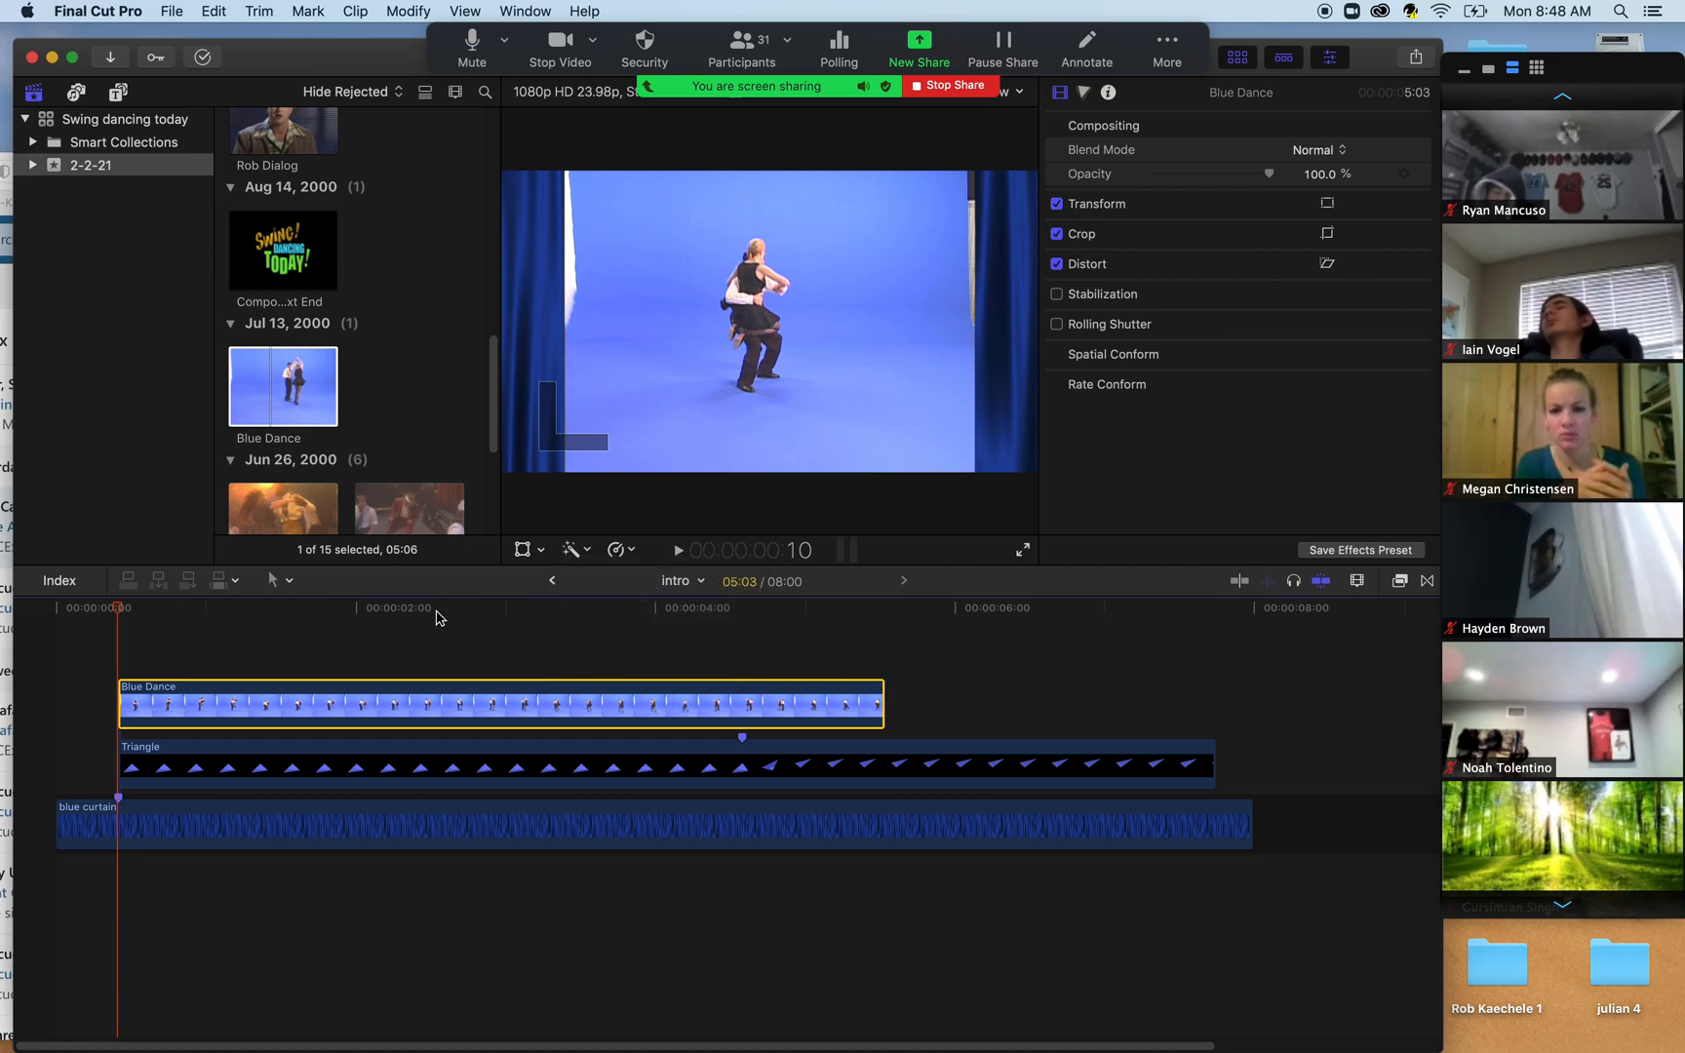
pyautogui.click(425, 615)
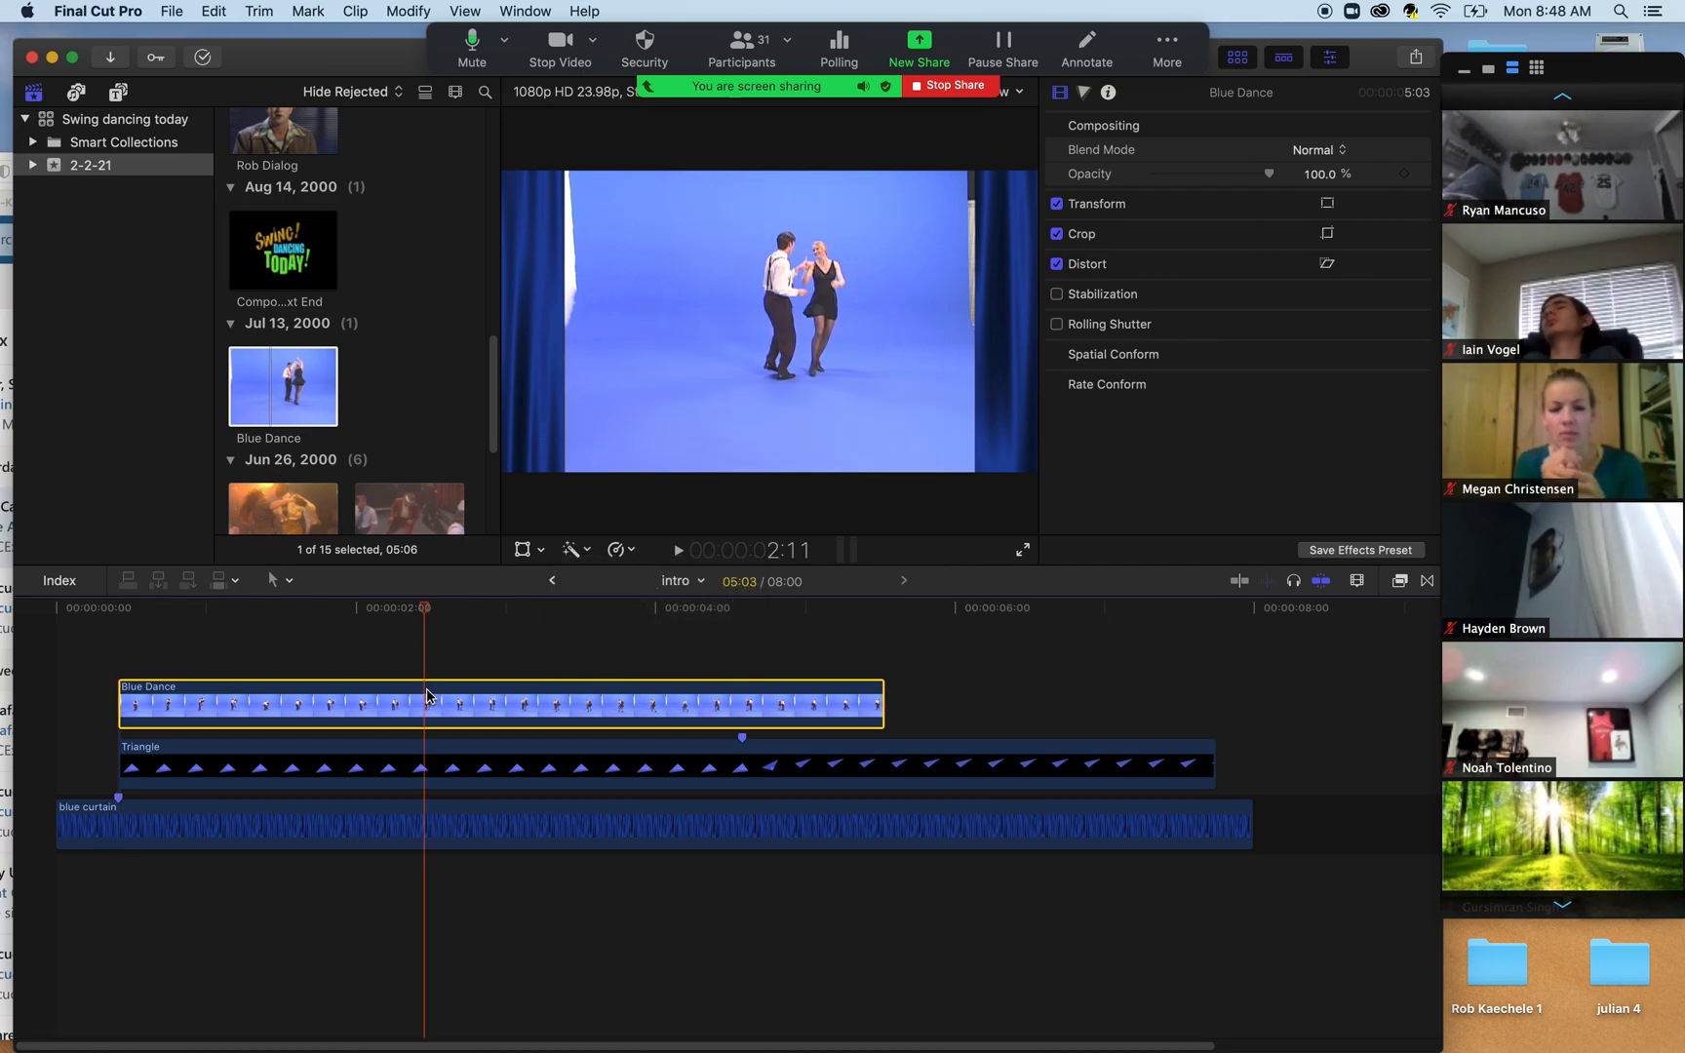
pyautogui.click(572, 552)
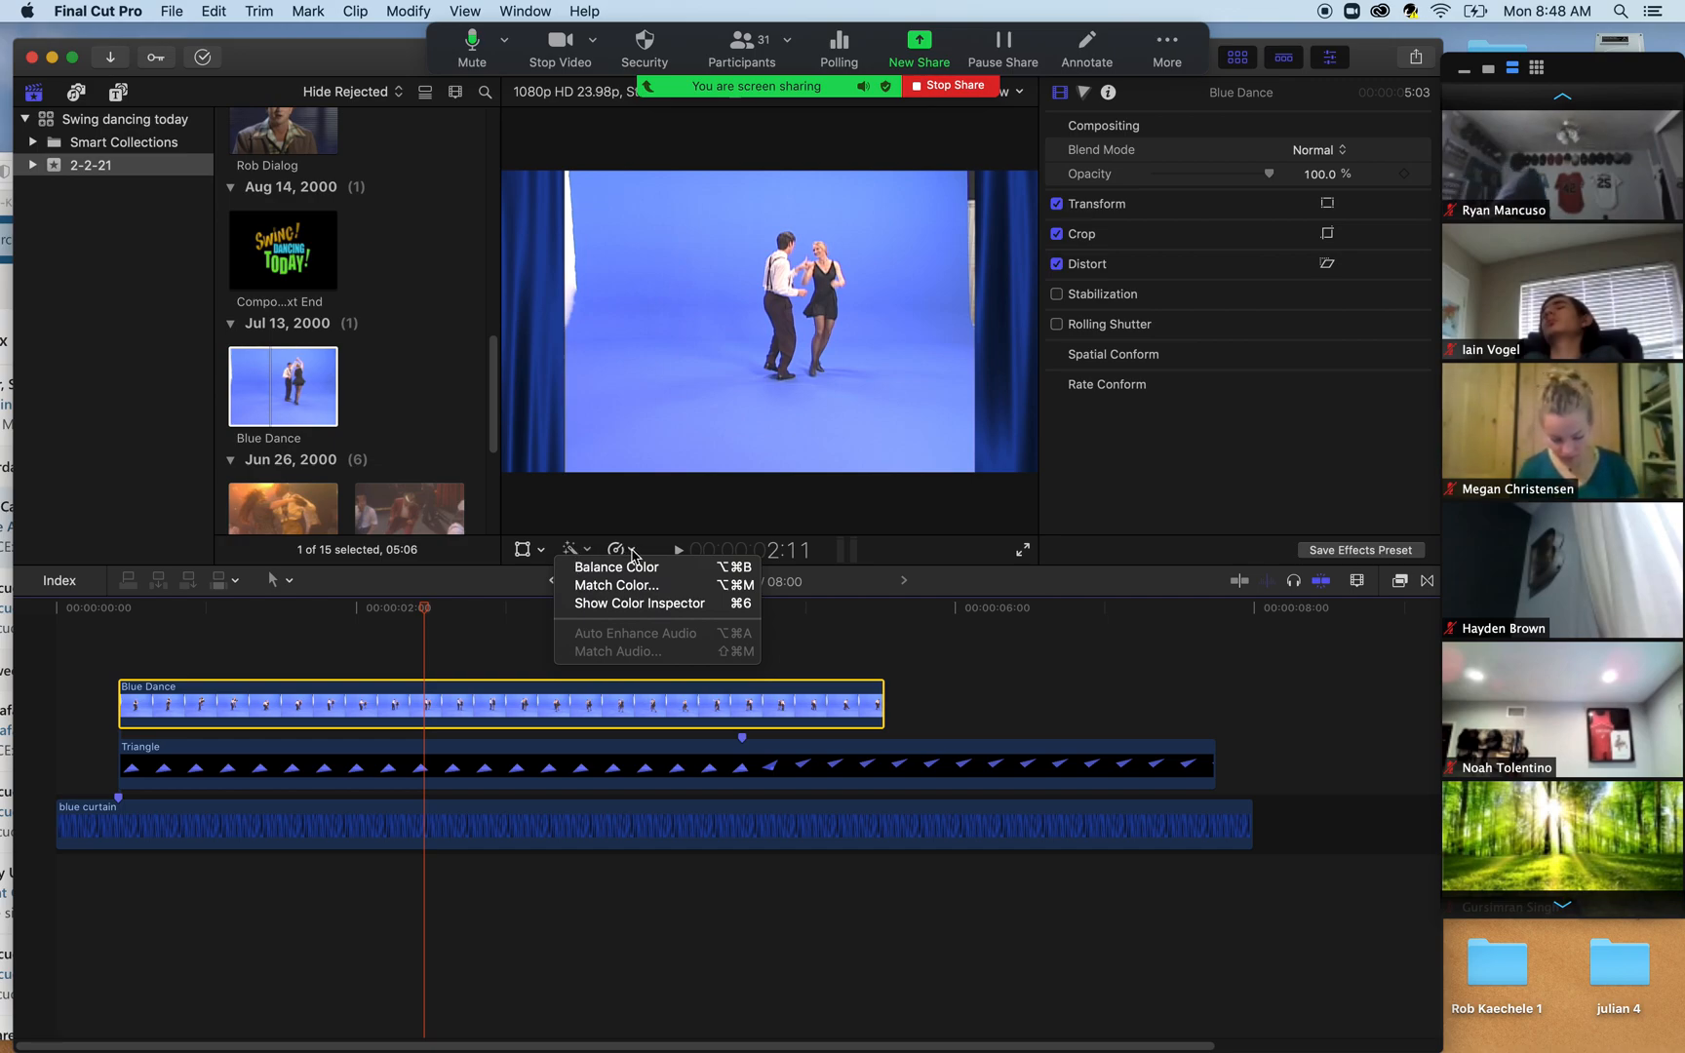
pyautogui.click(632, 551)
pyautogui.click(631, 552)
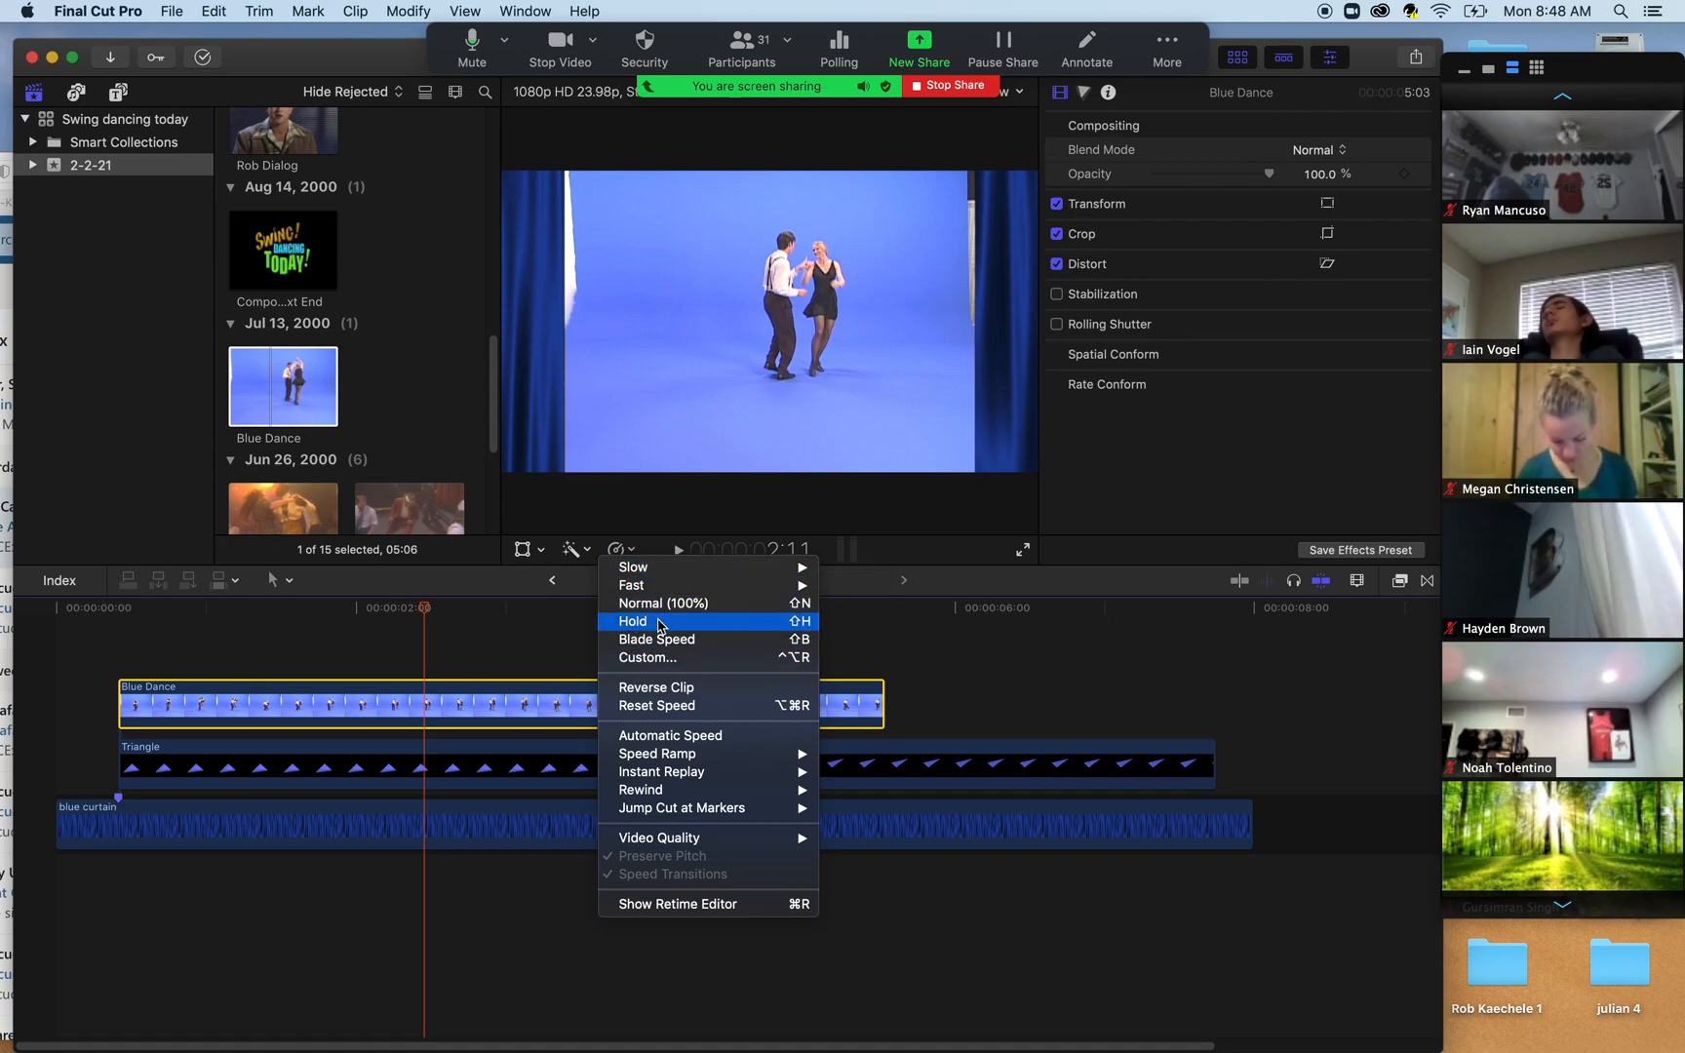
pyautogui.click(575, 554)
pyautogui.click(575, 554)
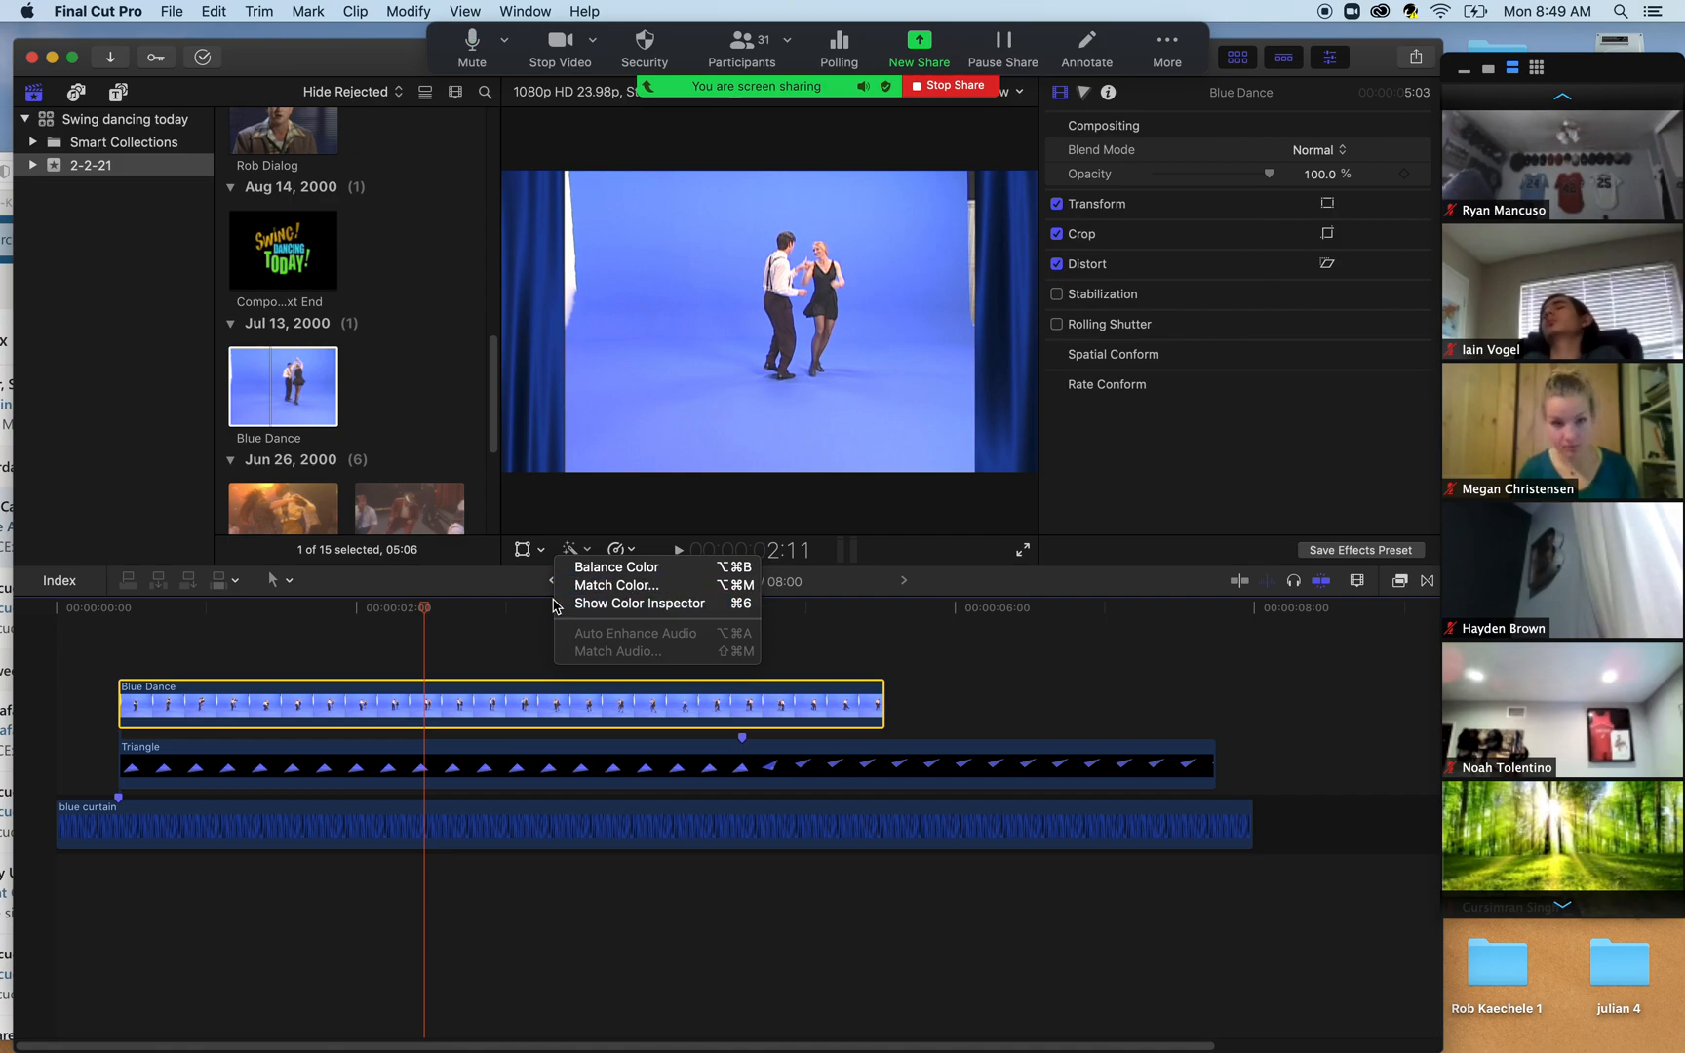
pyautogui.click(495, 631)
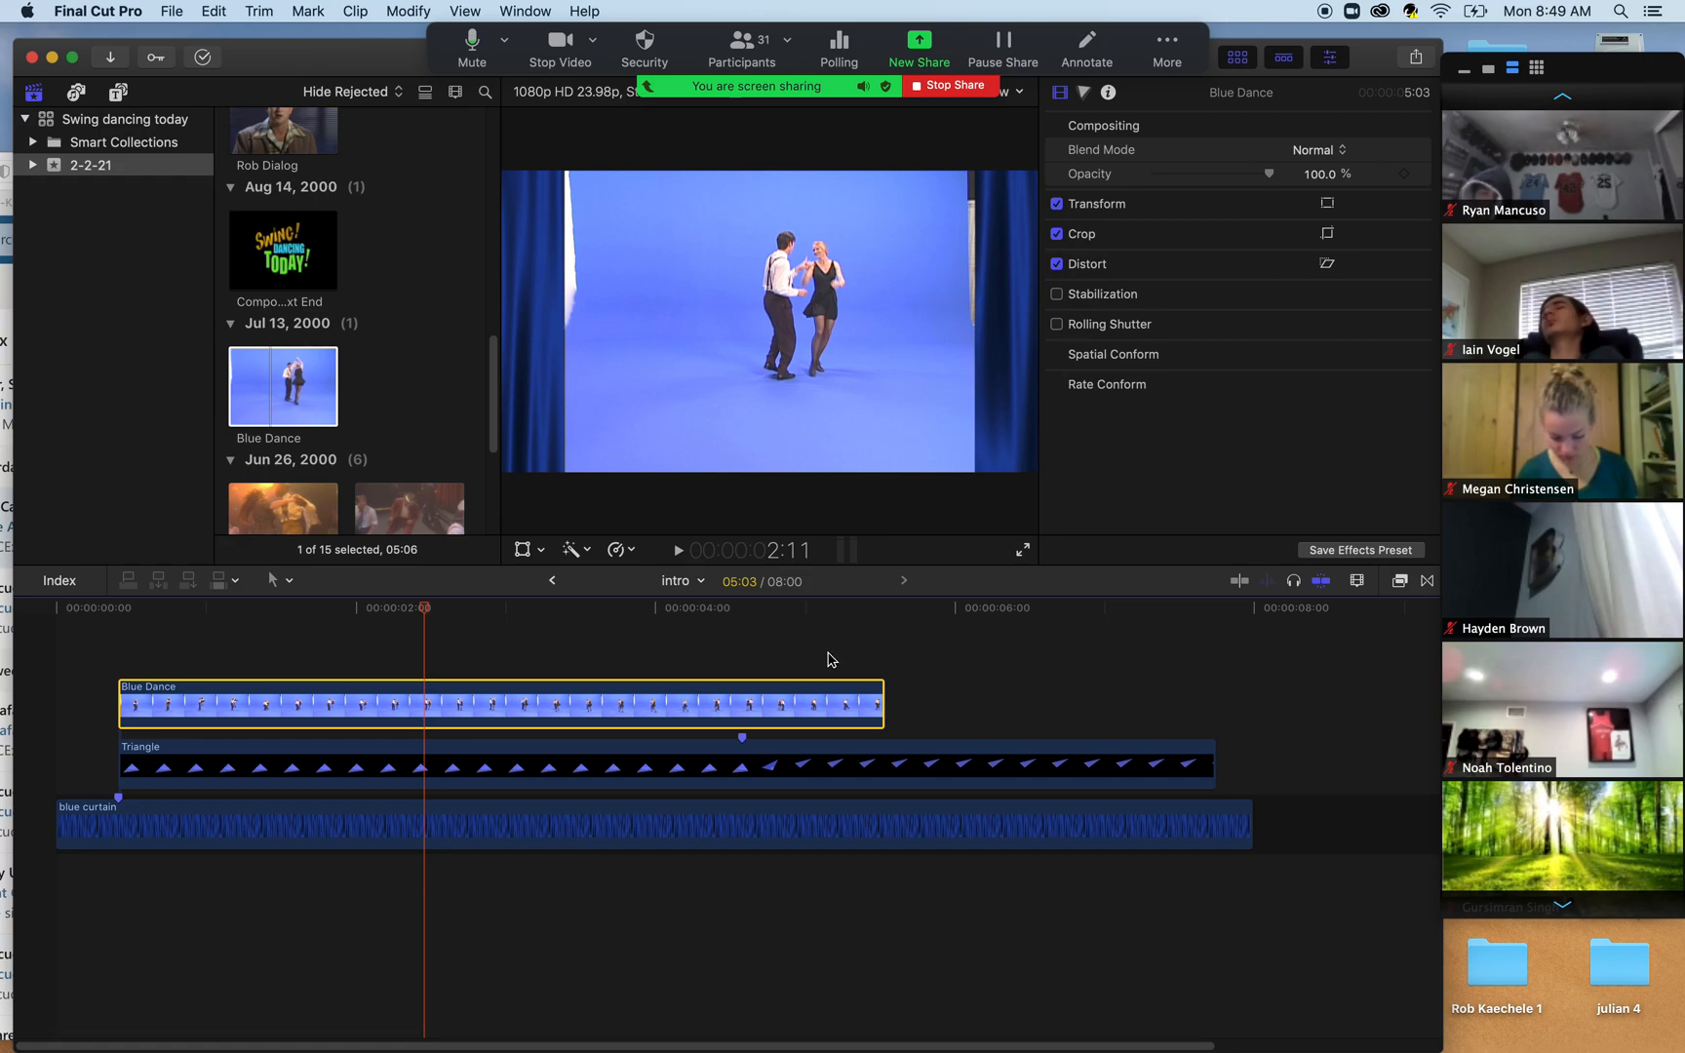
# - Apply the Keyer effect from the Keying effects to the Blue Dance clip with the playhead at the 10-frame marker
pyautogui.moveTo(284, 611); pyautogui.dragTo(119, 609)
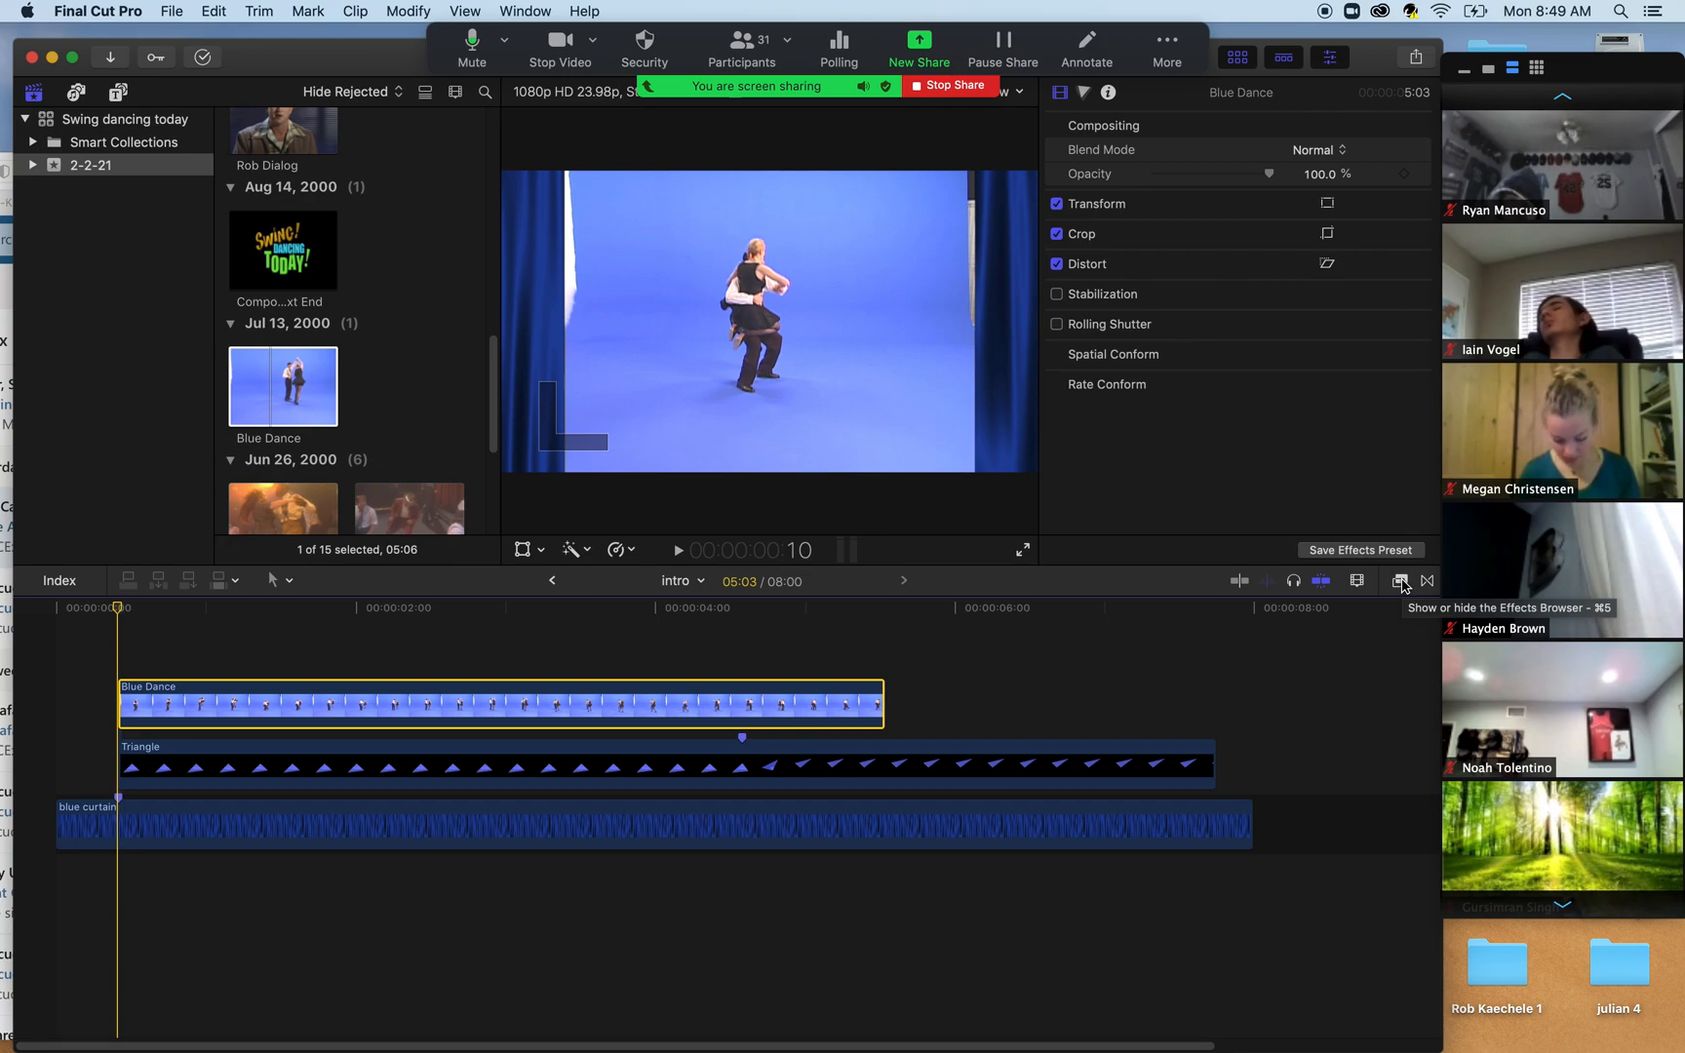
pyautogui.click(1400, 581)
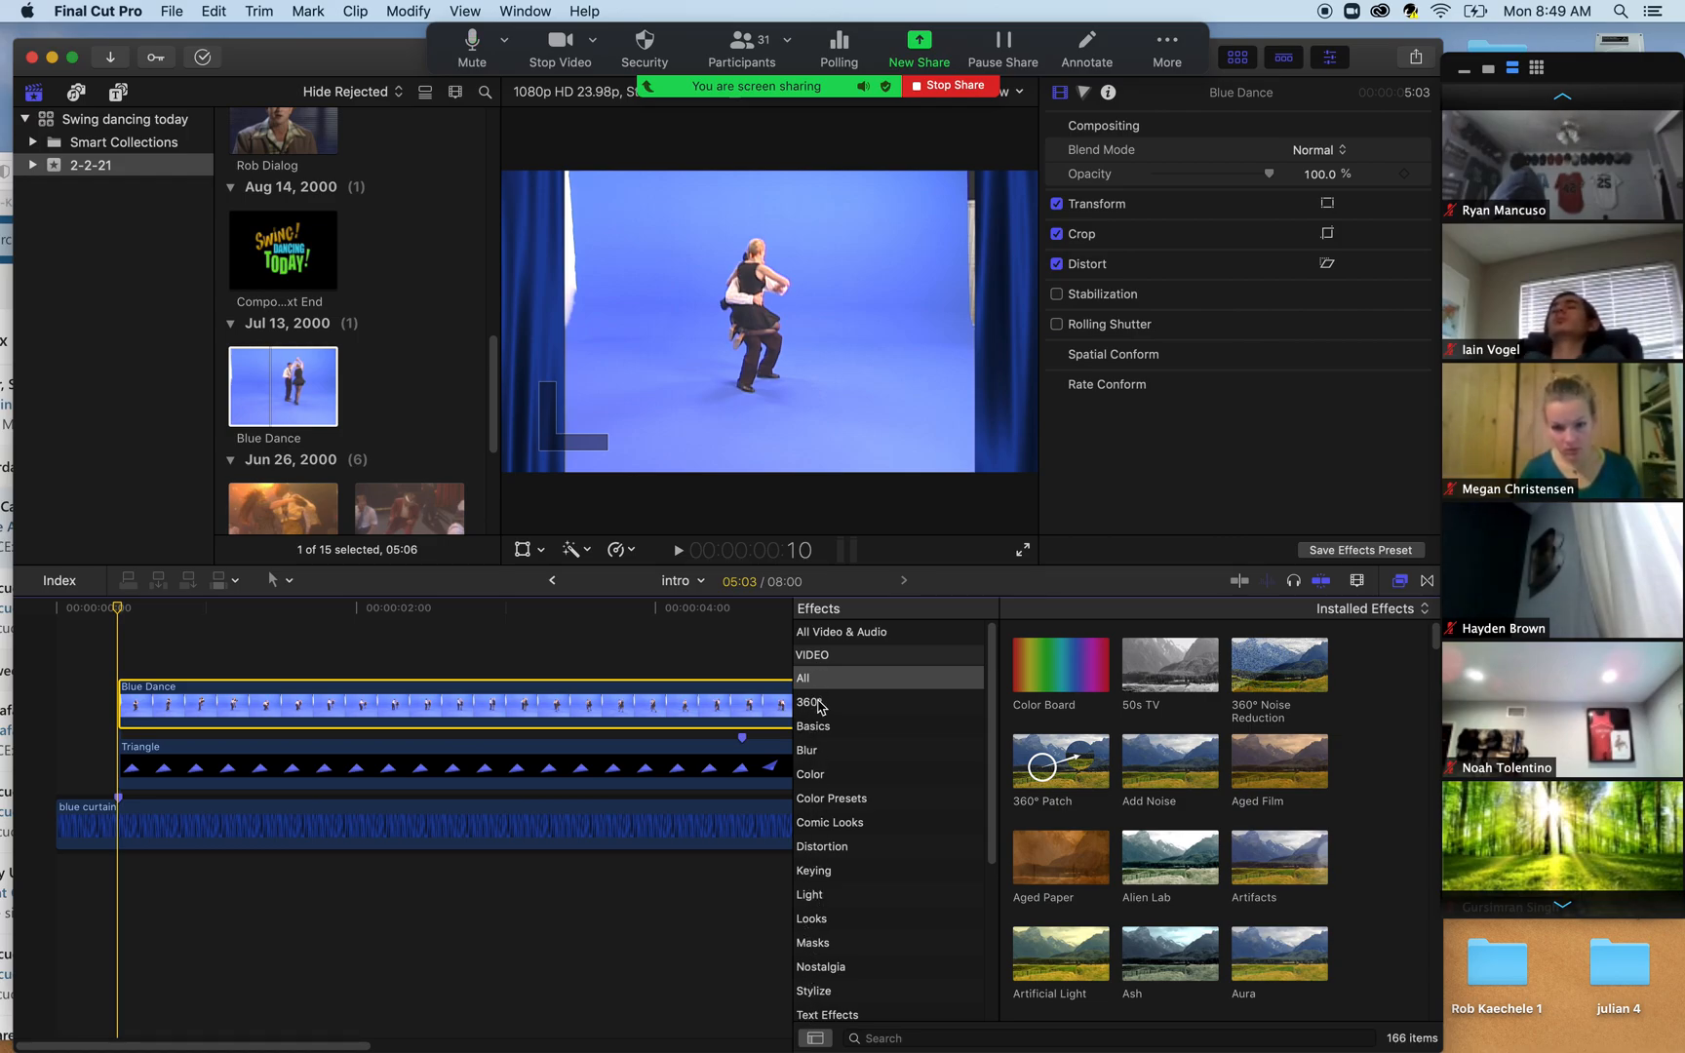
pyautogui.click(809, 750)
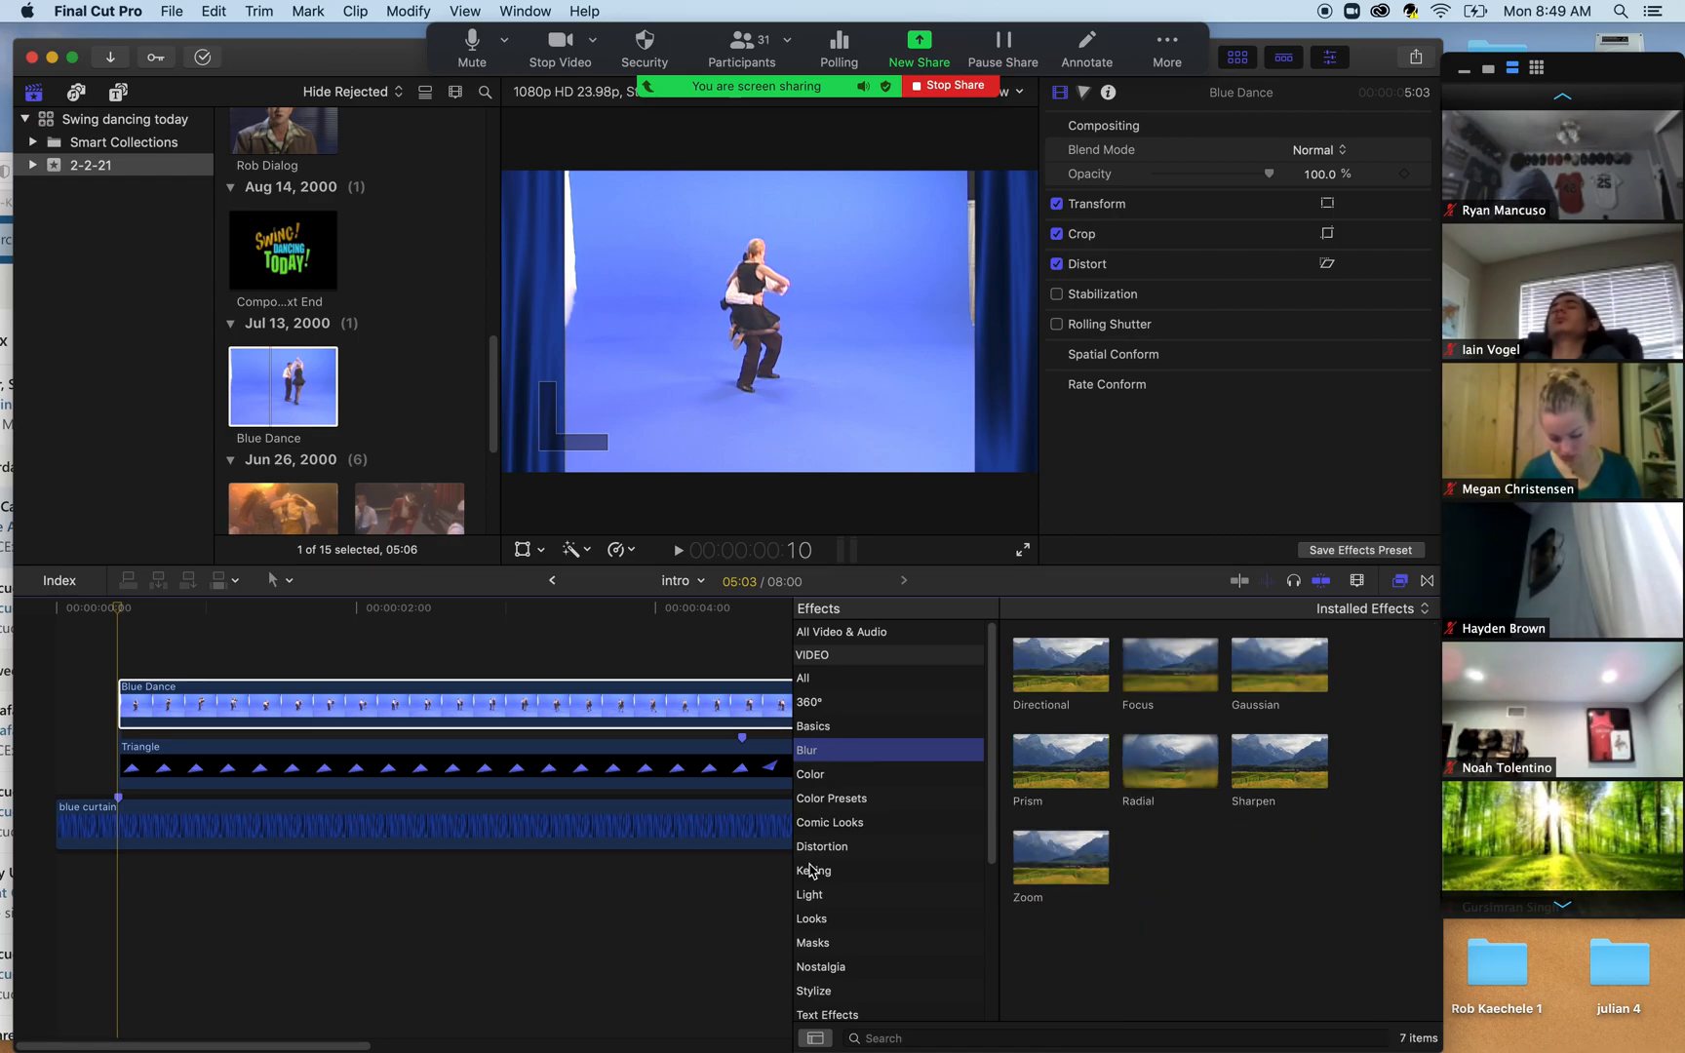
pyautogui.click(813, 871)
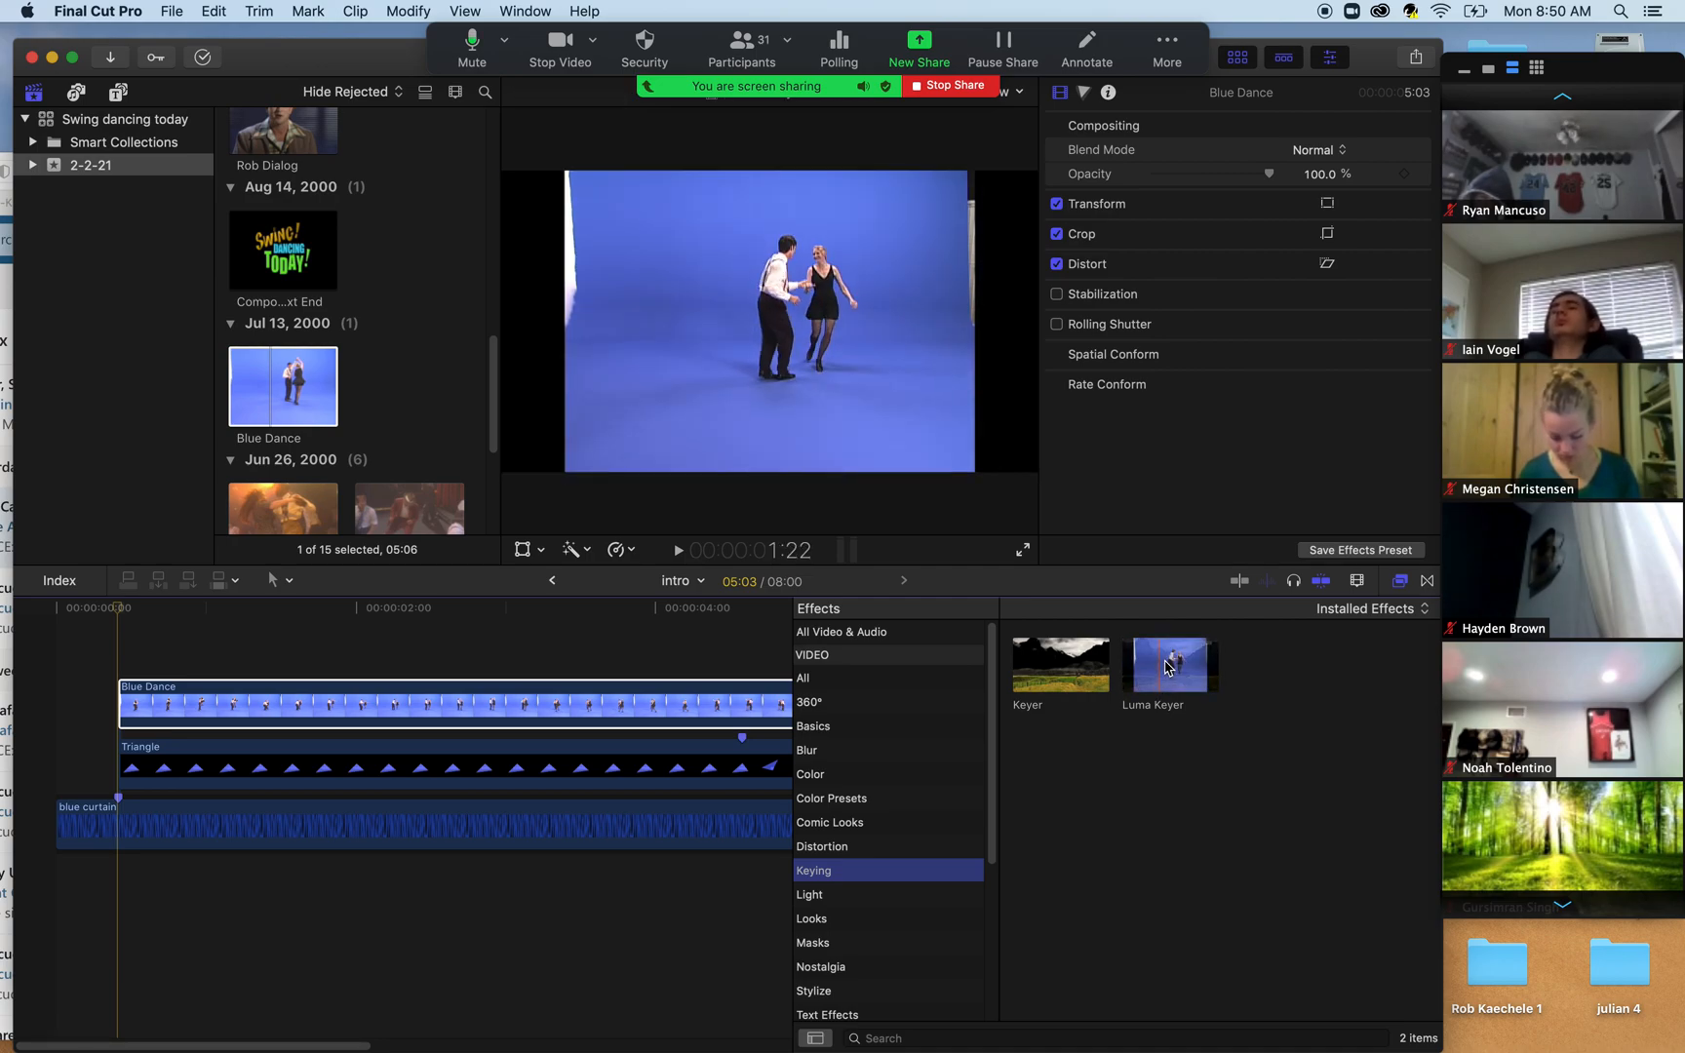
pyautogui.click(1056, 668)
pyautogui.moveTo(1055, 668); pyautogui.dragTo(502, 709)
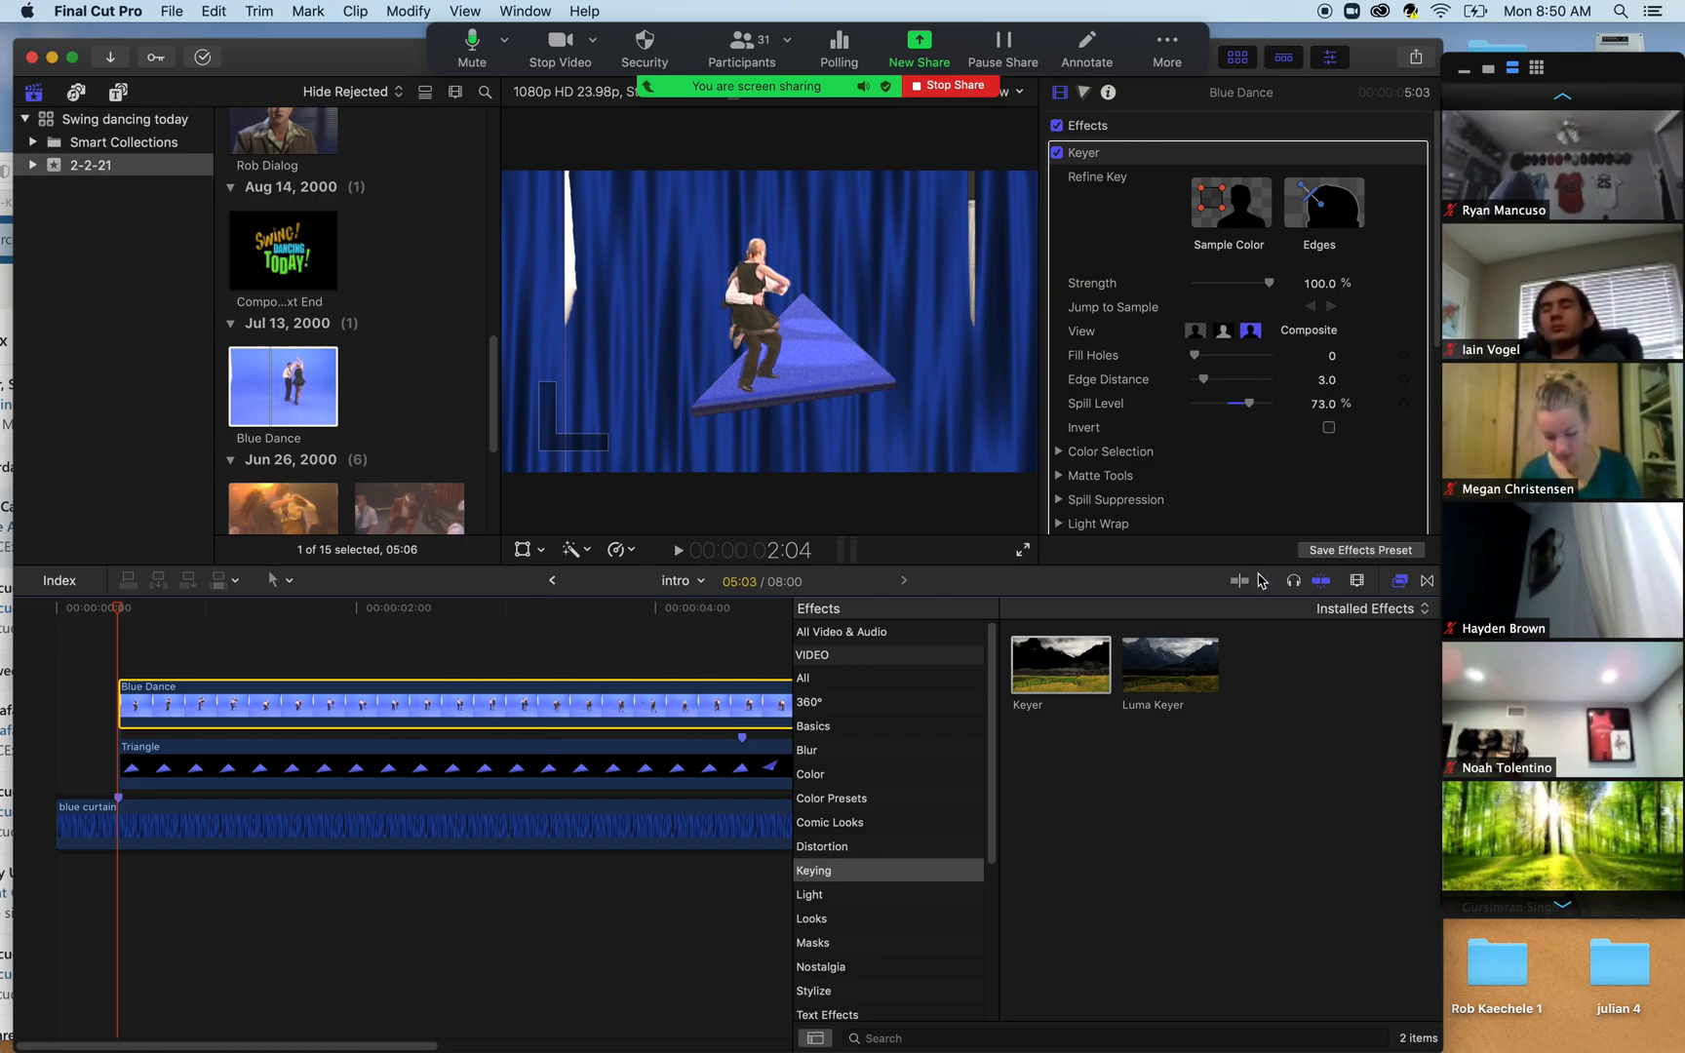
pyautogui.click(1401, 581)
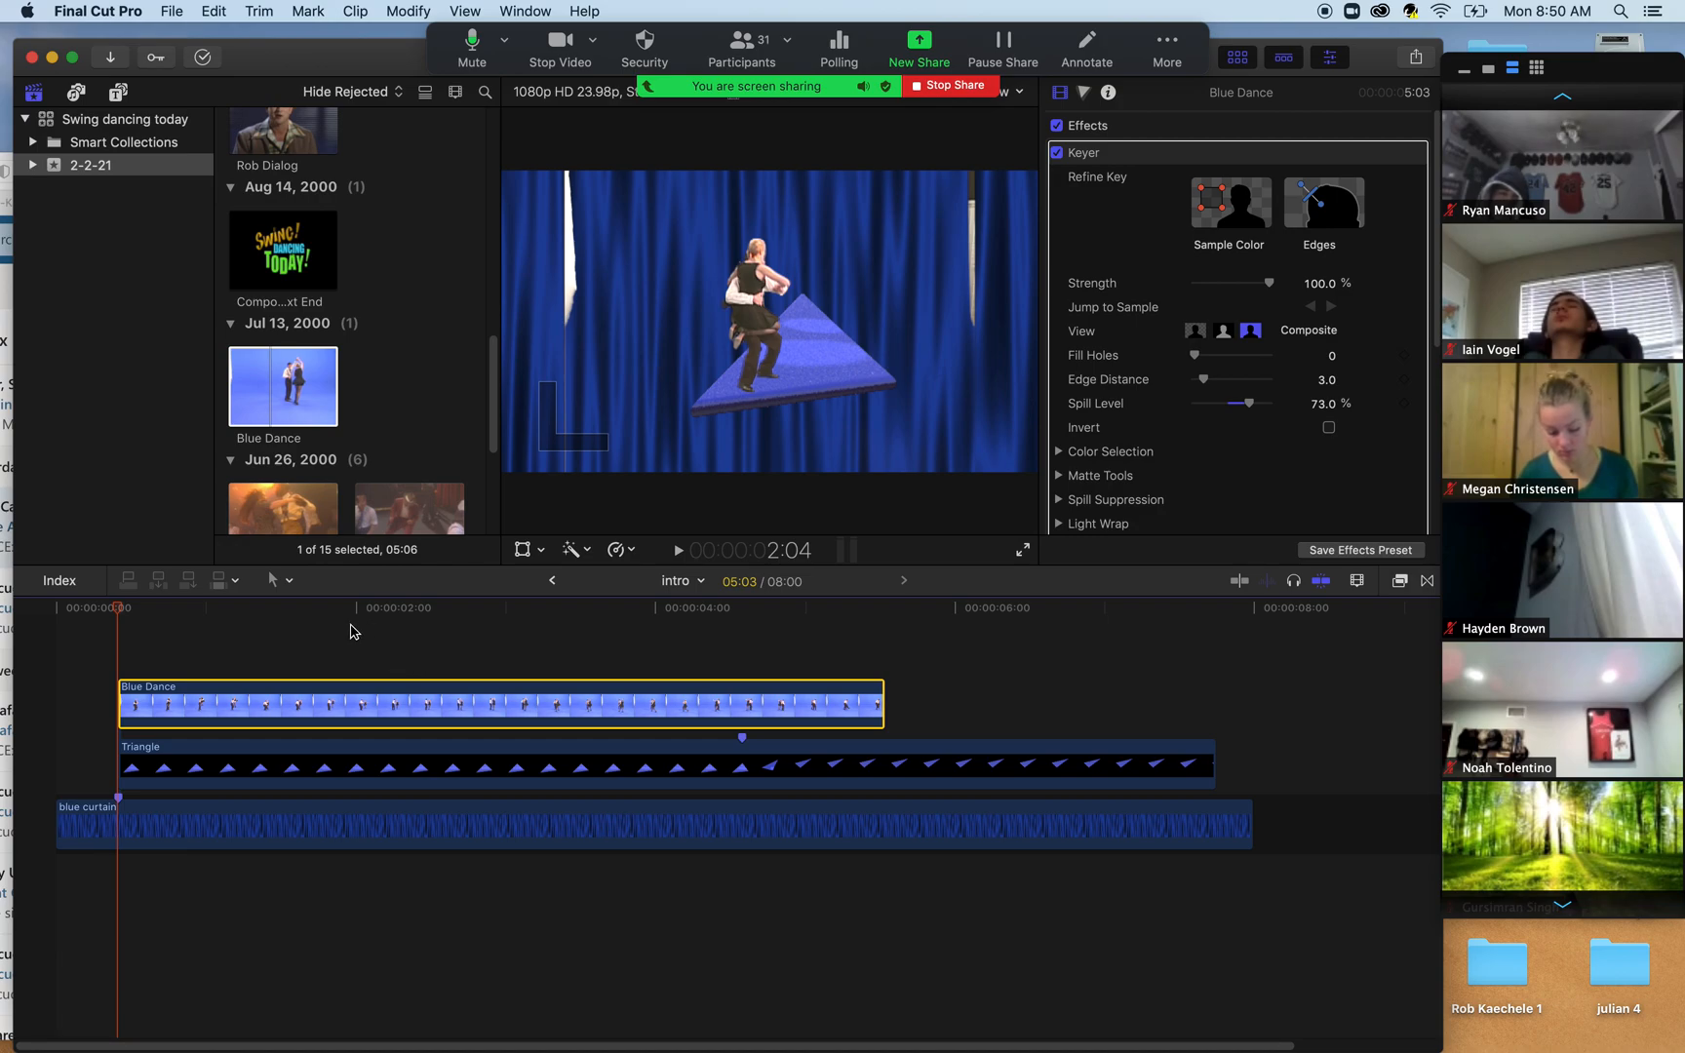
# - Try the Keyer's matte adjustments on Blue Dance at 1:14, with Erode 8.71 and Soften 9.5, and return both to 0
pyautogui.moveTo(234, 621); pyautogui.dragTo(297, 628)
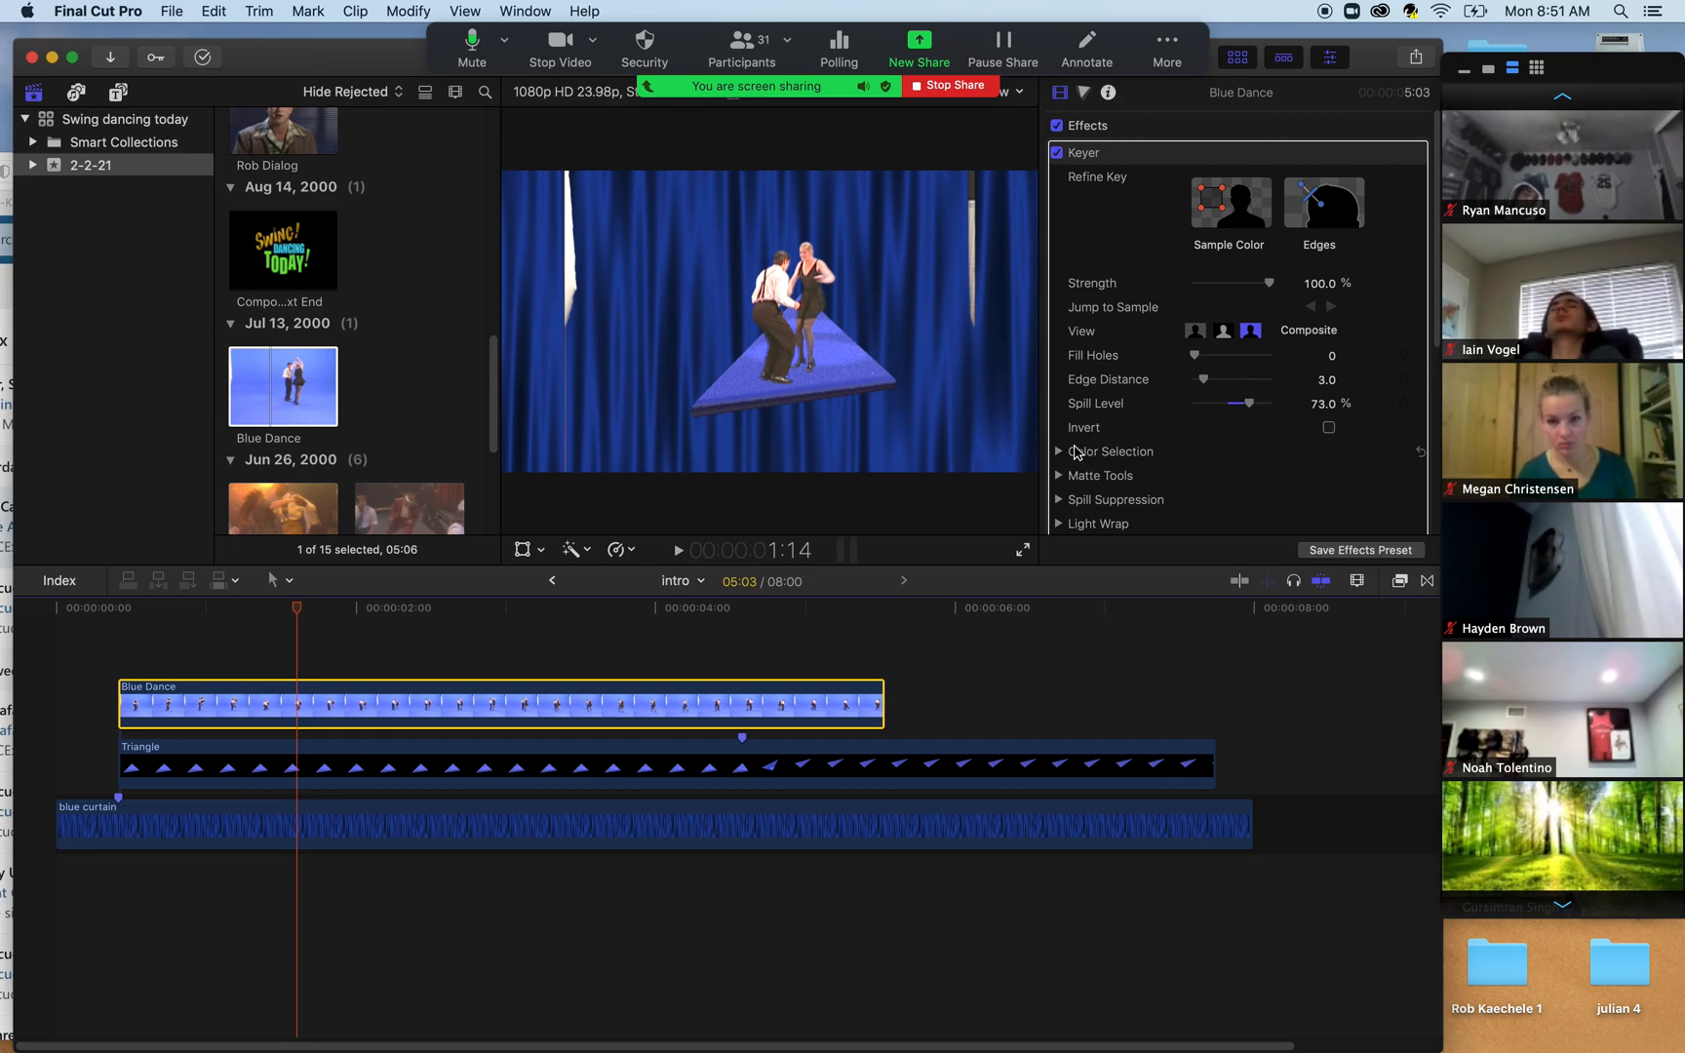
pyautogui.click(1057, 474)
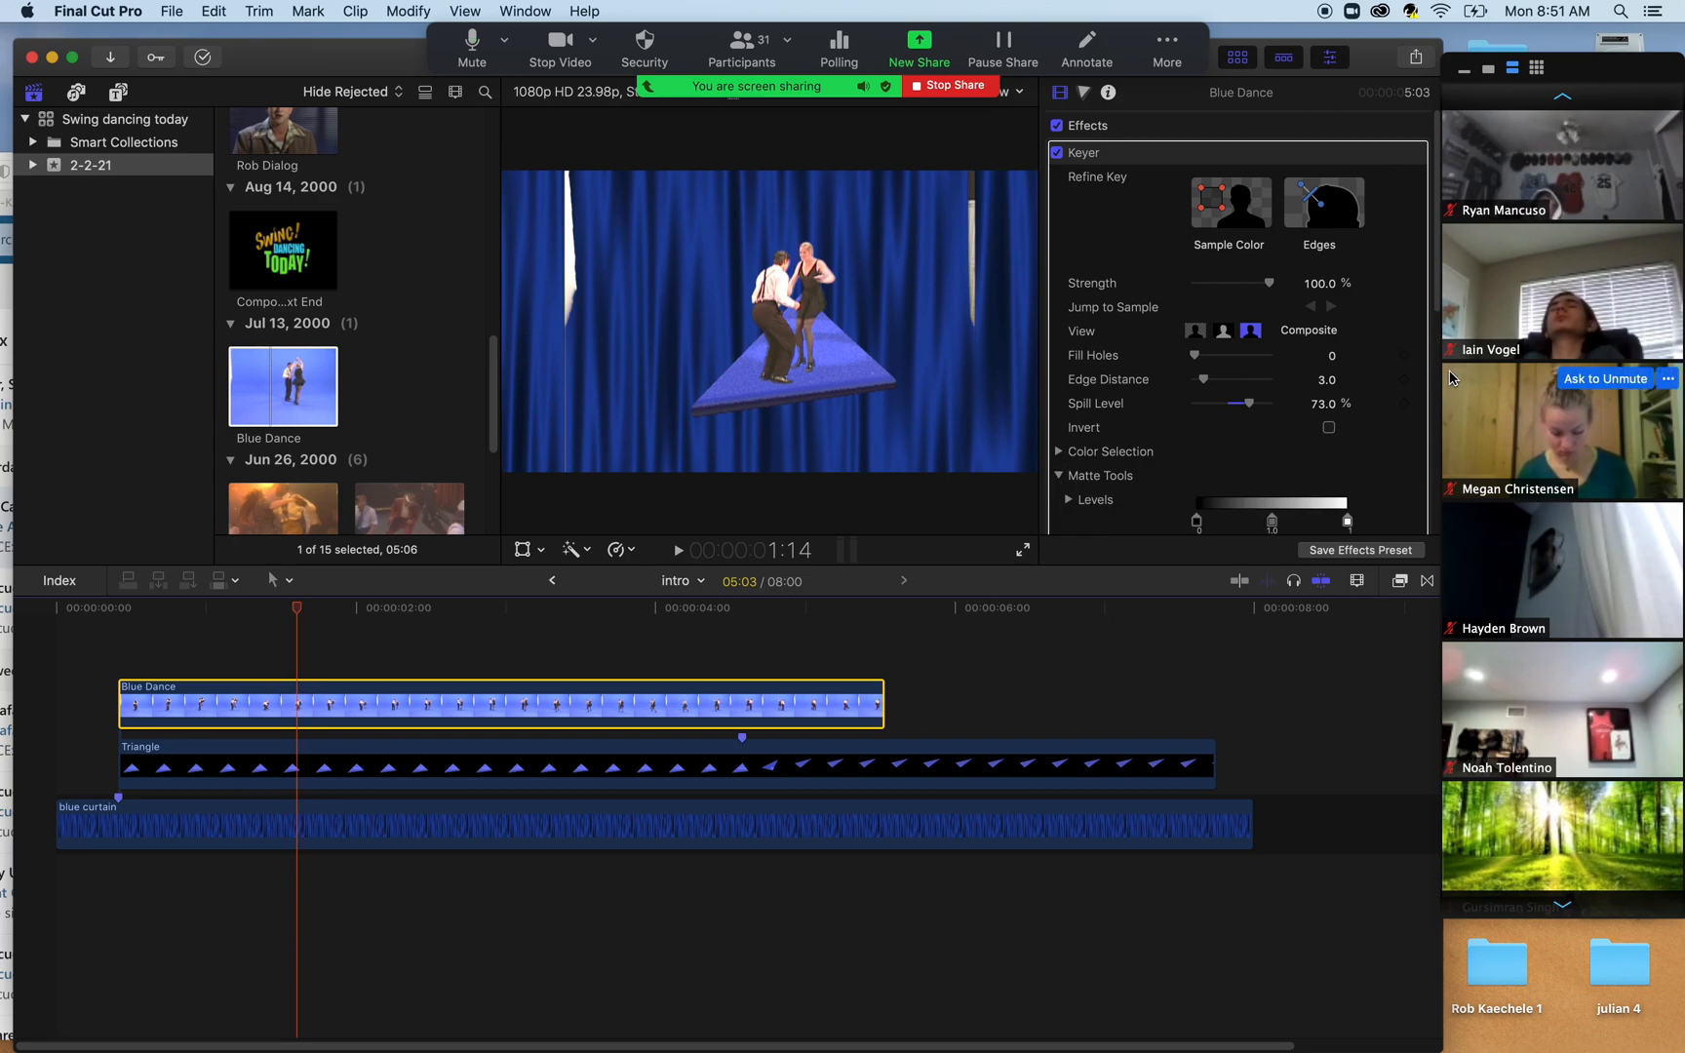
pyautogui.scroll(-5, 1428, 278)
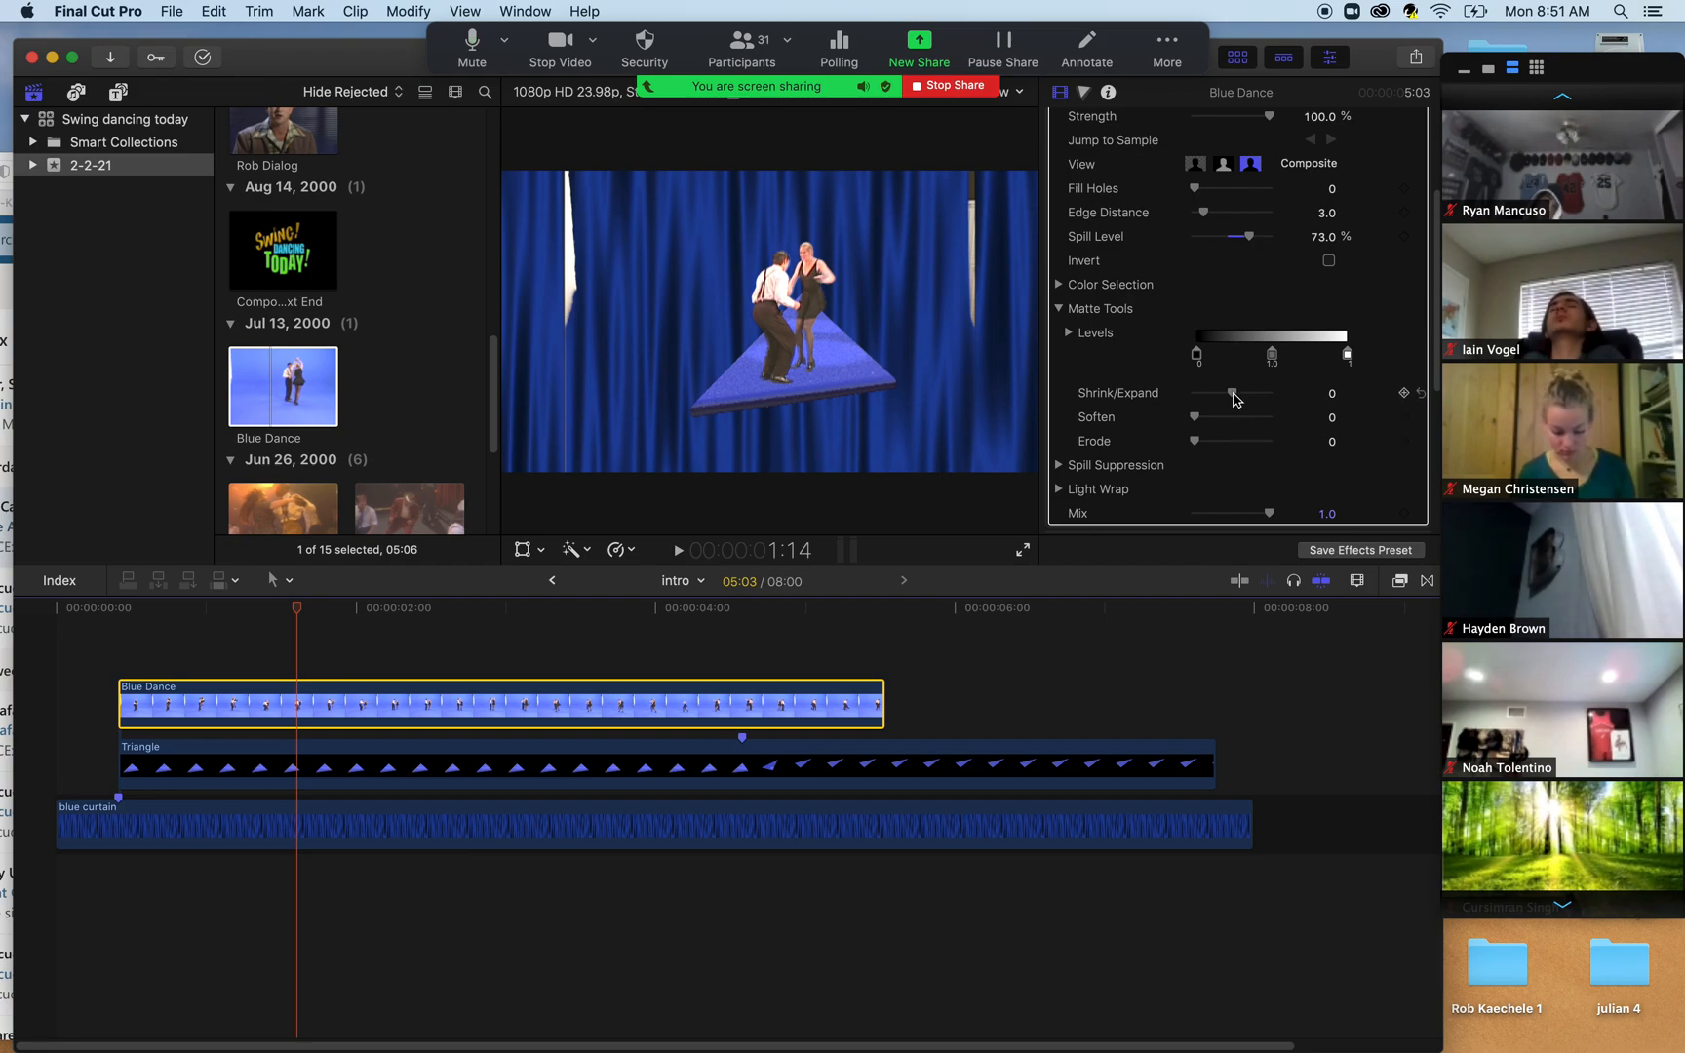
pyautogui.moveTo(1195, 417)
pyautogui.mouseDown()
pyautogui.moveTo(1266, 420)
pyautogui.moveTo(1175, 422)
pyautogui.mouseUp()
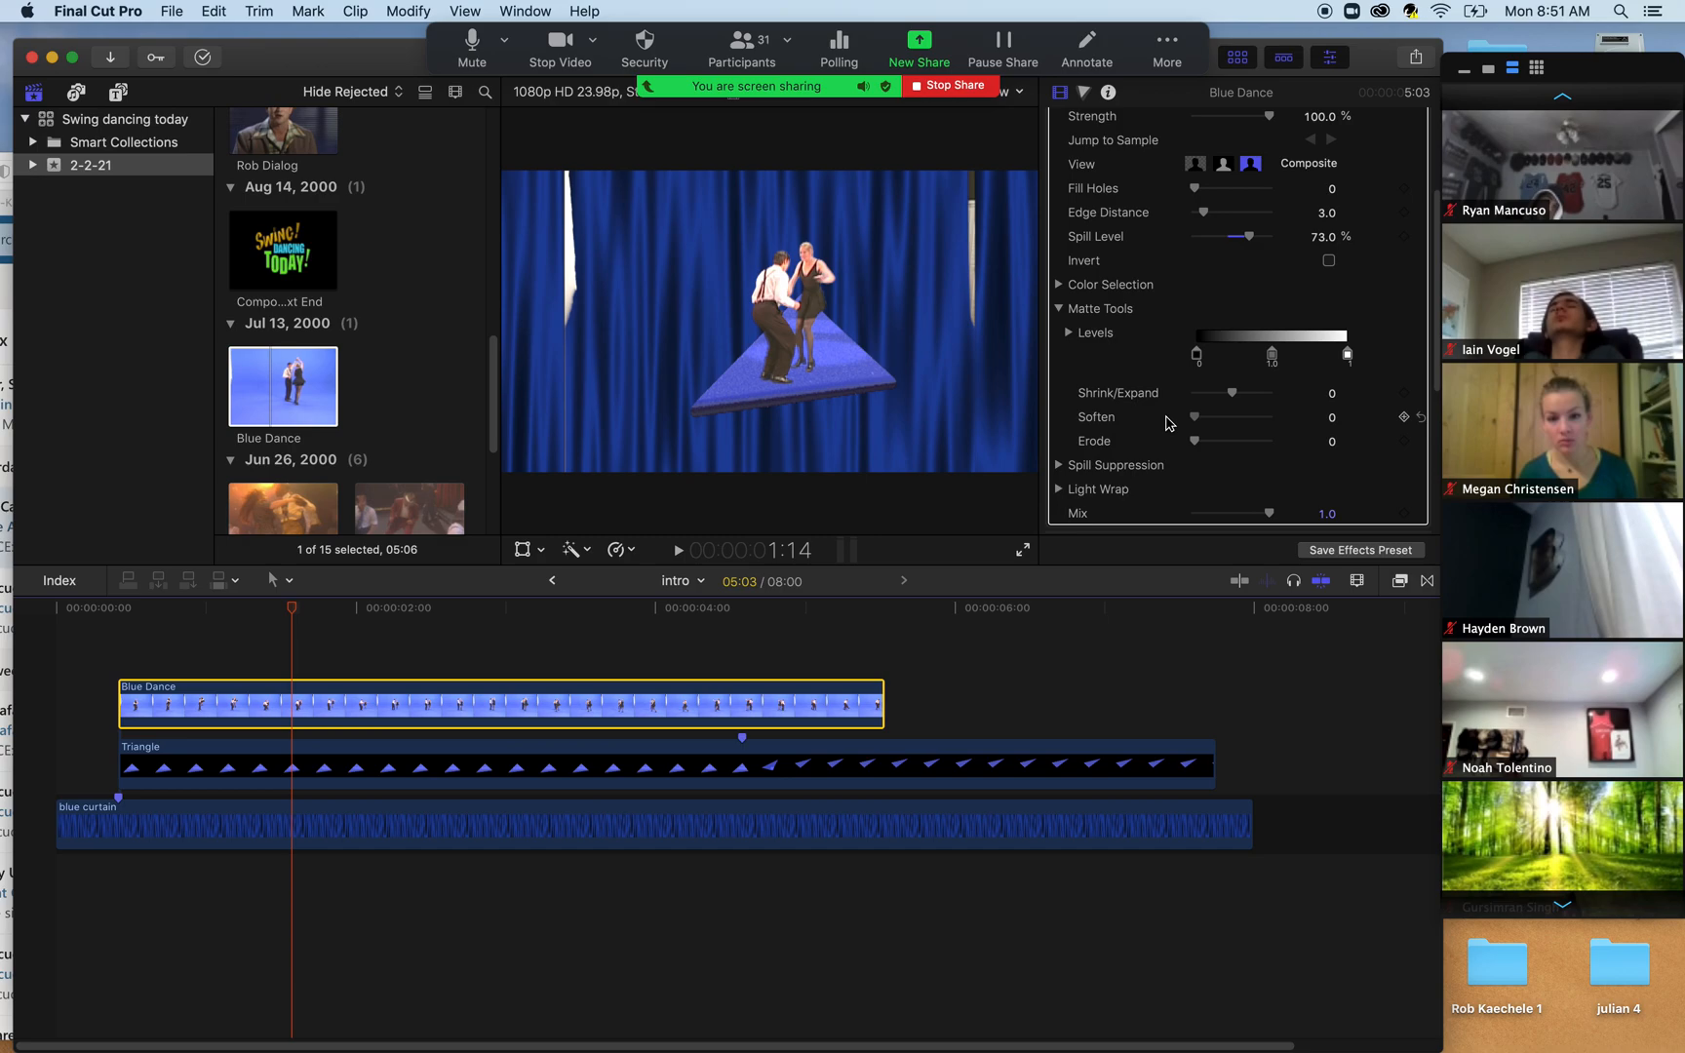
pyautogui.moveTo(1194, 440); pyautogui.dragTo(1261, 444)
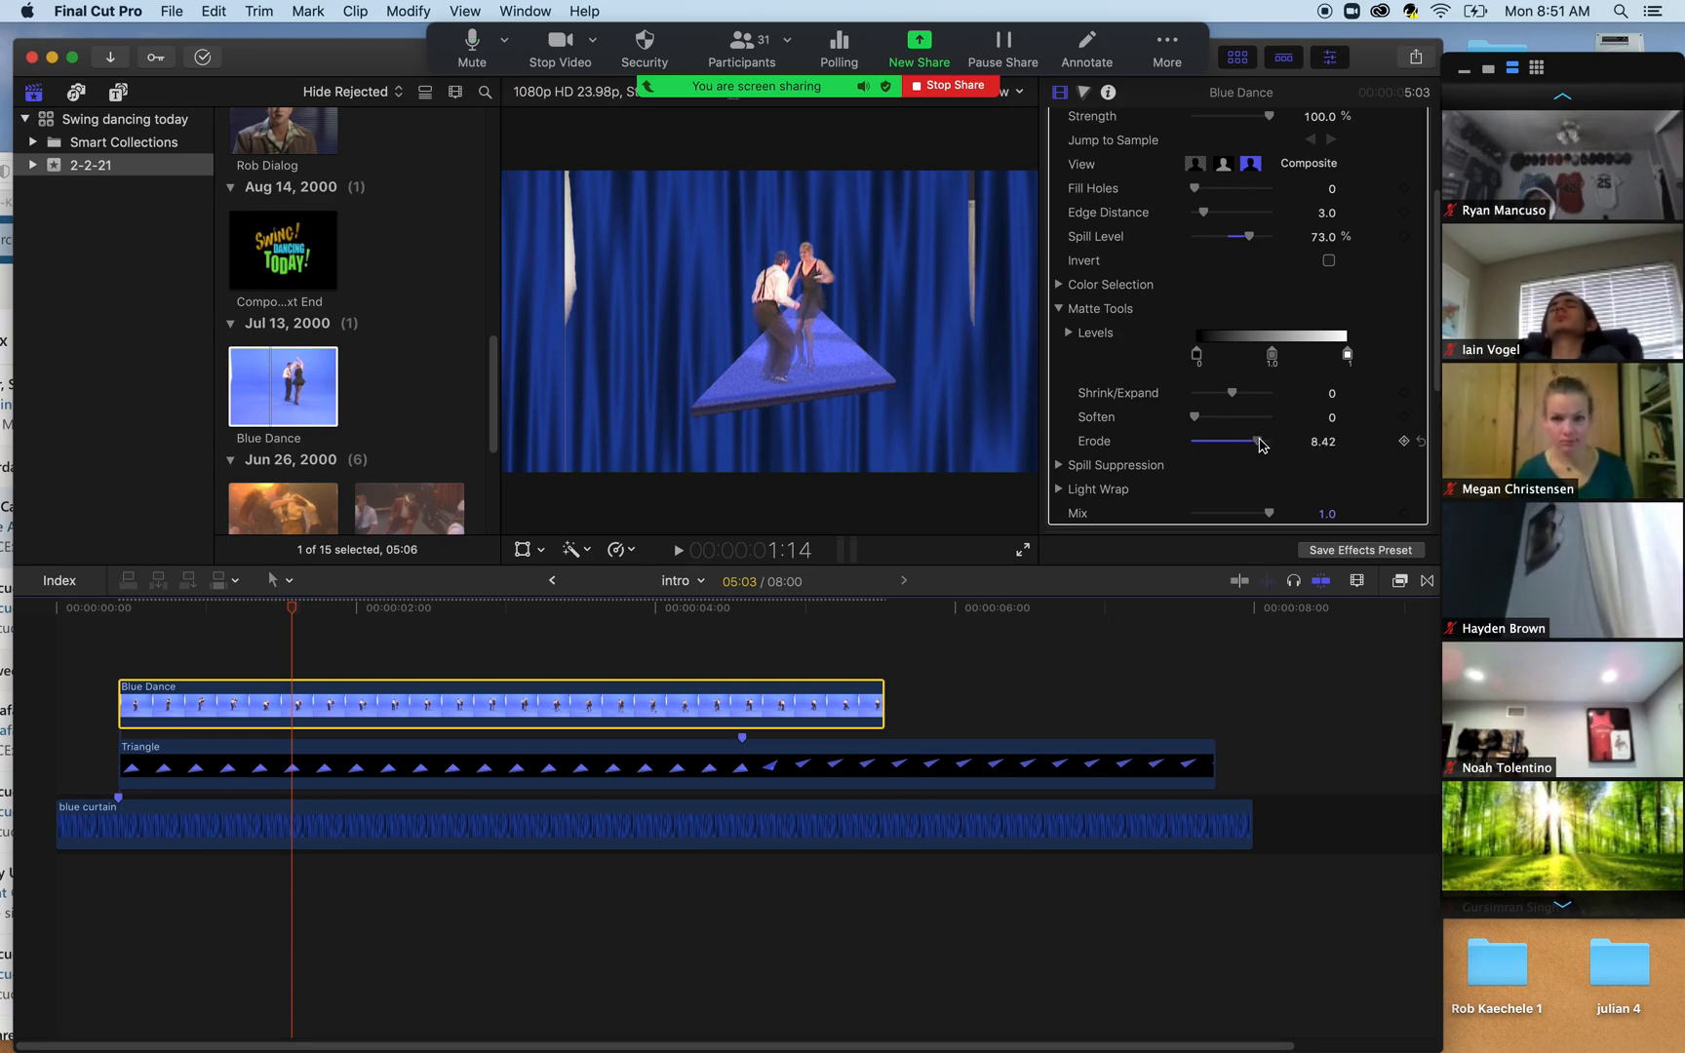
pyautogui.moveTo(1260, 445); pyautogui.dragTo(1262, 447)
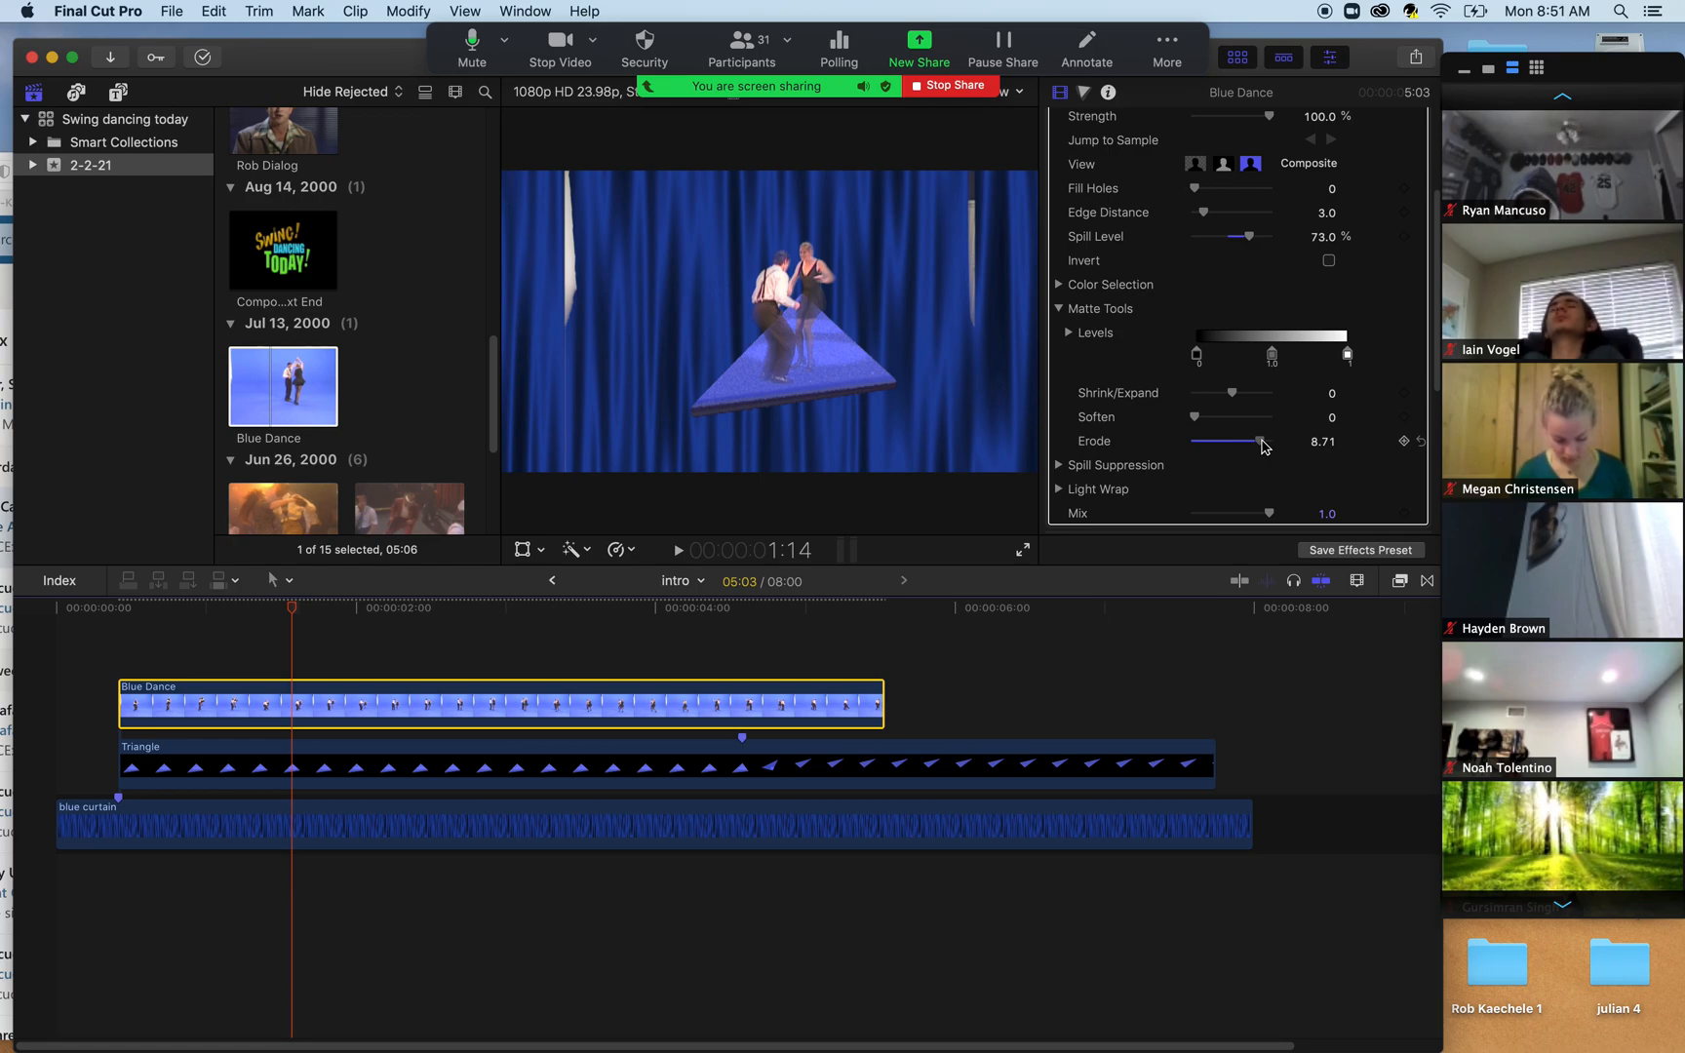
pyautogui.moveTo(1264, 448)
pyautogui.mouseDown()
pyautogui.moveTo(1184, 448)
pyautogui.moveTo(1224, 421)
pyautogui.moveTo(1267, 424)
pyautogui.mouseUp()
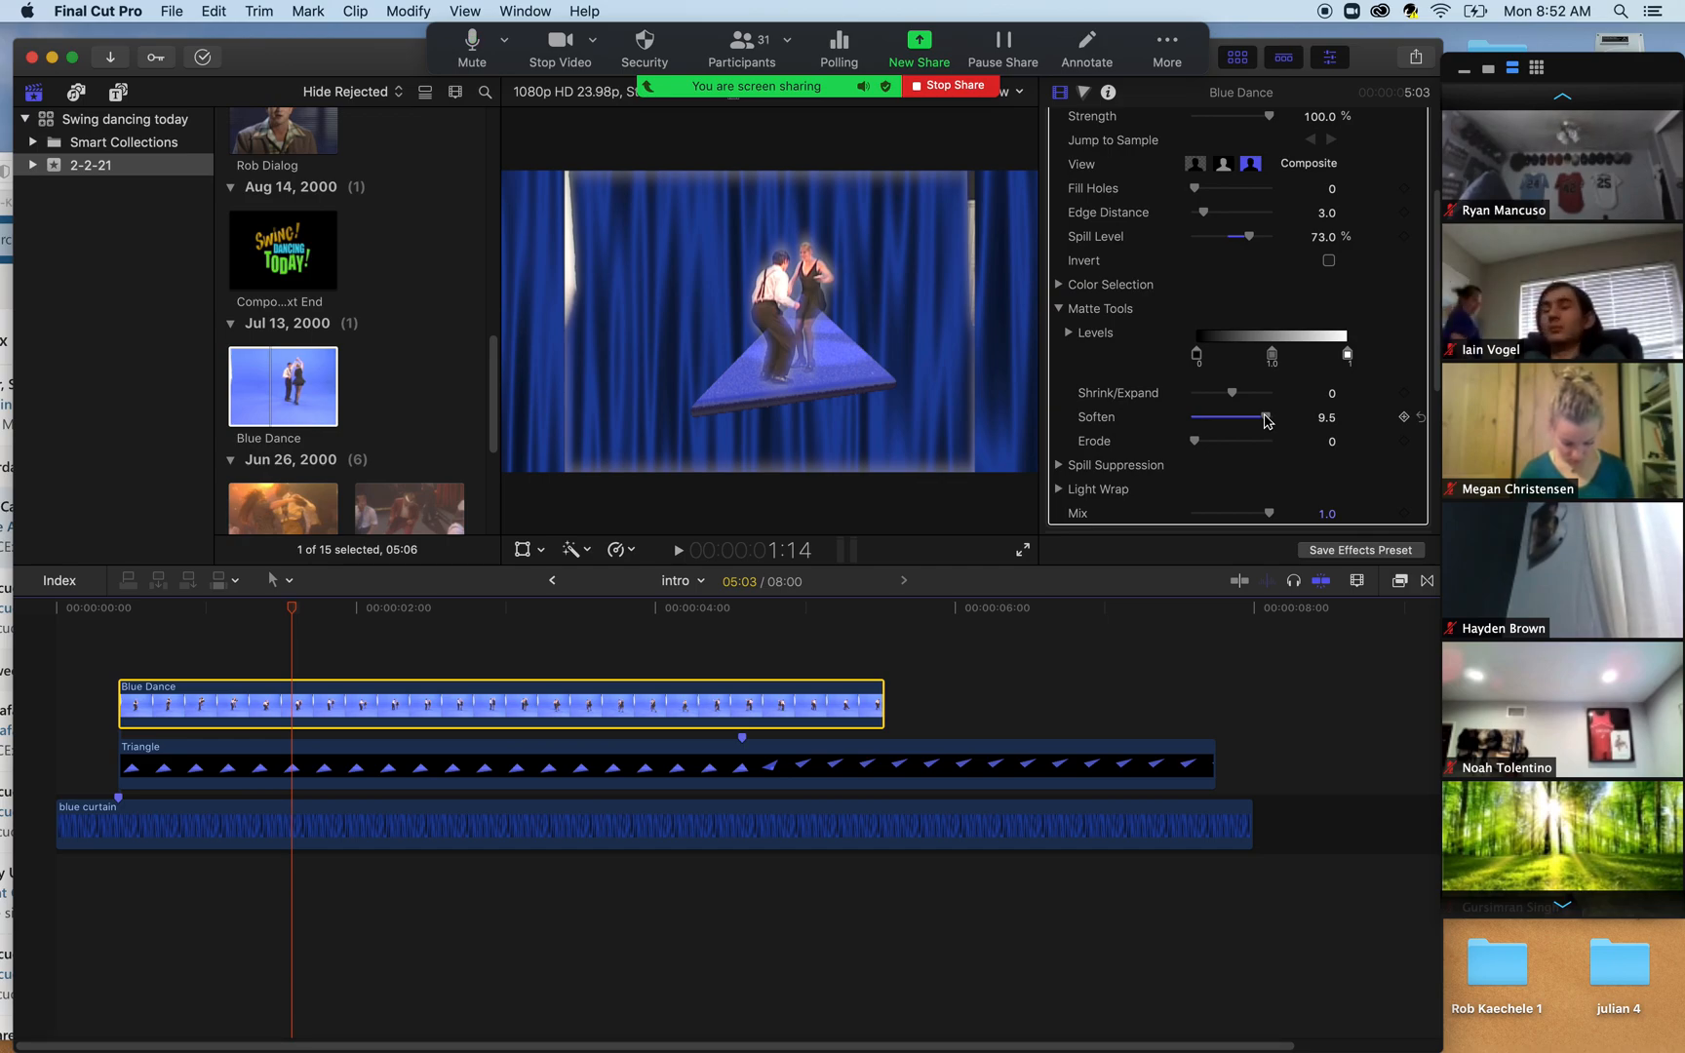
pyautogui.moveTo(1265, 420); pyautogui.dragTo(1191, 429)
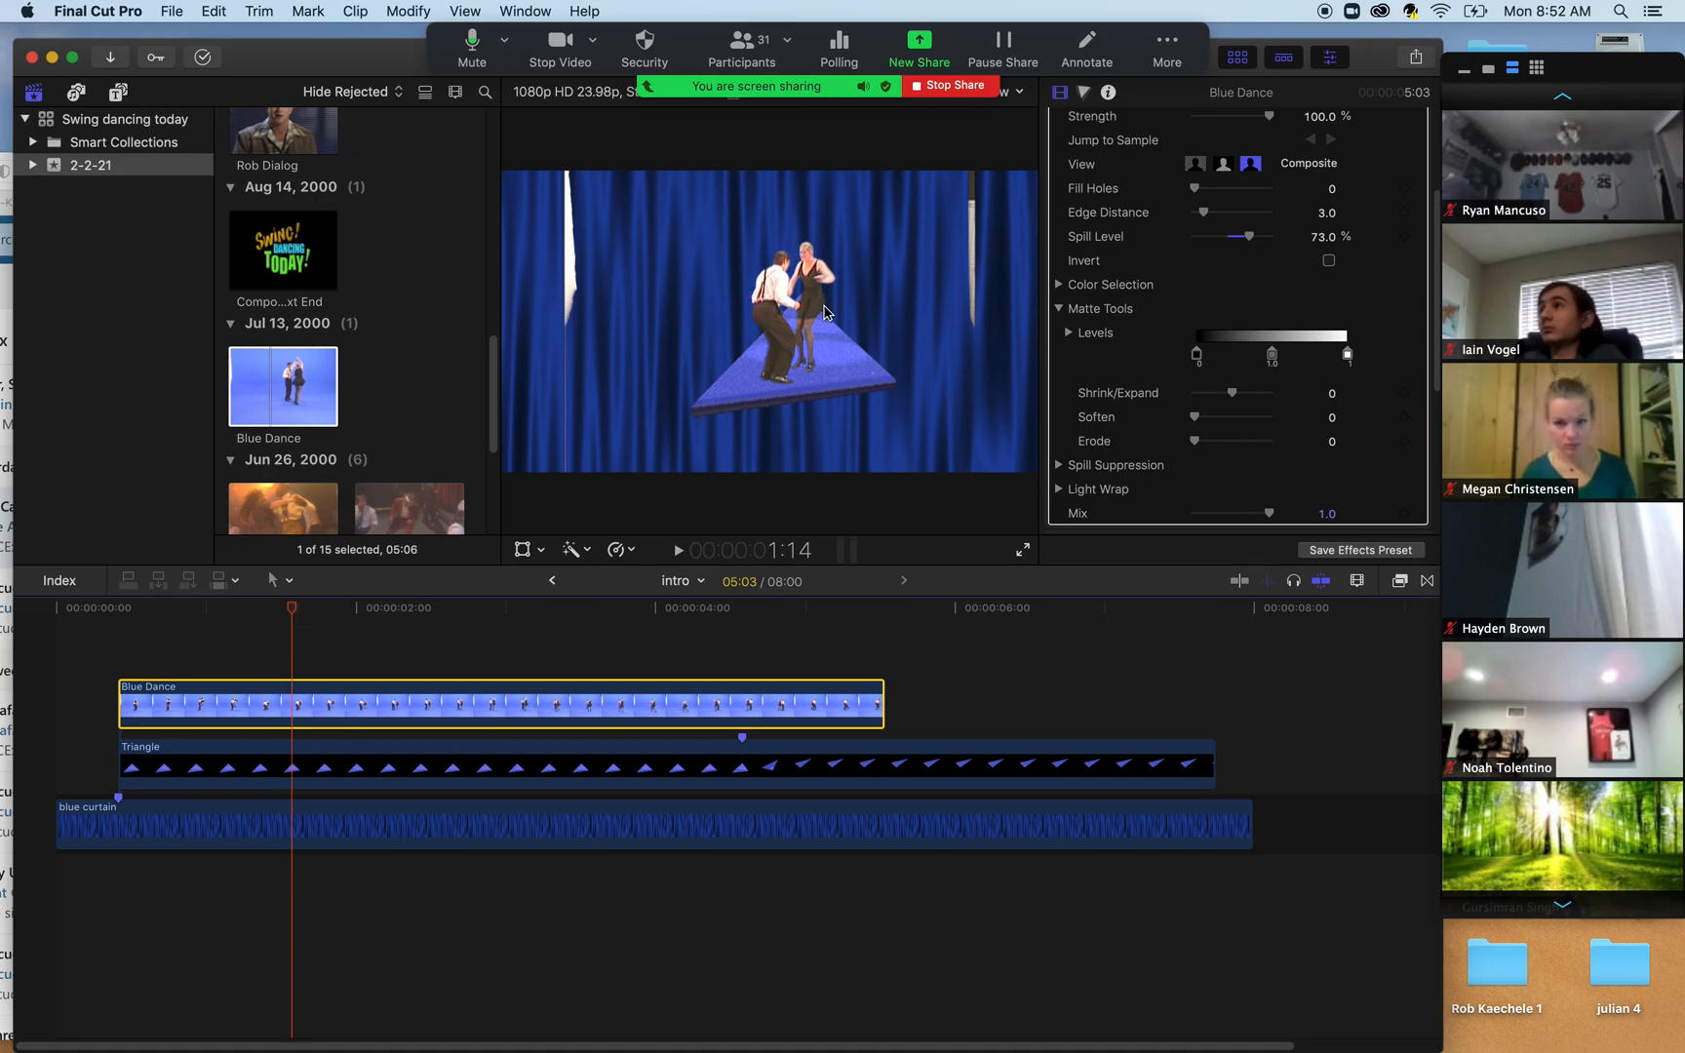
pyautogui.moveTo(1195, 441)
pyautogui.mouseDown()
pyautogui.moveTo(1267, 445)
pyautogui.moveTo(1197, 449)
pyautogui.mouseUp()
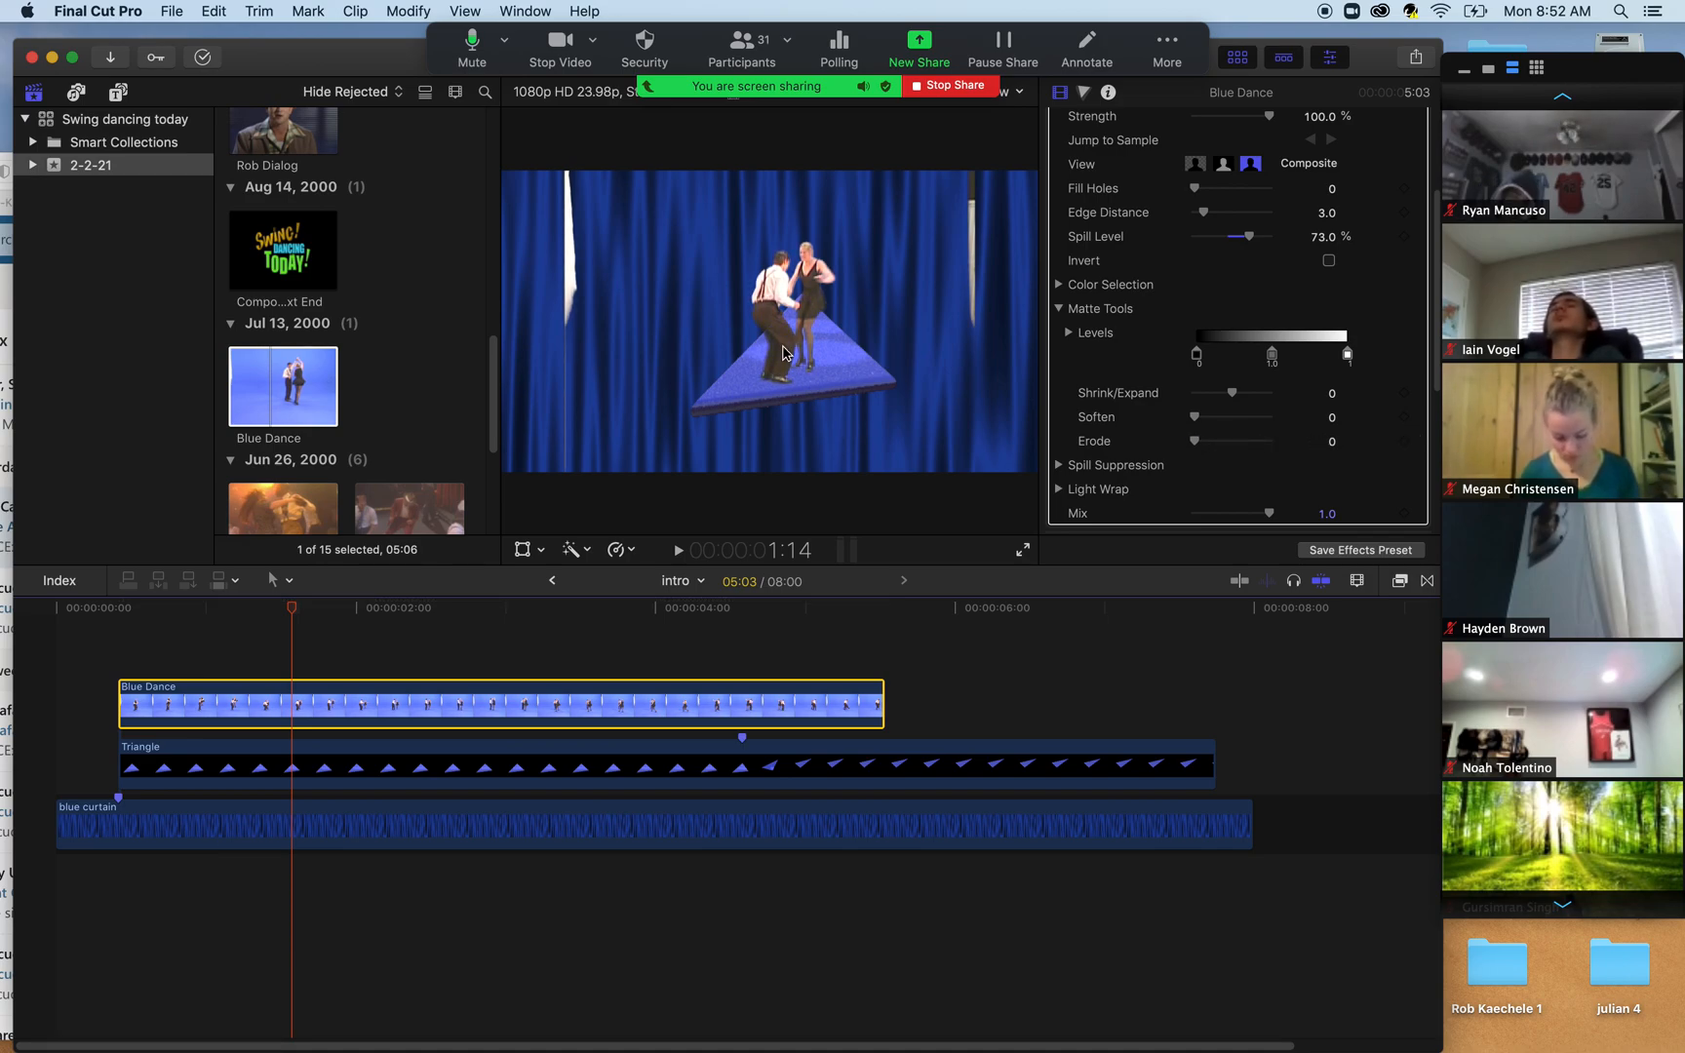
# - Play the keyed intro from the 10-frame marker to its end and return the playhead to the marker
pyautogui.moveTo(291, 613); pyautogui.dragTo(122, 617)
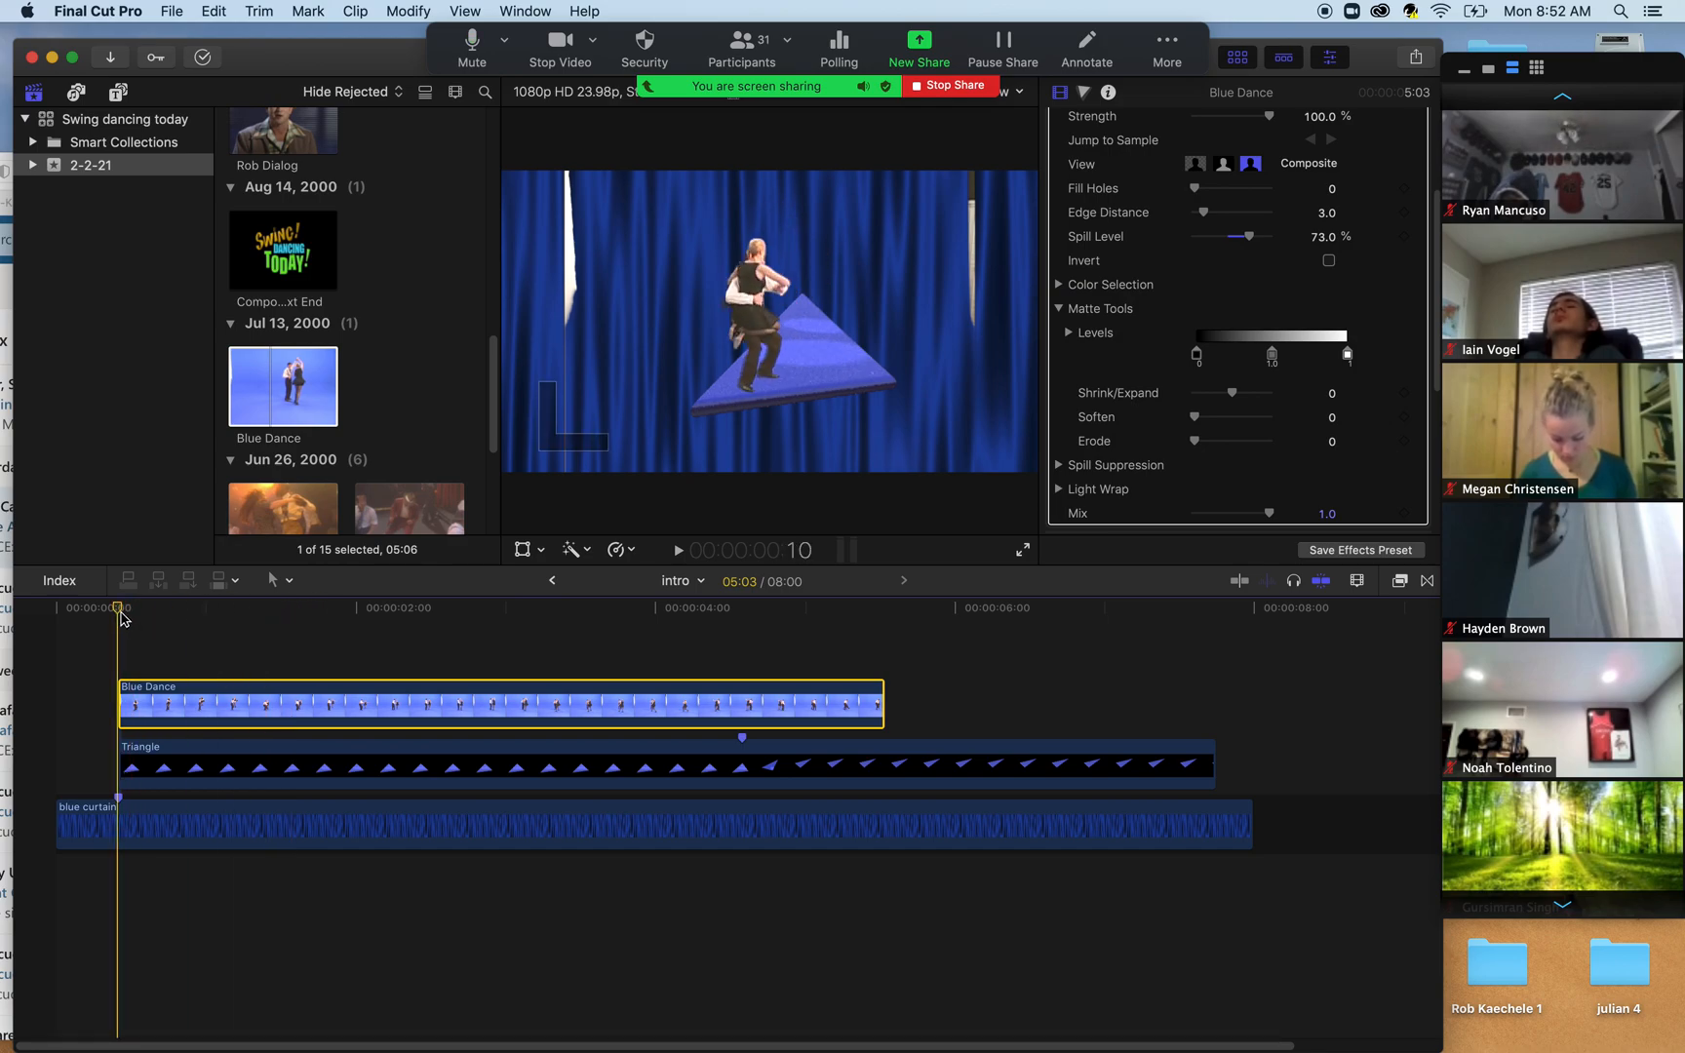
pyautogui.press('space')
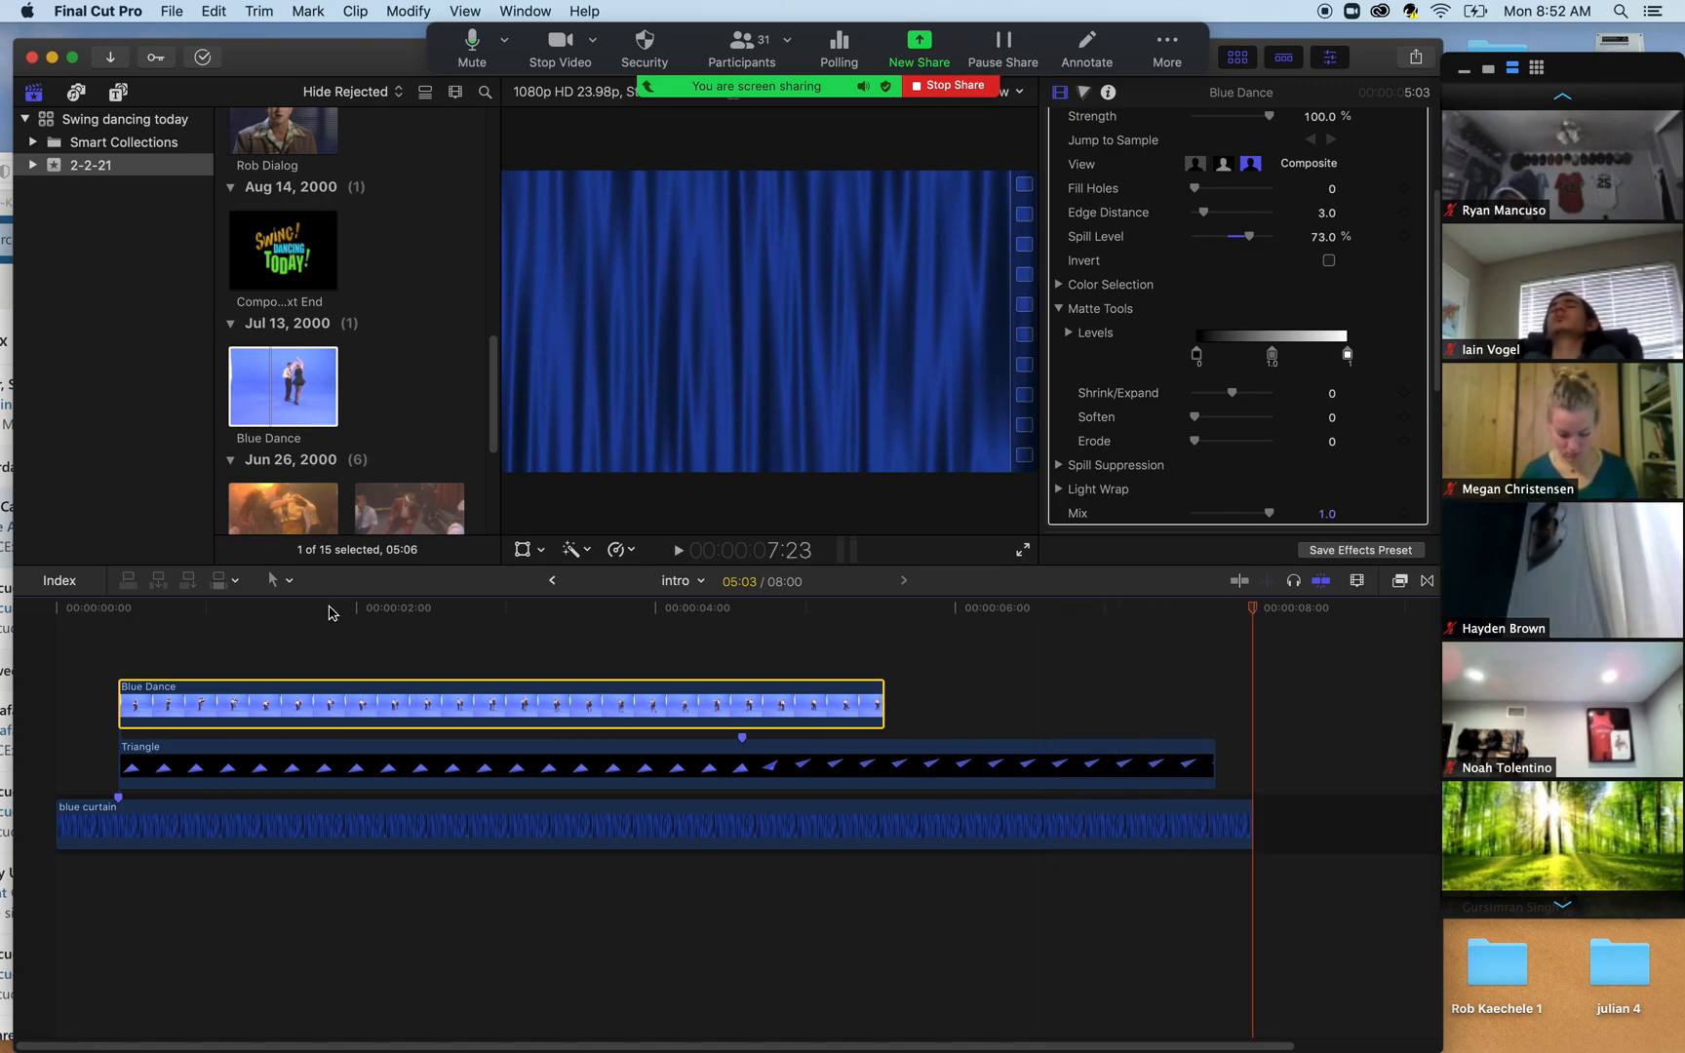
pyautogui.click(227, 608)
pyautogui.moveTo(223, 607); pyautogui.dragTo(125, 609)
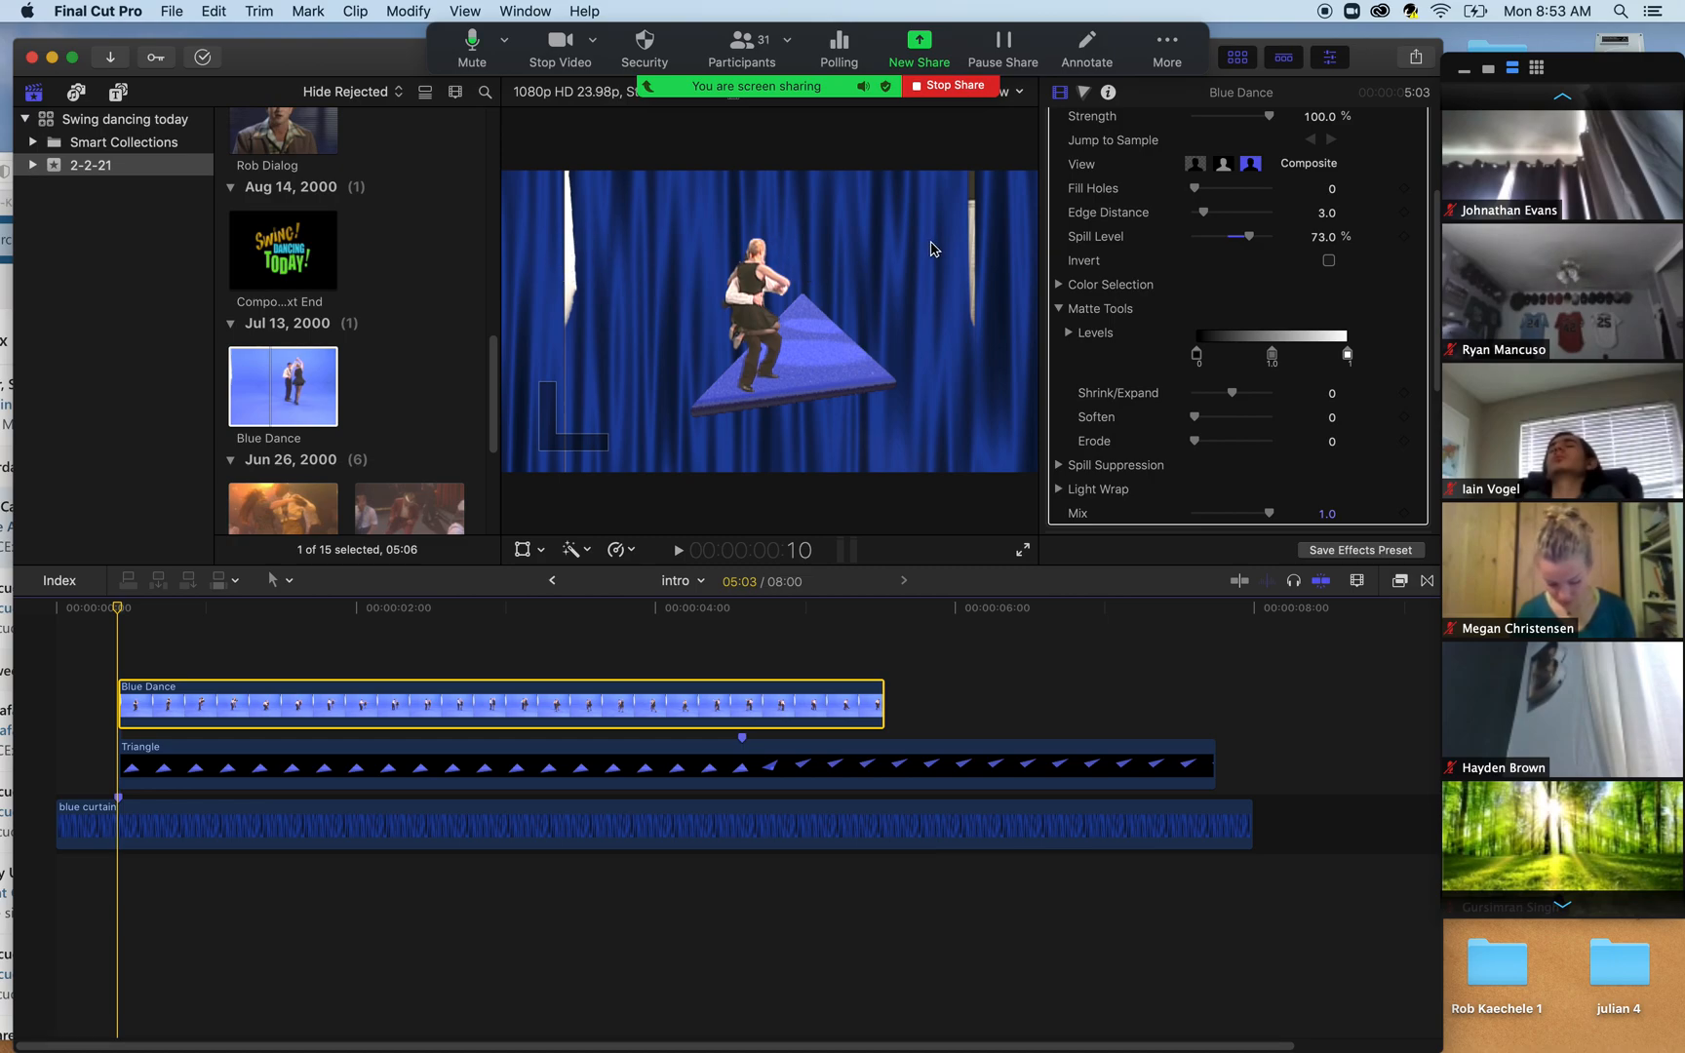
# - Trim both side edges of the Blue Dance image inward to cut off the white studio edges beside the dancers
pyautogui.click(543, 551)
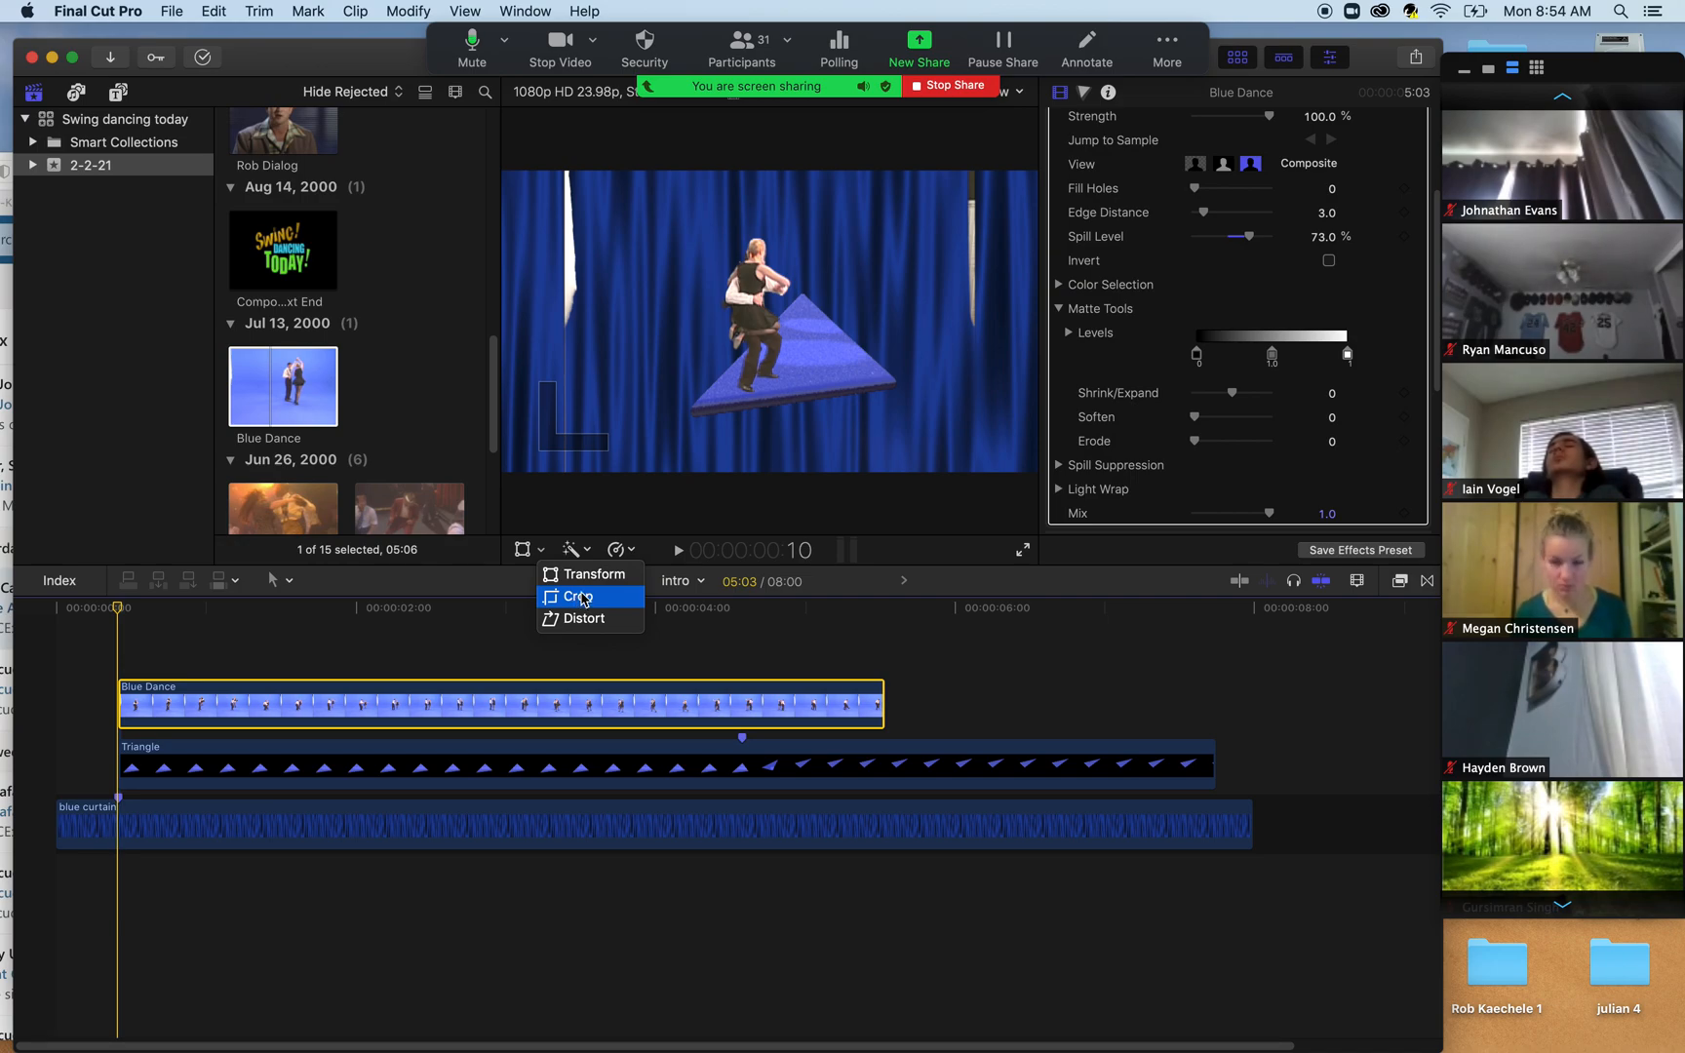
pyautogui.click(583, 599)
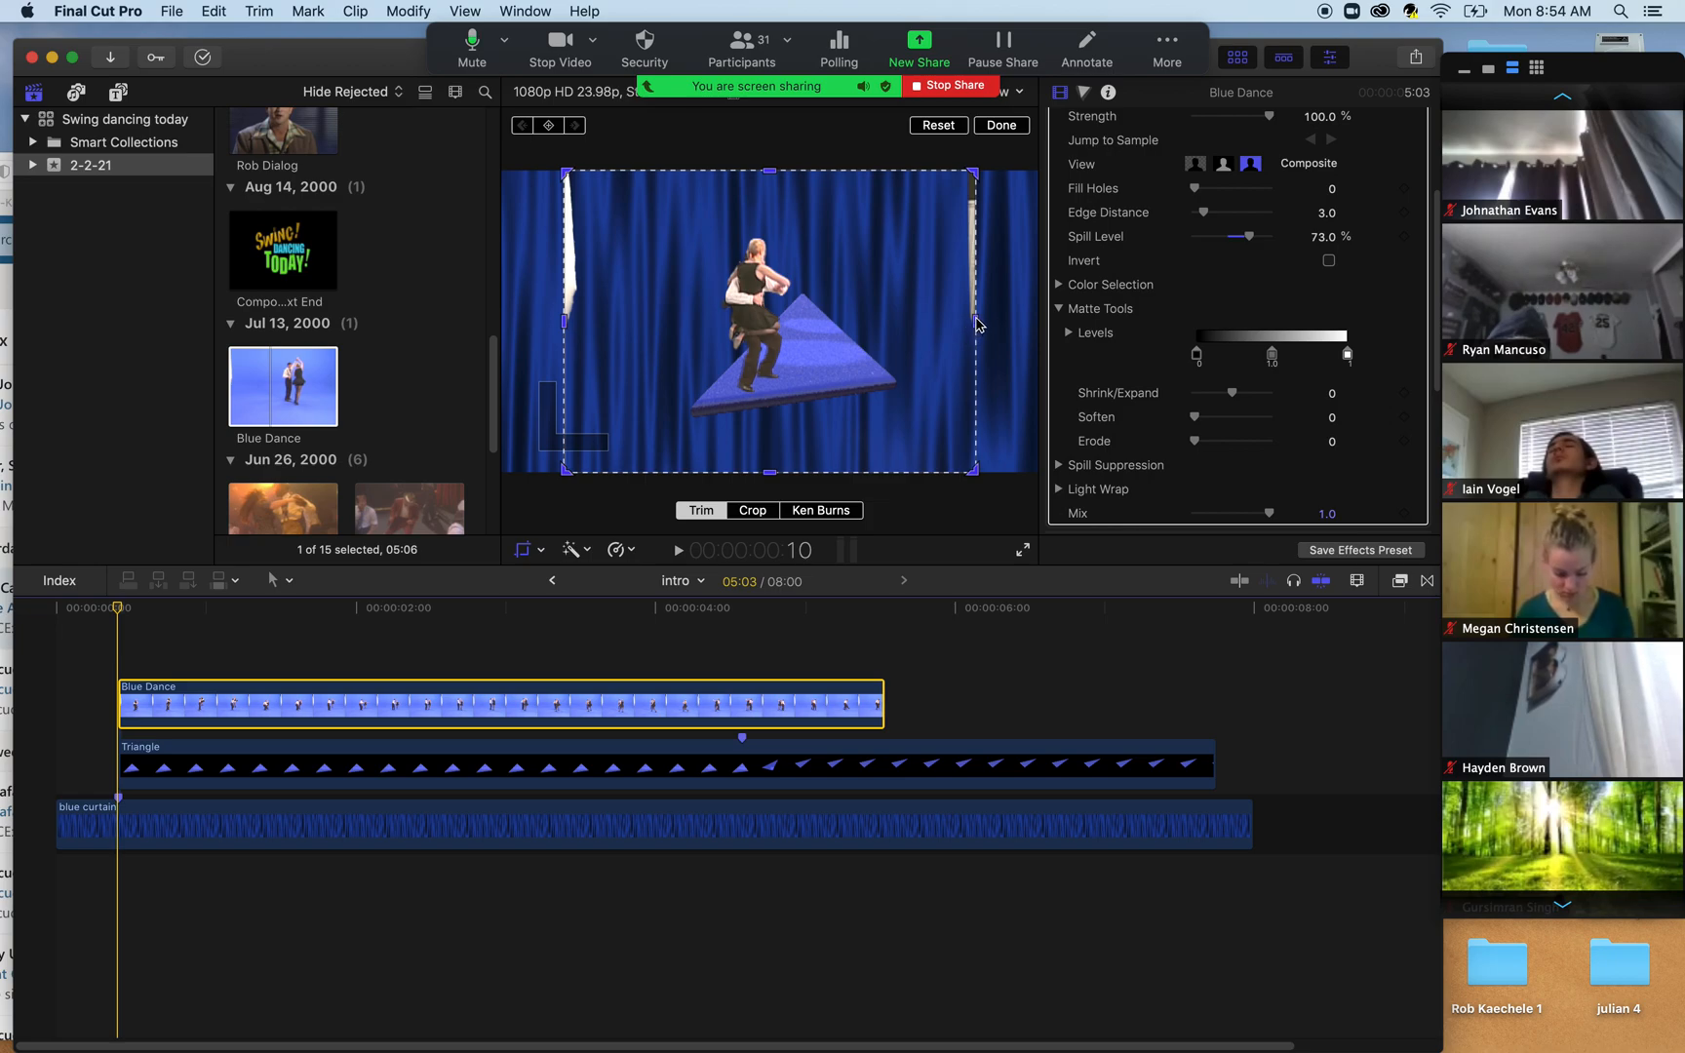
pyautogui.moveTo(976, 328); pyautogui.dragTo(957, 332)
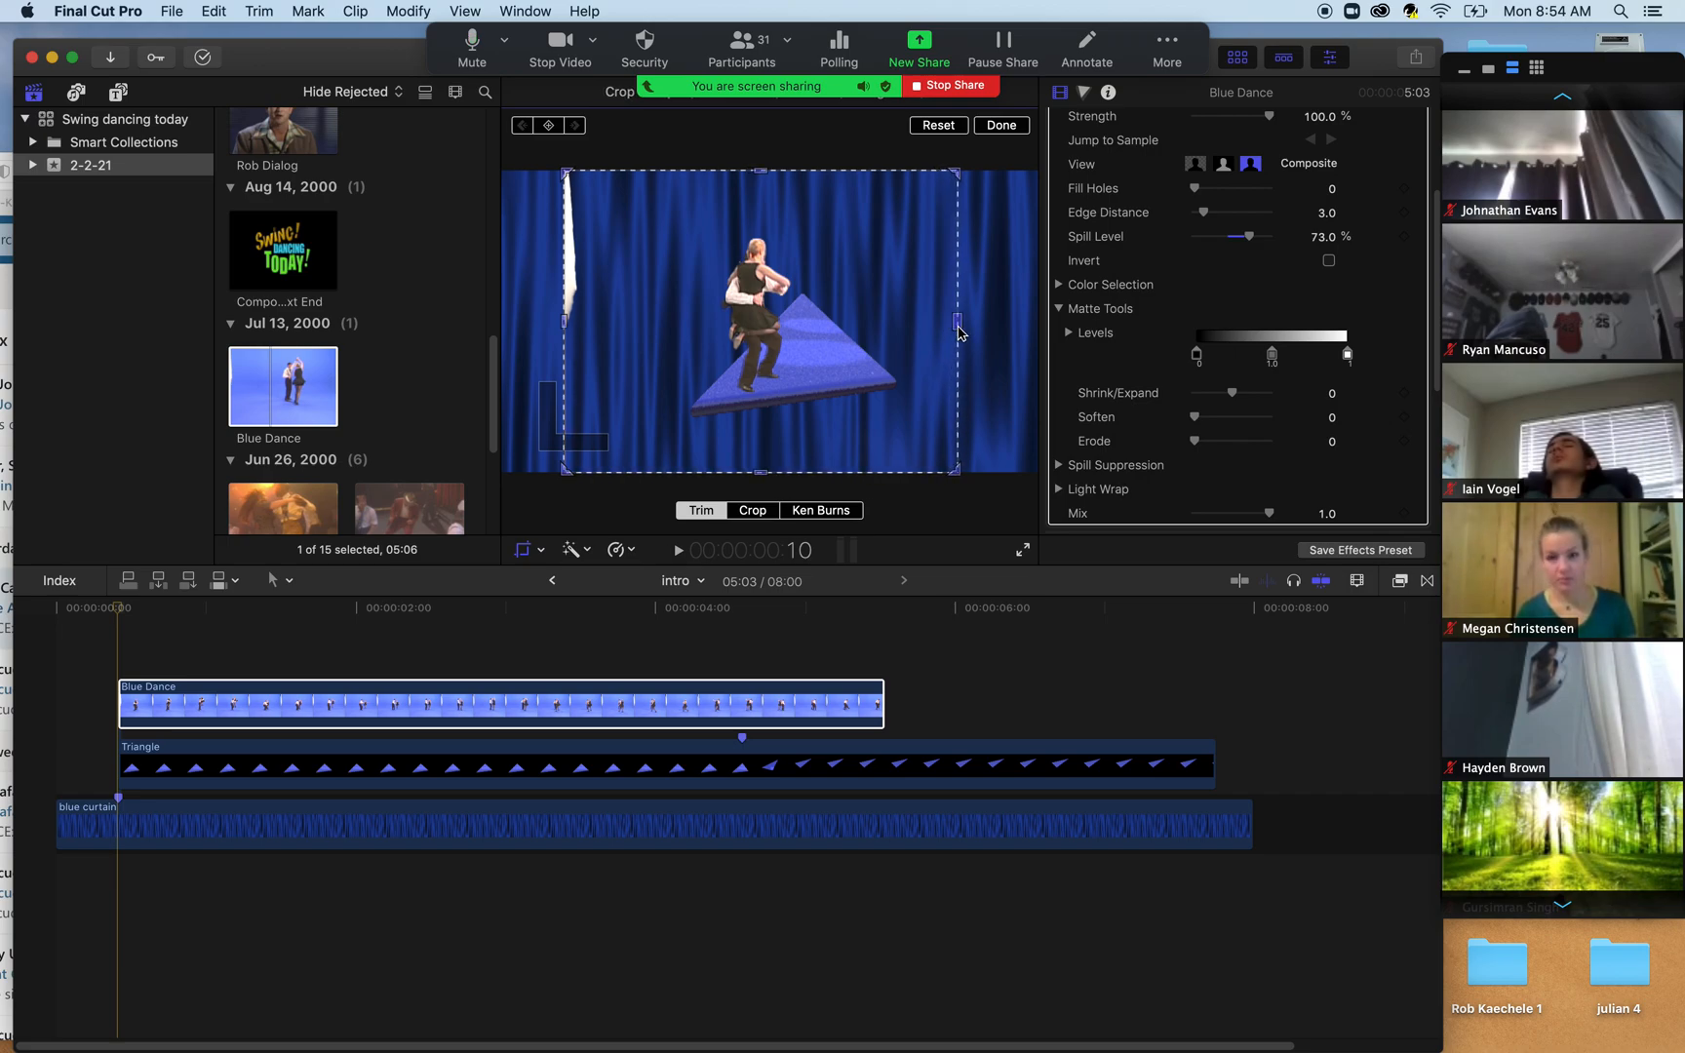
pyautogui.moveTo(958, 332); pyautogui.dragTo(957, 332)
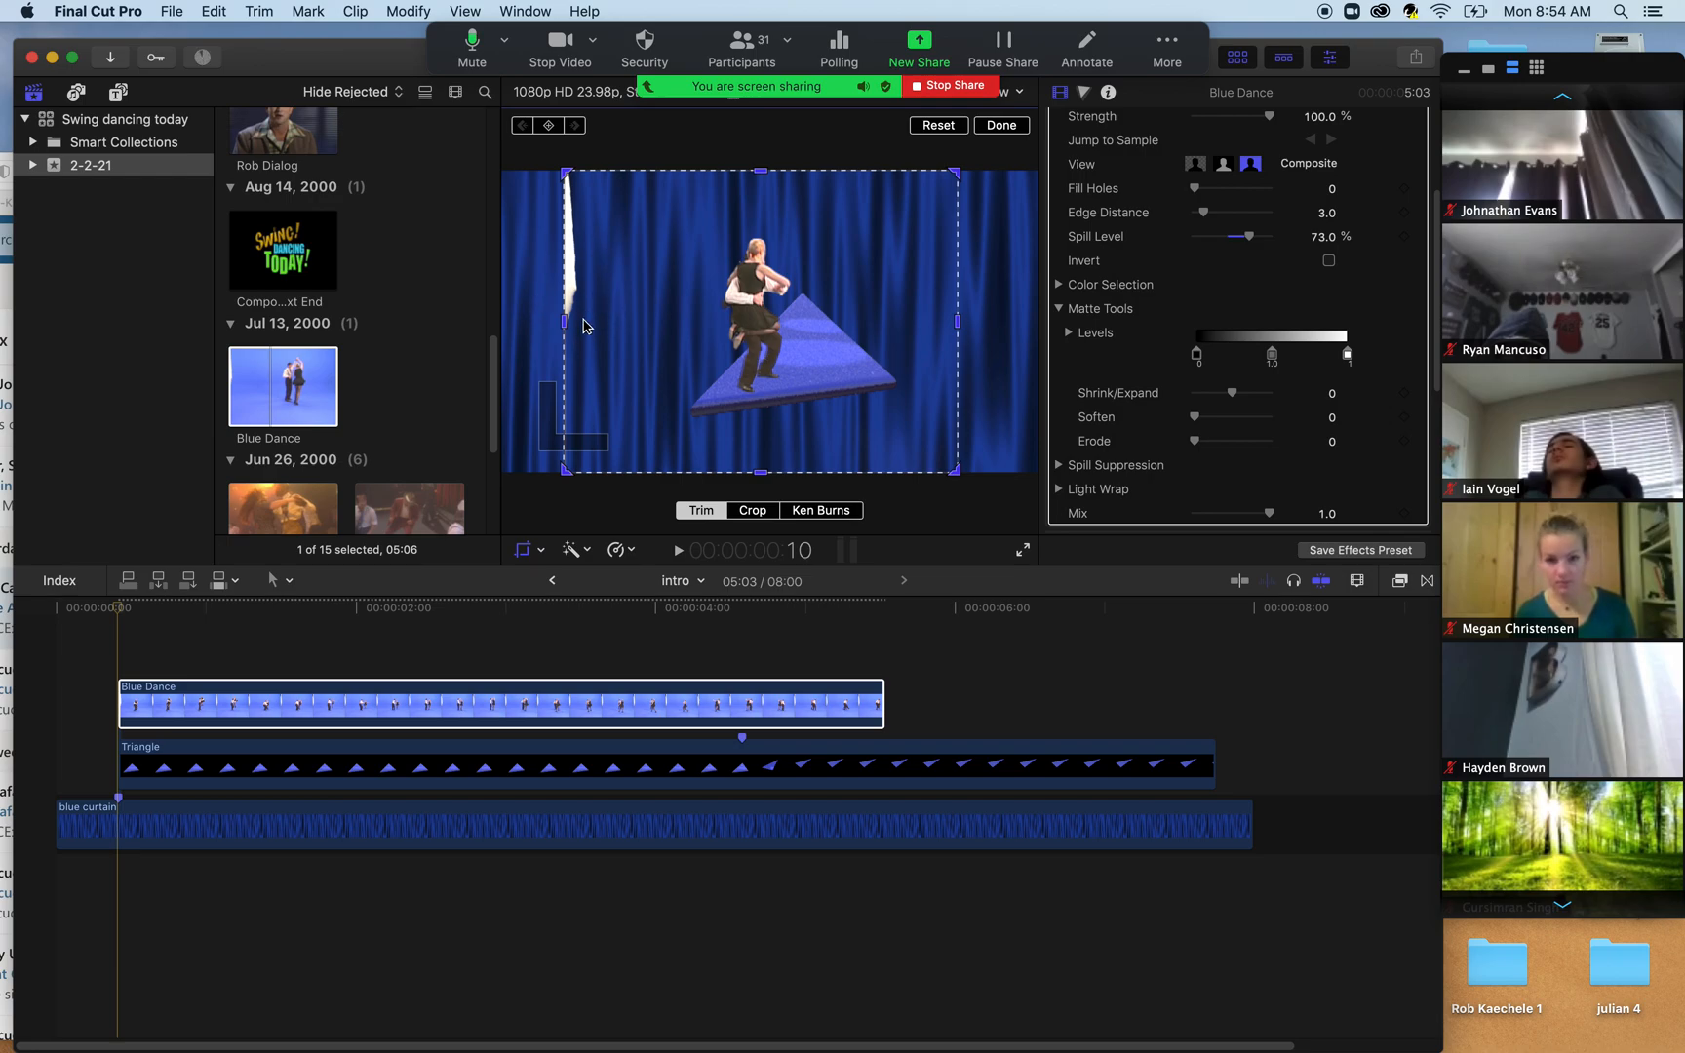
pyautogui.moveTo(566, 325)
pyautogui.mouseDown()
pyautogui.moveTo(585, 331)
pyautogui.moveTo(553, 336)
pyautogui.moveTo(588, 340)
pyautogui.mouseUp()
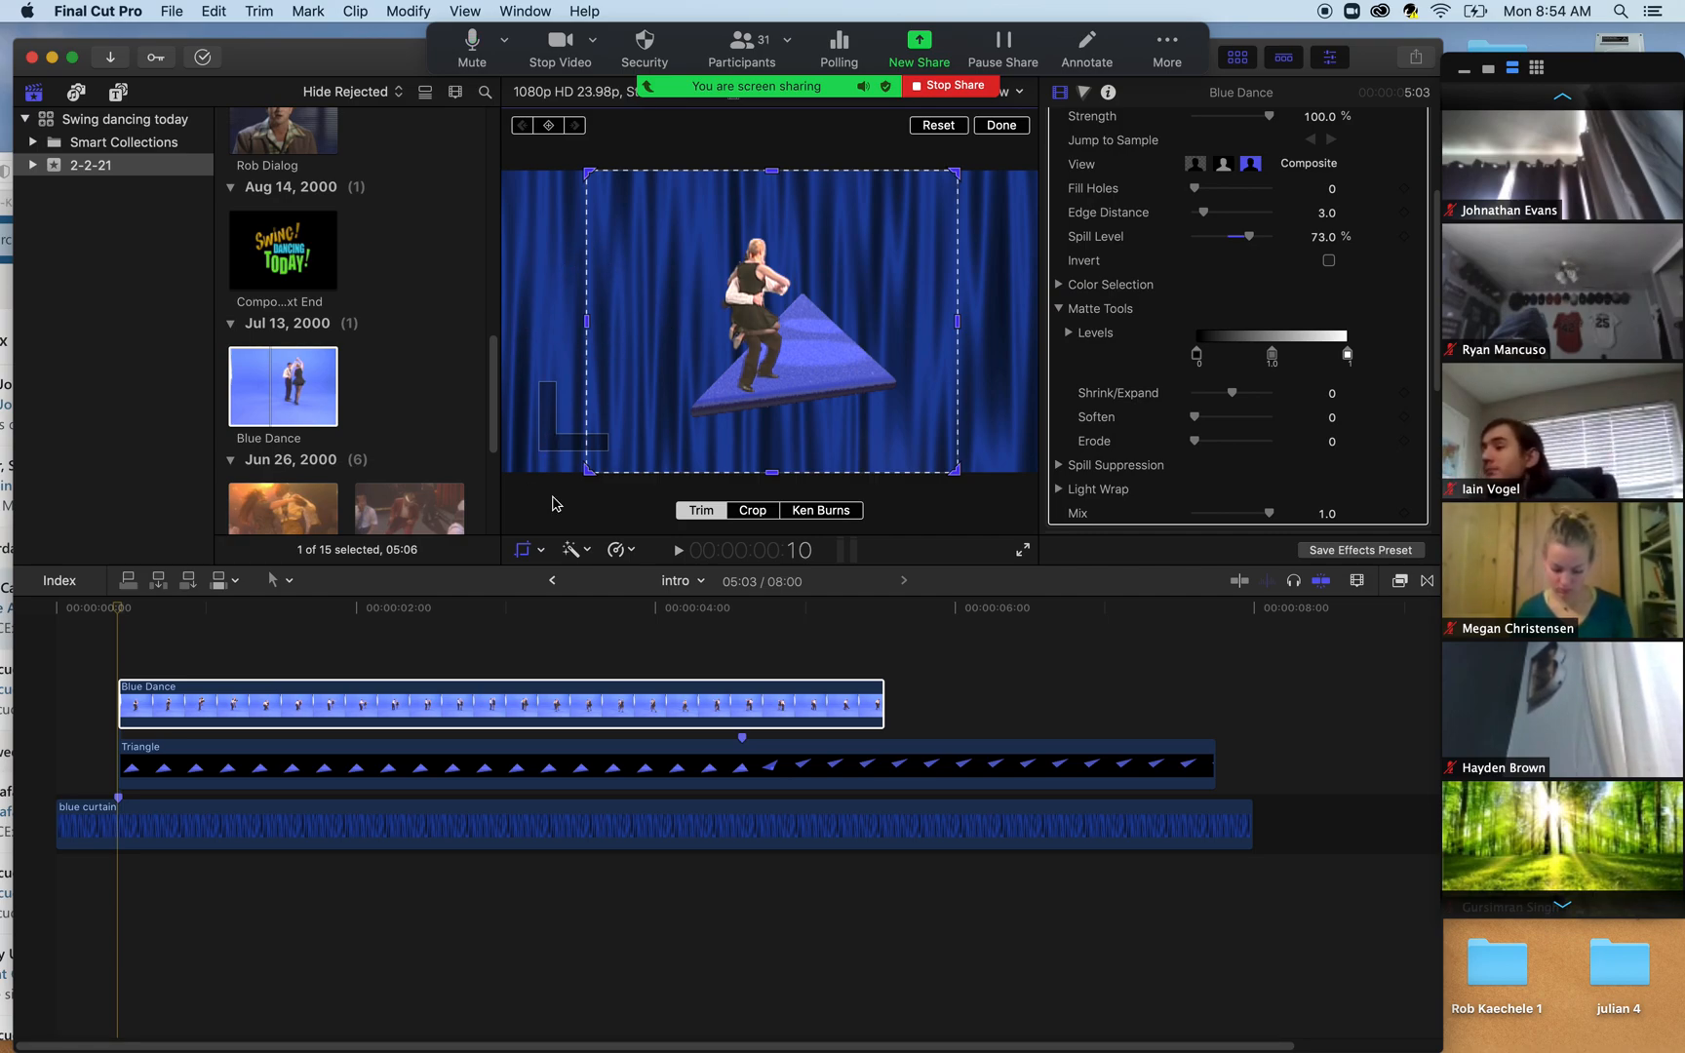
pyautogui.click(526, 550)
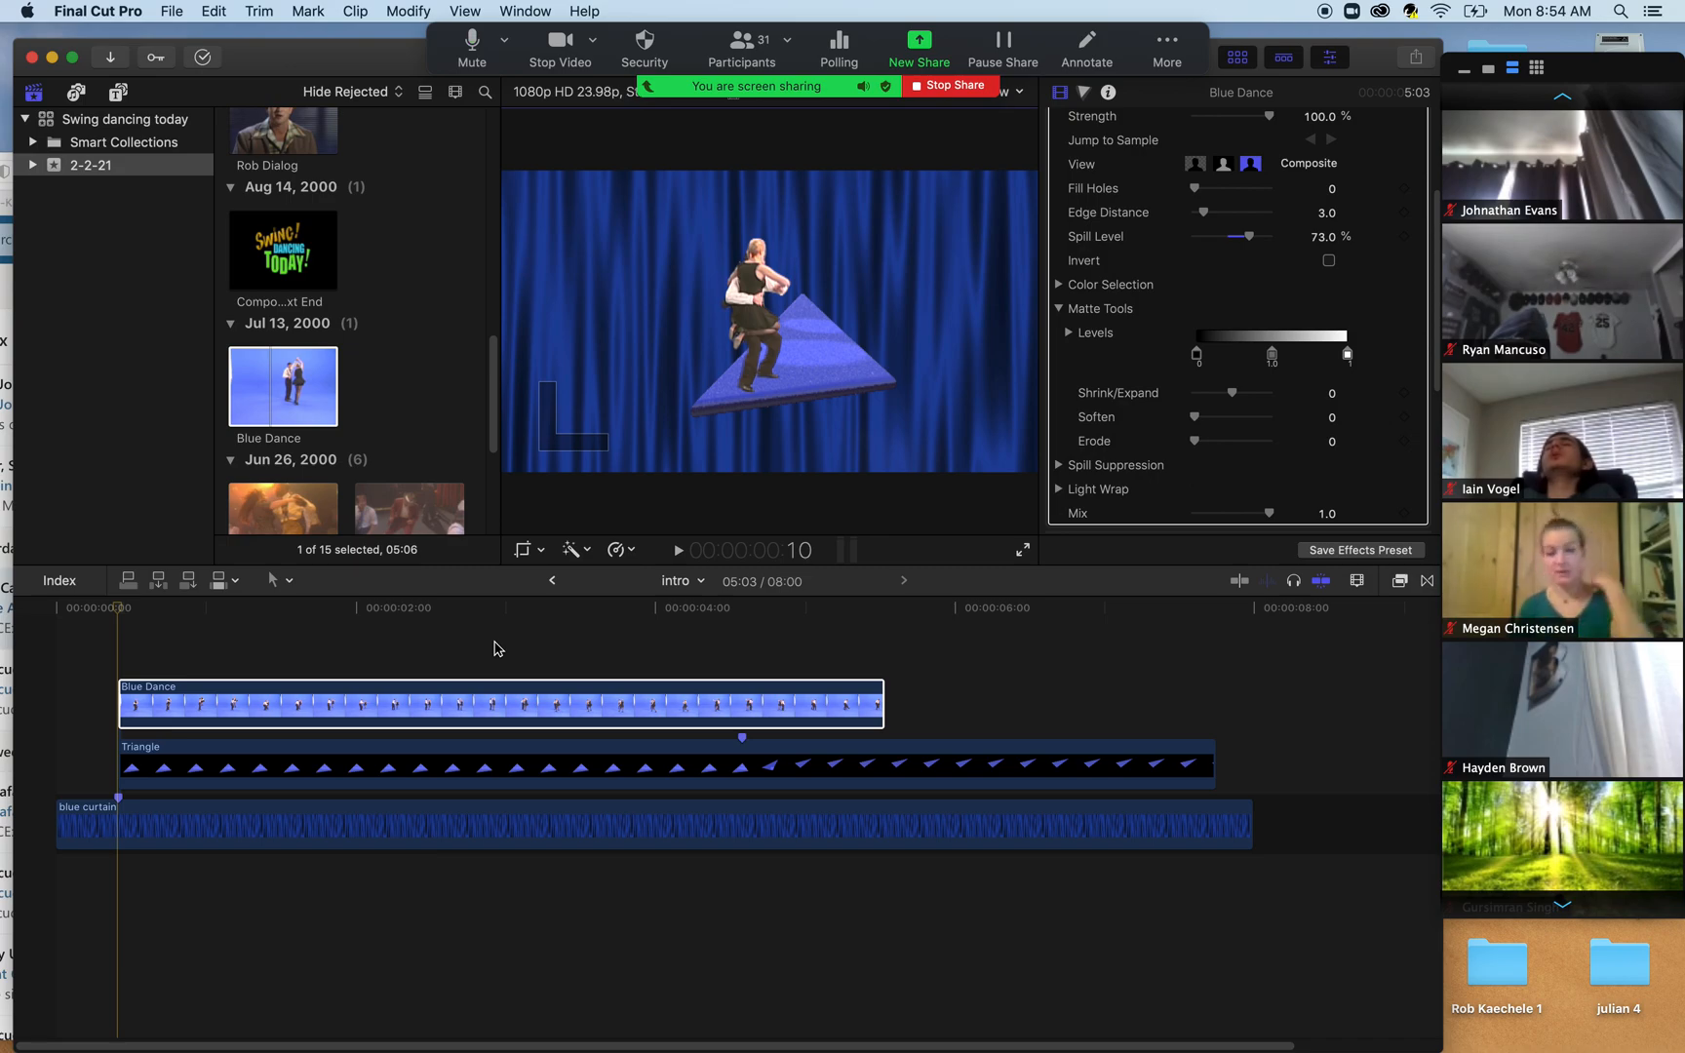
# - Play the intro to review the trimmed Blue Dance clip and return the playhead to the clip's first frame
pyautogui.press('space')
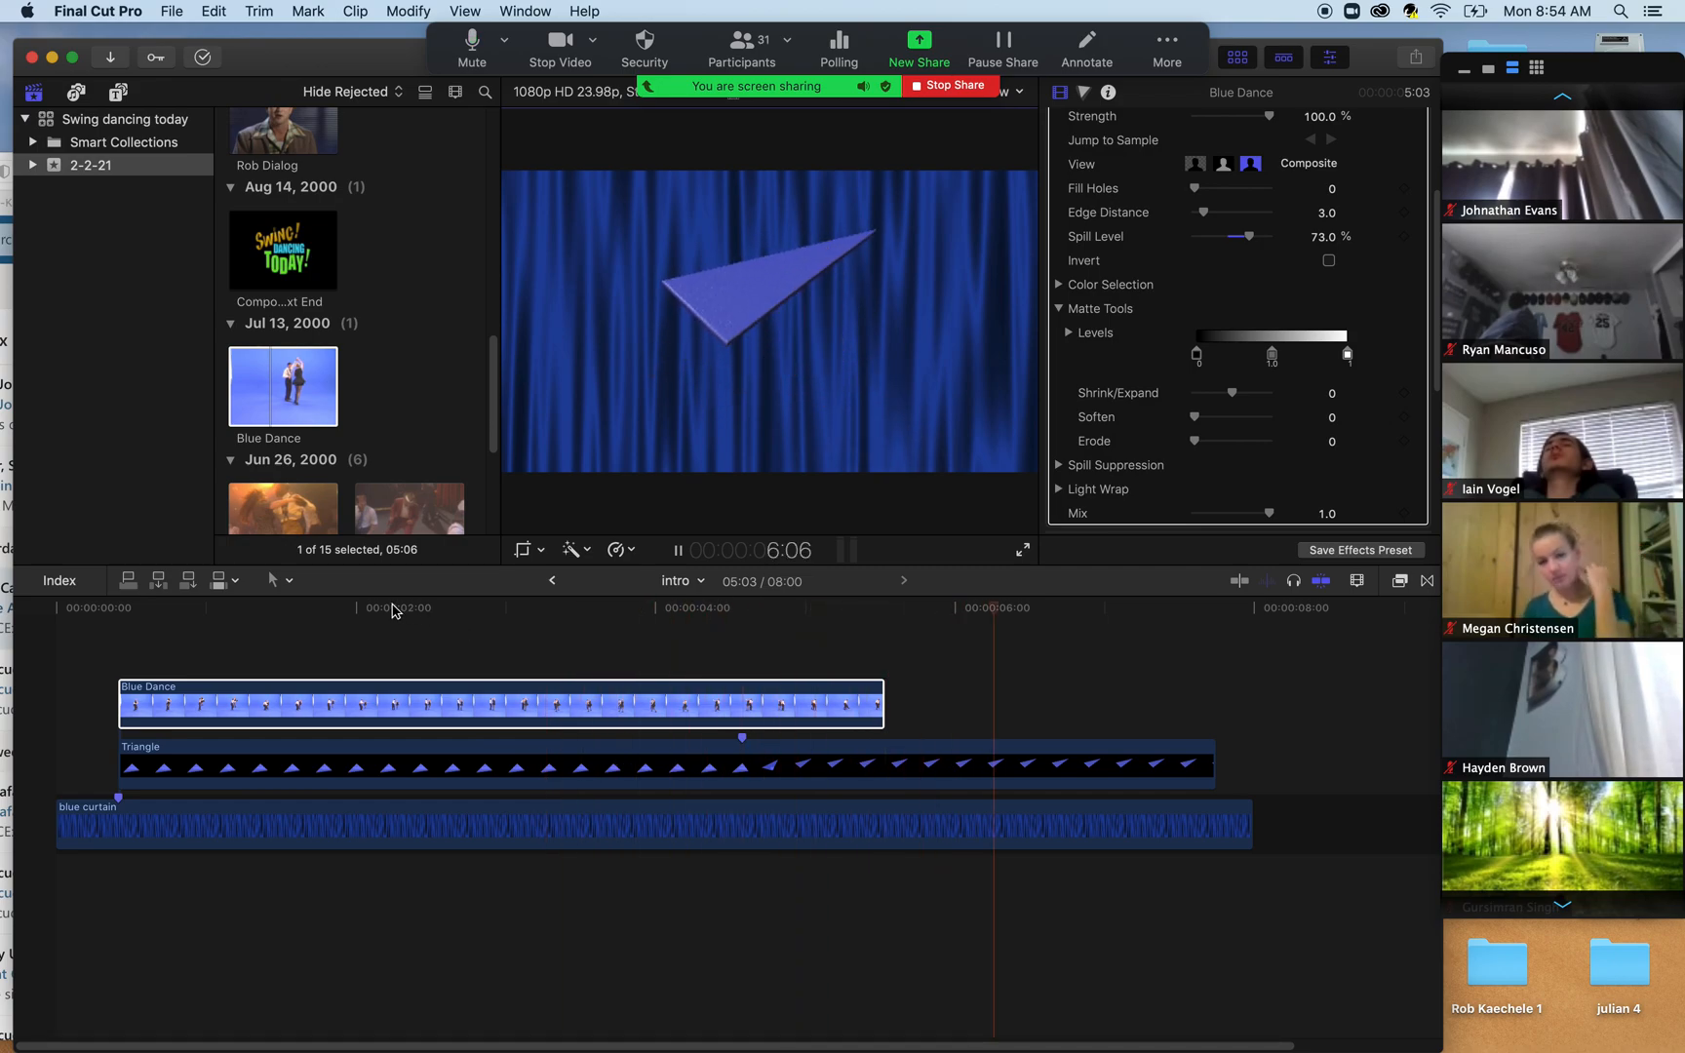
pyautogui.press('space')
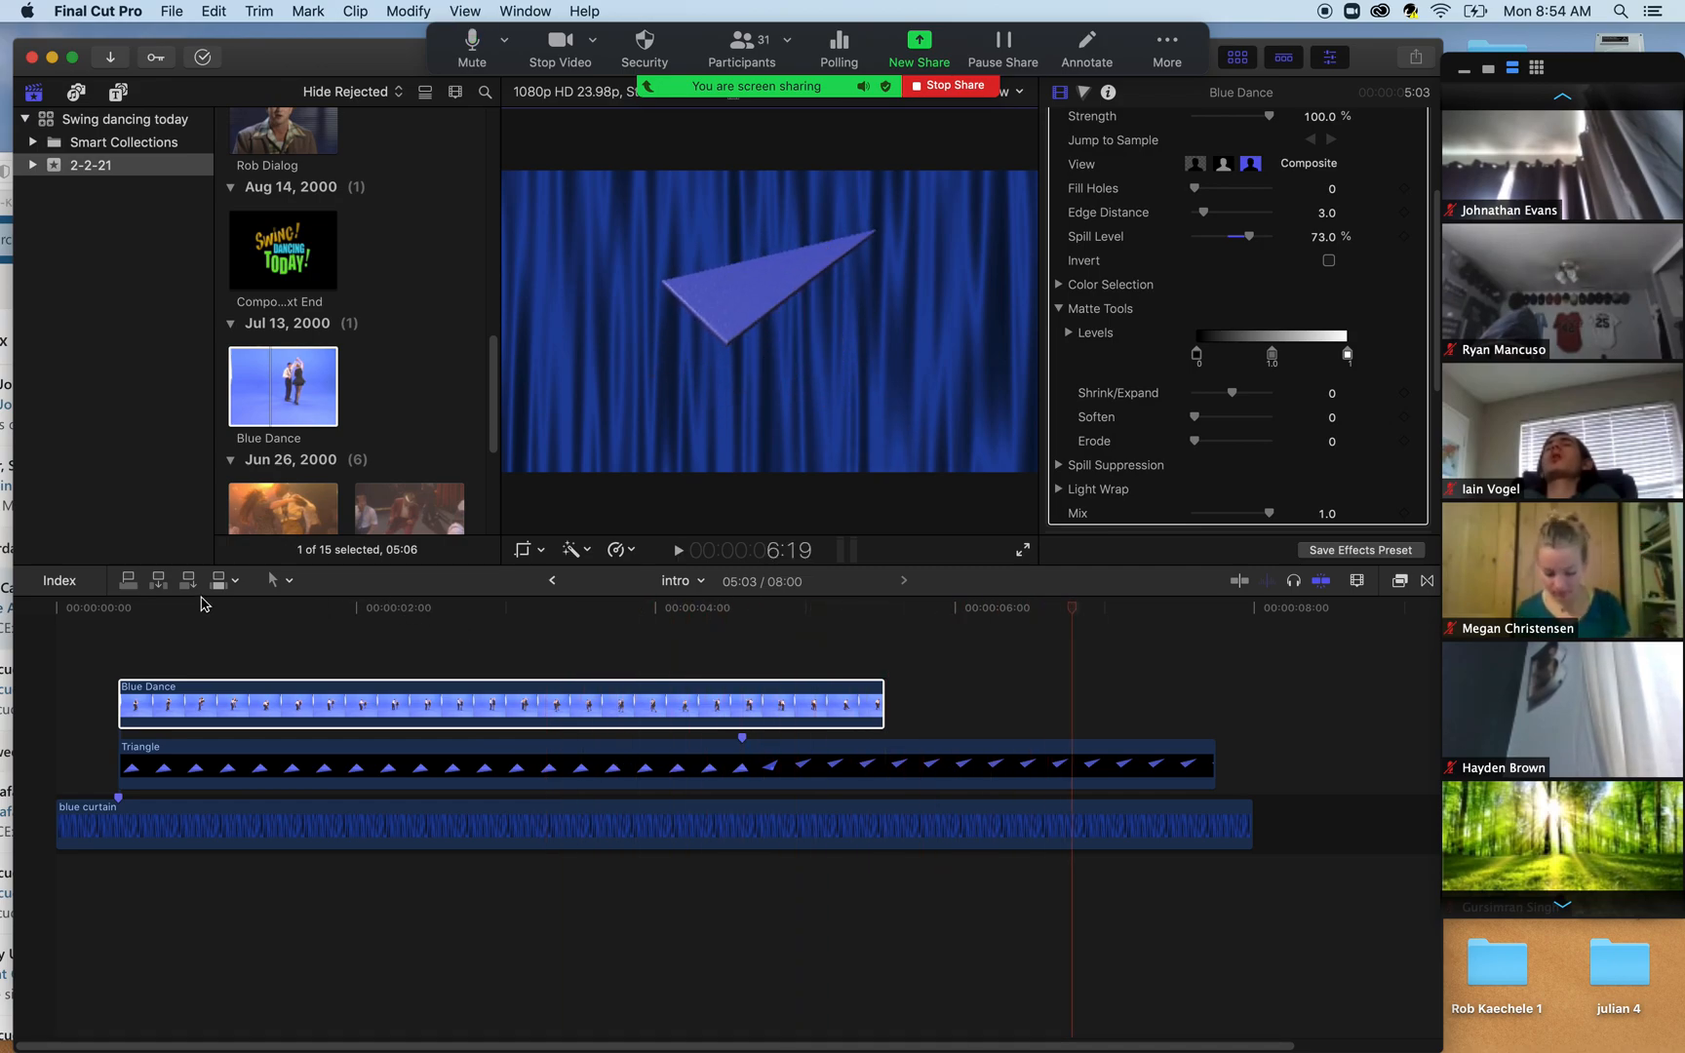
pyautogui.click(115, 608)
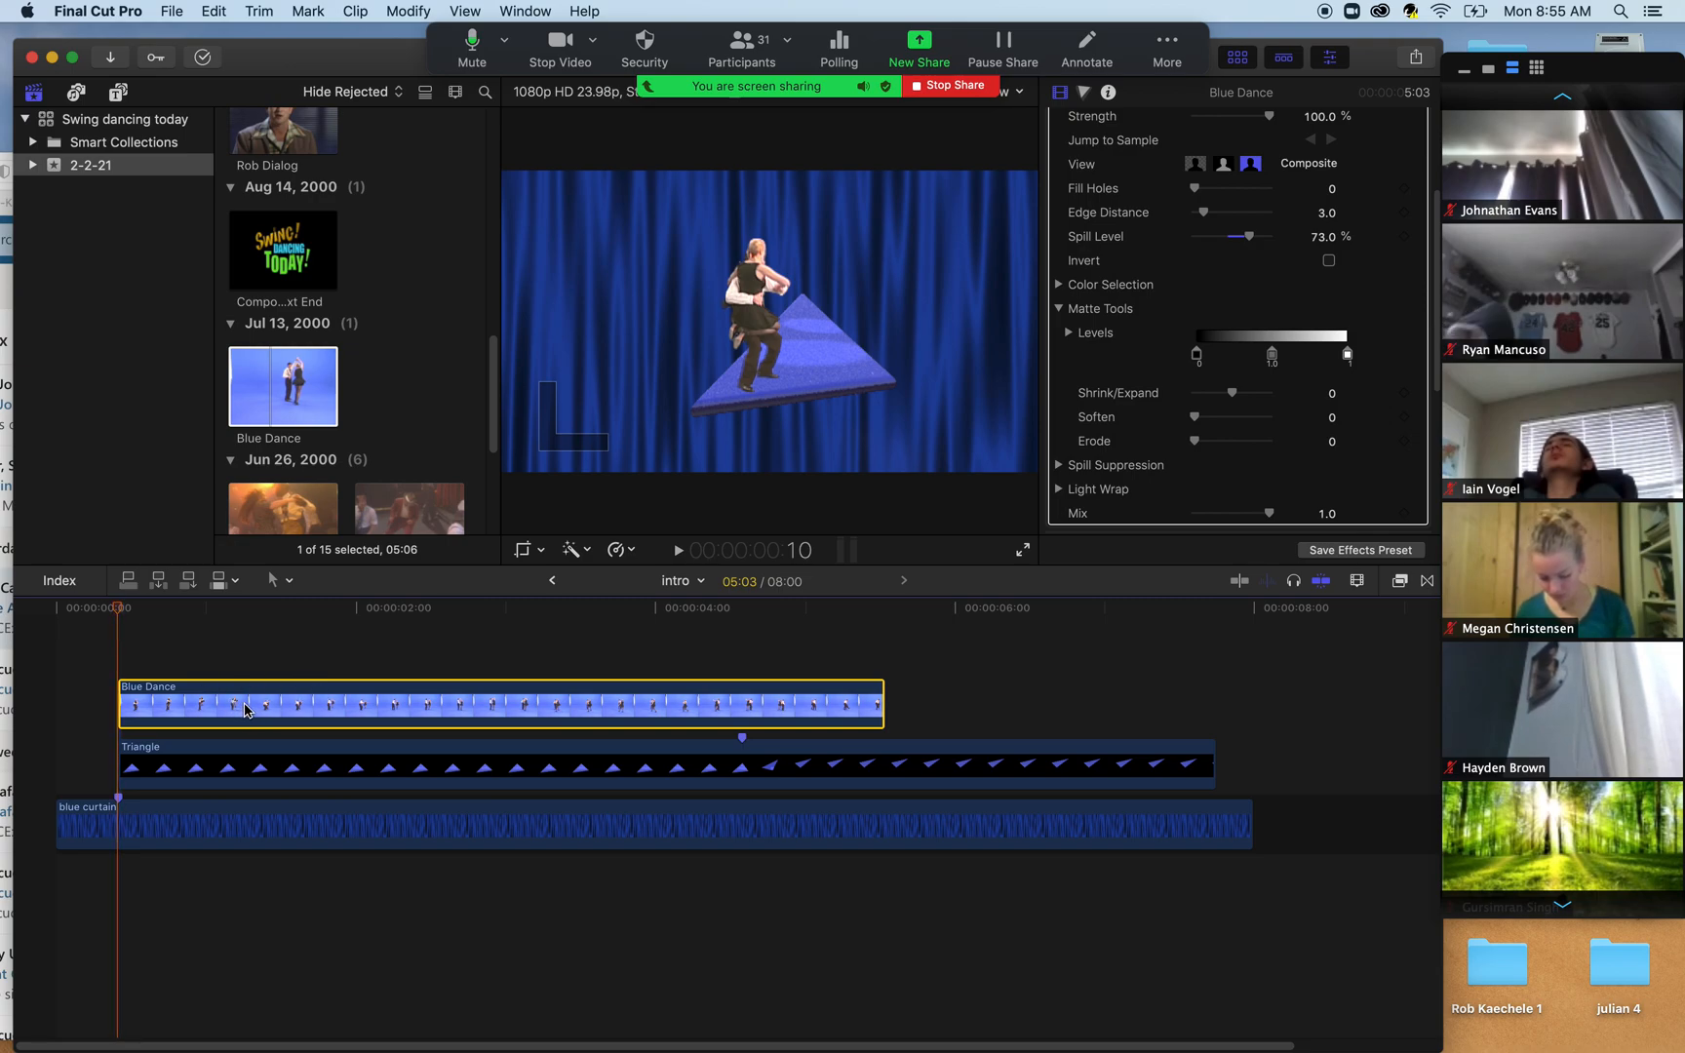
# - Enlarge the Blue Dance clip with Transform so the dancers nearly fill the frame's height
pyautogui.click(524, 551)
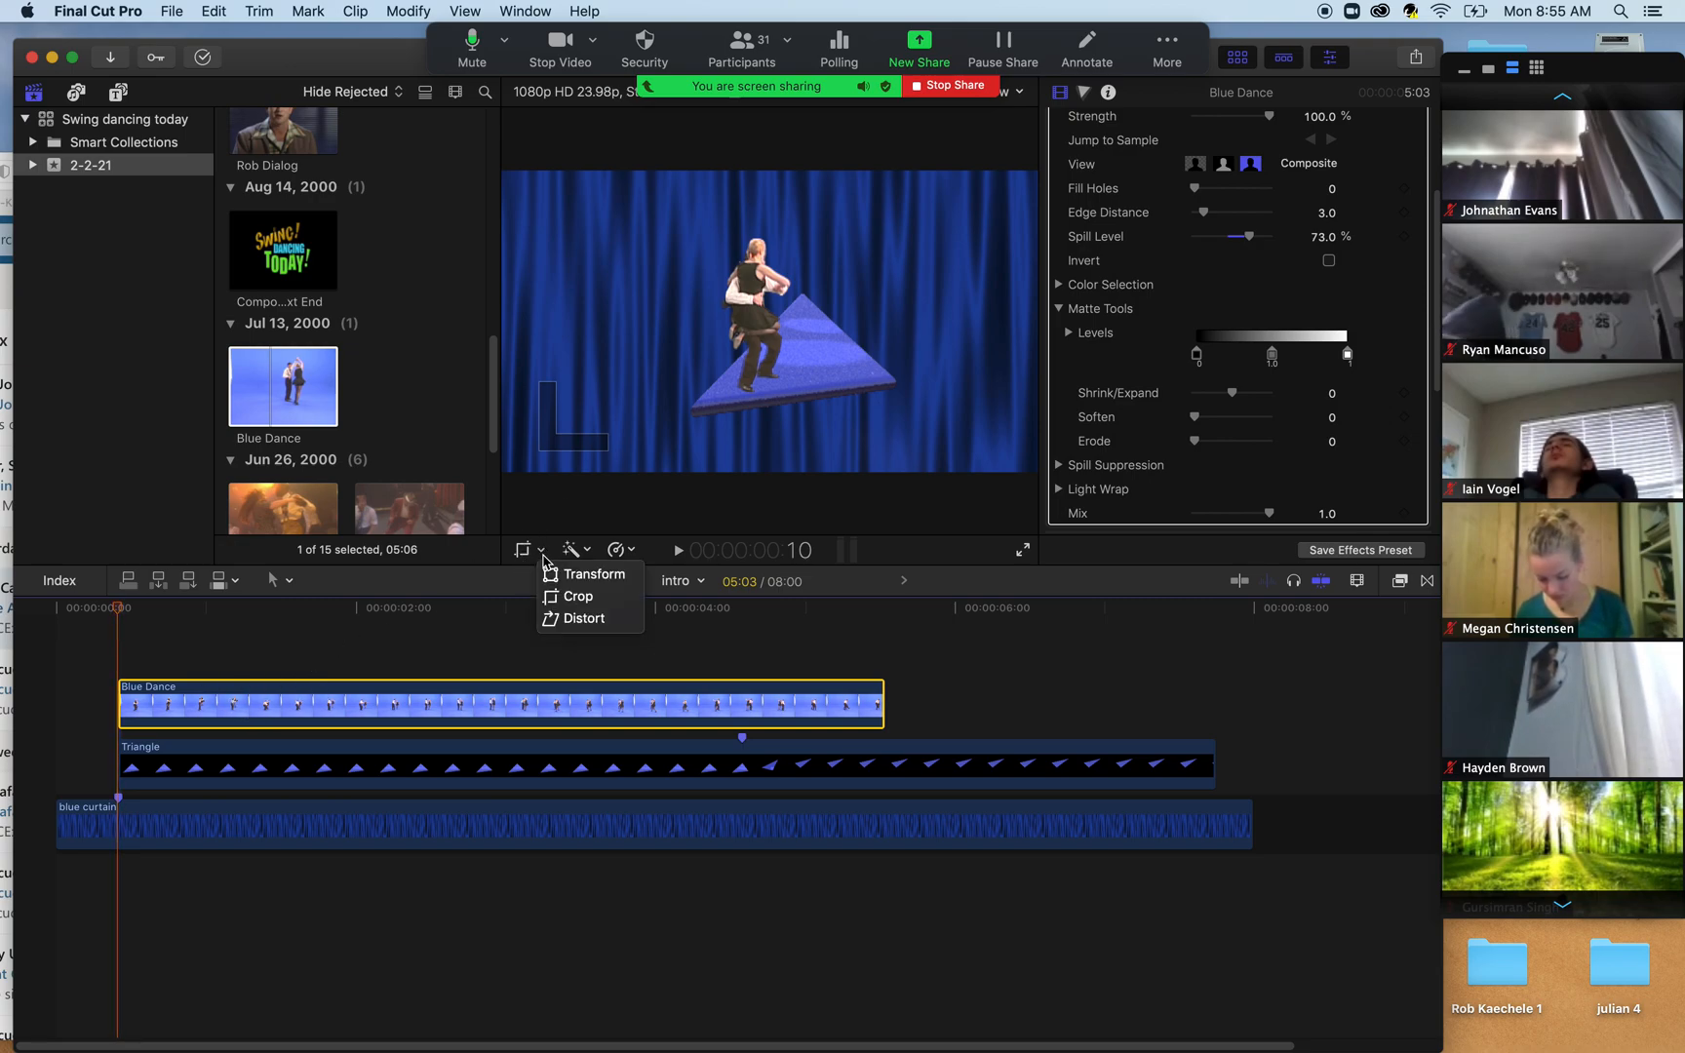
pyautogui.click(594, 574)
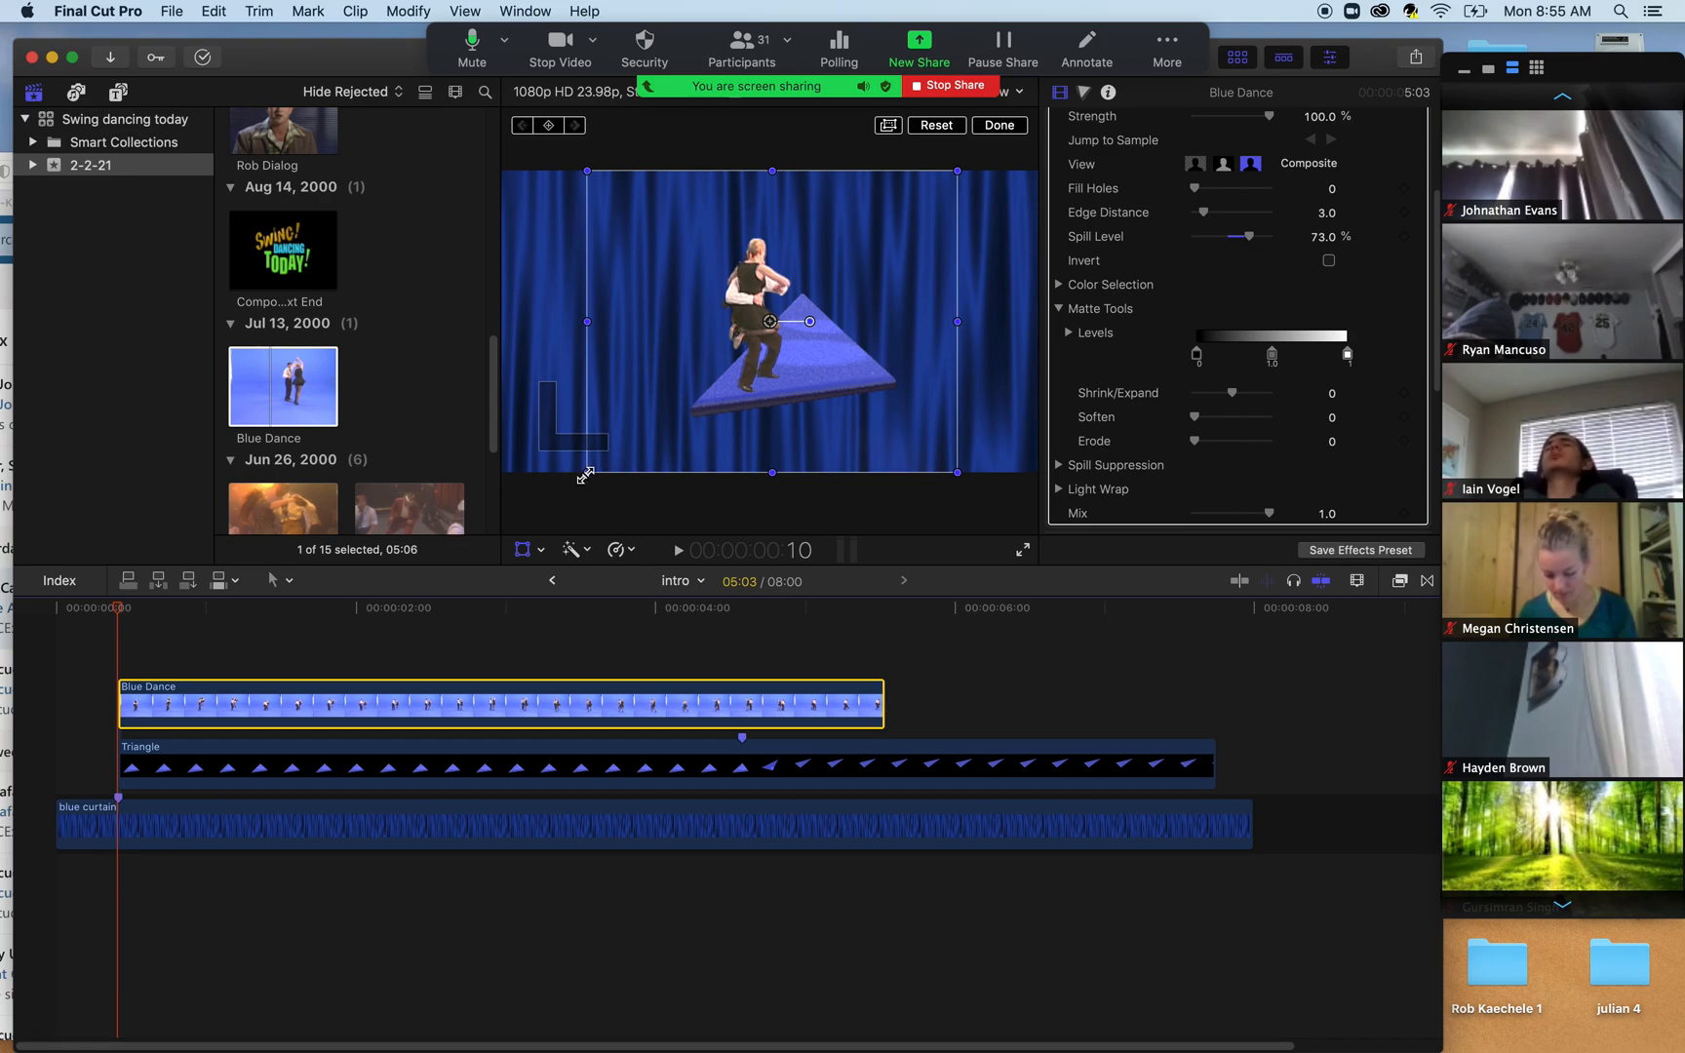
pyautogui.moveTo(585, 475); pyautogui.dragTo(547, 564)
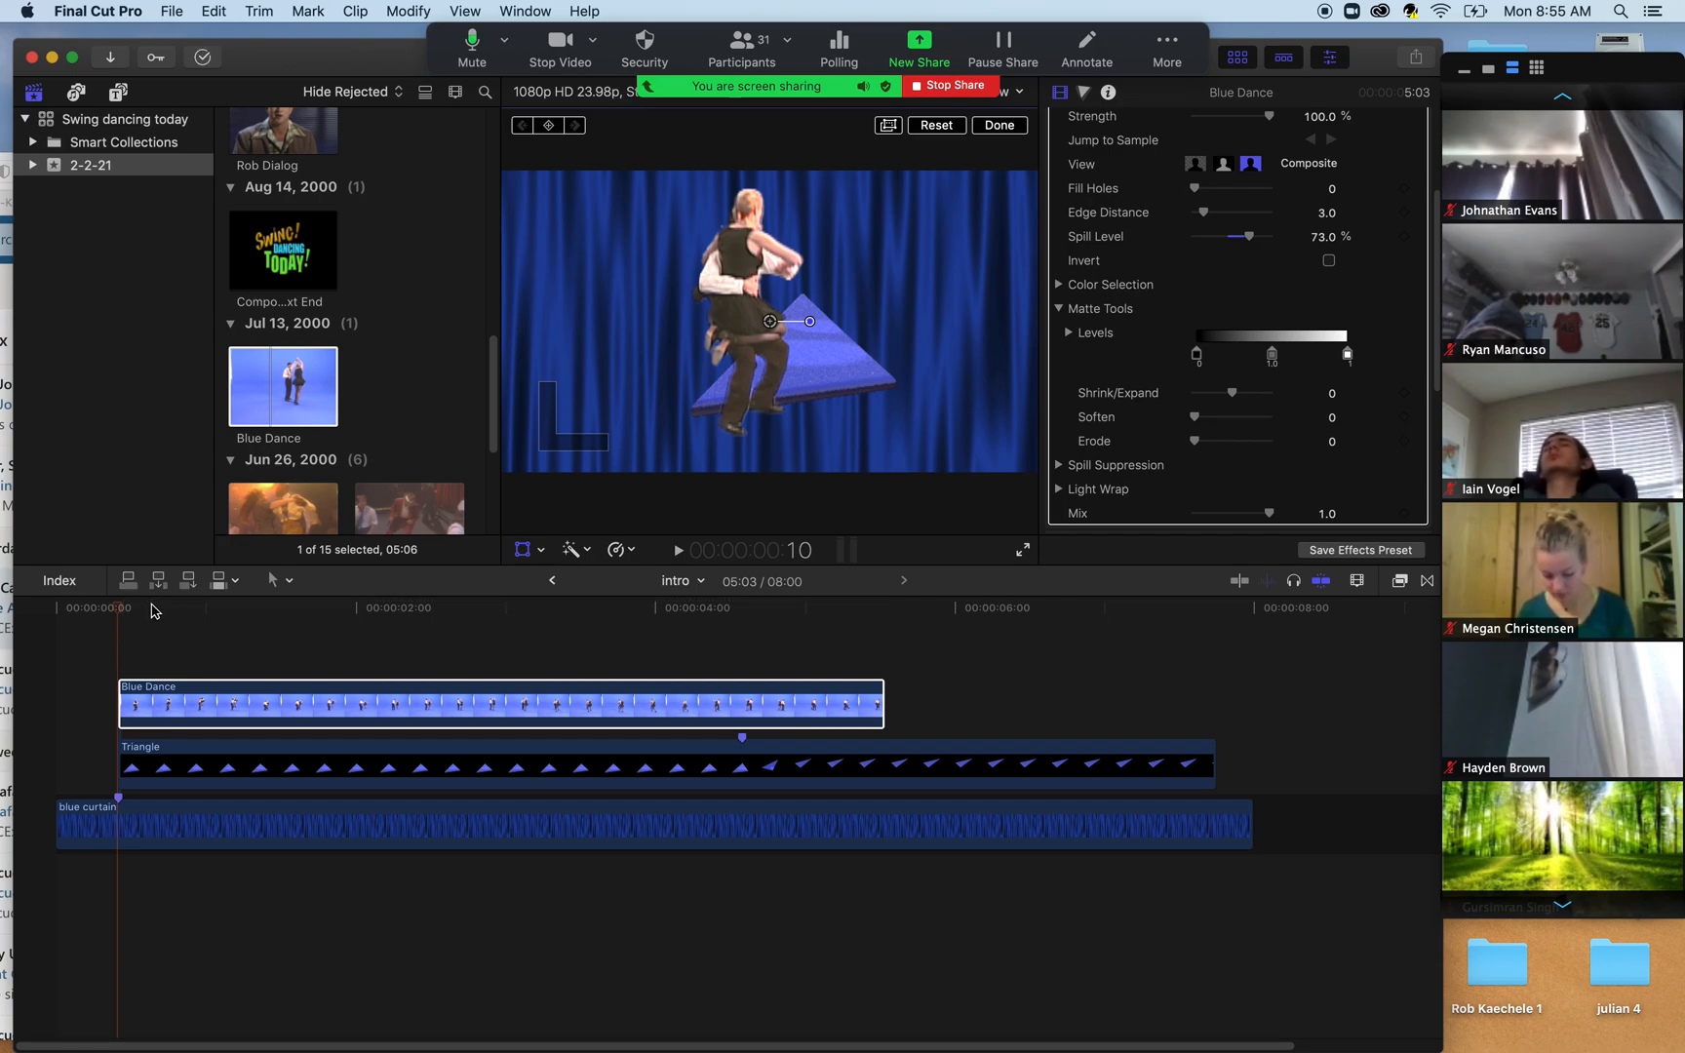
# - Play the intro twice from the Blue Dance clip's start to review the enlarged dancers over the triangle
pyautogui.press('space')
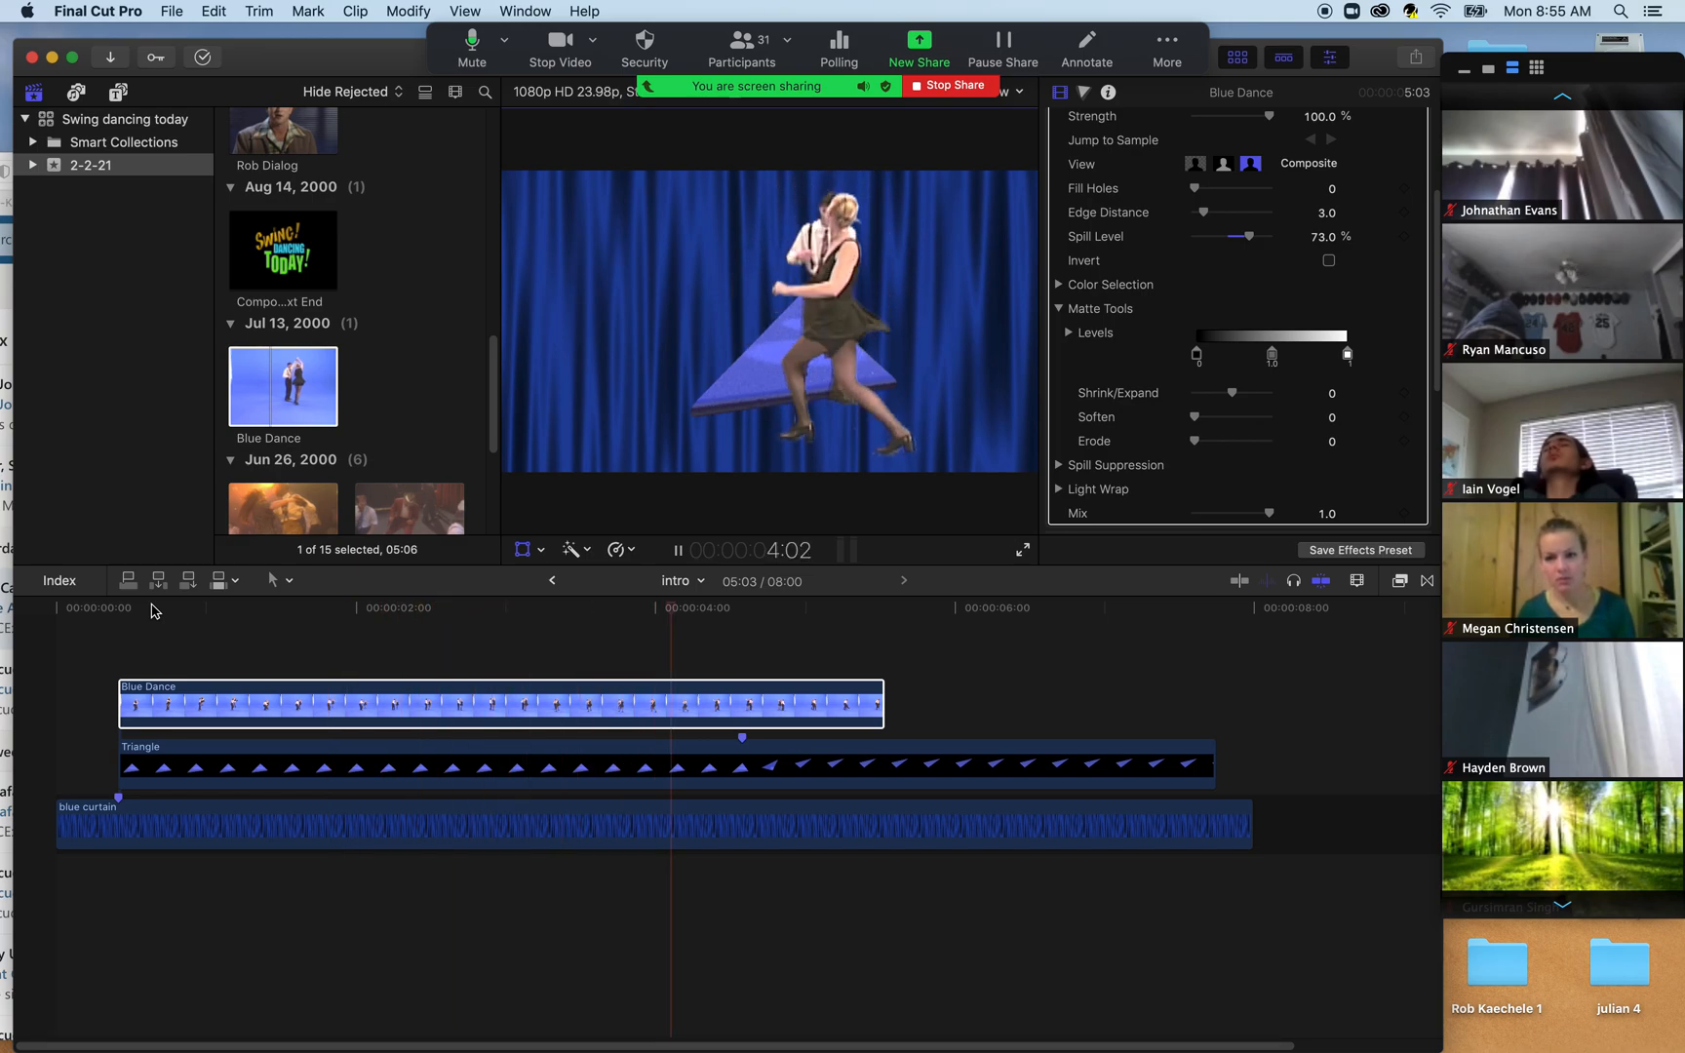
pyautogui.press('space')
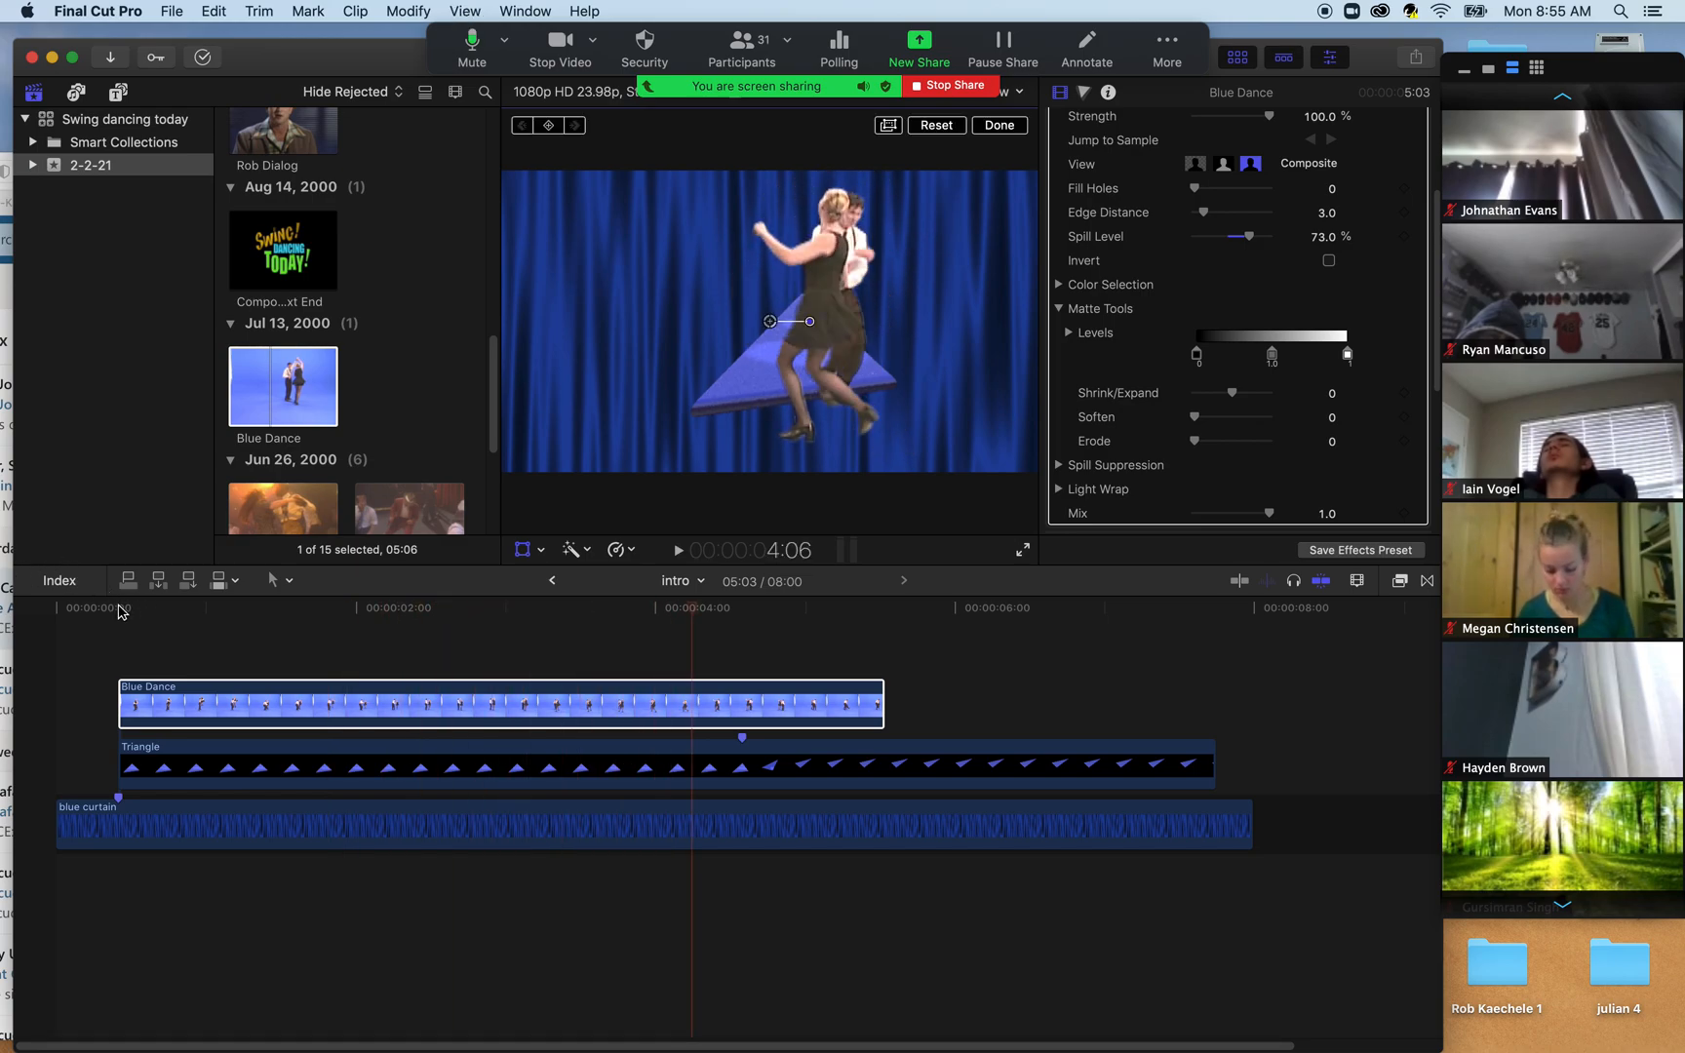
pyautogui.click(118, 606)
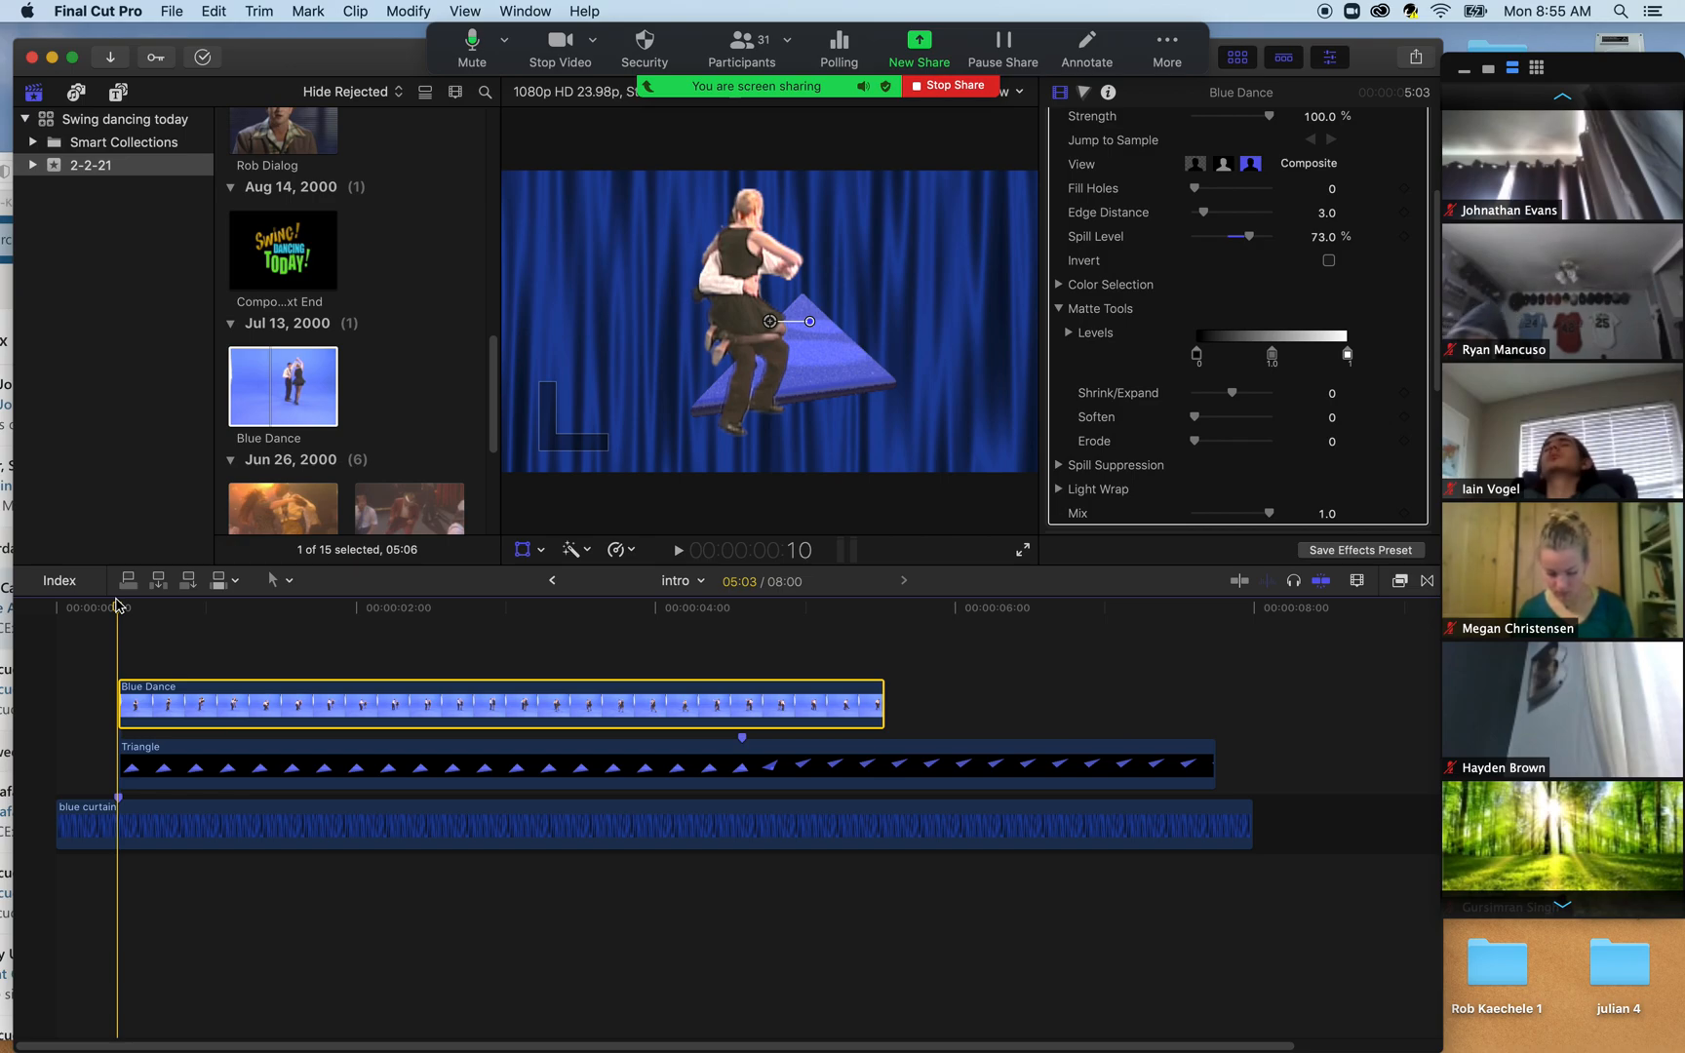
pyautogui.press('space')
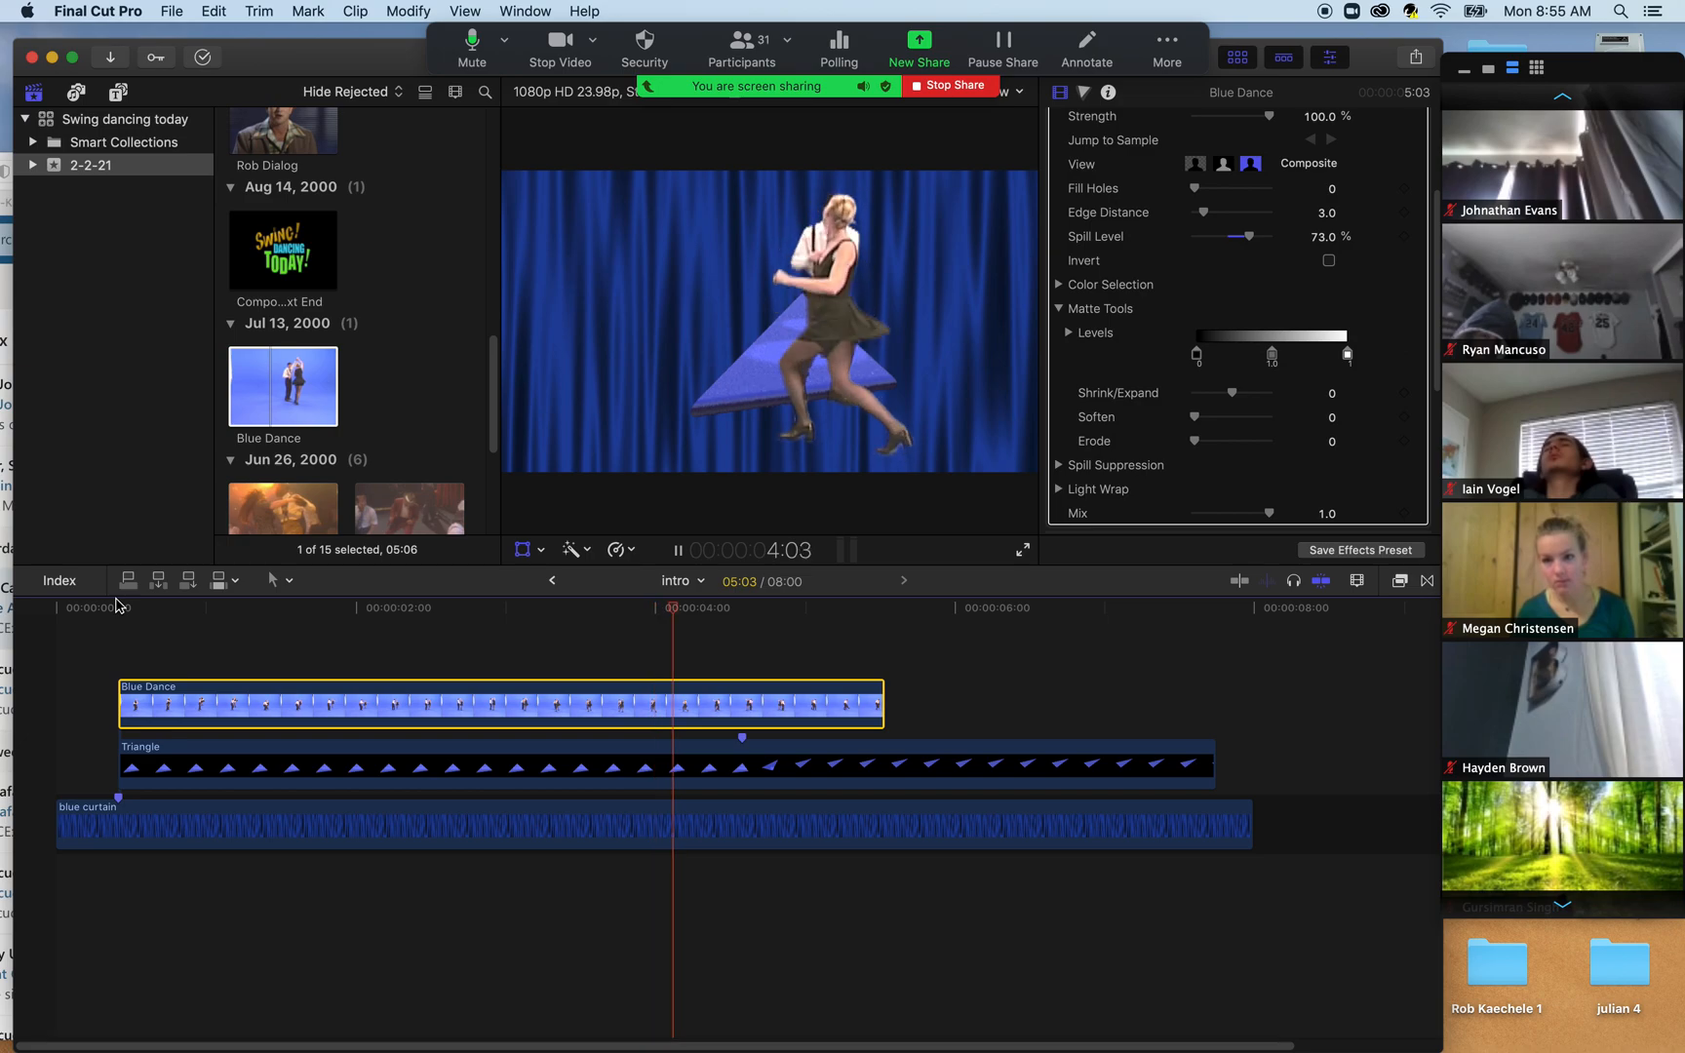
pyautogui.press('space')
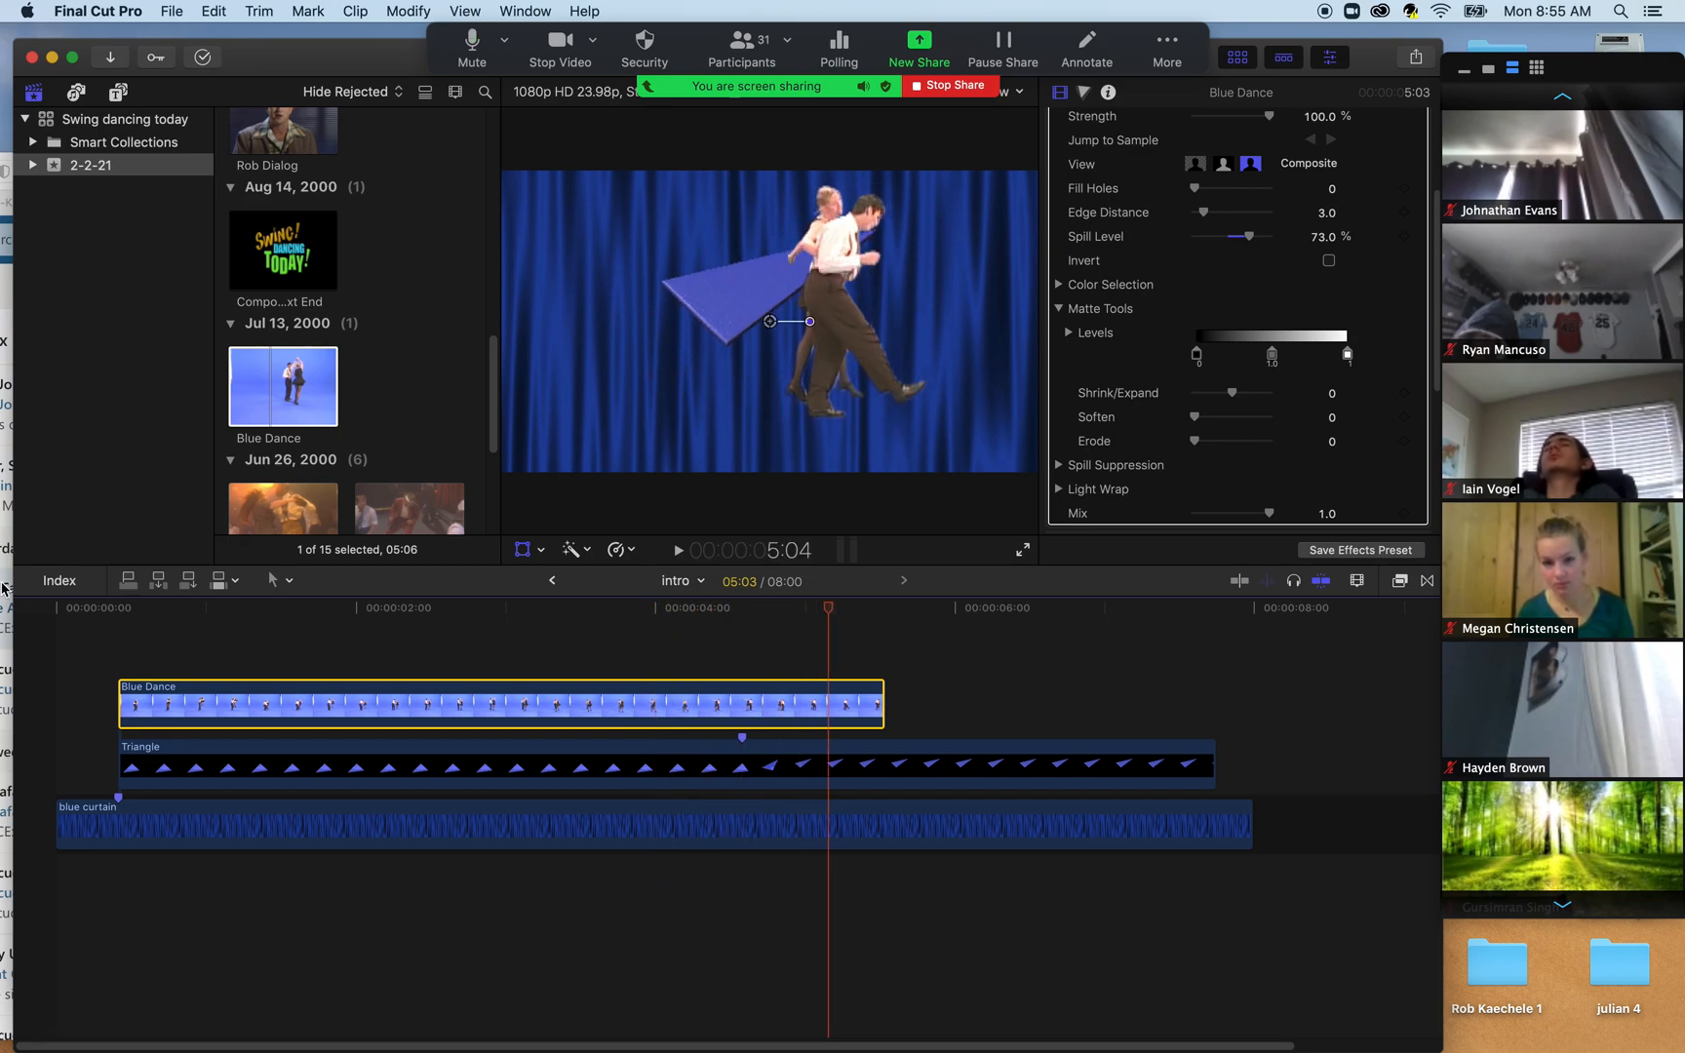
# - Shrink the Blue Dance clip at its first frame with Transform until its bounding box roughly matches the video frame's height
pyautogui.moveTo(222, 614); pyautogui.dragTo(119, 619)
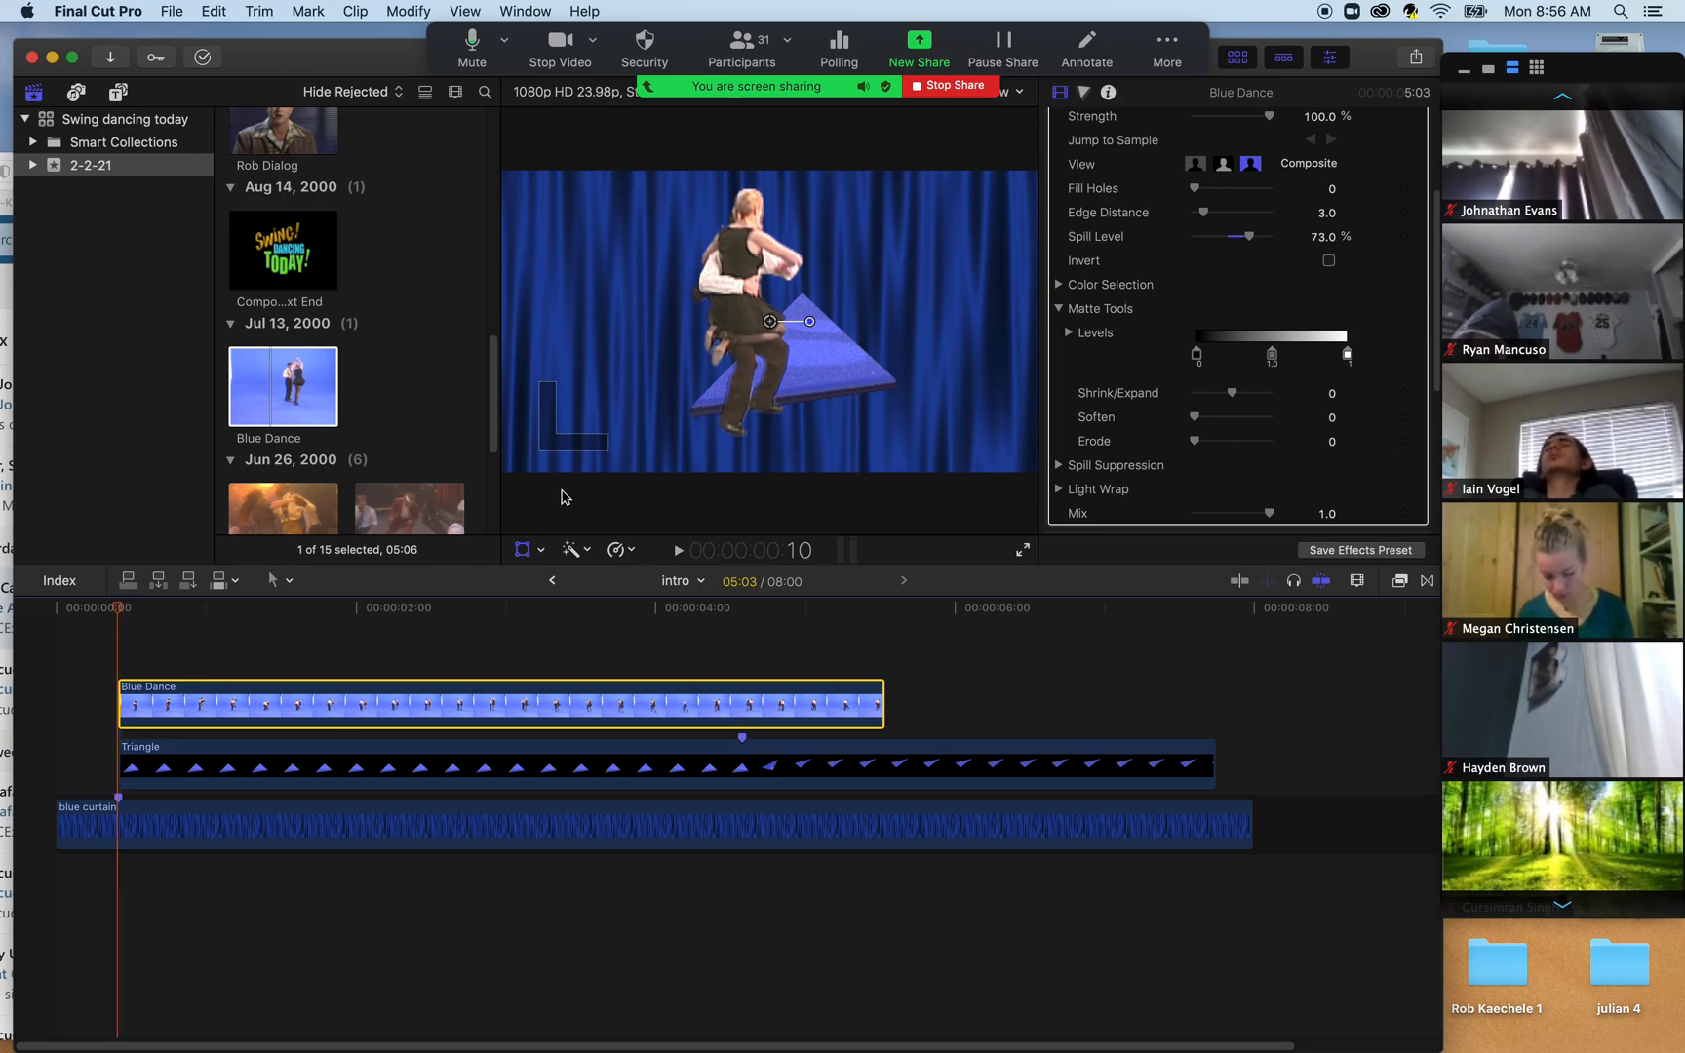
pyautogui.click(539, 550)
pyautogui.click(566, 575)
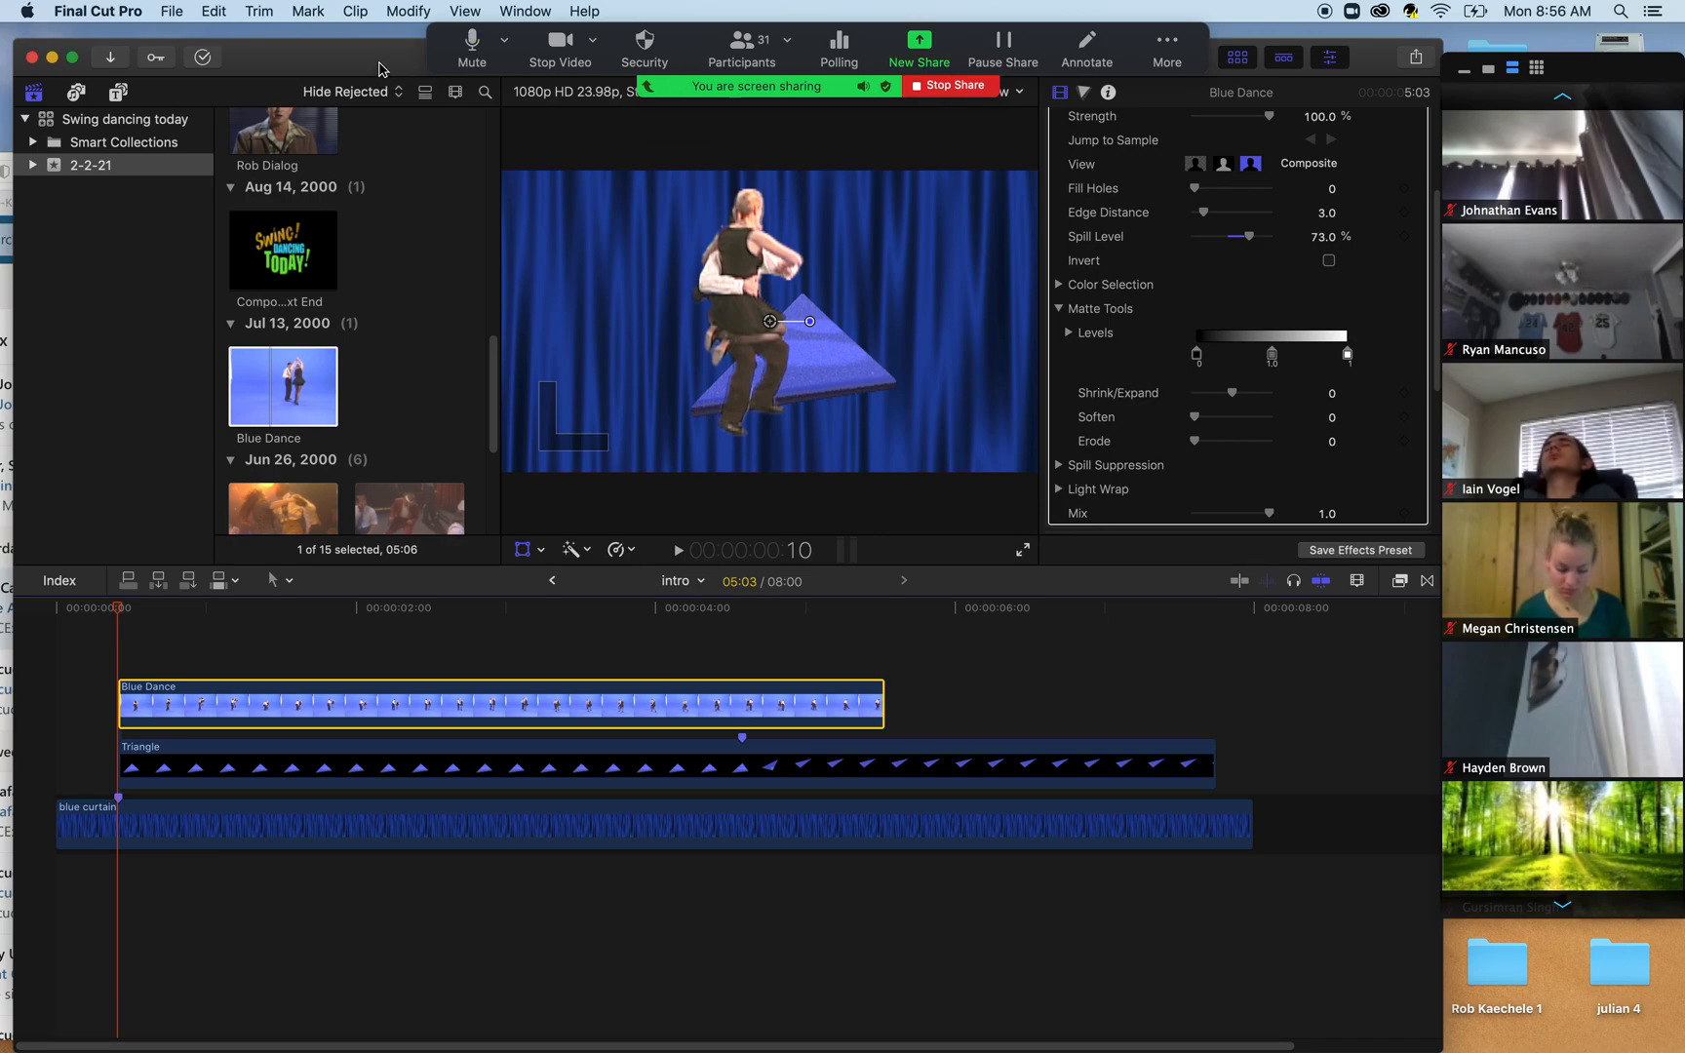
pyautogui.moveTo(378, 73); pyautogui.dragTo(380, 98)
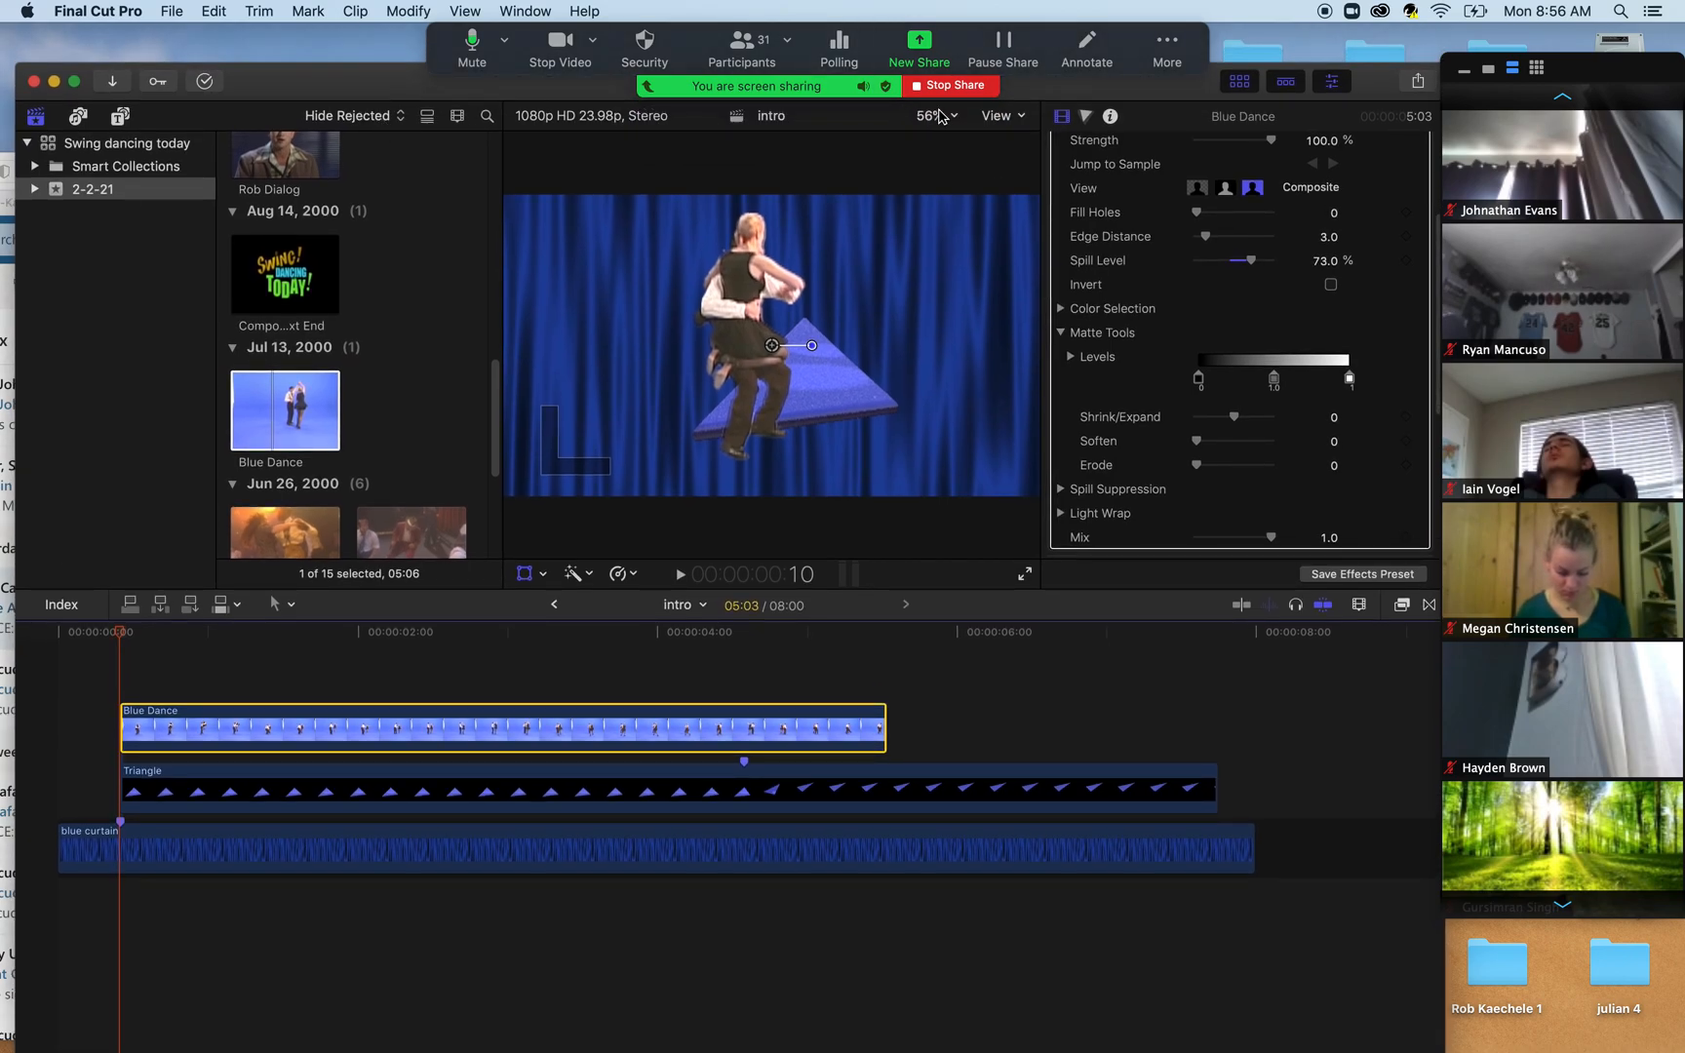
pyautogui.click(934, 119)
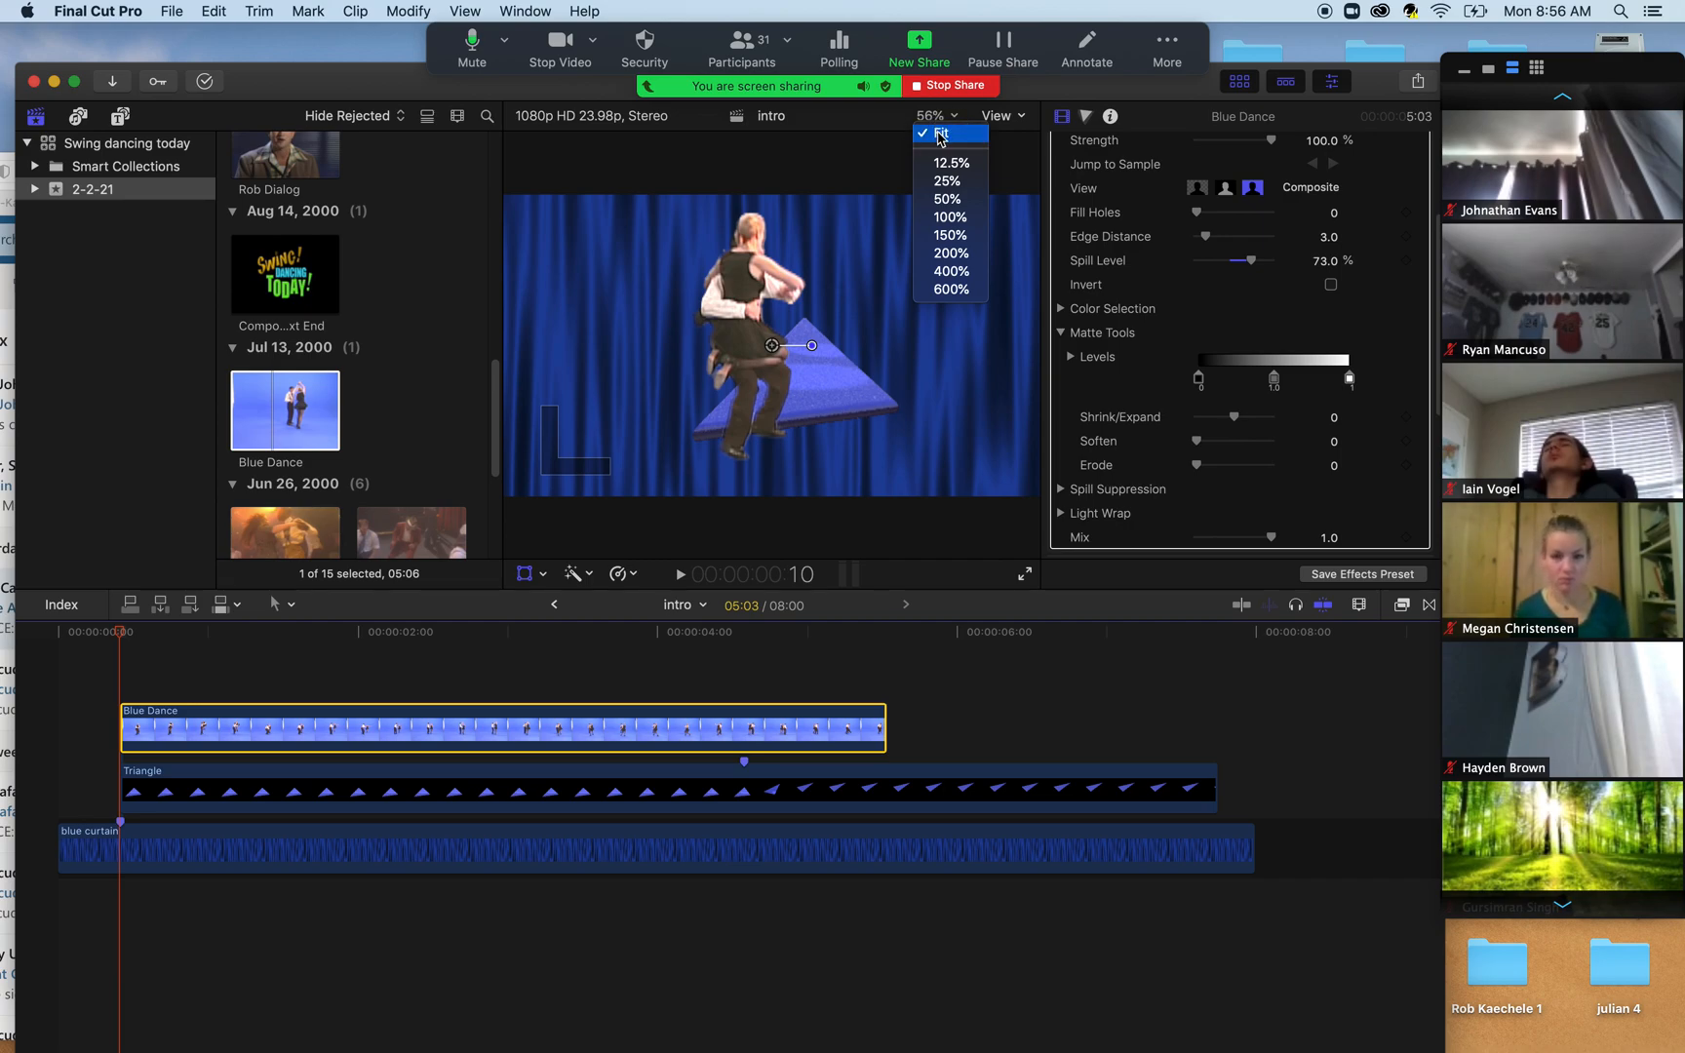
pyautogui.click(944, 182)
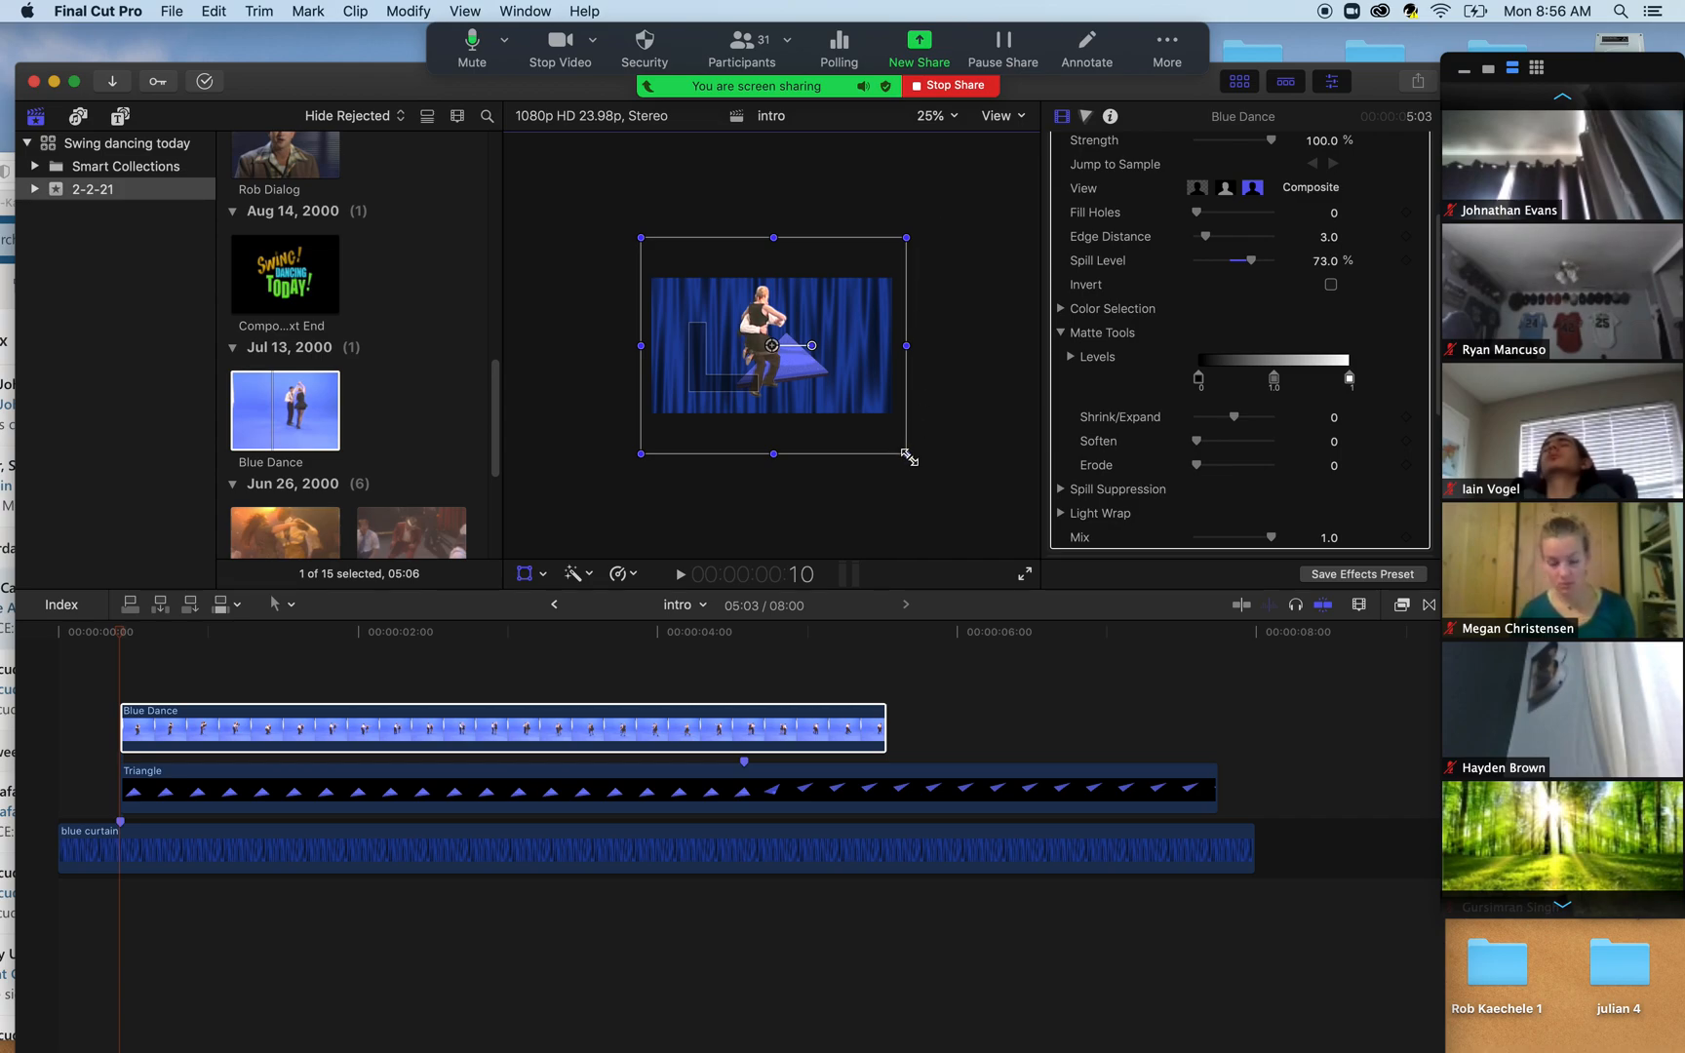
pyautogui.moveTo(907, 454); pyautogui.dragTo(854, 389)
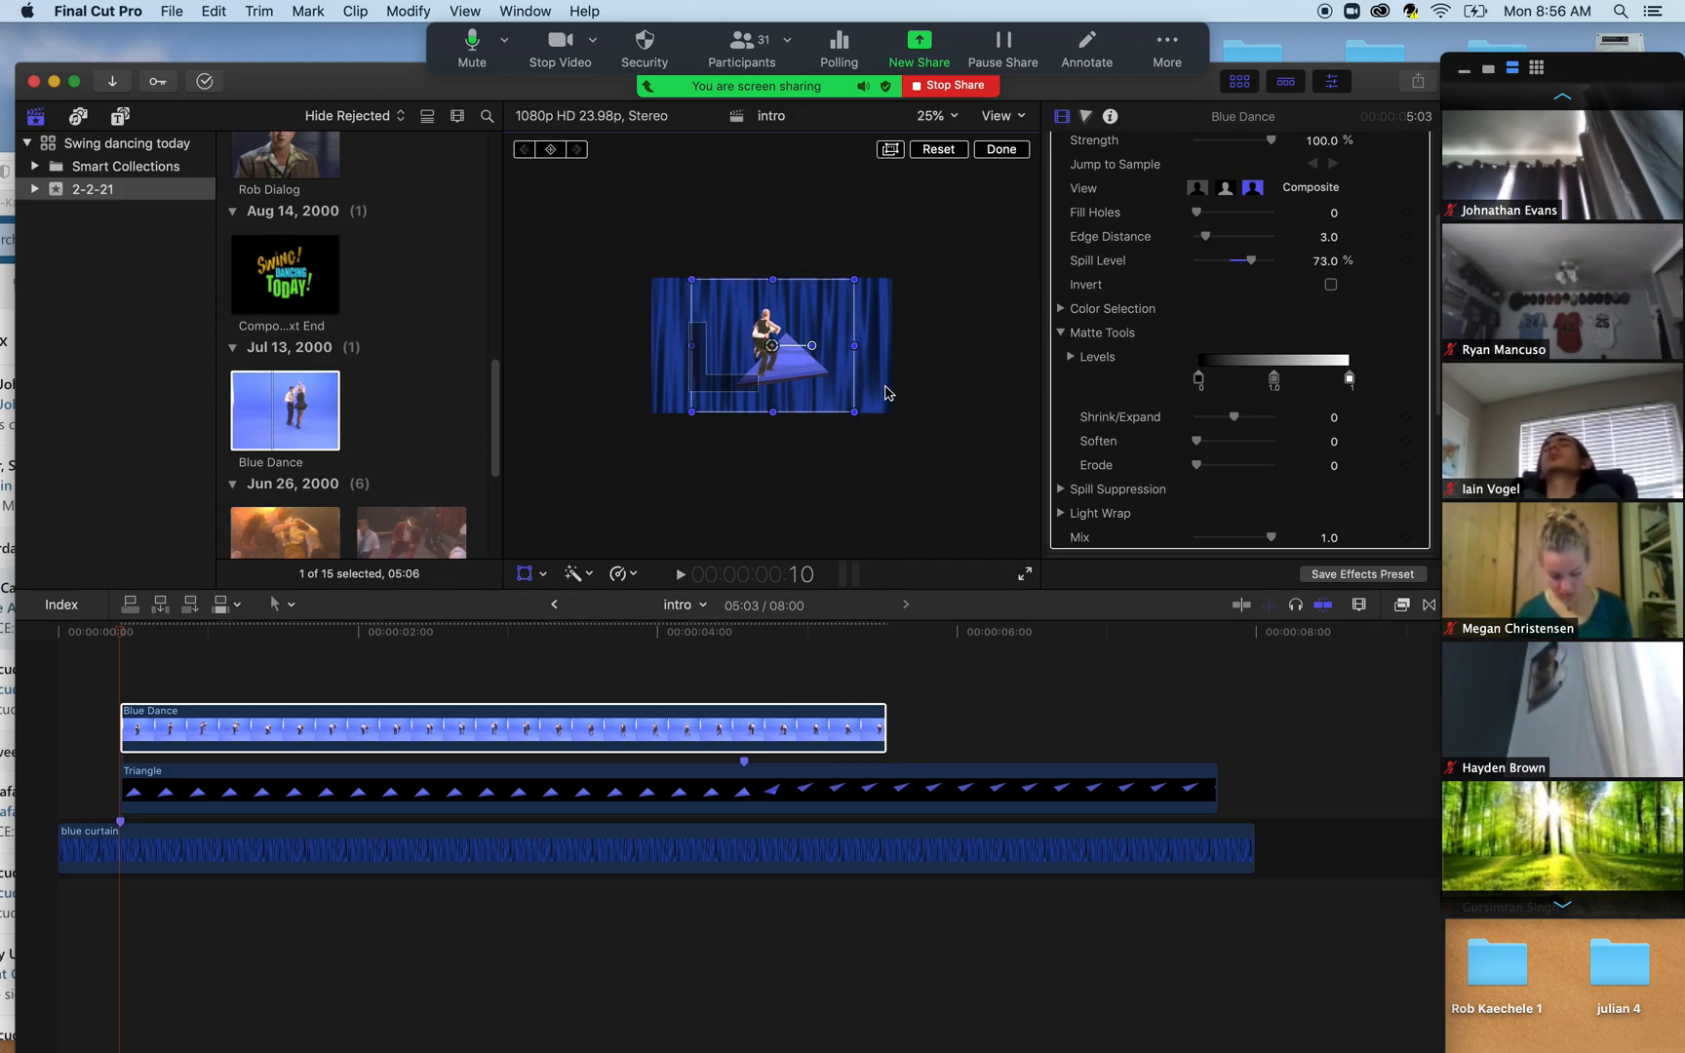
# - Reduce the Blue Dance clip slightly further so its bounding box fits inside the video frame's height
pyautogui.click(947, 121)
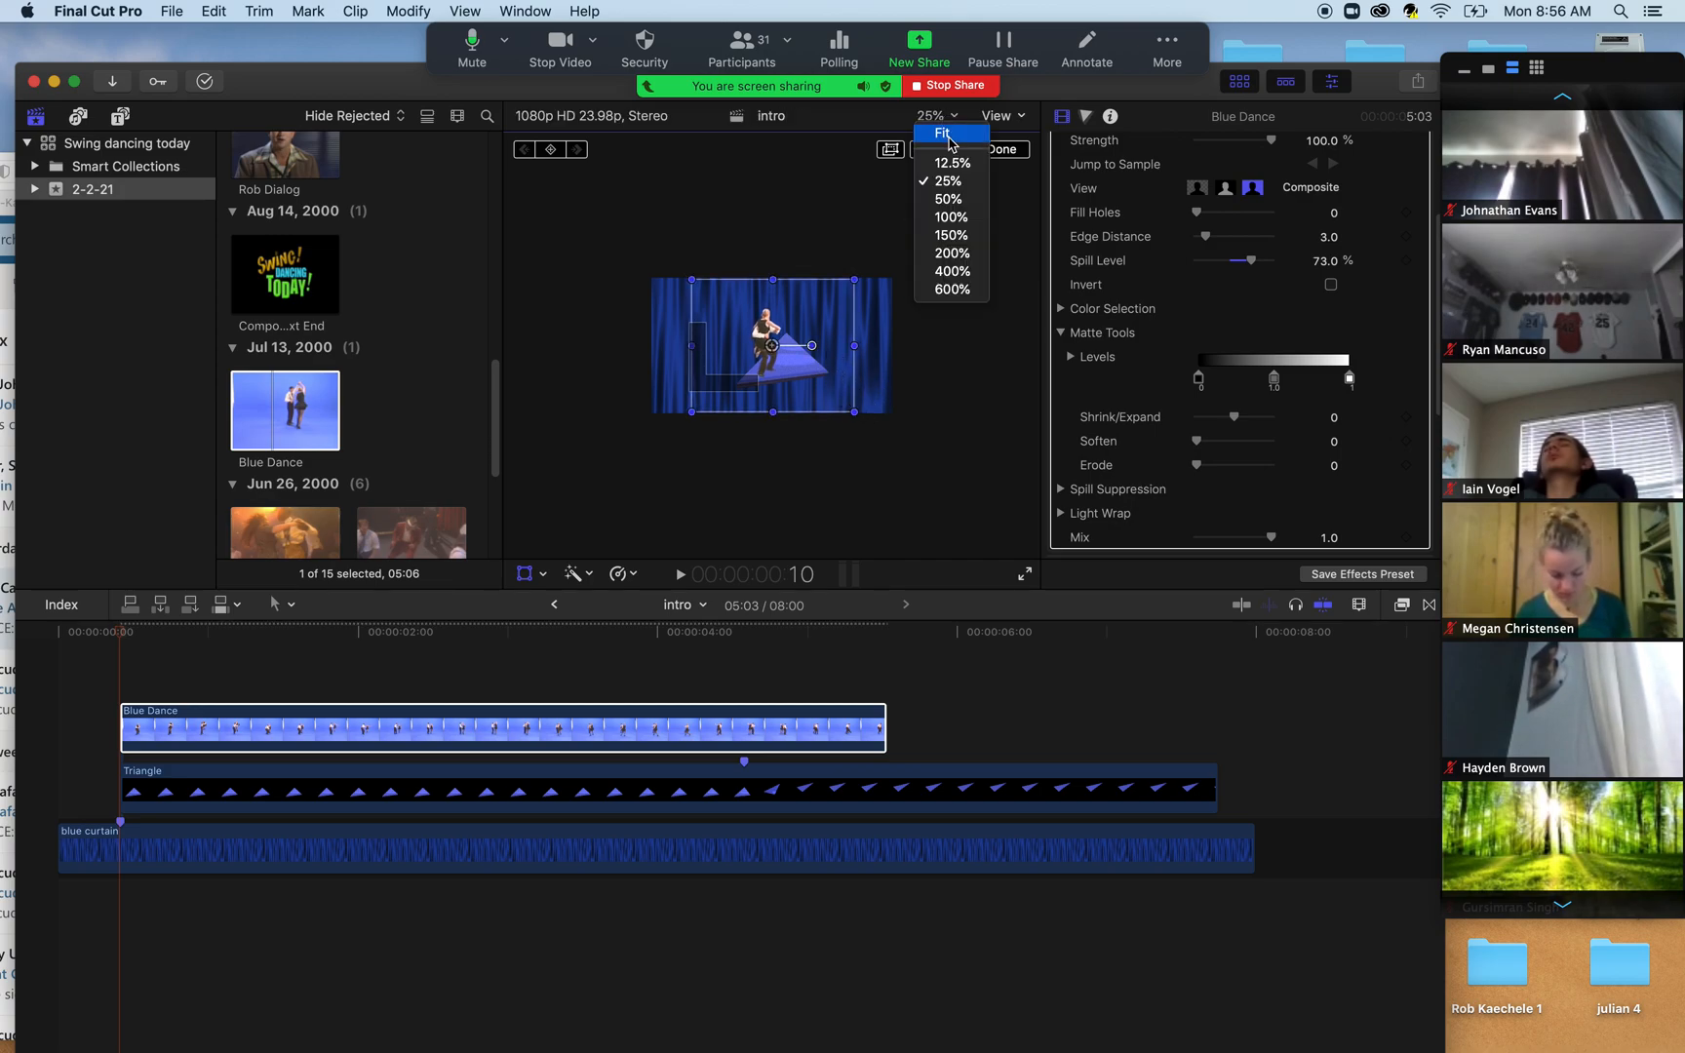
pyautogui.click(941, 133)
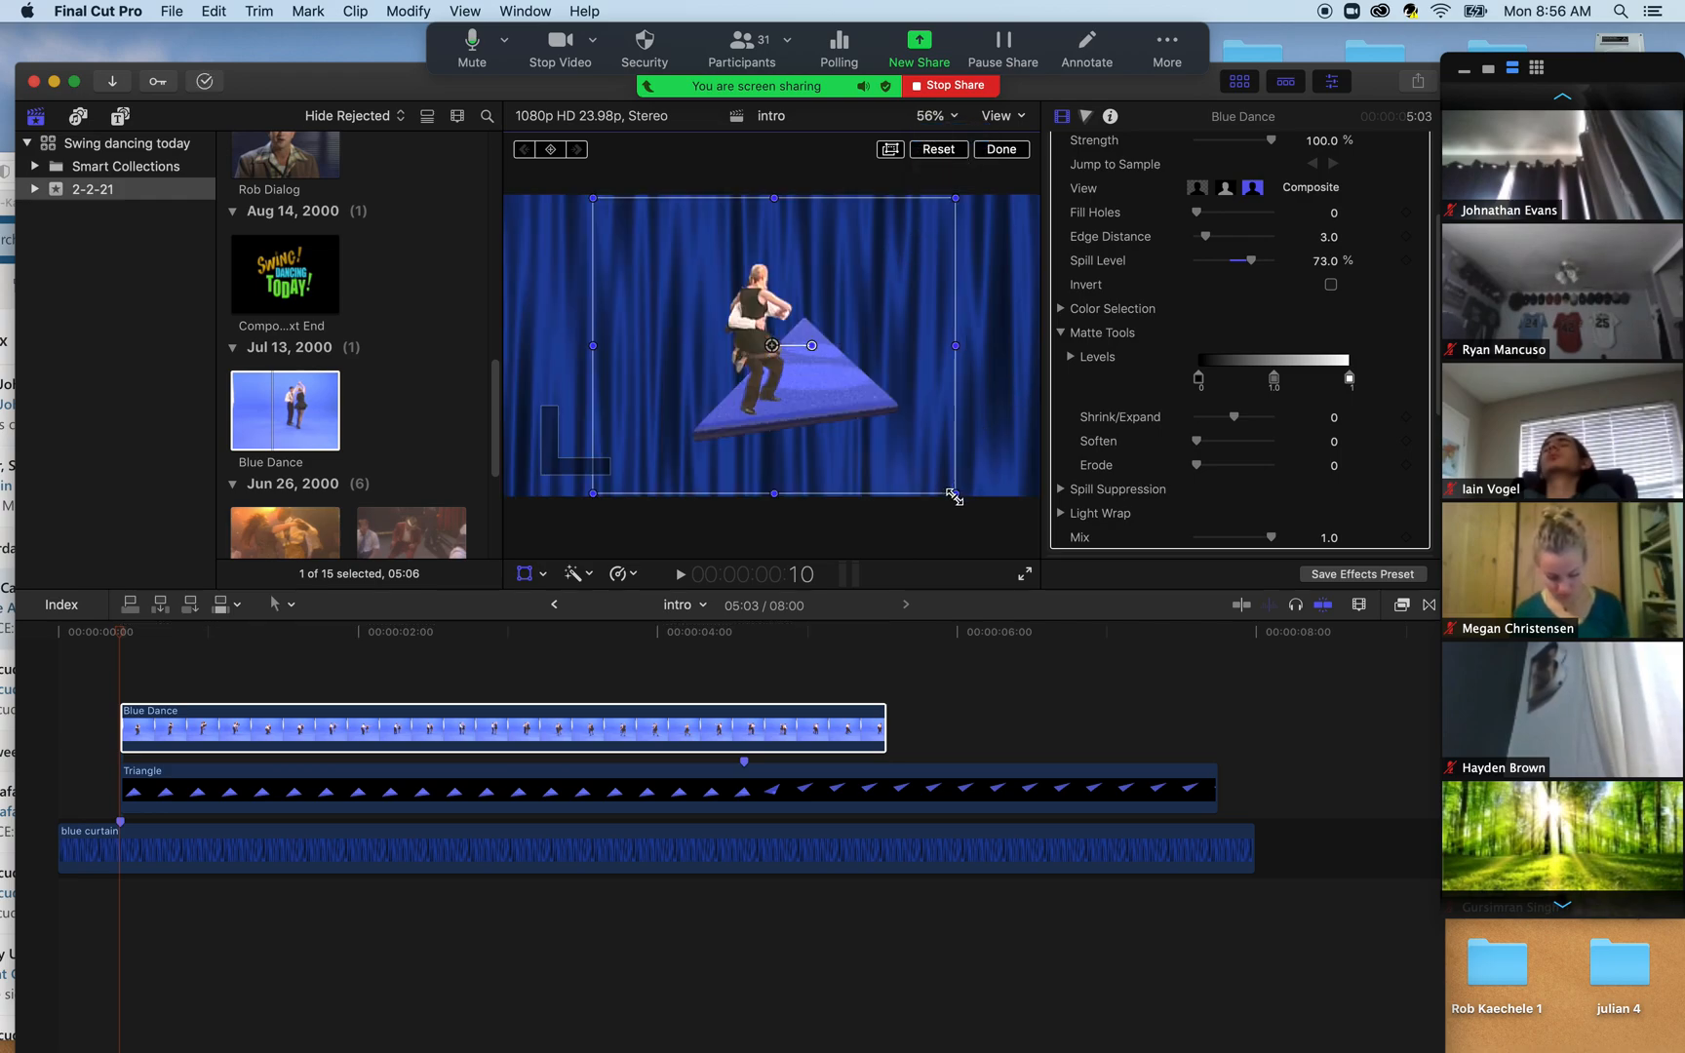
pyautogui.moveTo(954, 496); pyautogui.dragTo(924, 477)
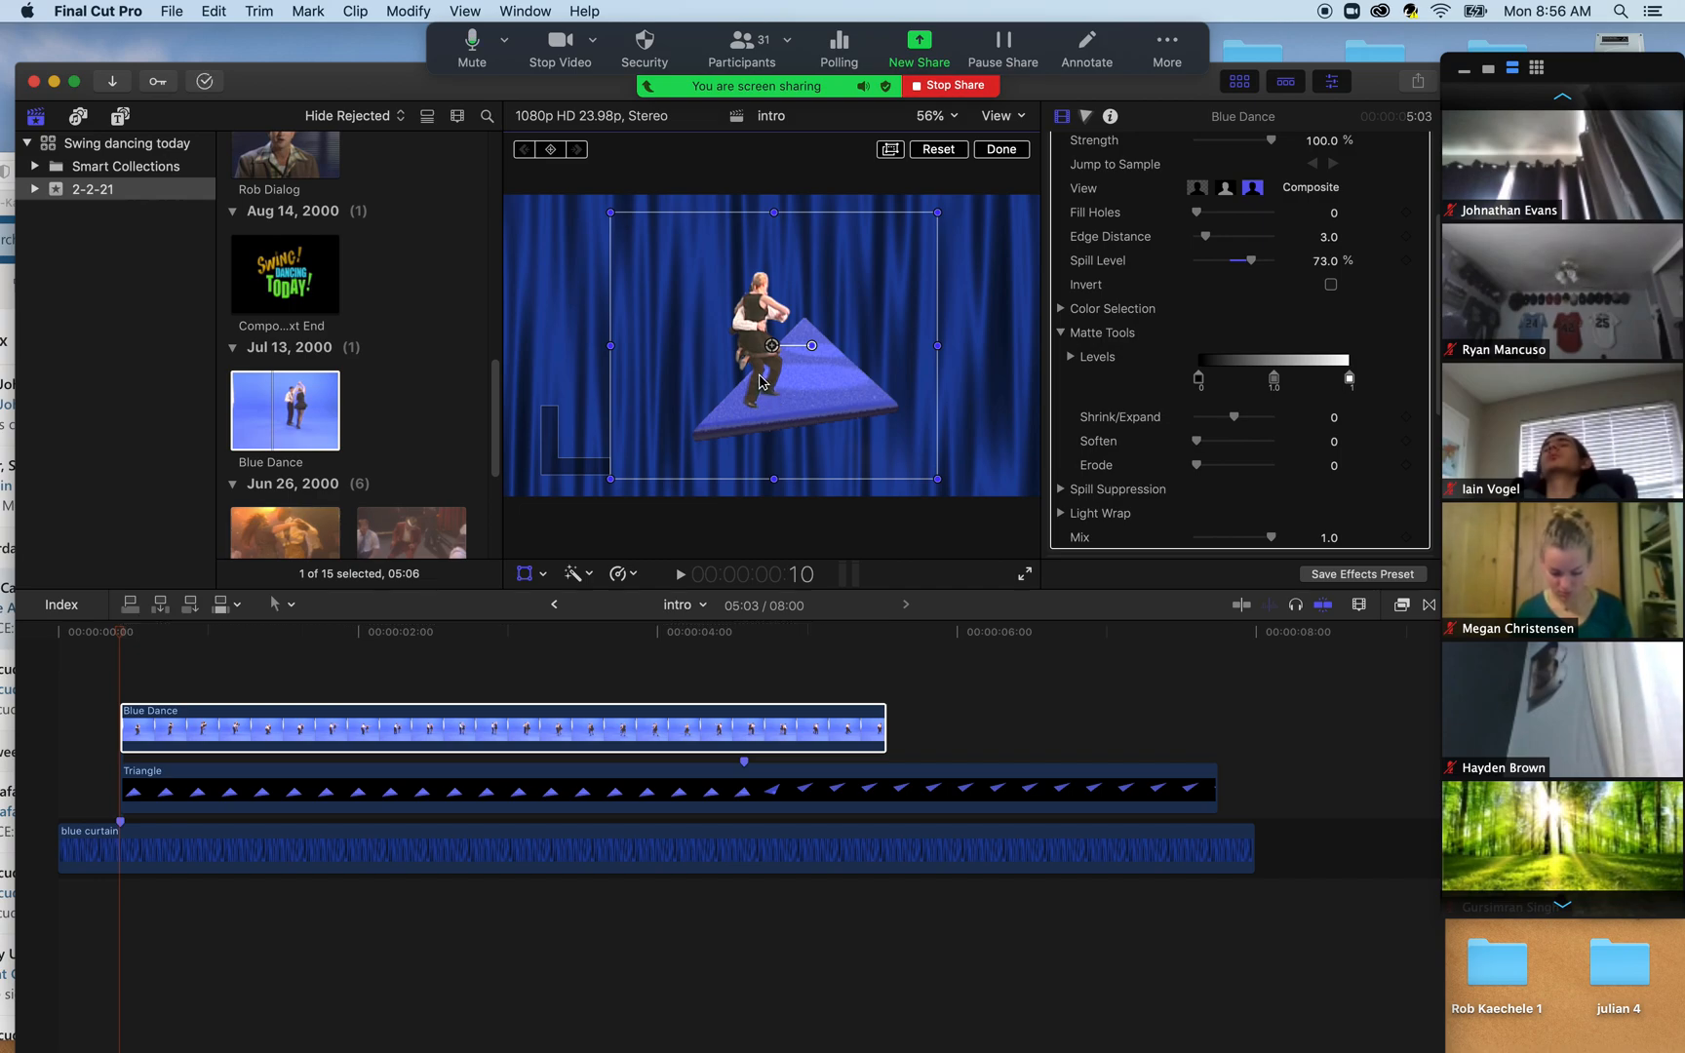
# - Try the dancers in the lower right corner of the image, off the triangle, and play the intro
pyautogui.moveTo(762, 381); pyautogui.dragTo(983, 462)
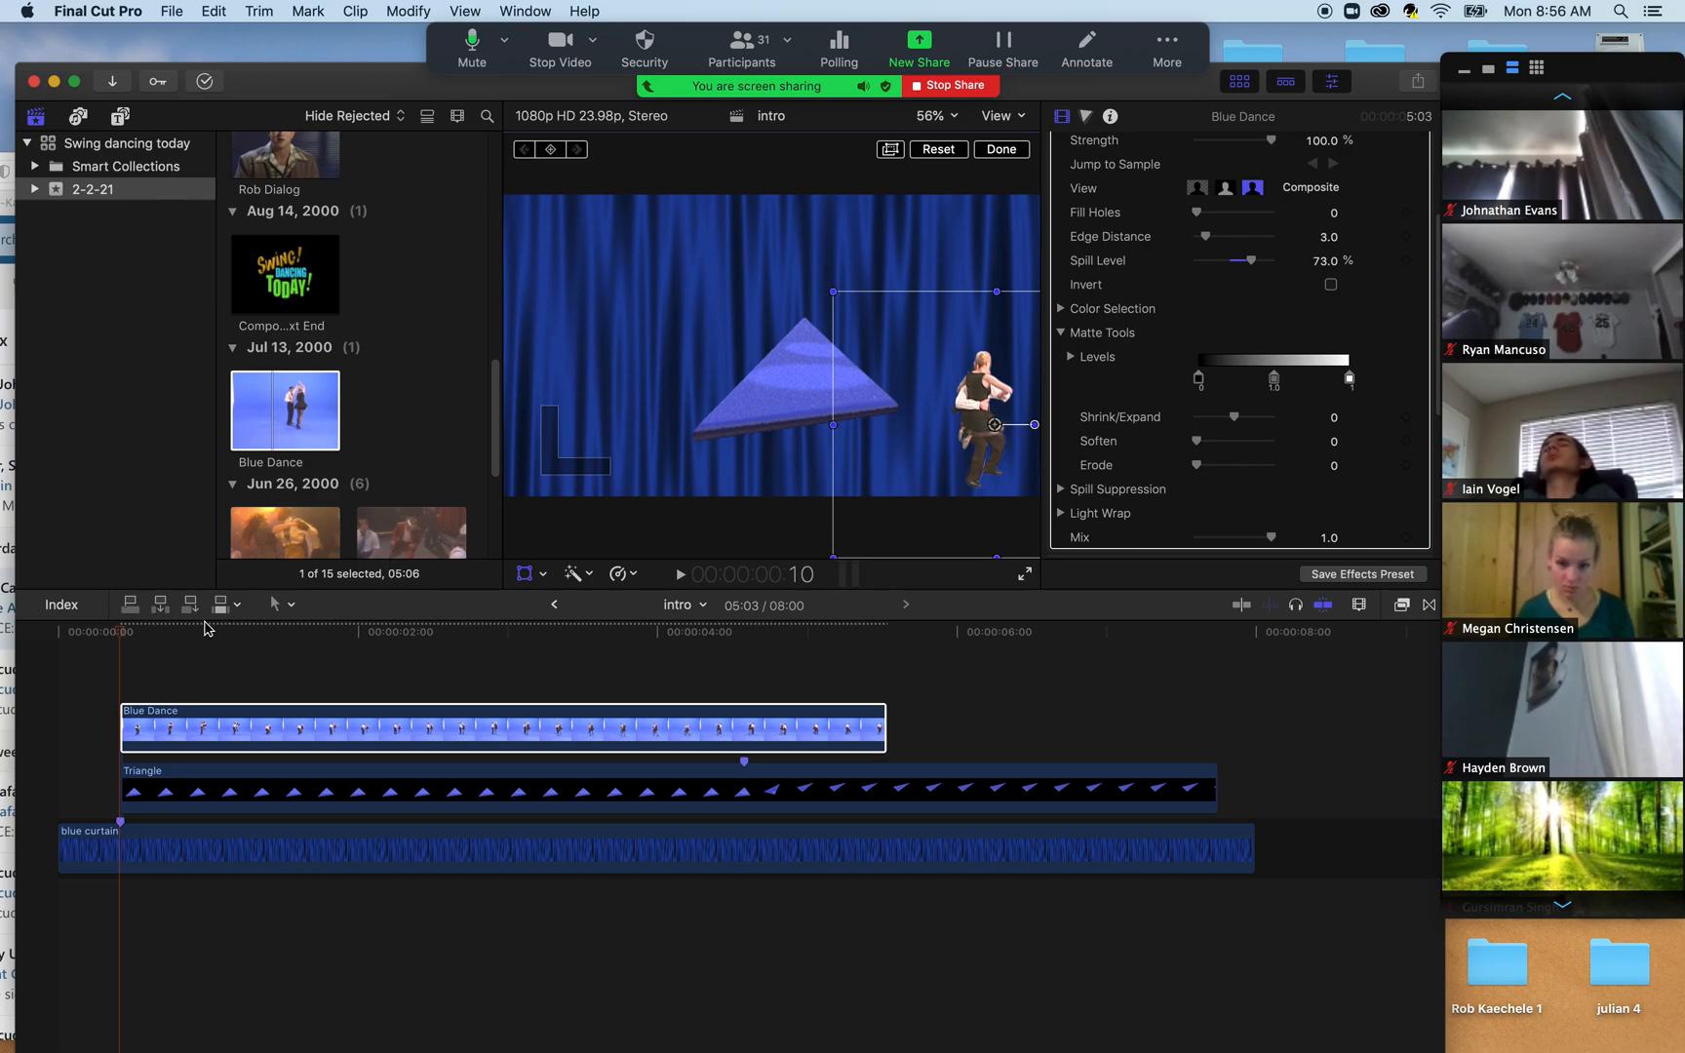
pyautogui.press('space')
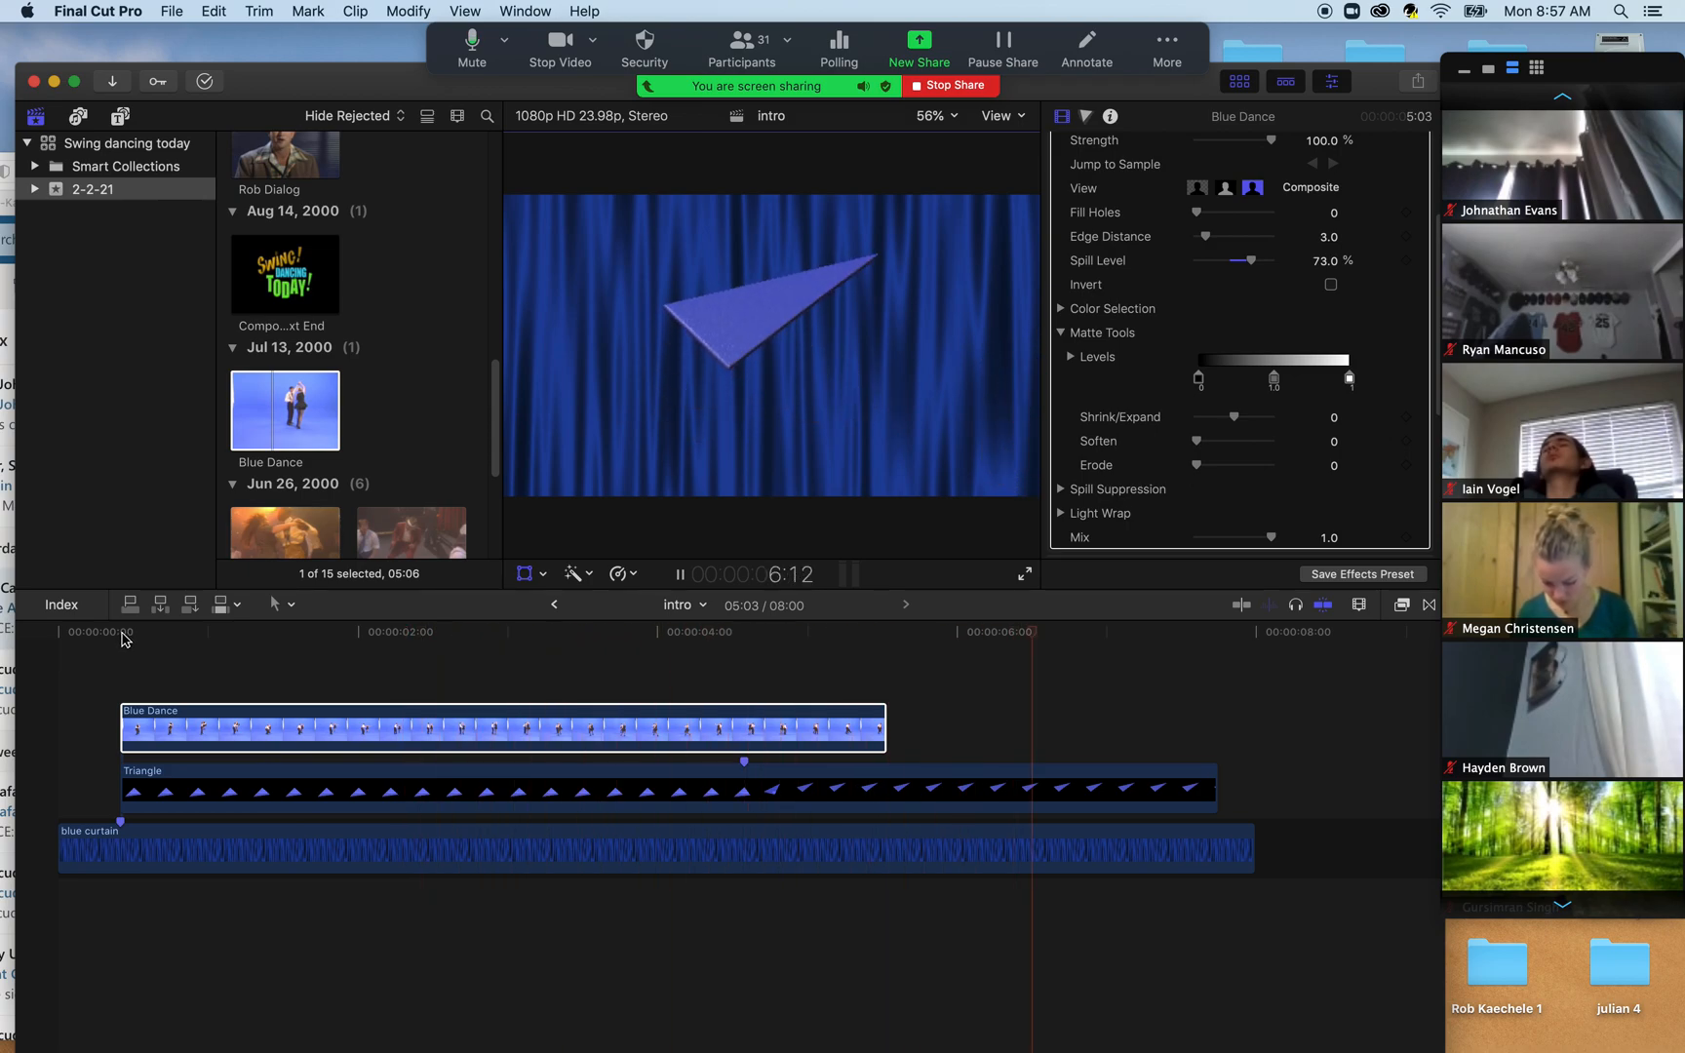
pyautogui.press('space')
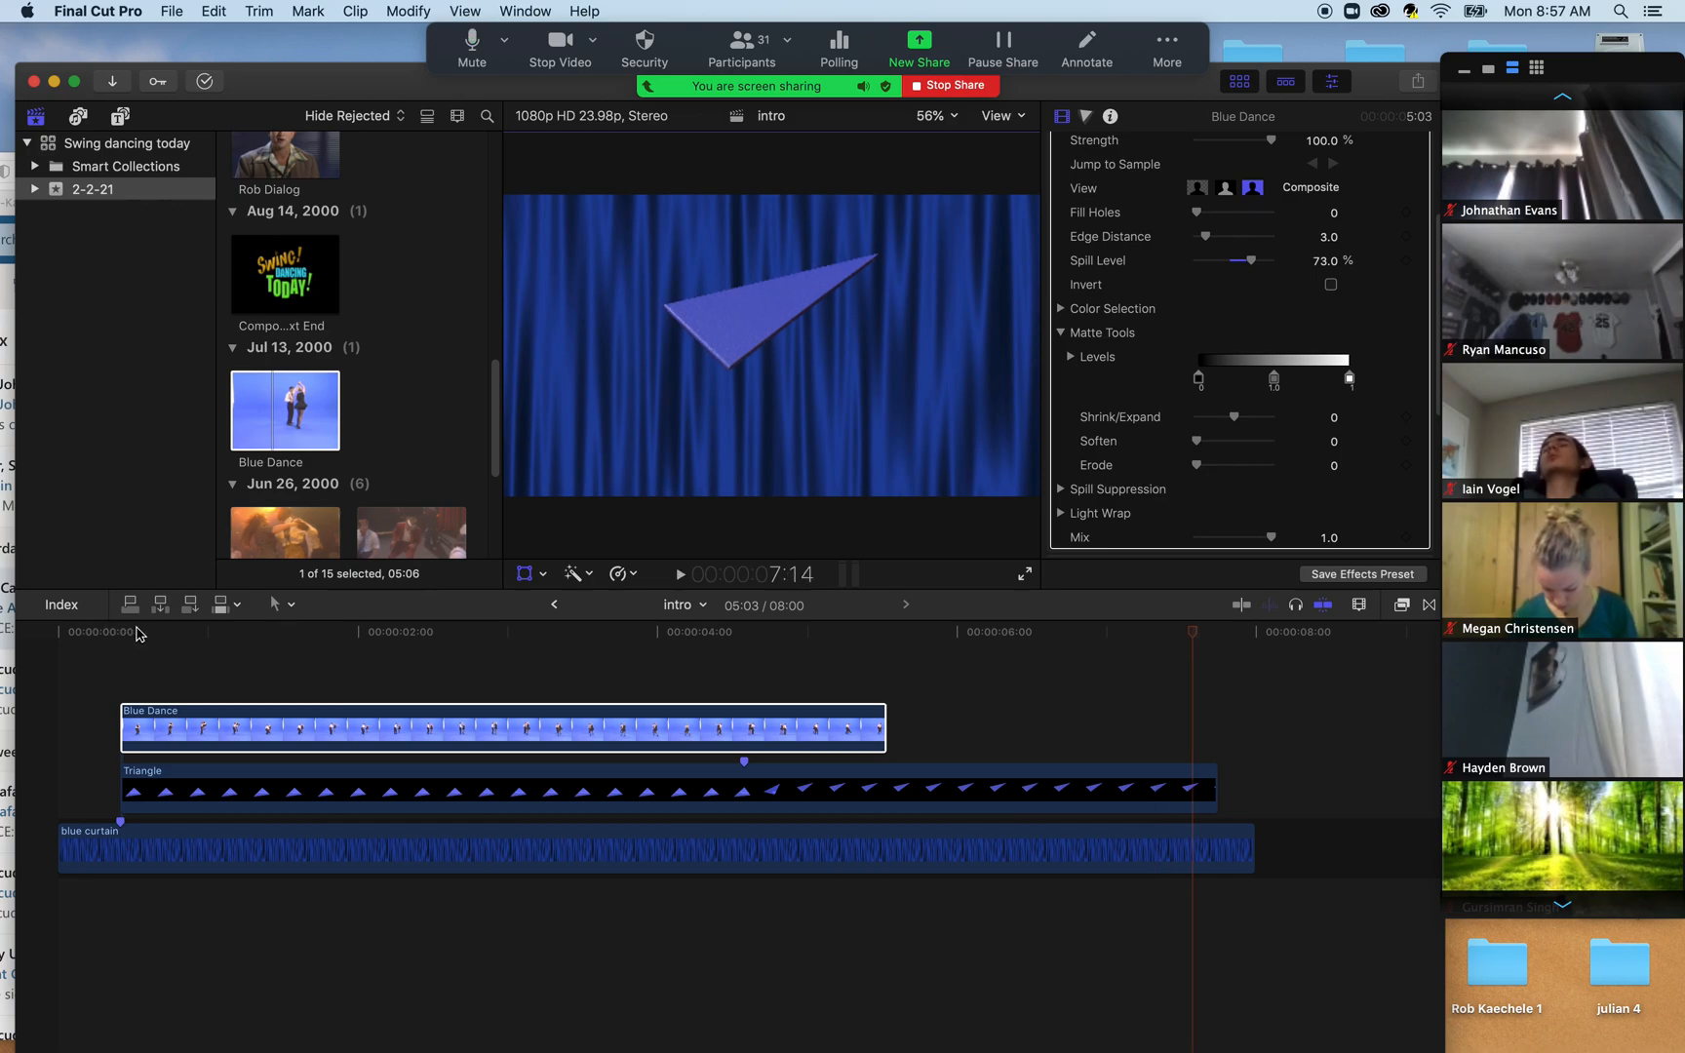
# - Move the dancers back onto the triangle at the Blue Dance clip's first frame and play the intro to review the placement
pyautogui.click(120, 632)
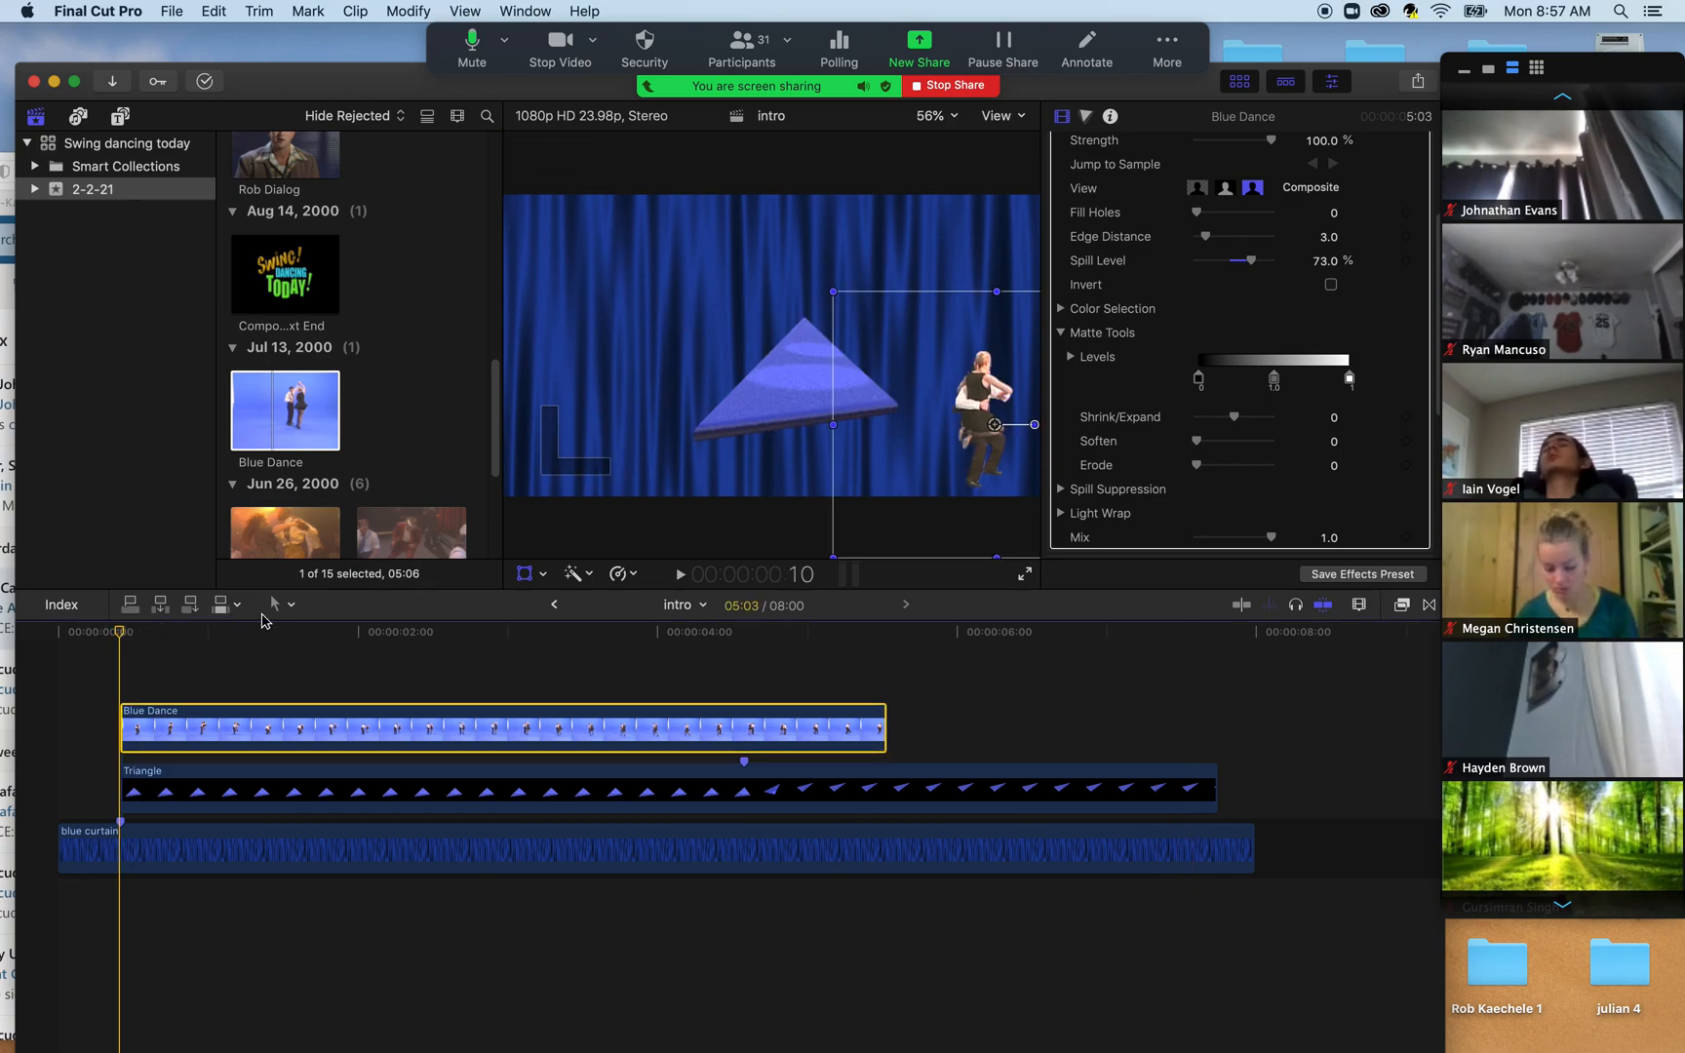
pyautogui.moveTo(941, 450); pyautogui.dragTo(739, 343)
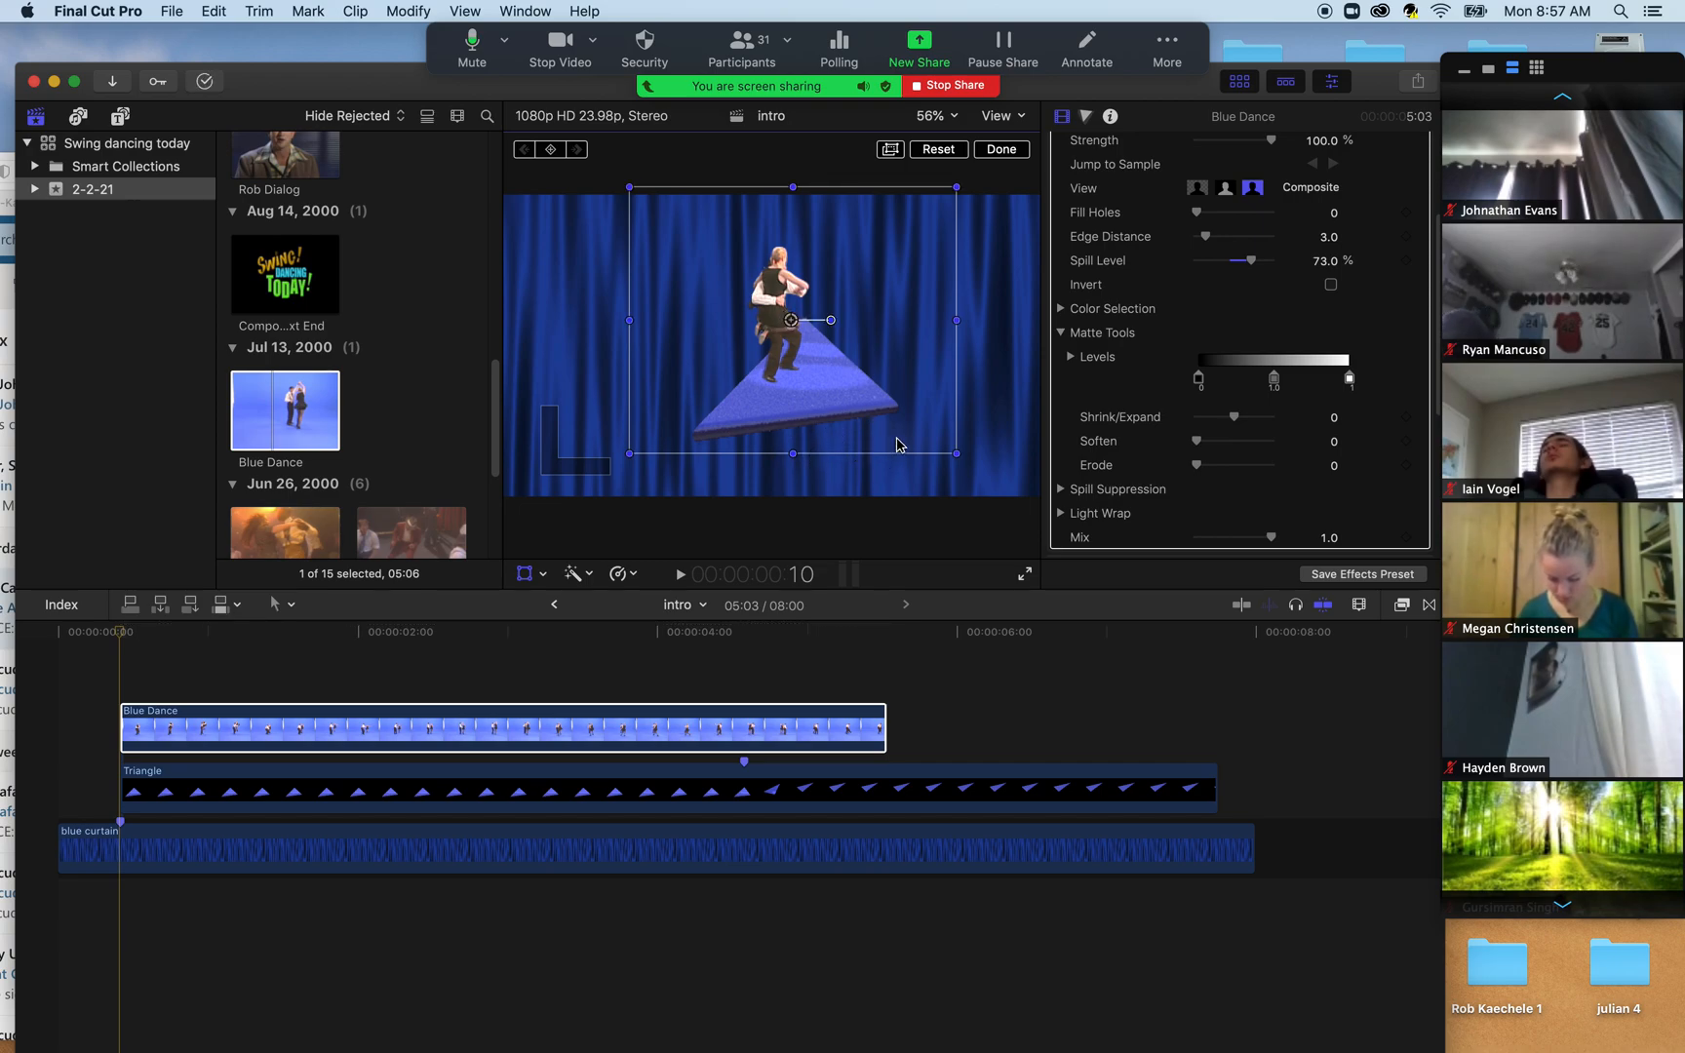
pyautogui.press('space')
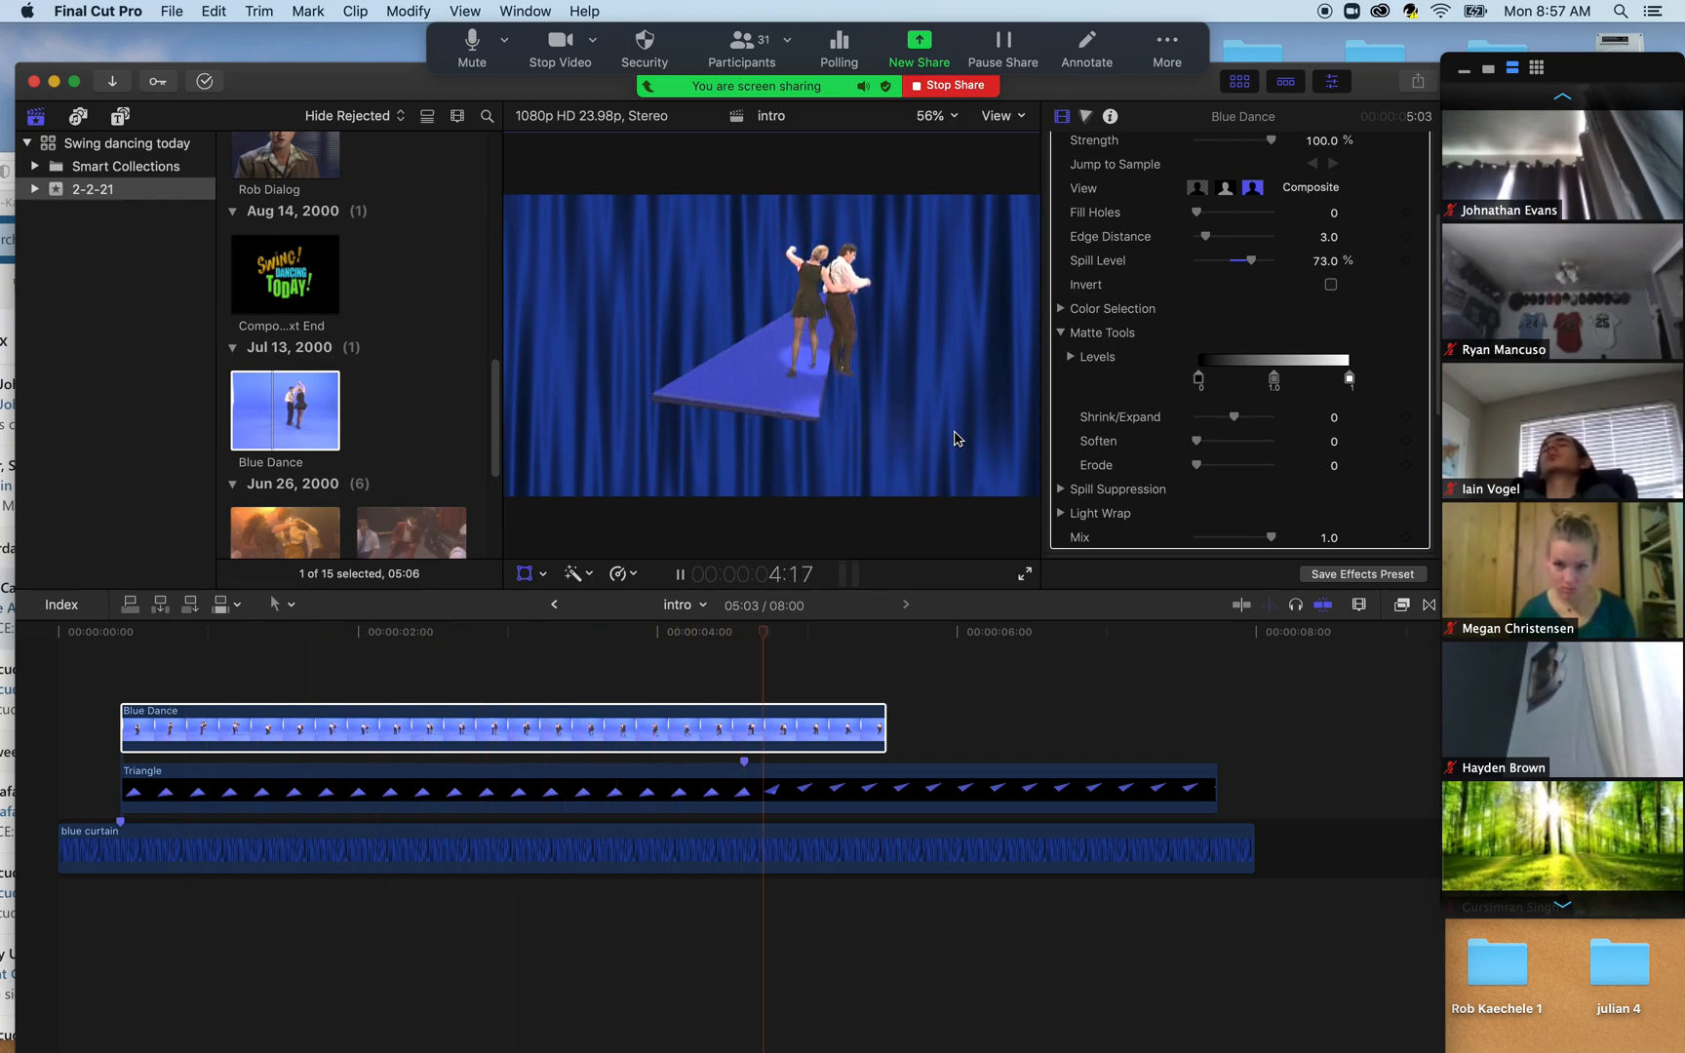
pyautogui.press('space')
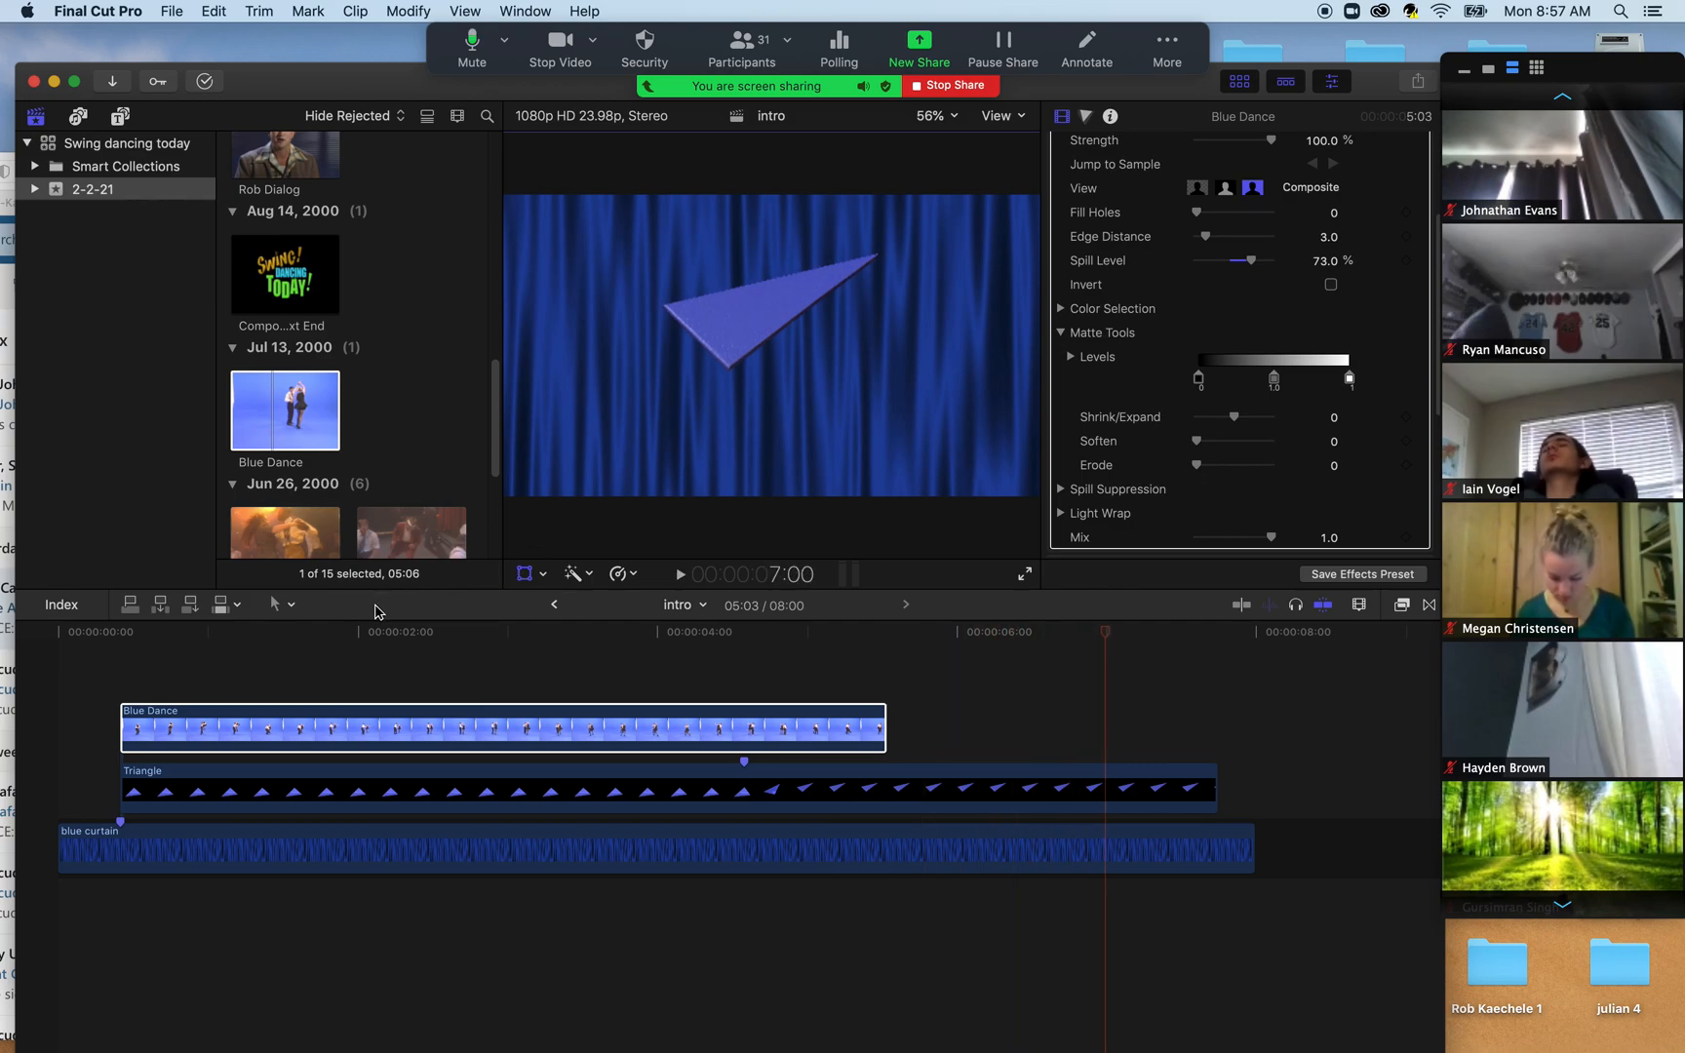
# - Try the dancers at a tiny size on the triangle and play the intro from the Blue Dance clip's start
pyautogui.click(276, 637)
pyautogui.moveTo(276, 632); pyautogui.dragTo(122, 634)
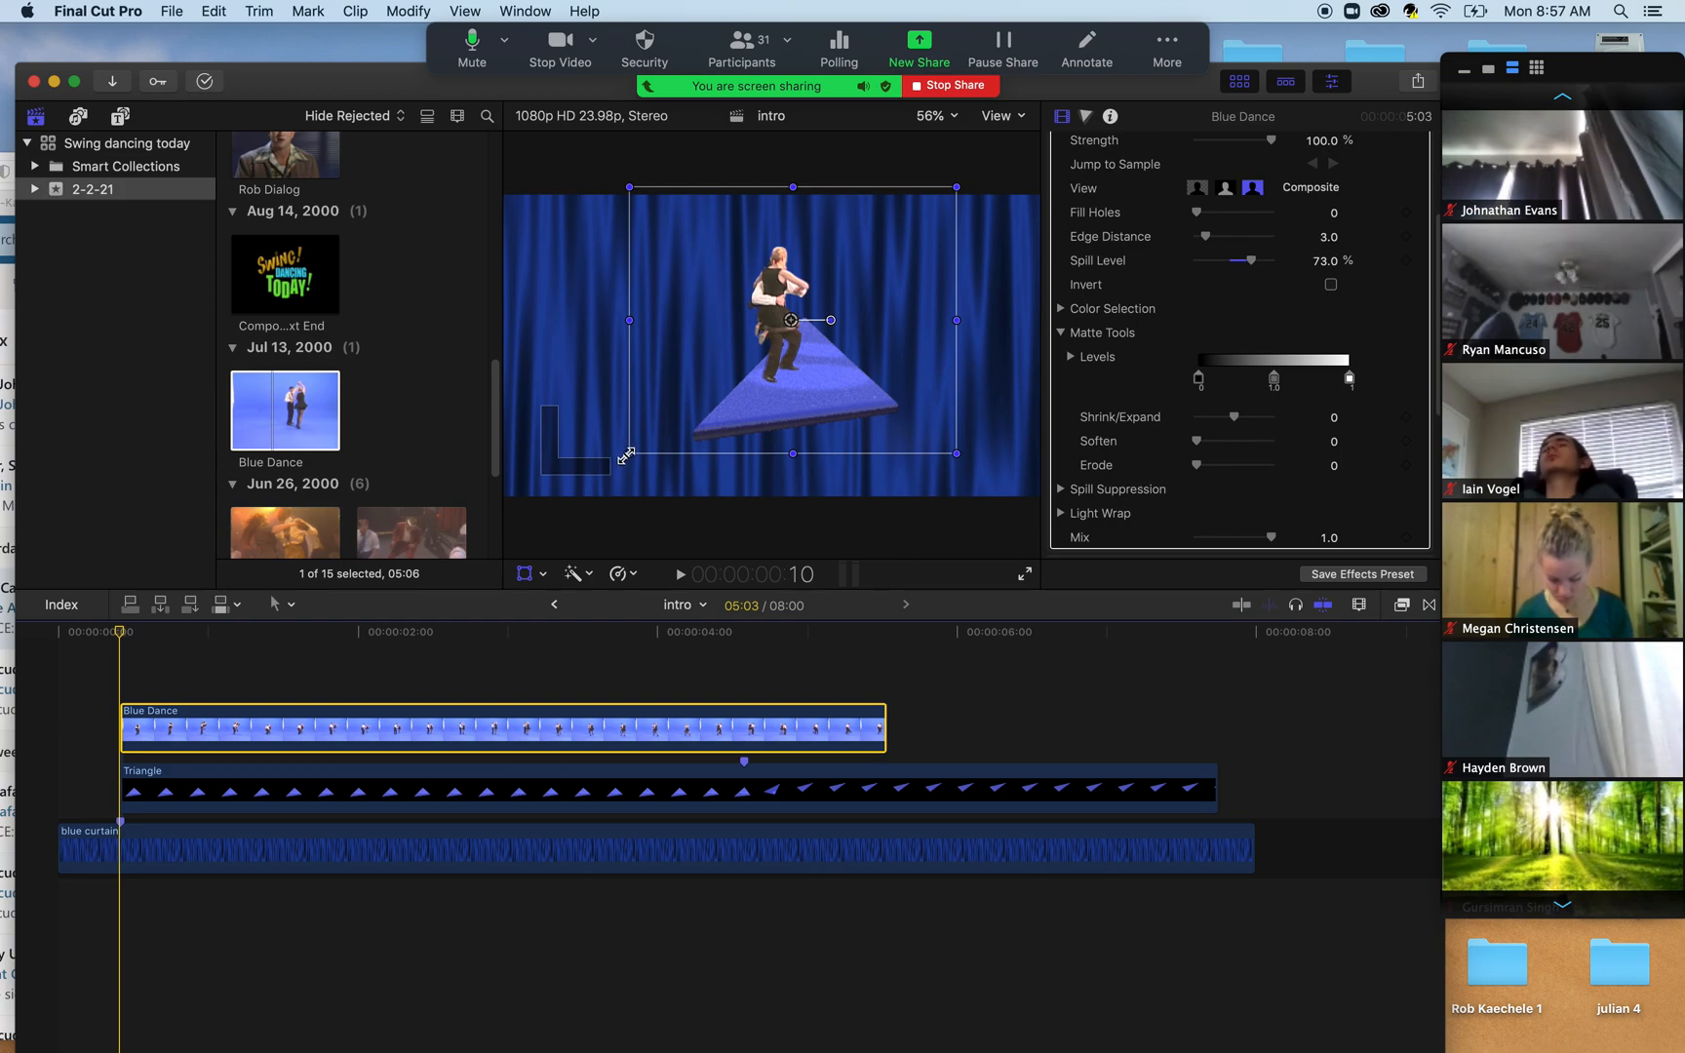
pyautogui.moveTo(625, 456); pyautogui.dragTo(762, 373)
pyautogui.click(669, 363)
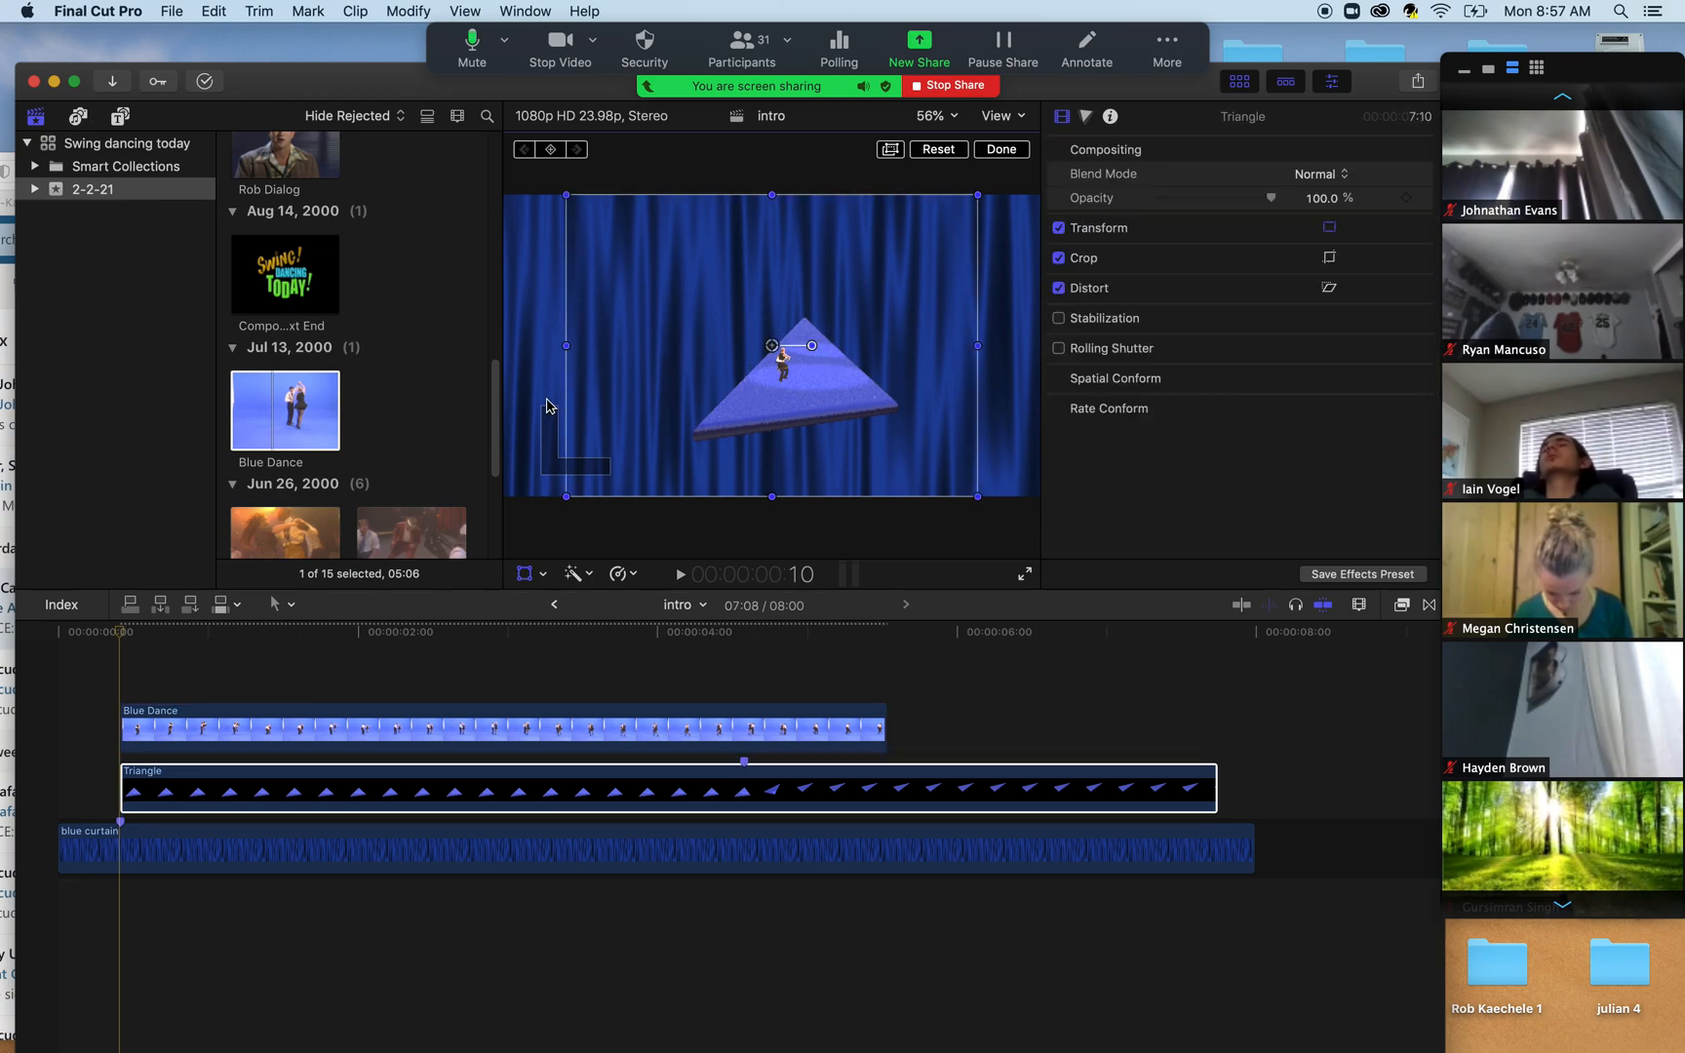
pyautogui.press('space')
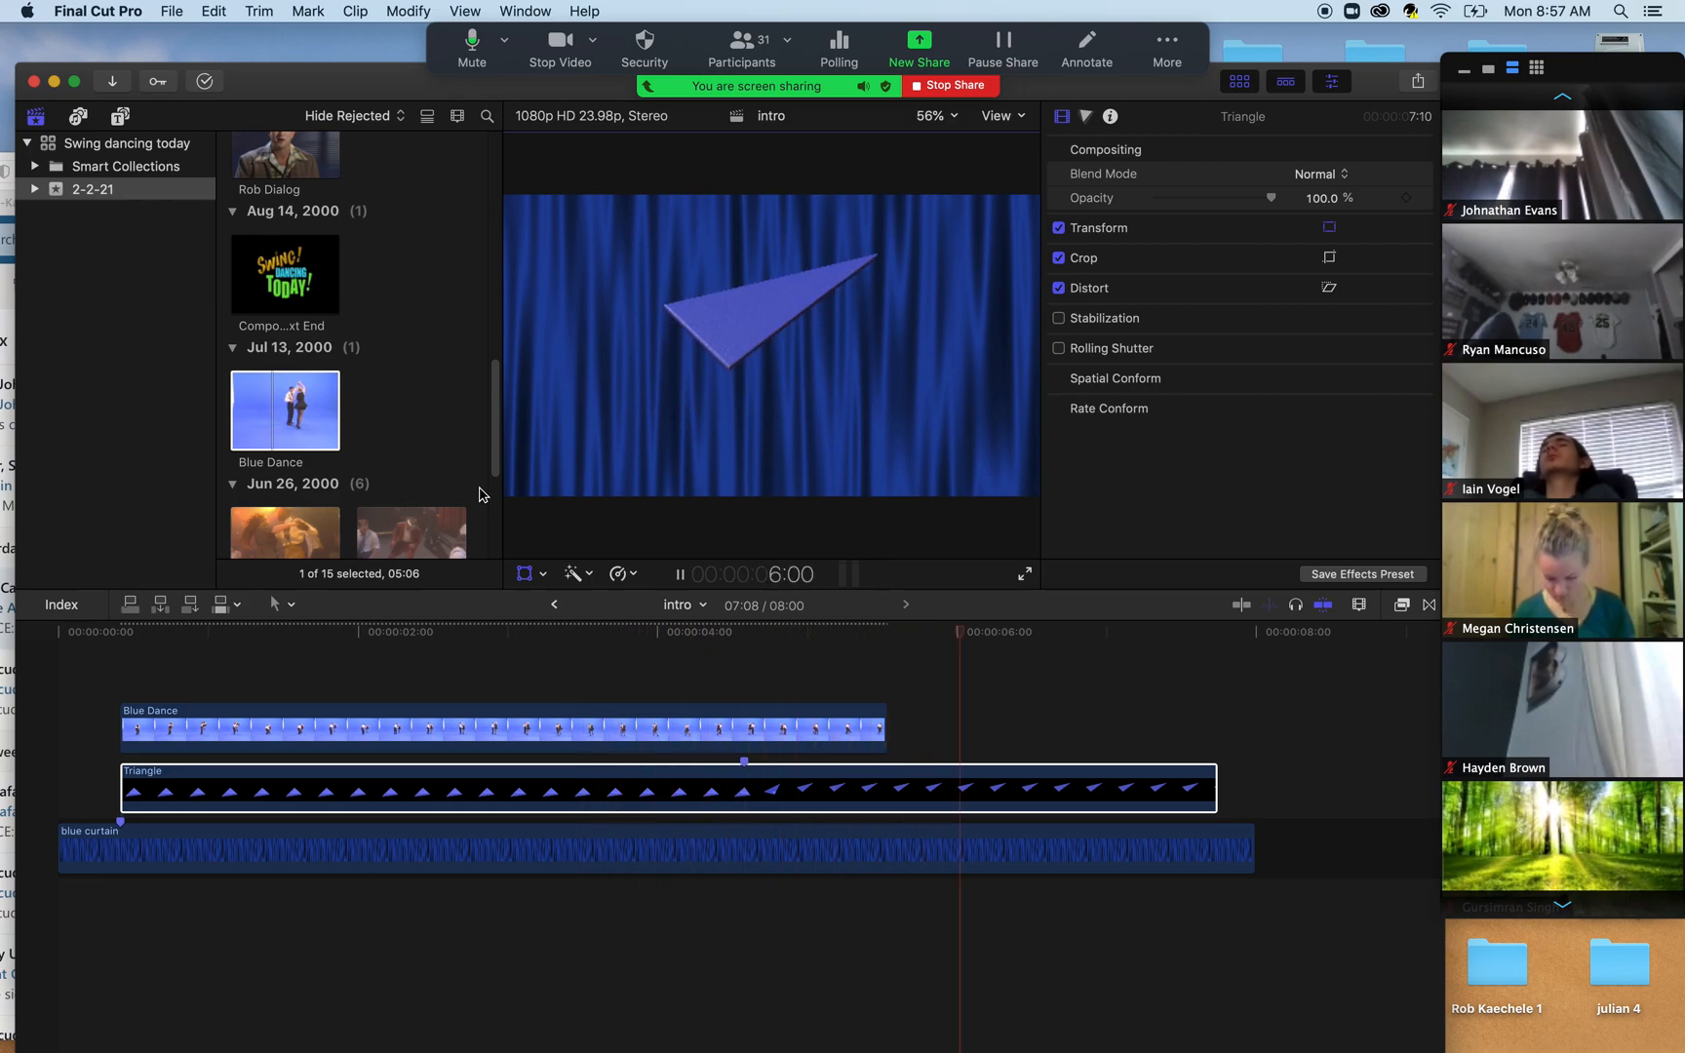
pyautogui.press('space')
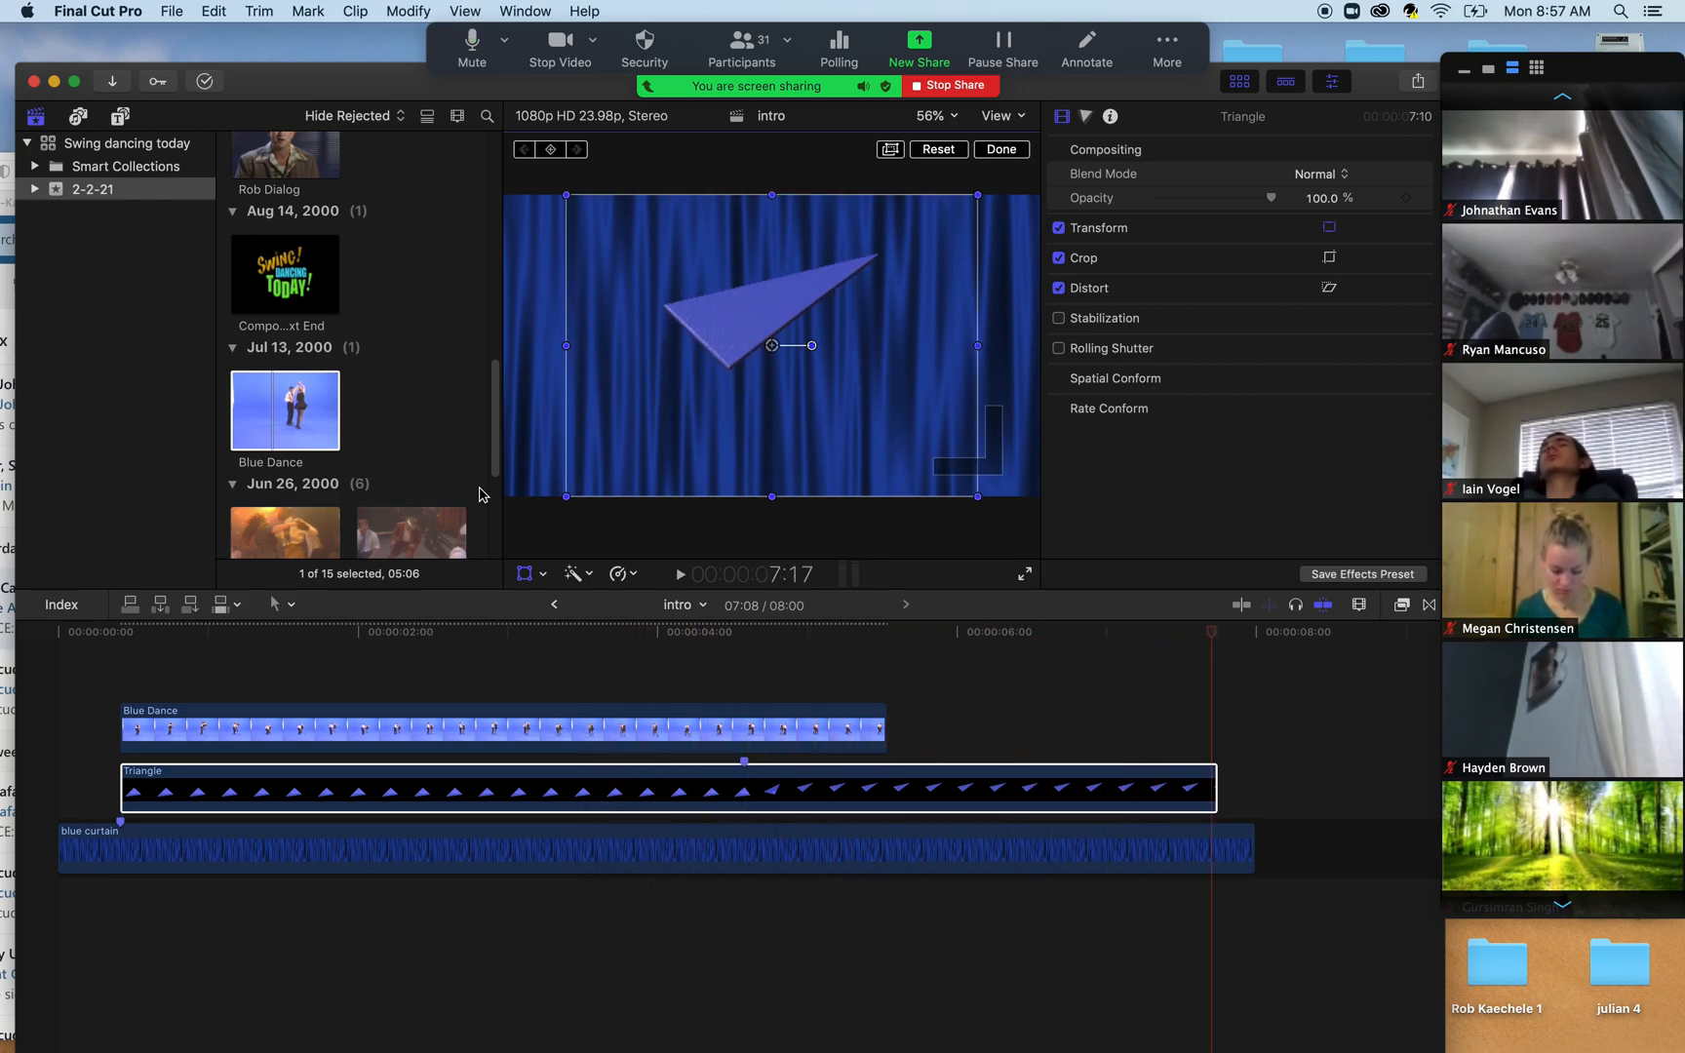
# - Enlarge the Blue Dance clip again, raise the dancers so they stand on the triangle, and play the intro
pyautogui.moveTo(188, 643); pyautogui.dragTo(125, 639)
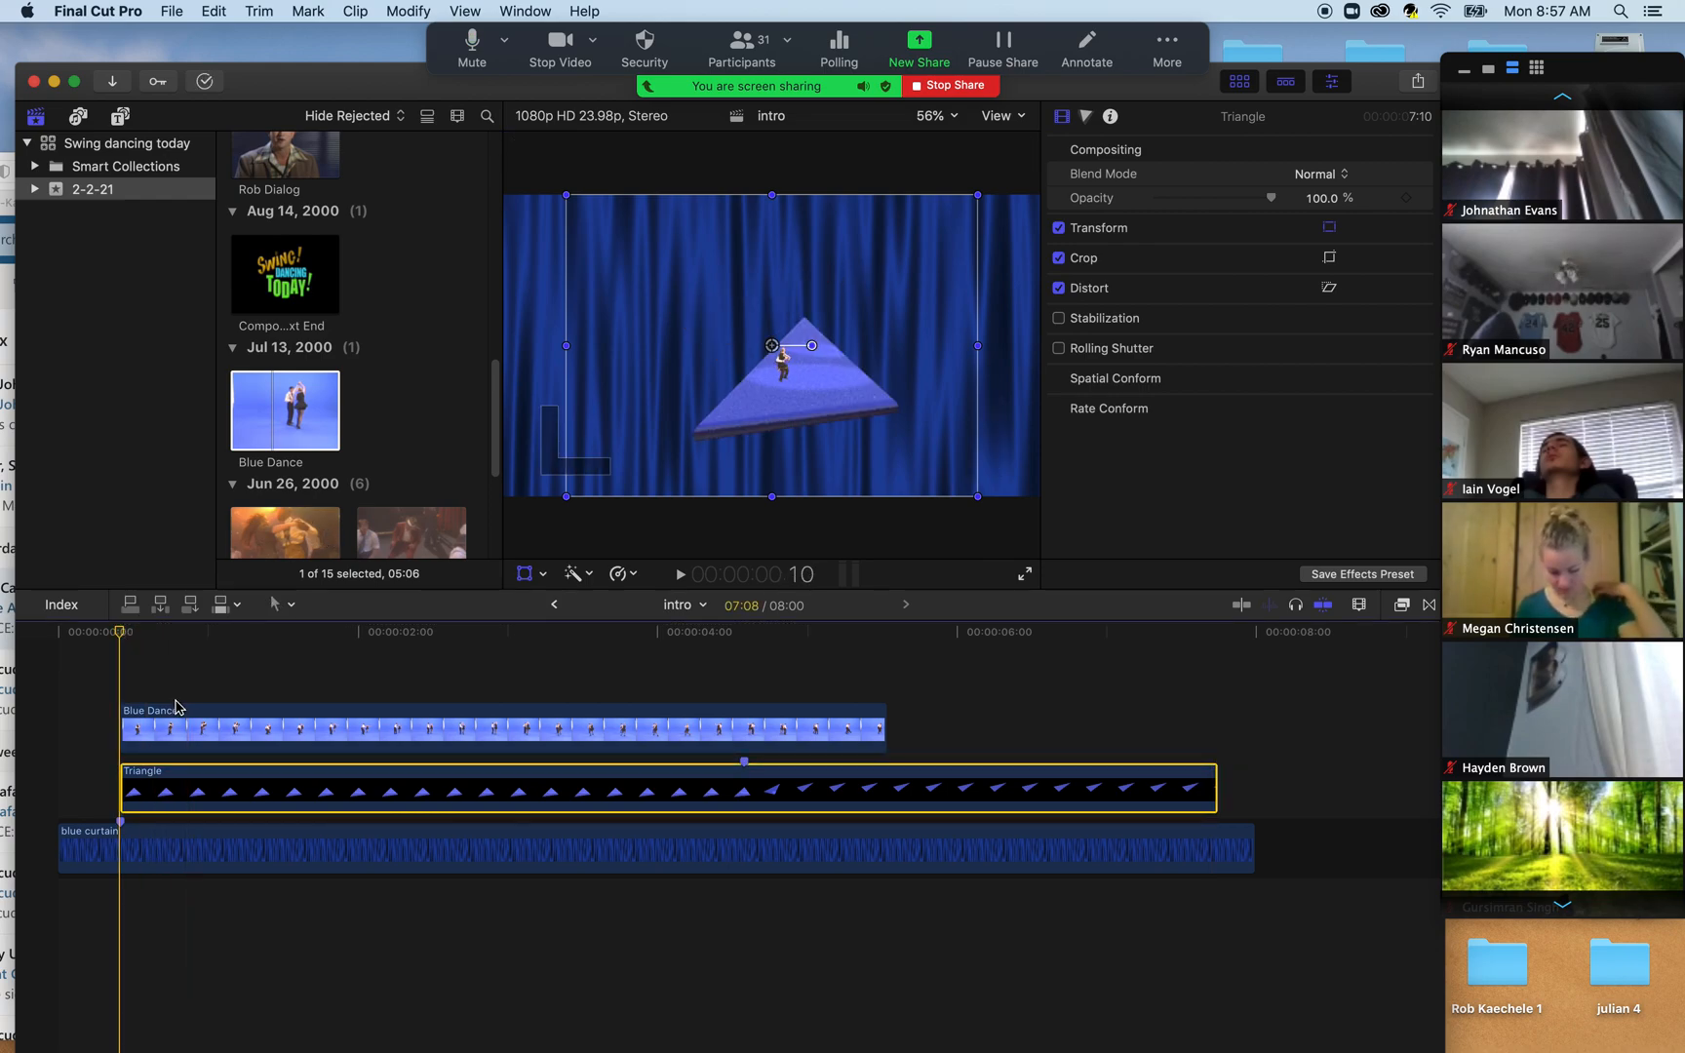
pyautogui.click(192, 728)
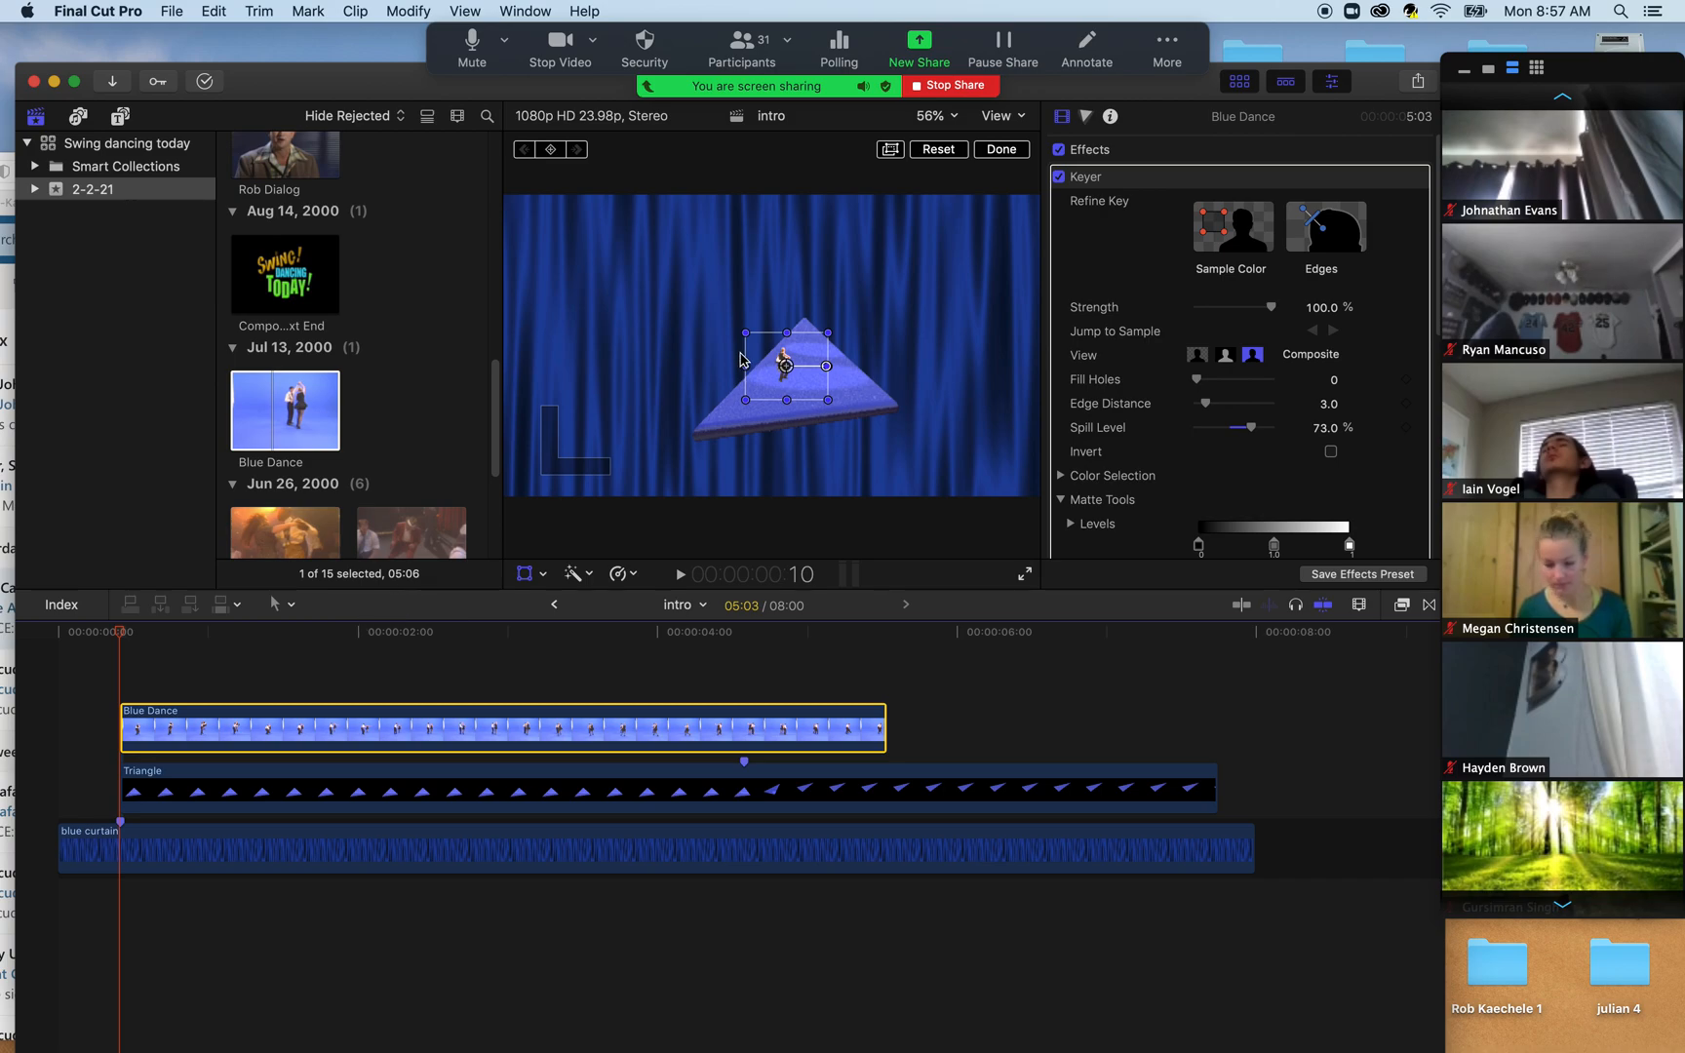
pyautogui.moveTo(743, 400); pyautogui.dragTo(661, 440)
pyautogui.moveTo(696, 369); pyautogui.dragTo(696, 336)
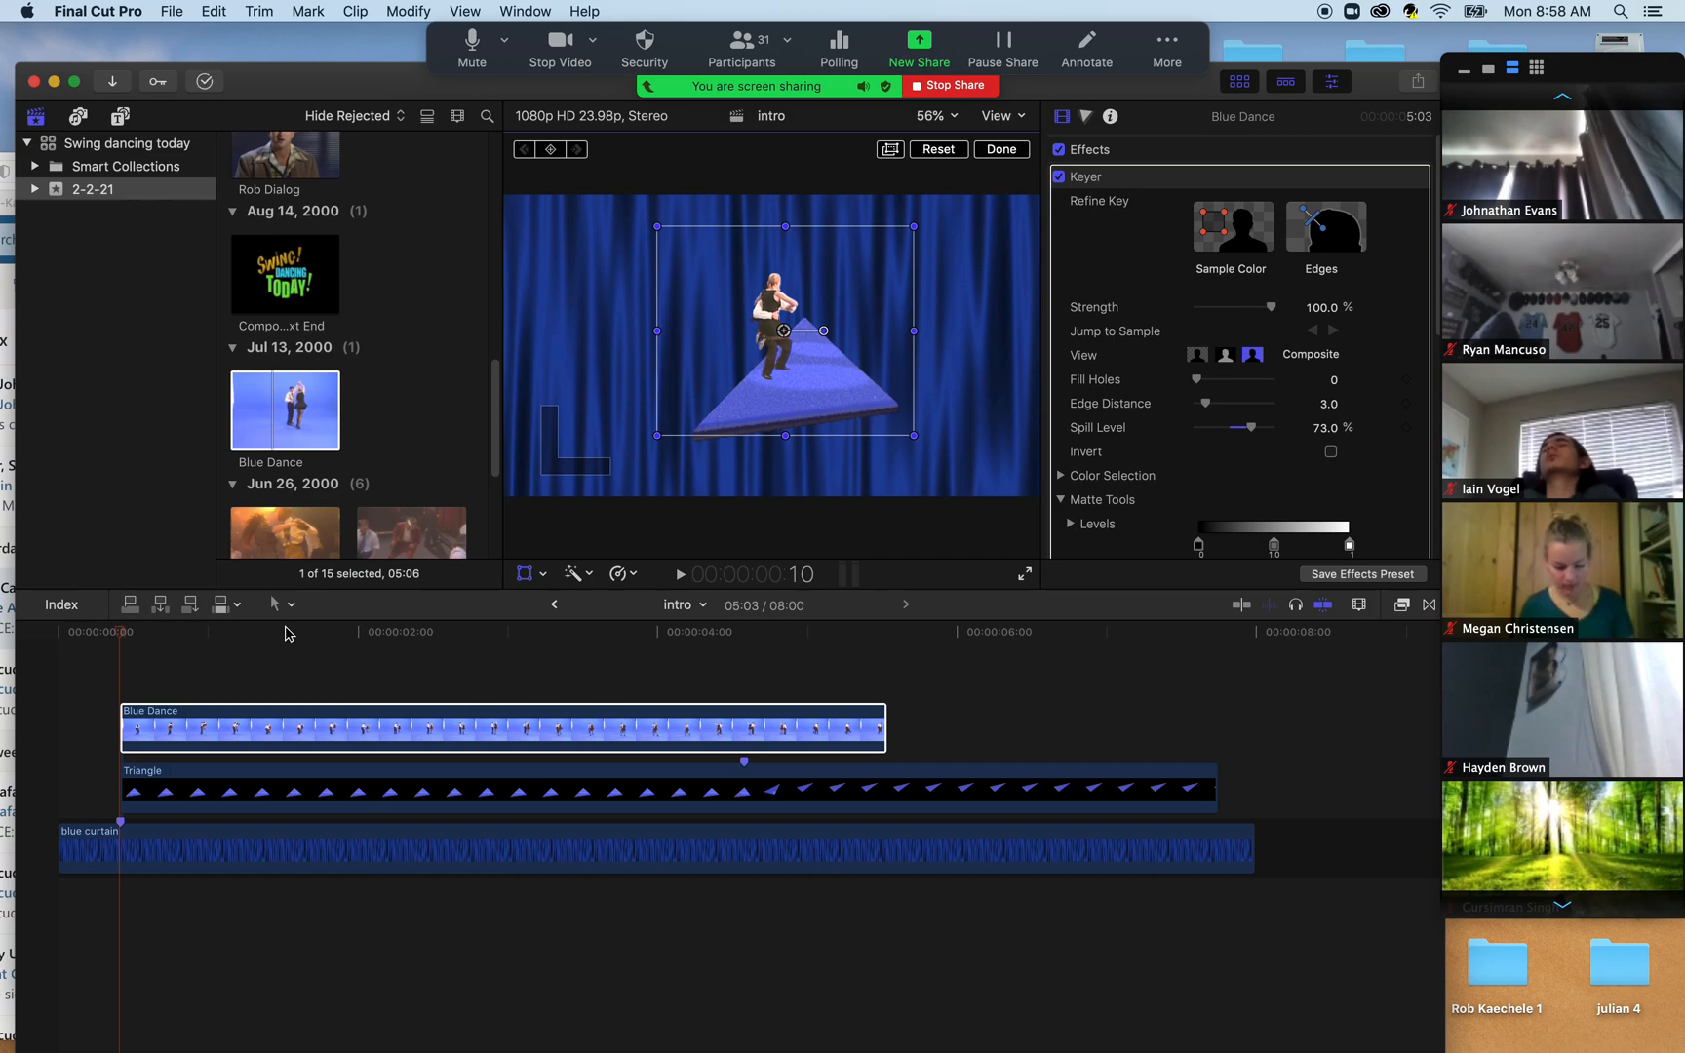
pyautogui.press('space')
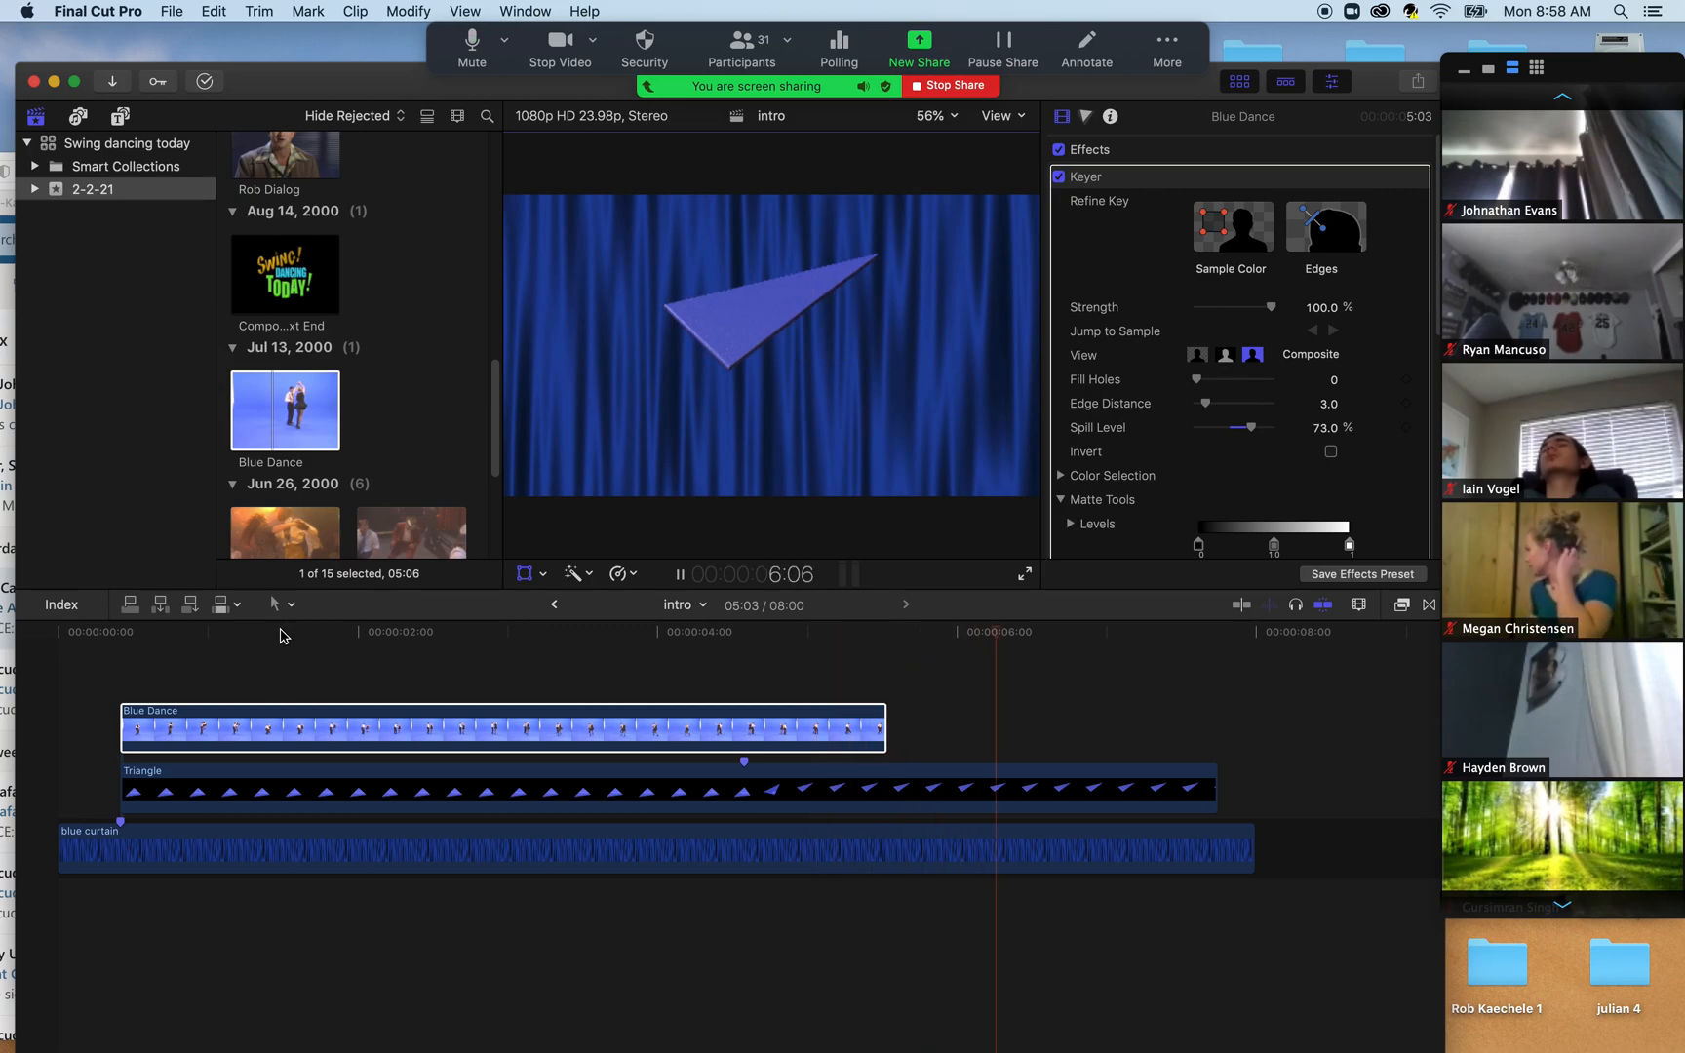
pyautogui.press('space')
# - Try the dancers upside down above the triangle in playback, and undo the transform
pyautogui.click(139, 631)
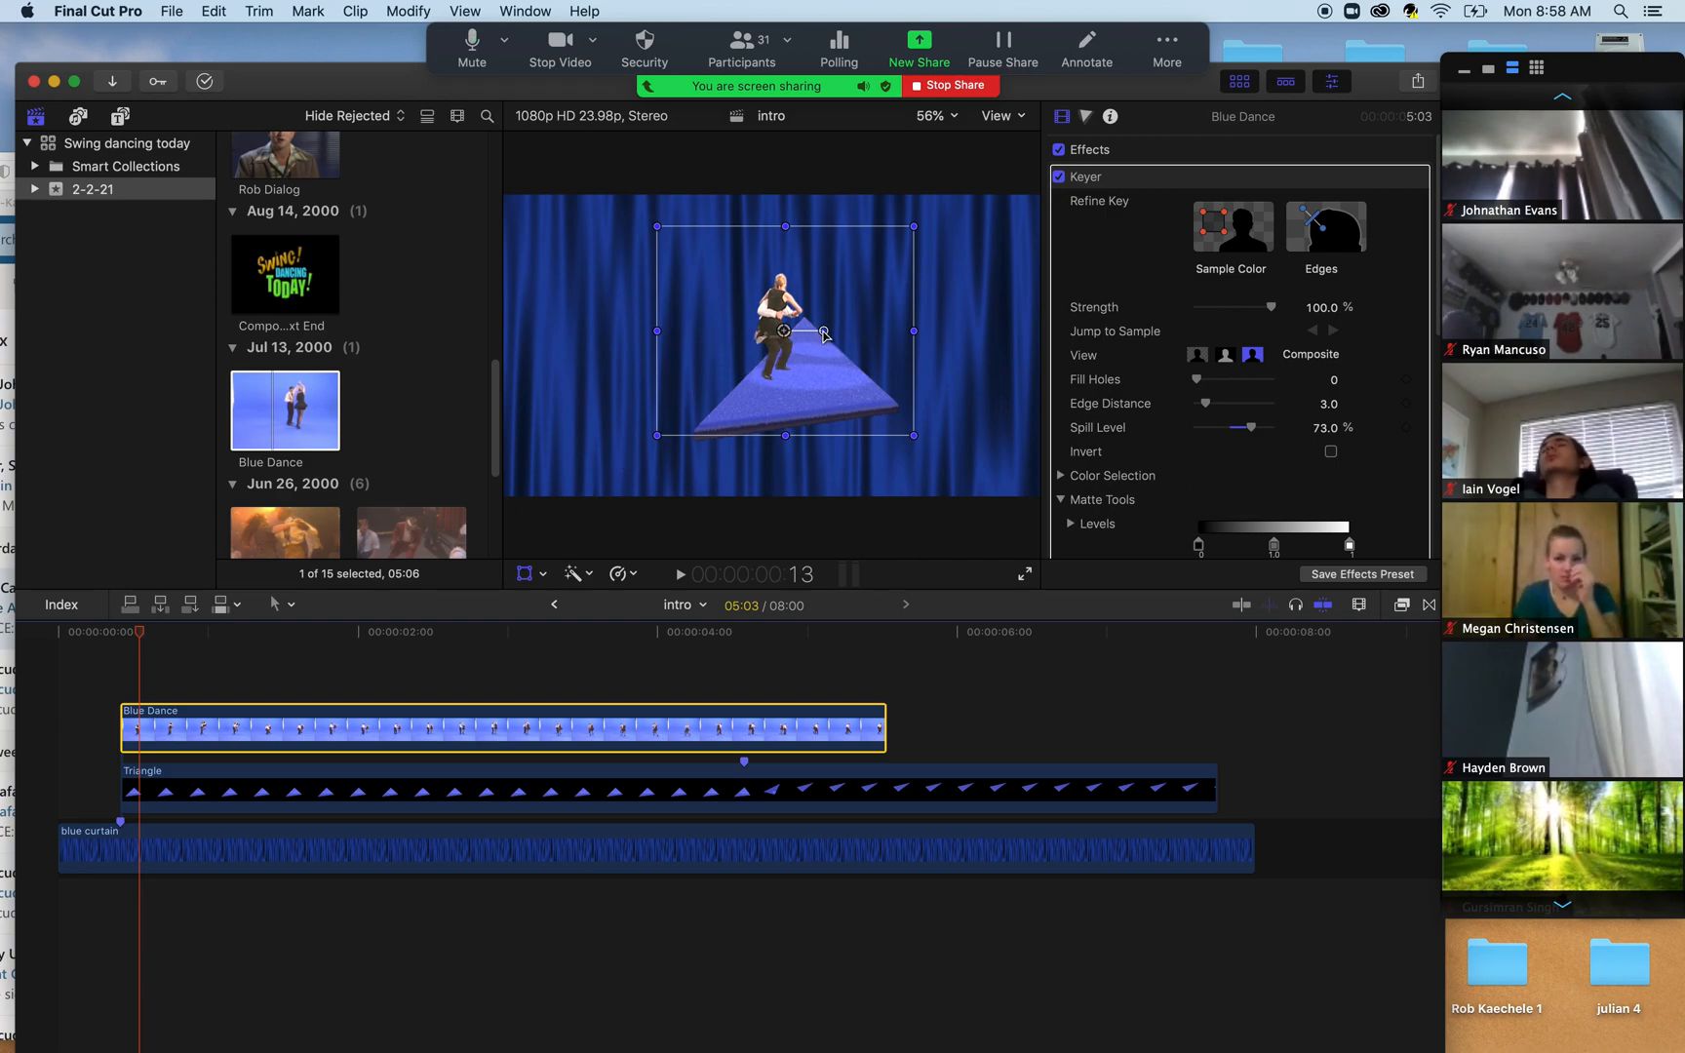
pyautogui.moveTo(824, 335); pyautogui.dragTo(716, 224)
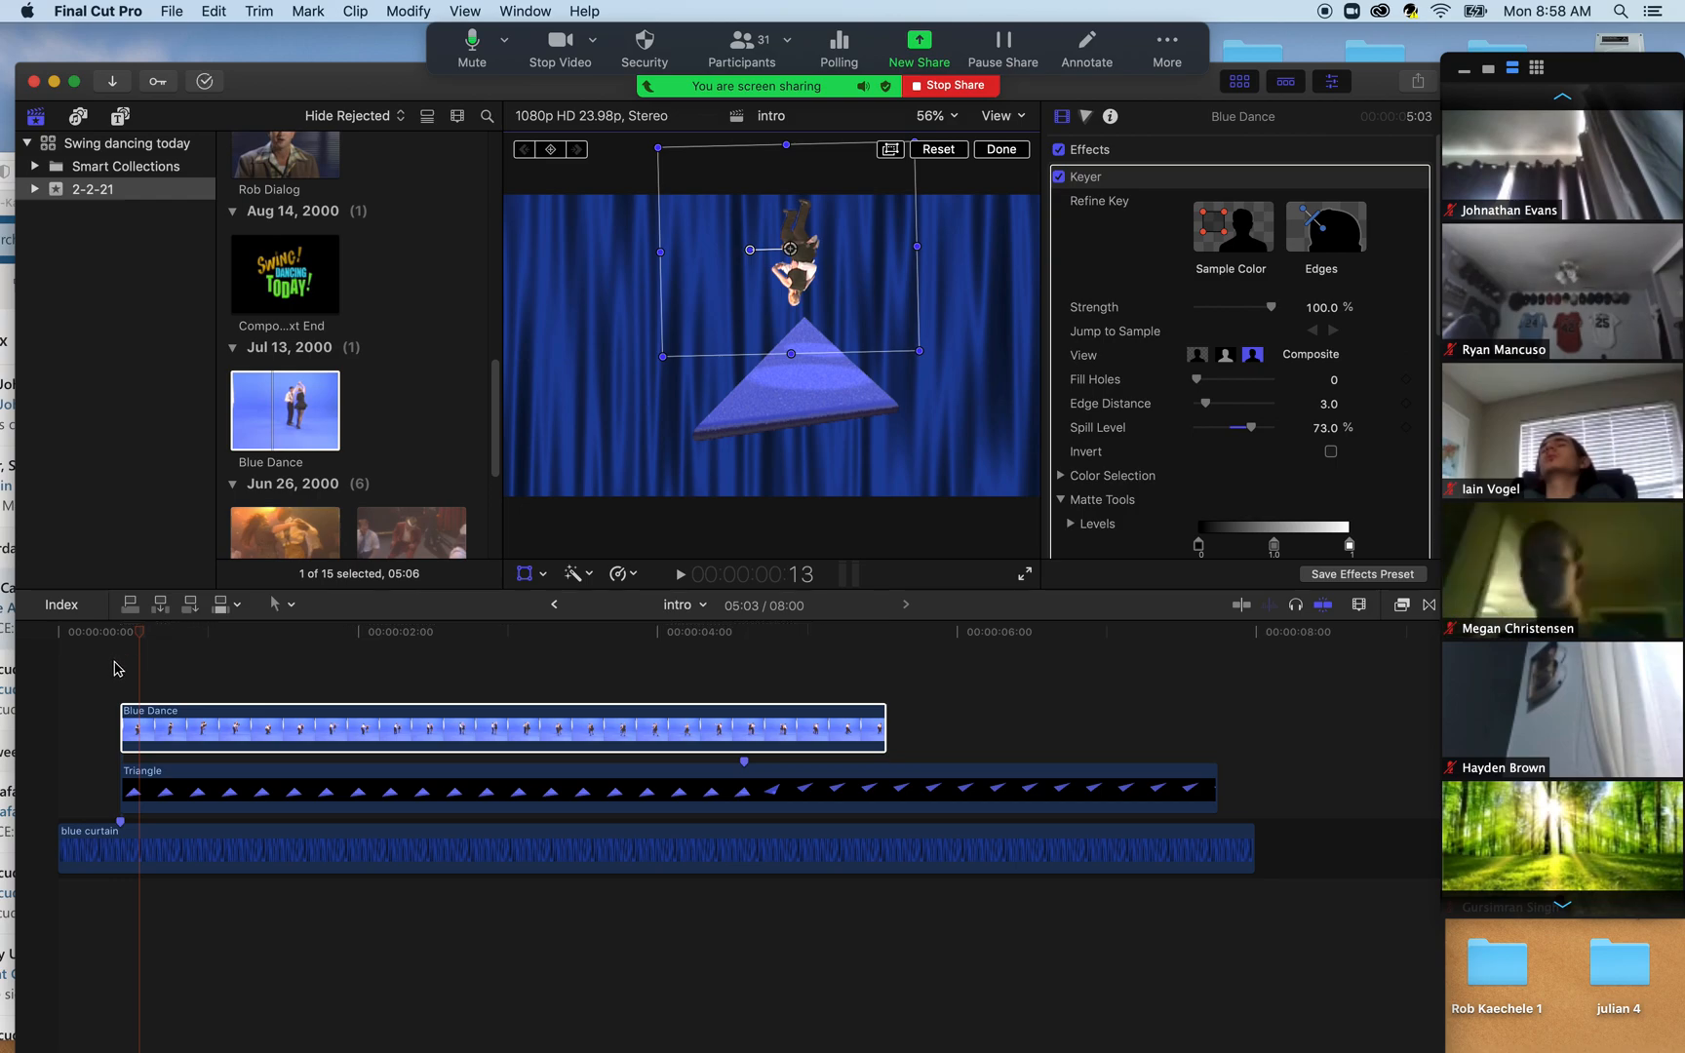
pyautogui.press('space')
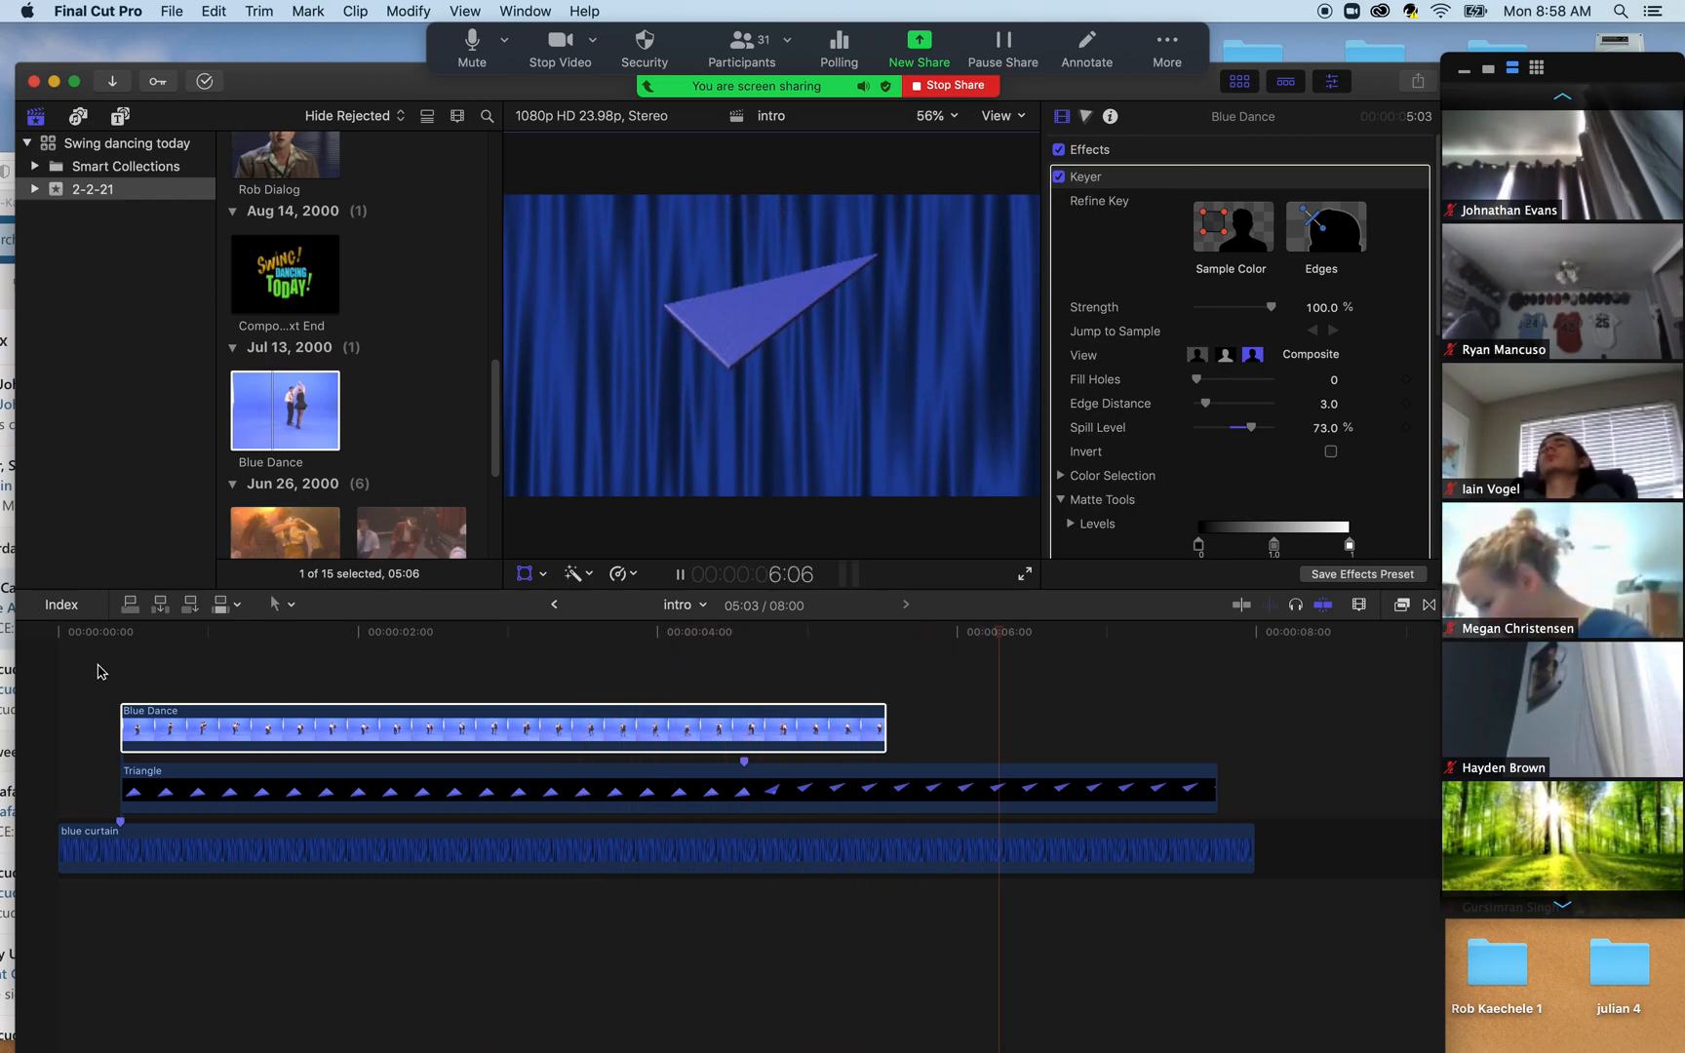
pyautogui.press('space')
pyautogui.click(156, 633)
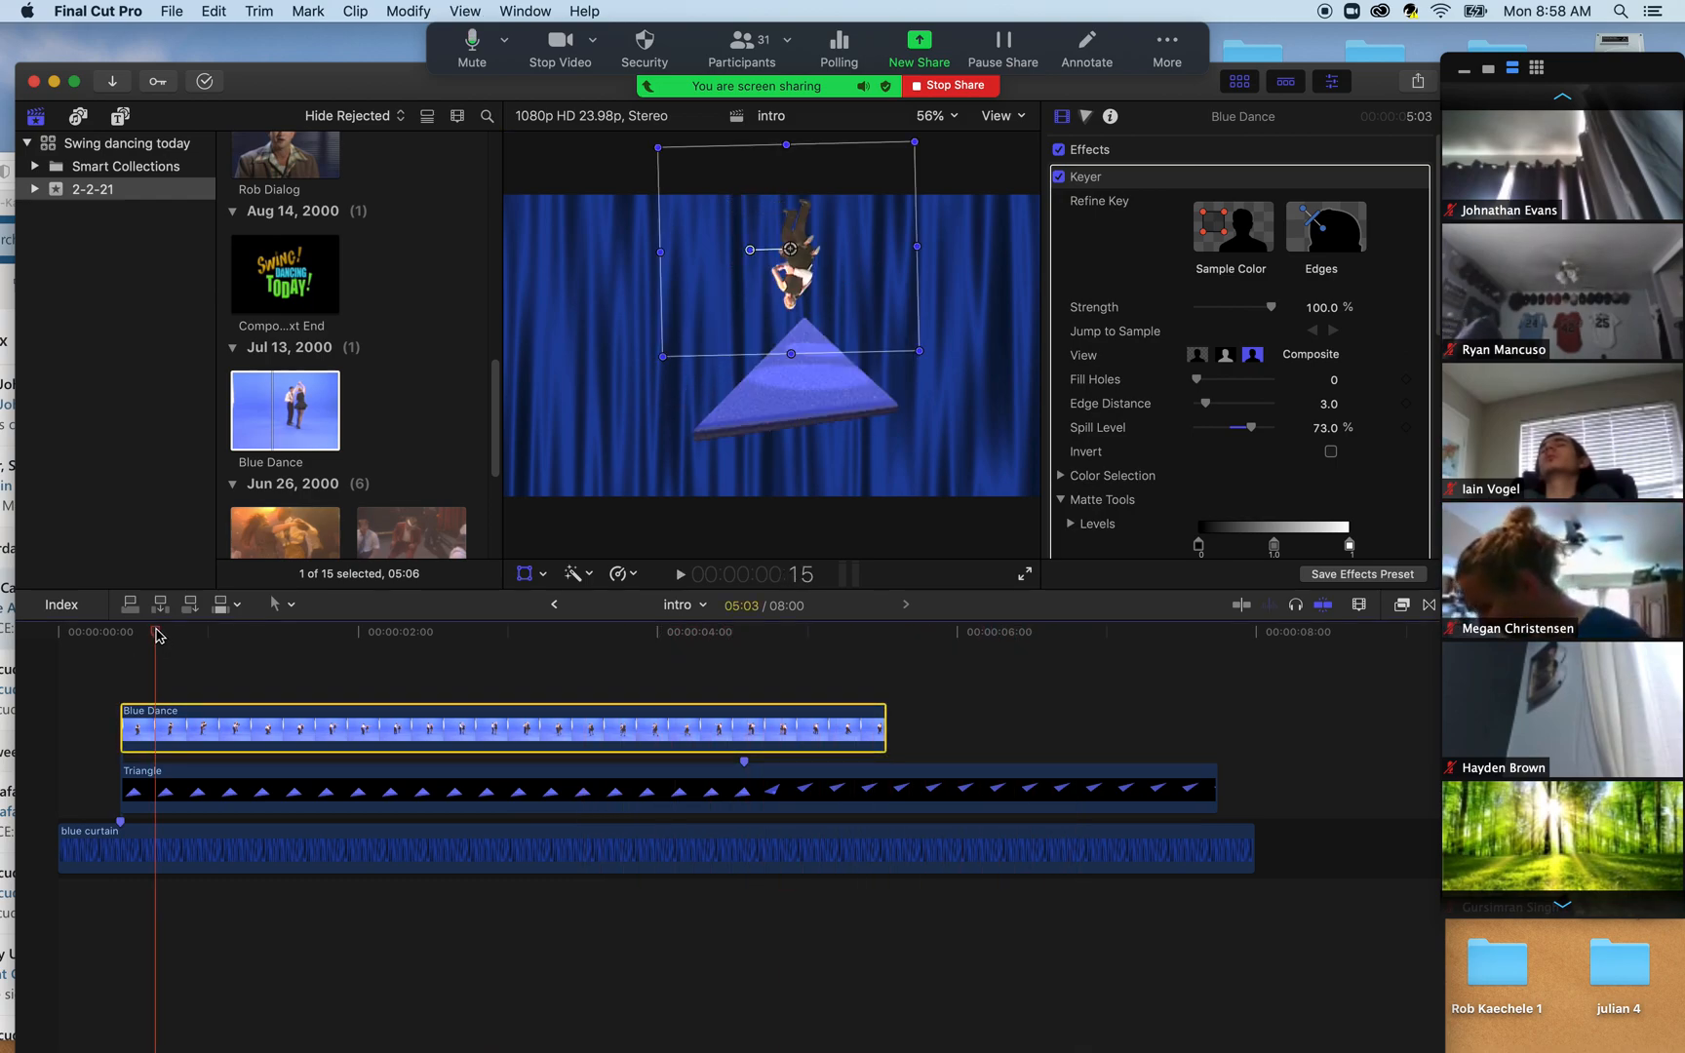
pyautogui.moveTo(156, 634); pyautogui.dragTo(124, 634)
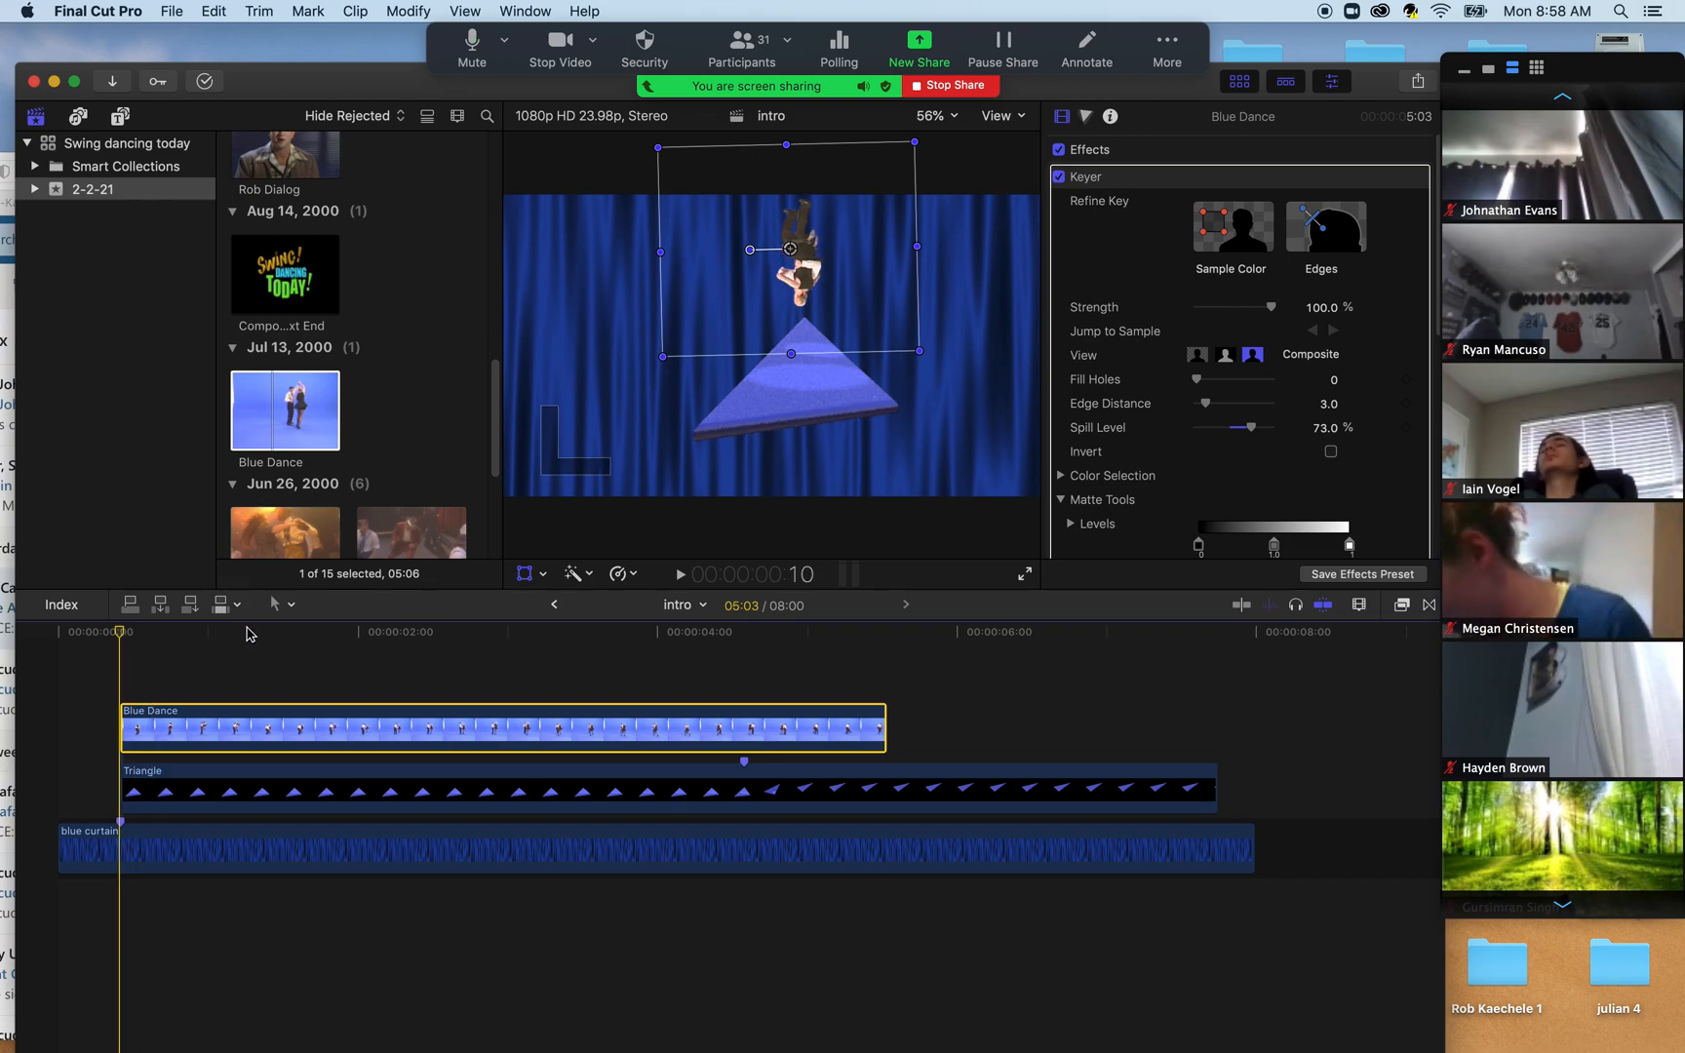
pyautogui.press('super+z')
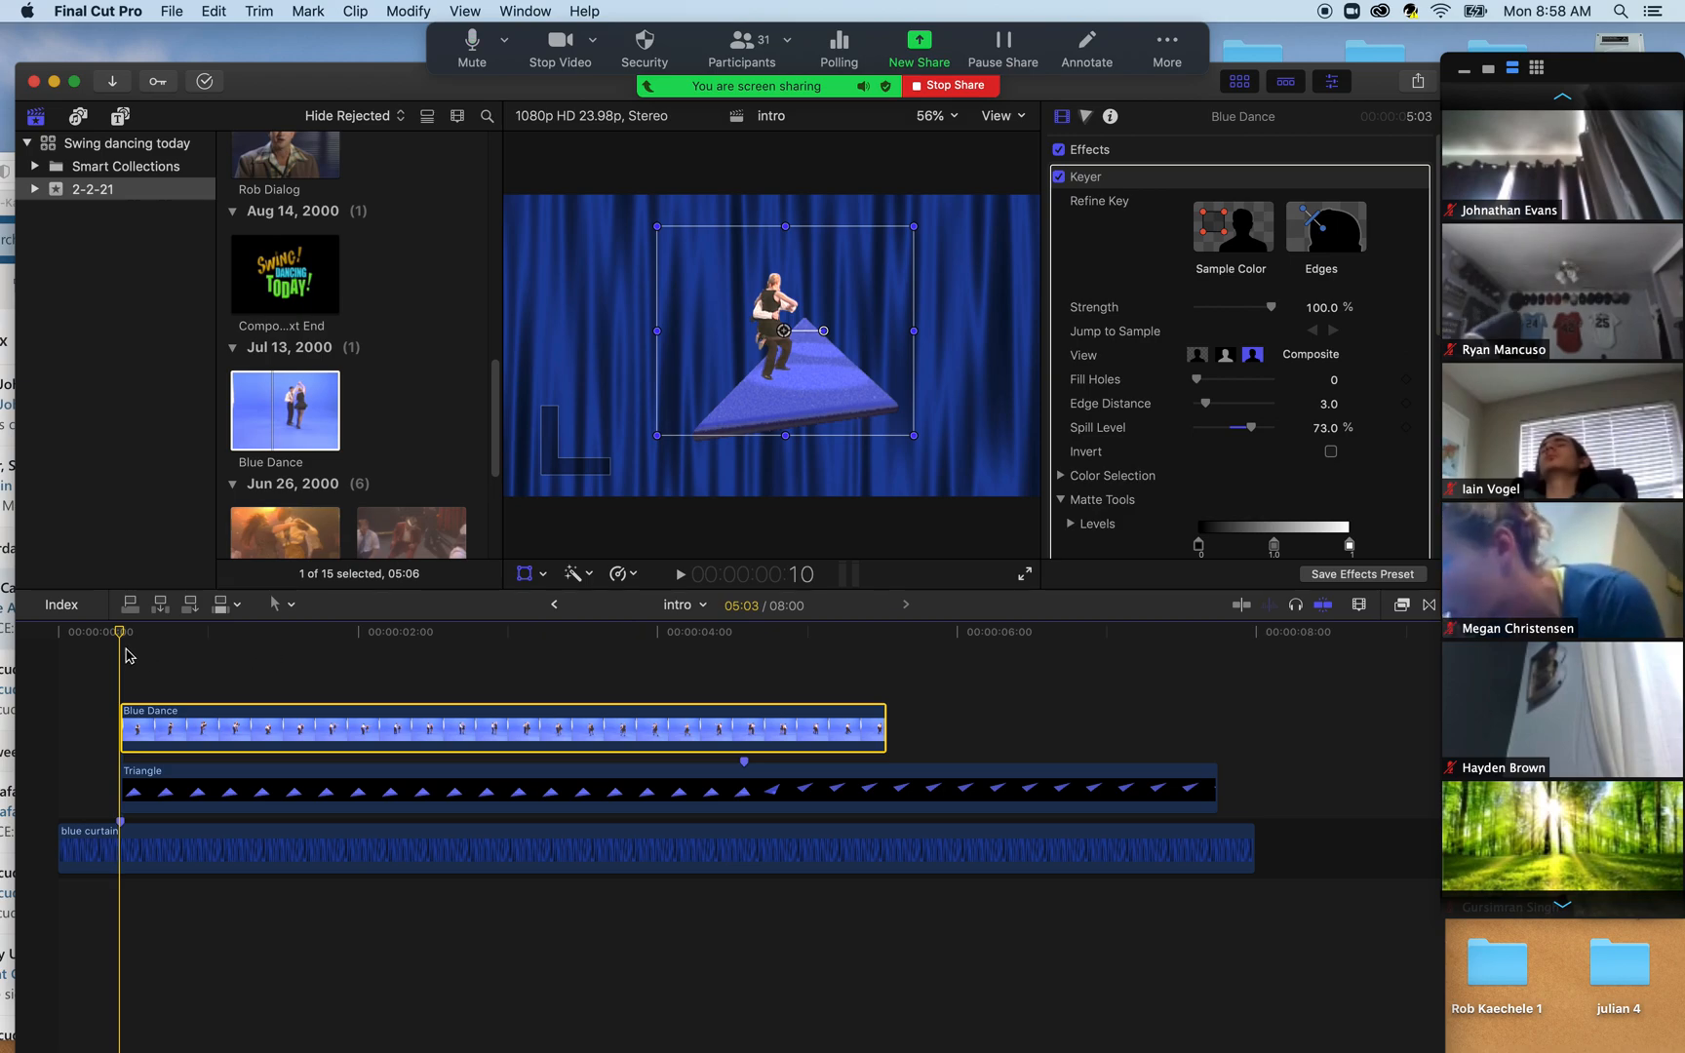
# - Trim the end of the Blue Dance clip back to the Triangle clip's marker at 4:14
pyautogui.moveTo(122, 634); pyautogui.dragTo(741, 648)
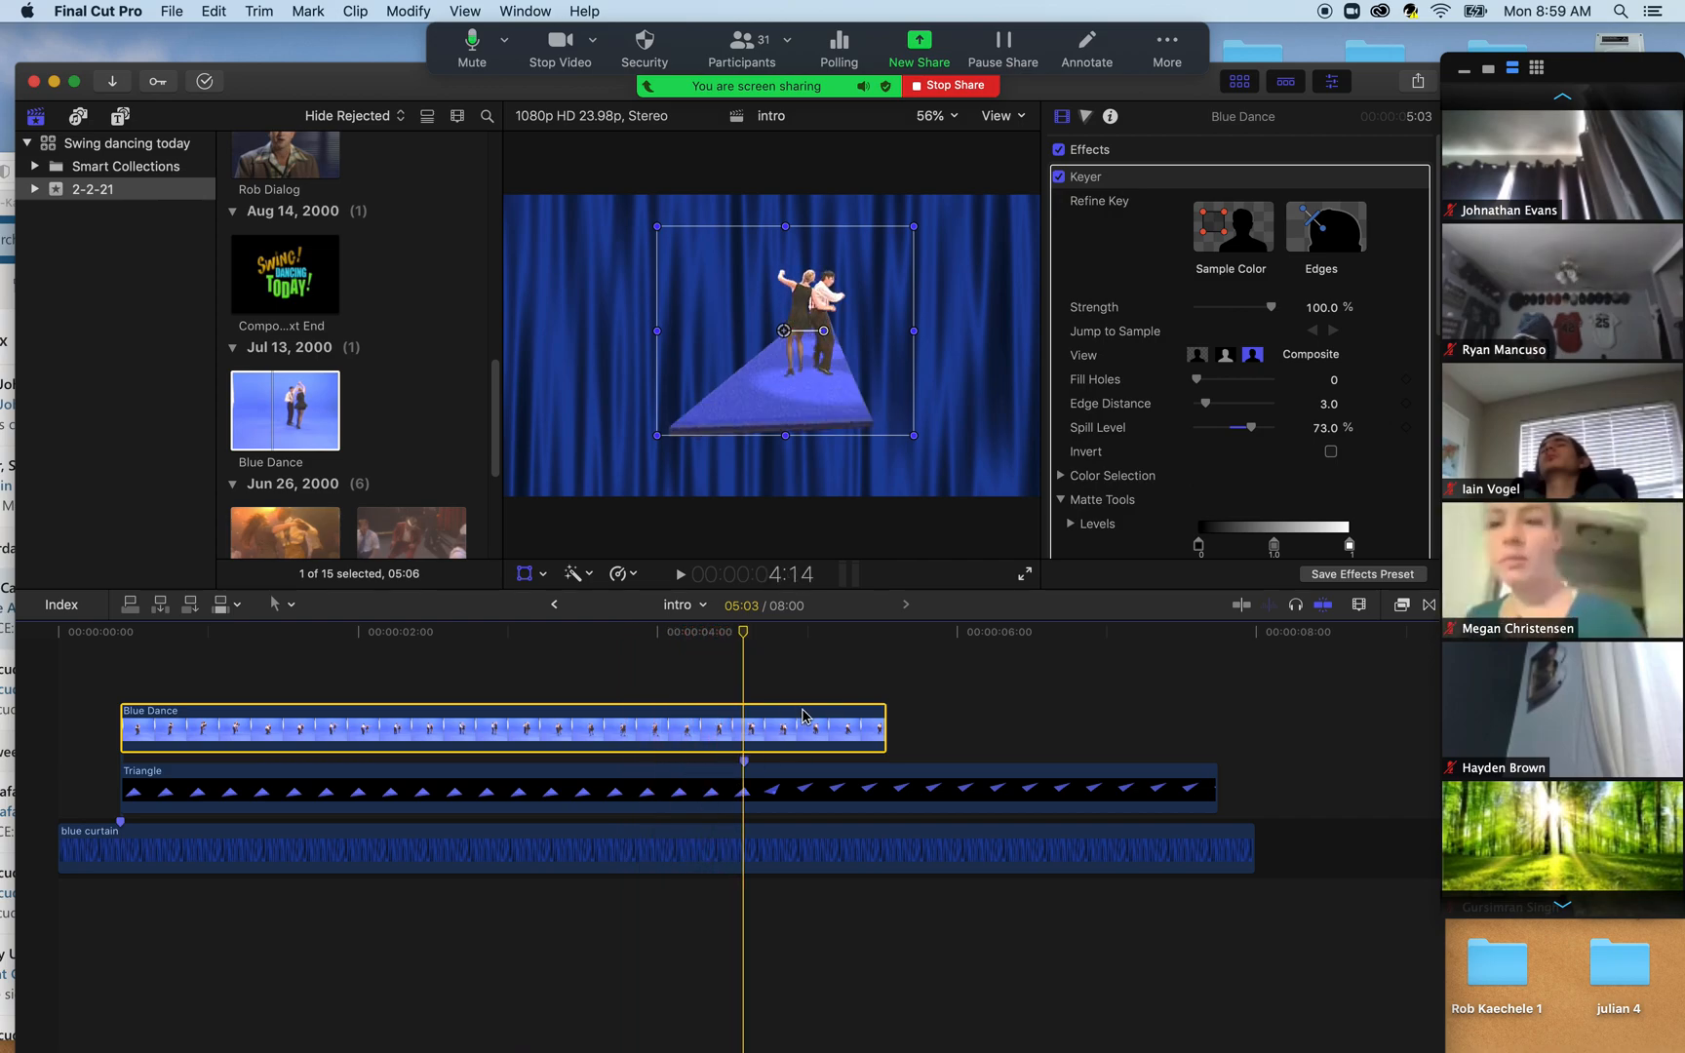
pyautogui.moveTo(747, 637)
pyautogui.mouseDown()
pyautogui.moveTo(828, 639)
pyautogui.moveTo(752, 651)
pyautogui.mouseUp()
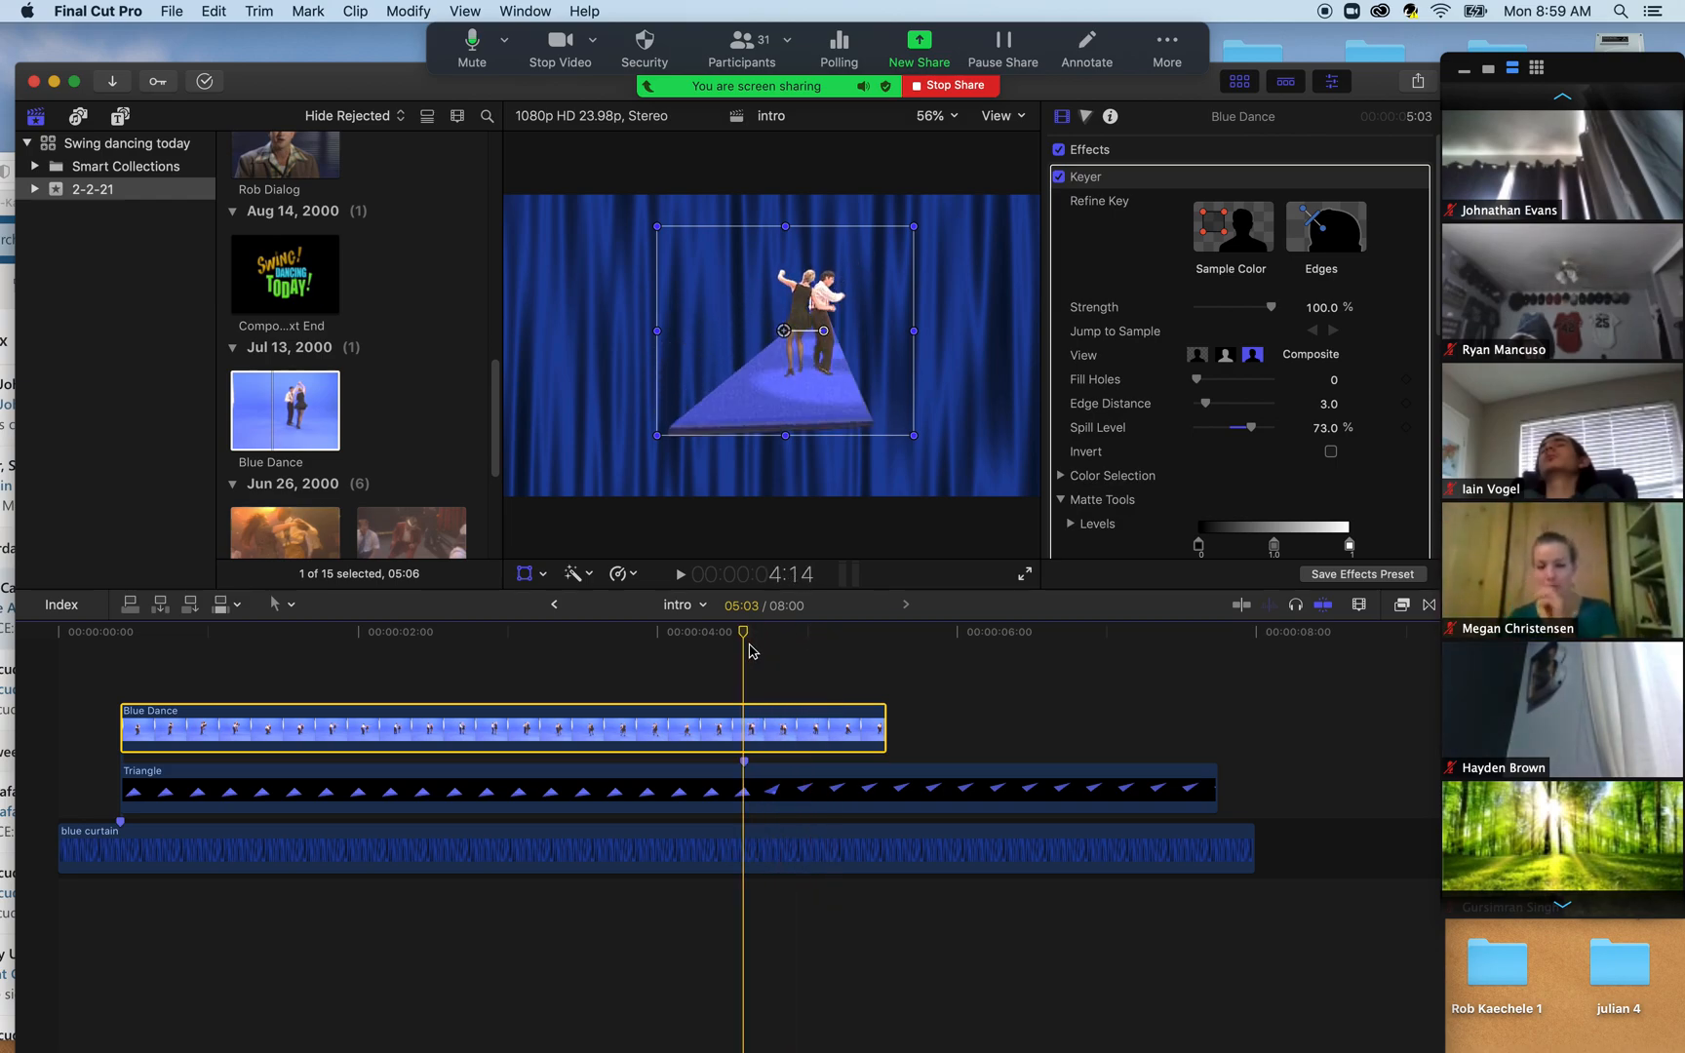
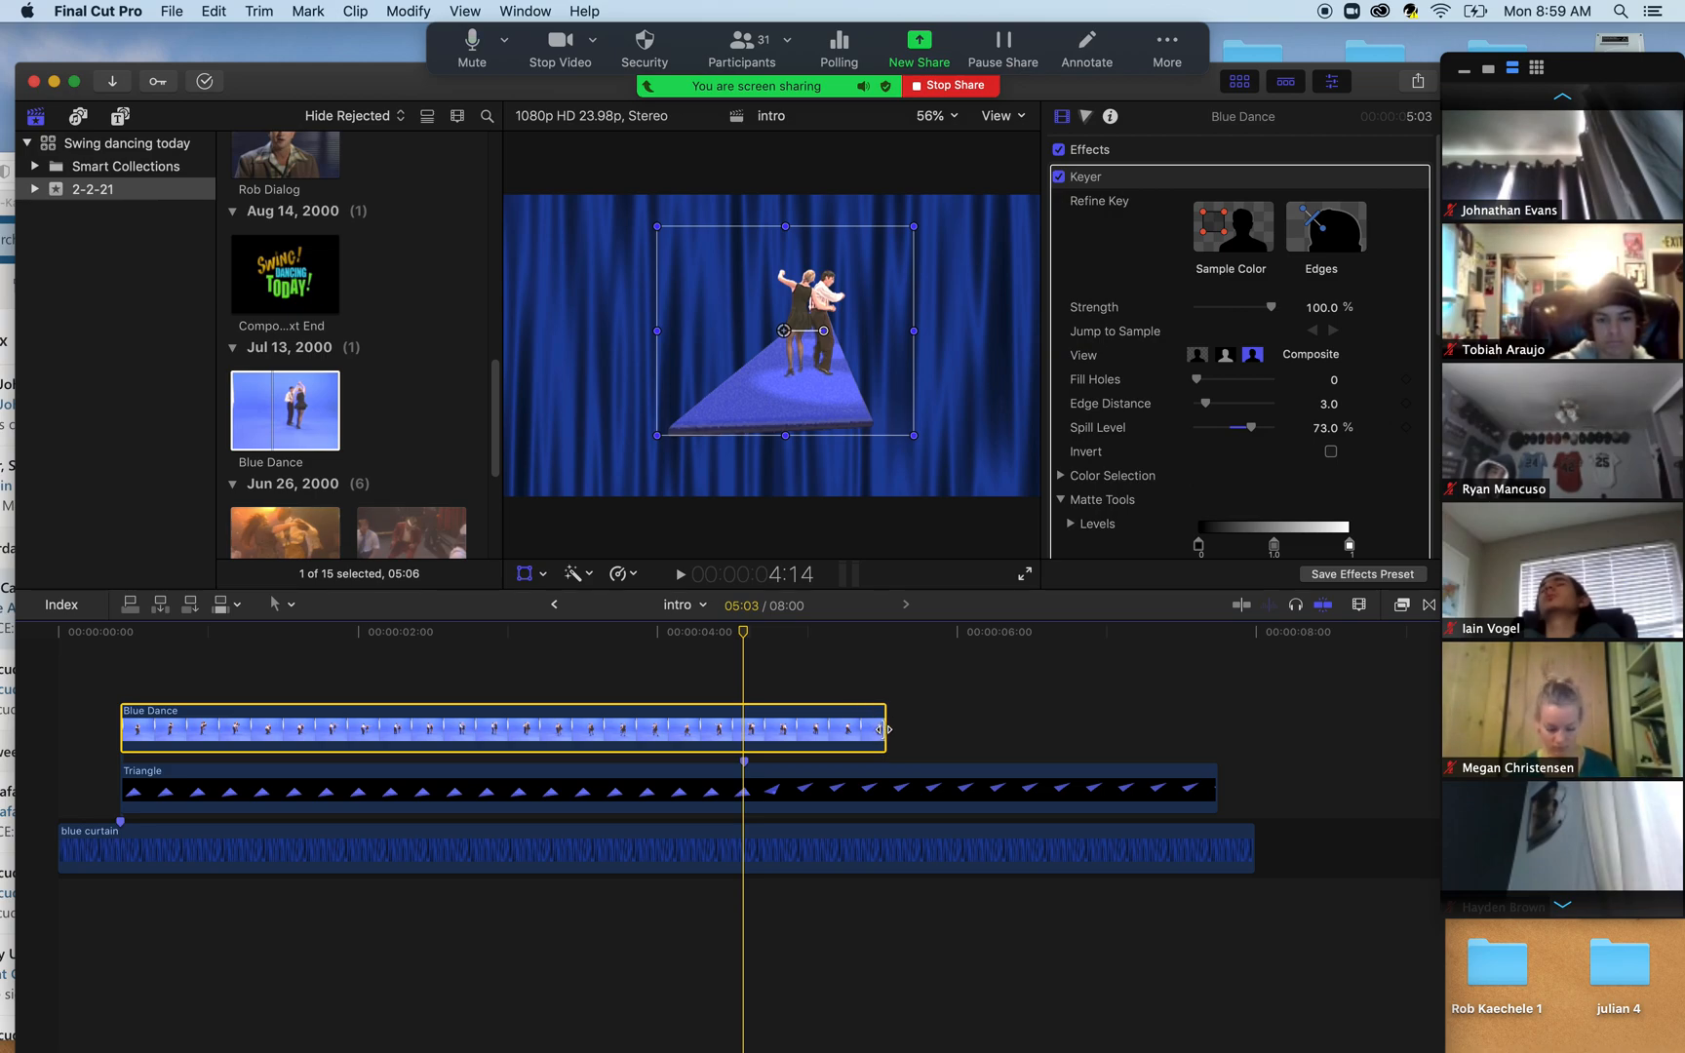
pyautogui.moveTo(883, 729); pyautogui.dragTo(743, 733)
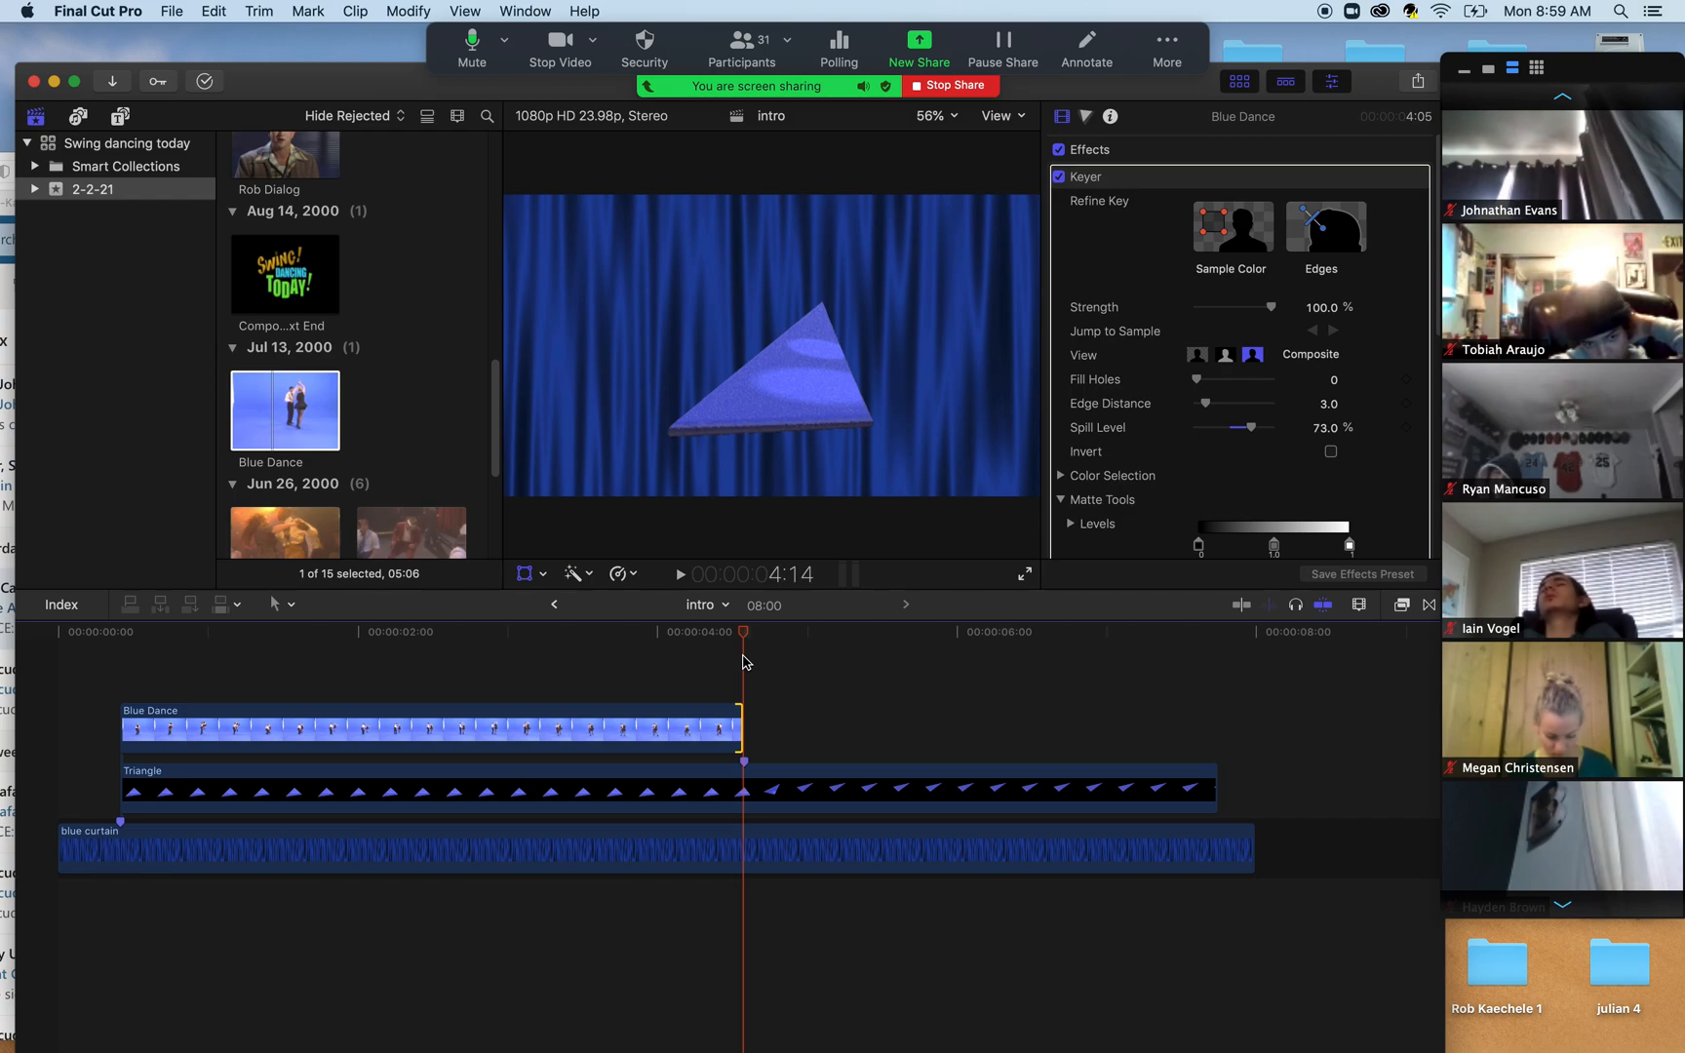
# - Play the intro from about 3:11 to review where the dancers disappear relative to the triangle's movement
pyautogui.click(579, 631)
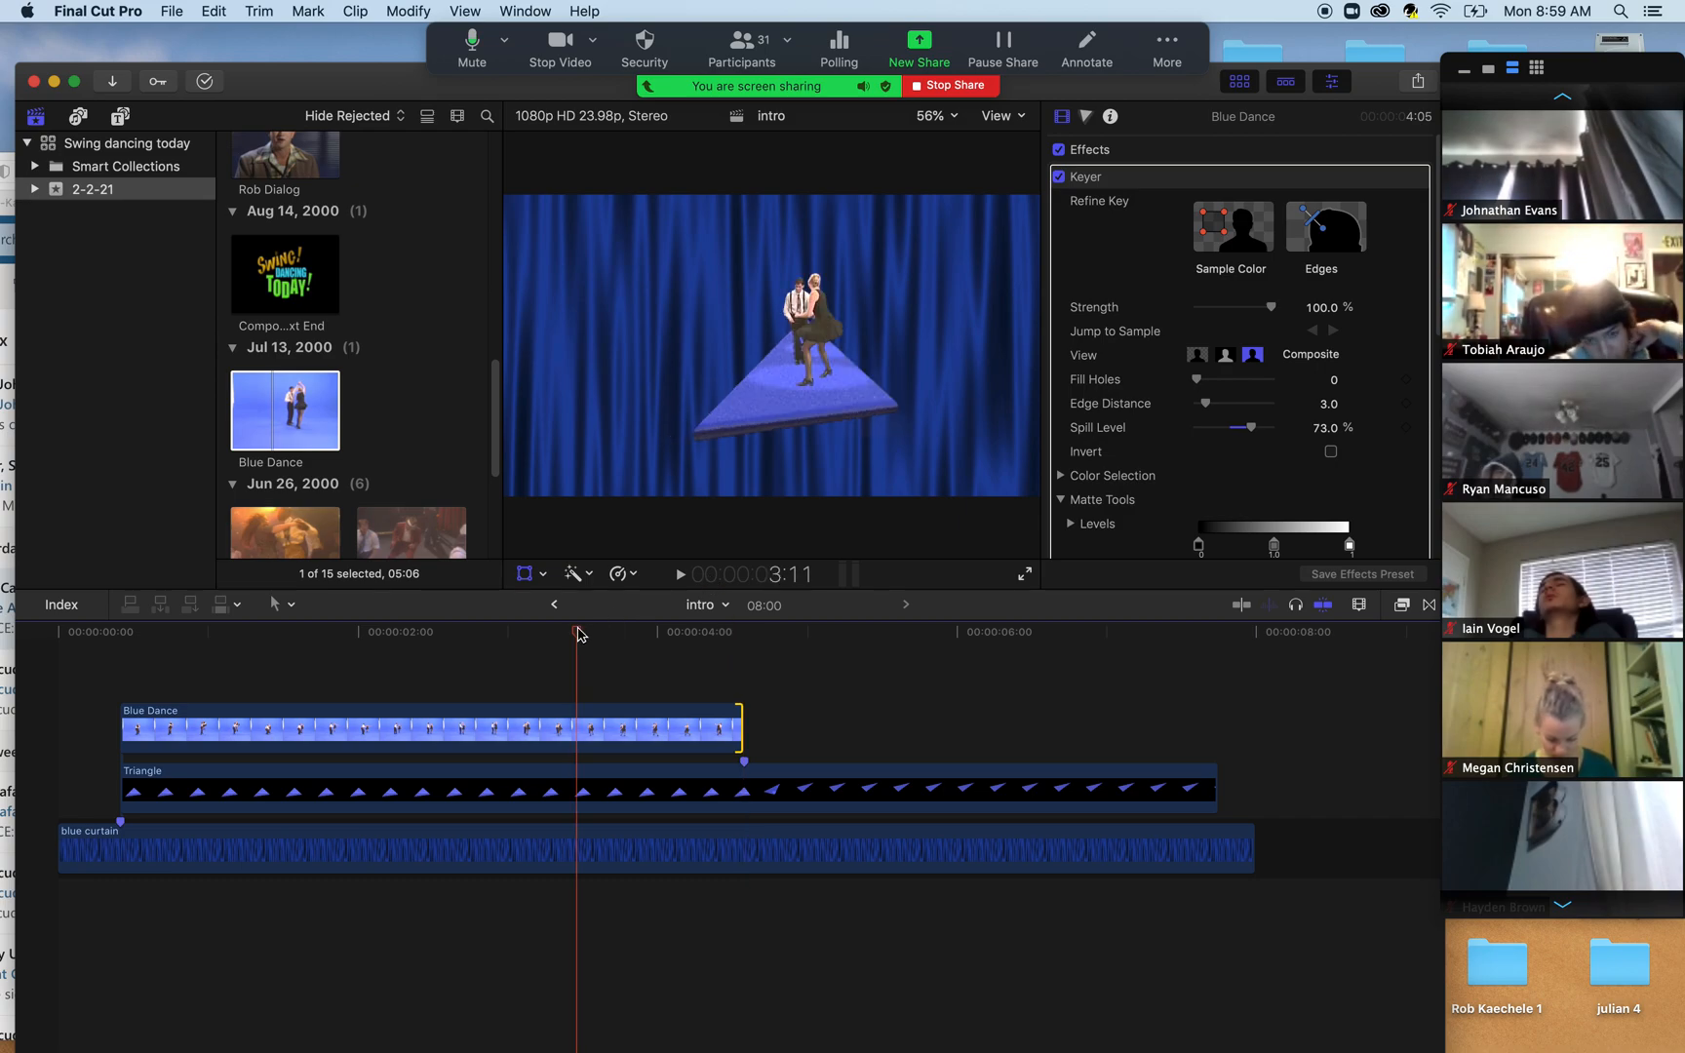
pyautogui.press('space')
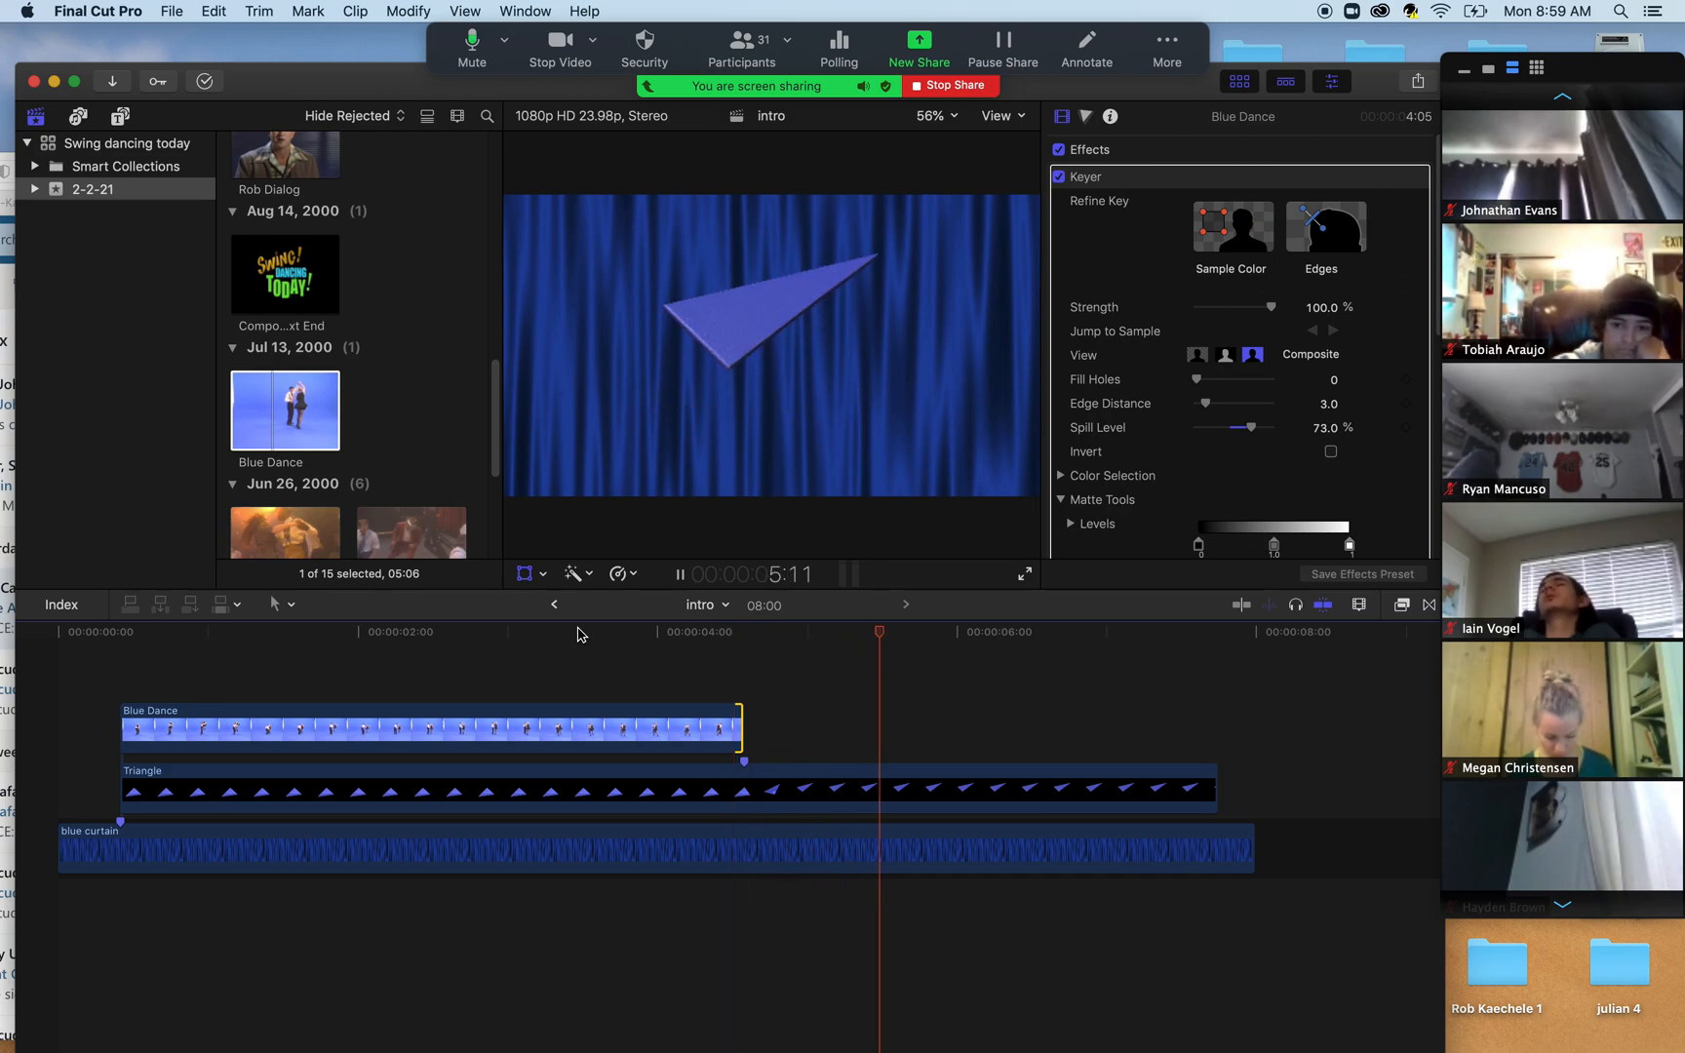
pyautogui.press('space')
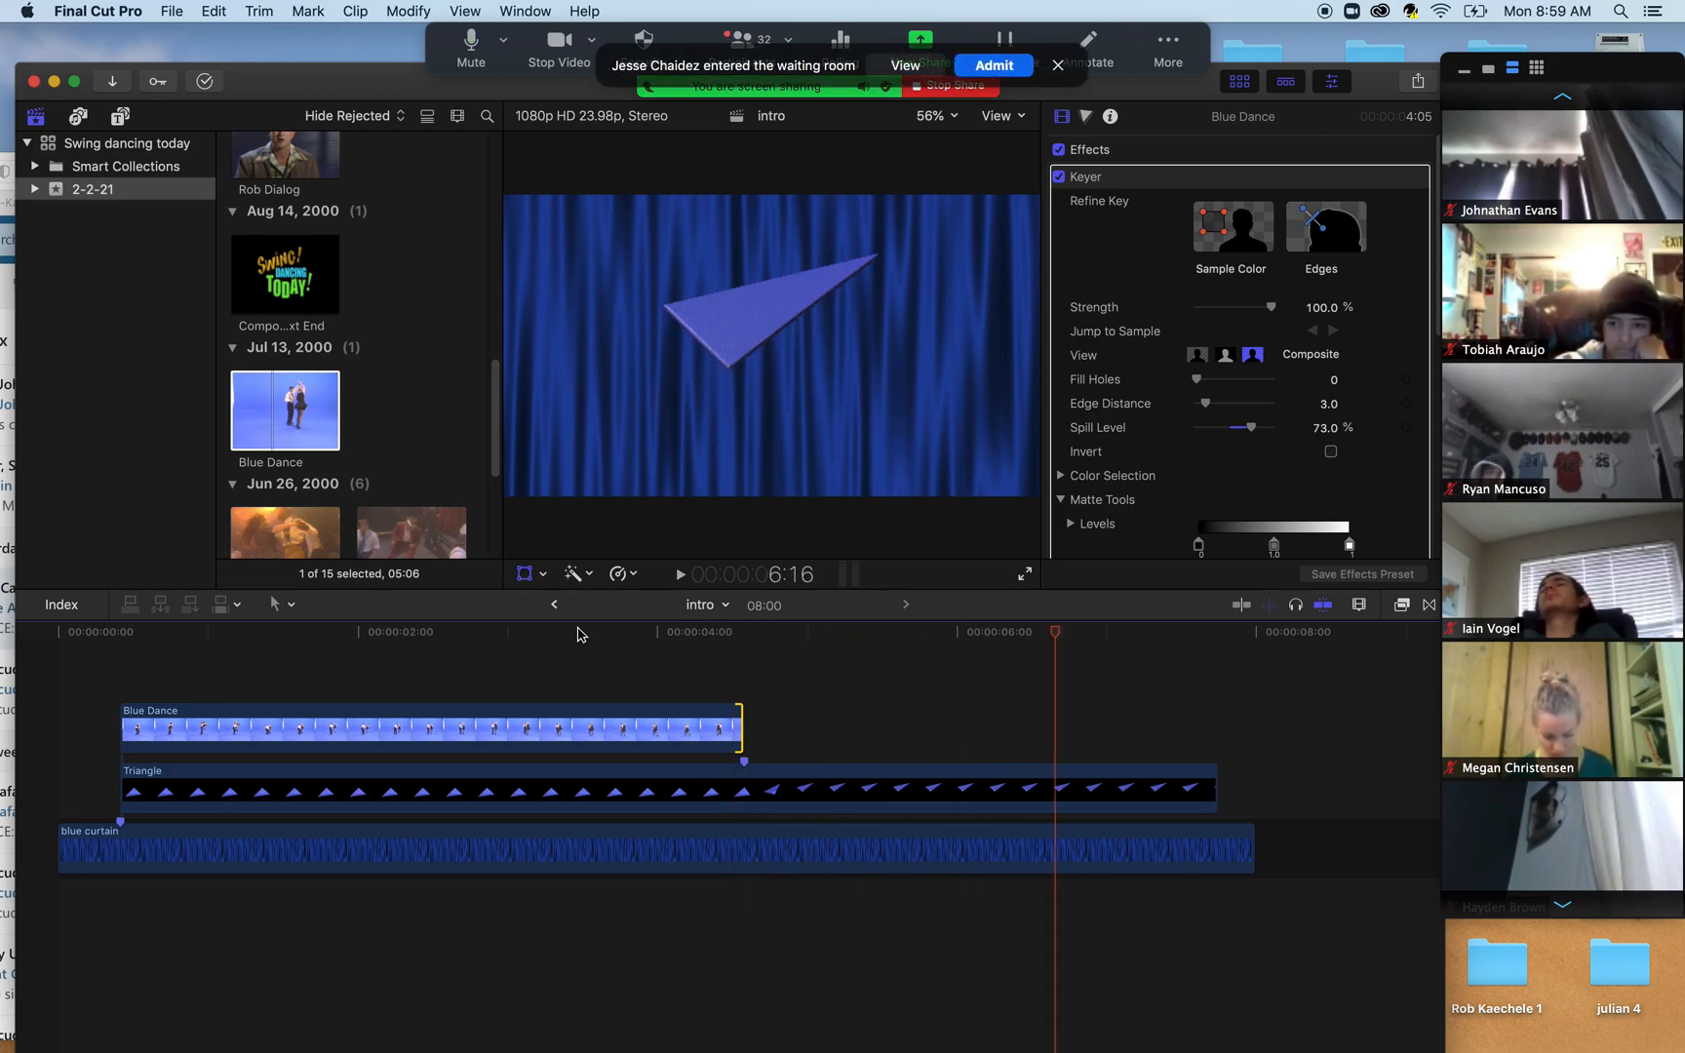